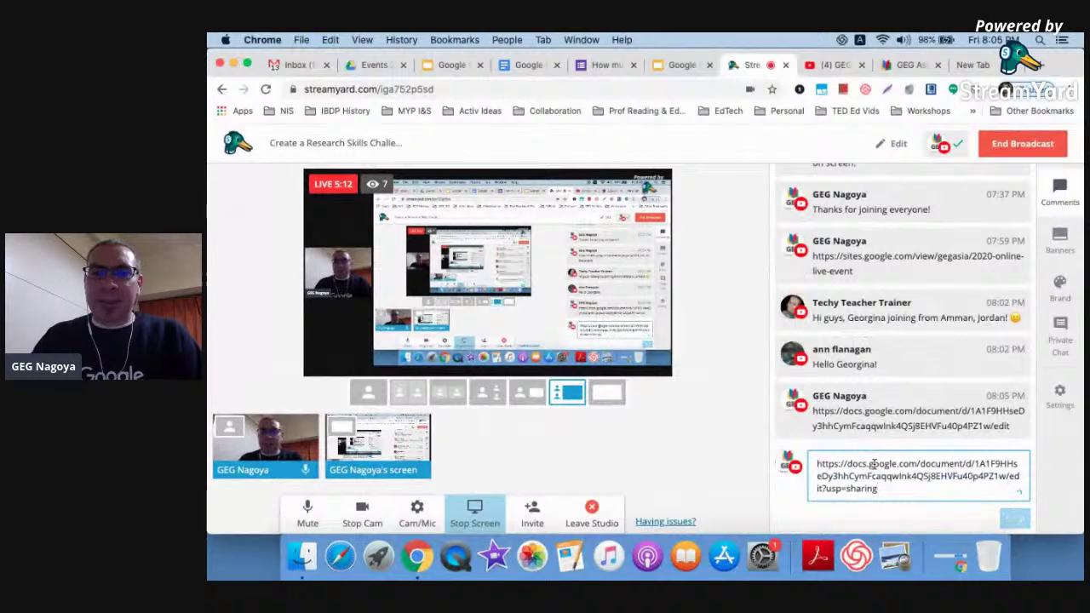
# Post the document's sharing link as a broadcast comment and switch to the Google Forms Sessions Links document in Google Docs.
pyautogui.press('Return')
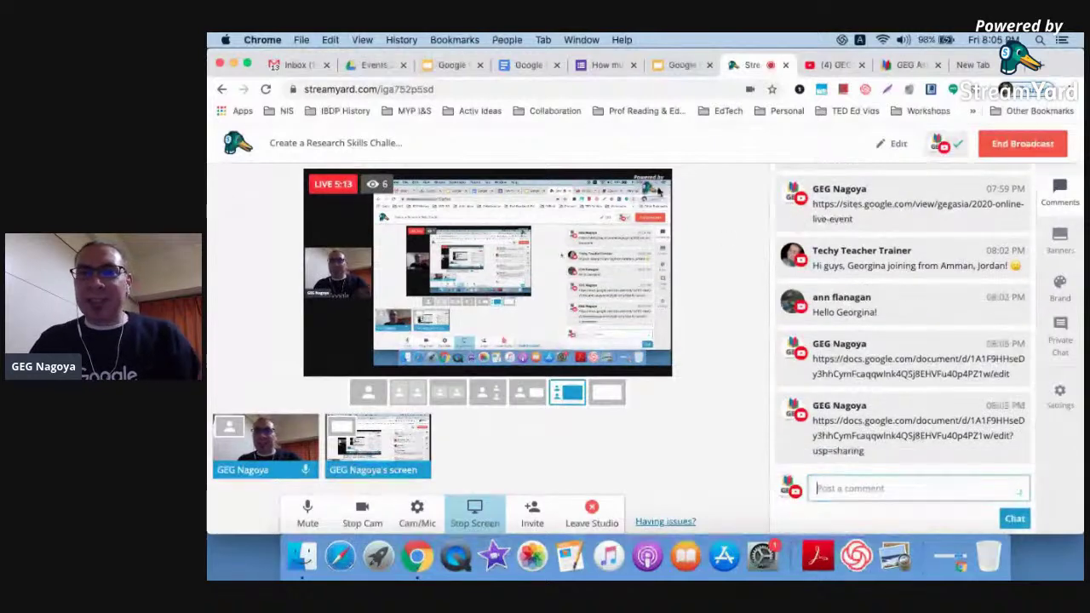
pyautogui.click(527, 69)
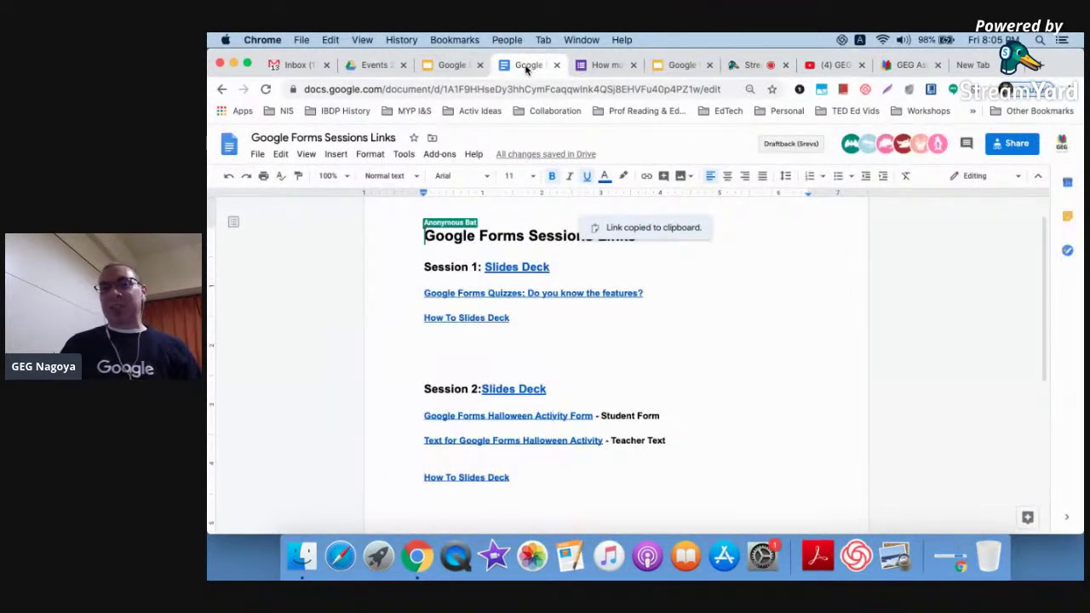
pyautogui.scroll(-1, 456, 344)
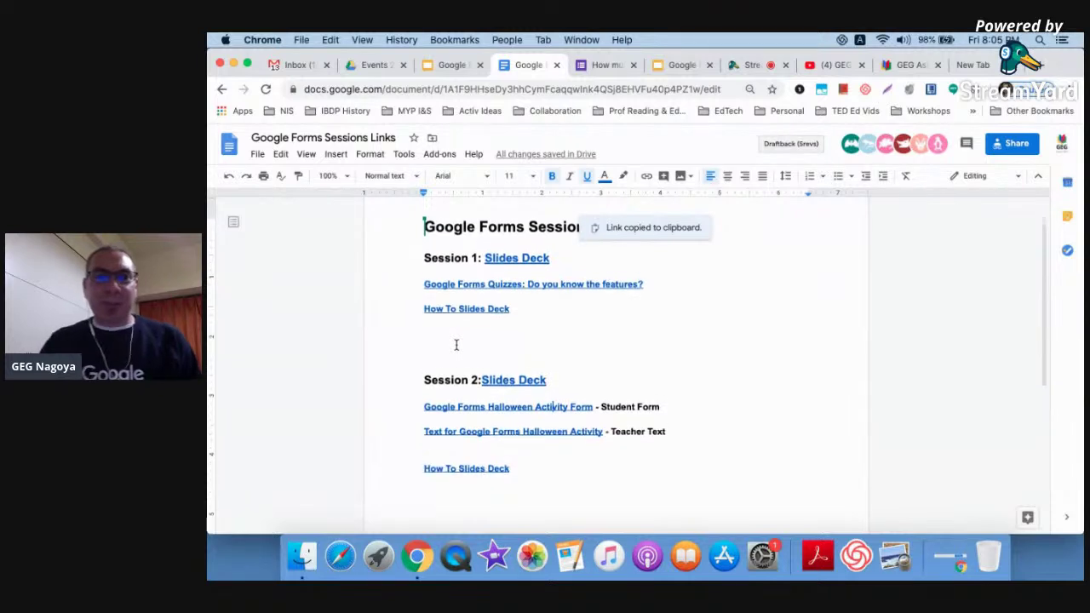
pyautogui.scroll(-3, 456, 344)
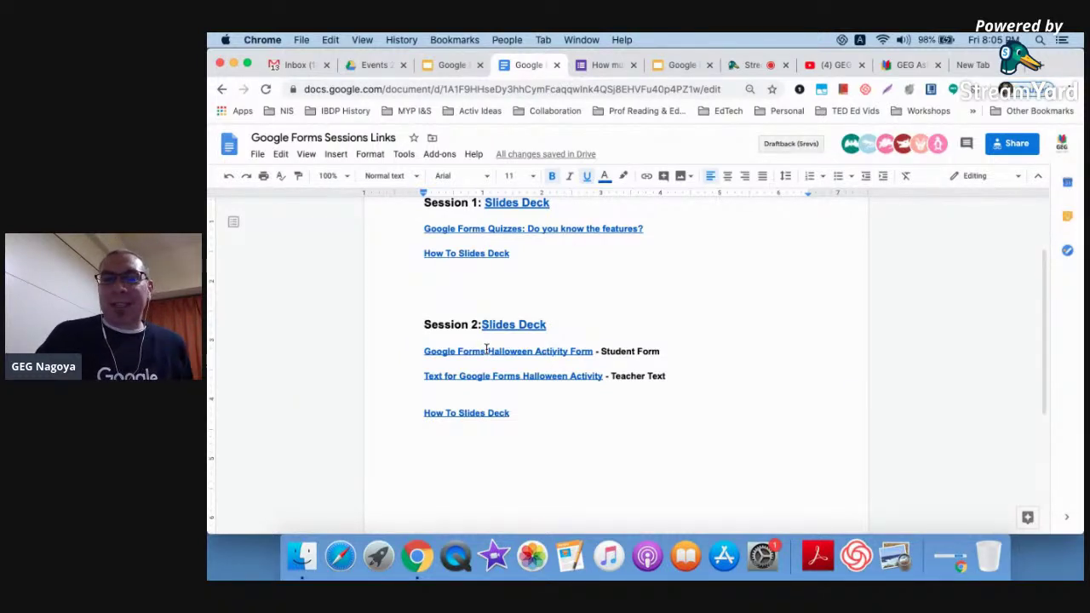
# View the Session 2 links in the document alongside the opening page of the Halloween quiz form.
pyautogui.click(608, 68)
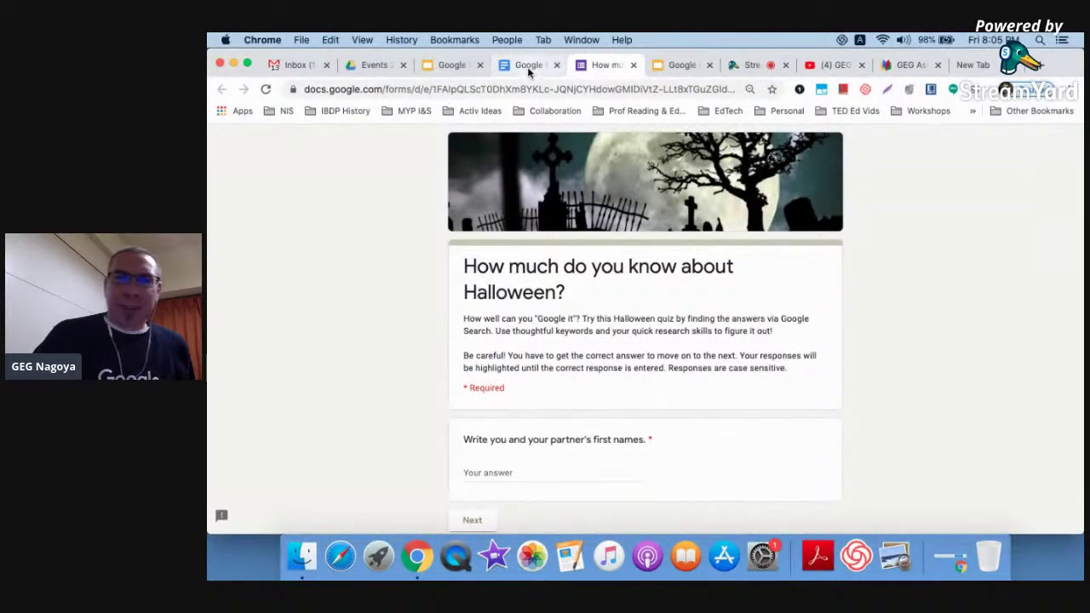
pyautogui.click(528, 67)
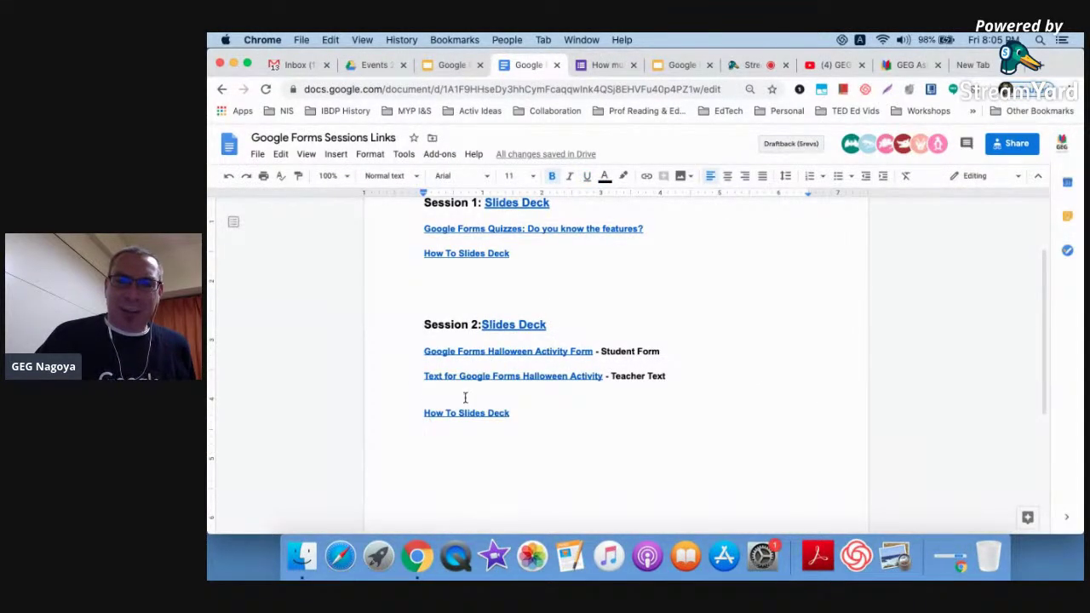
pyautogui.click(605, 69)
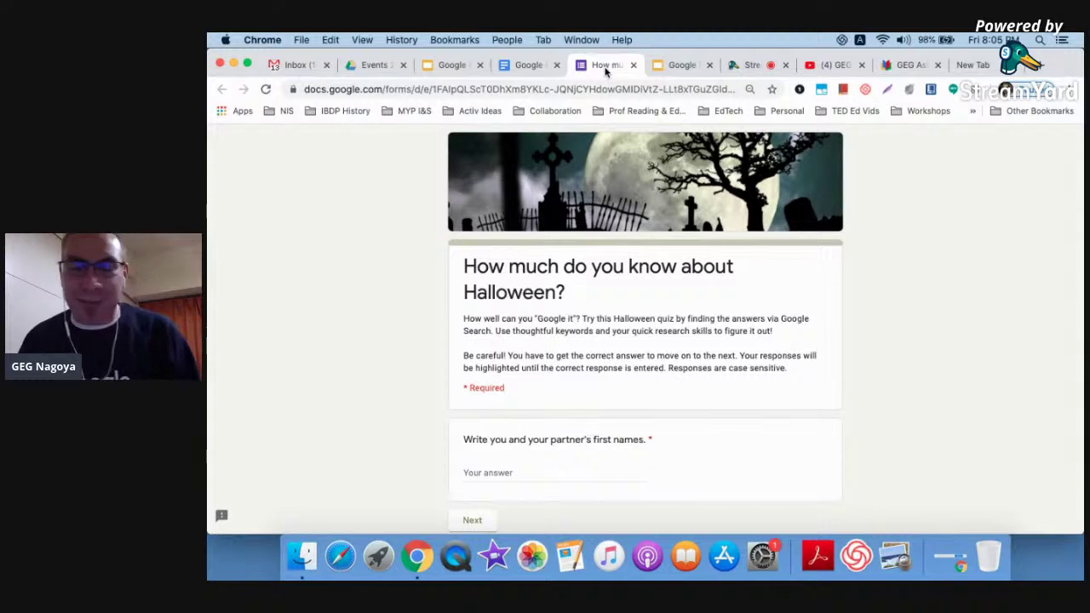
pyautogui.scroll(1, 940, 305)
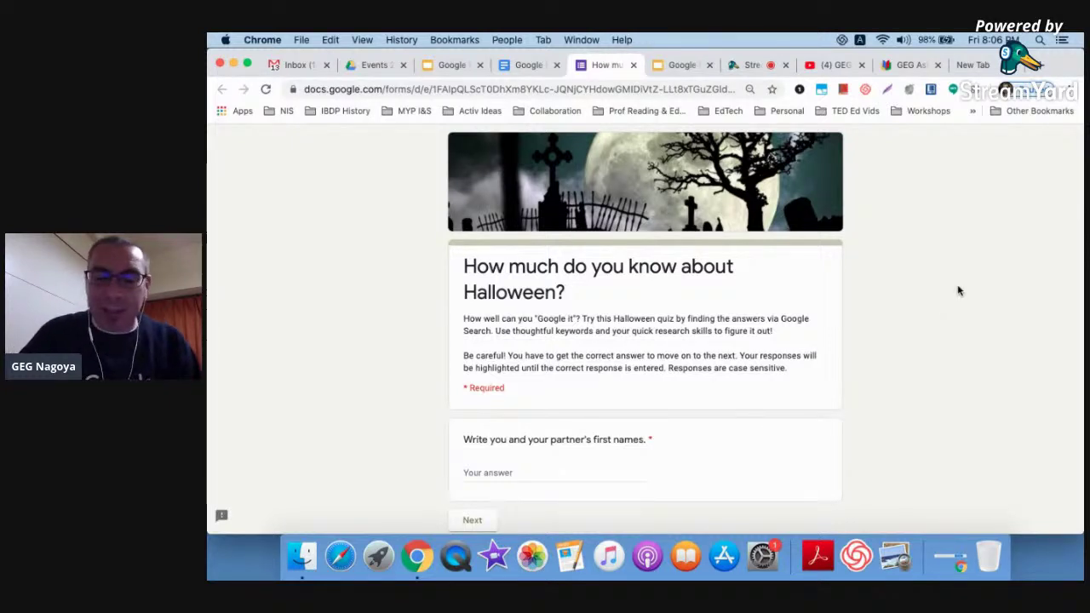
# Place the empty new browser tab directly after the Halloween quiz and return to the quiz.
pyautogui.click(971, 65)
pyautogui.moveTo(889, 67); pyautogui.dragTo(672, 68)
pyautogui.click(587, 68)
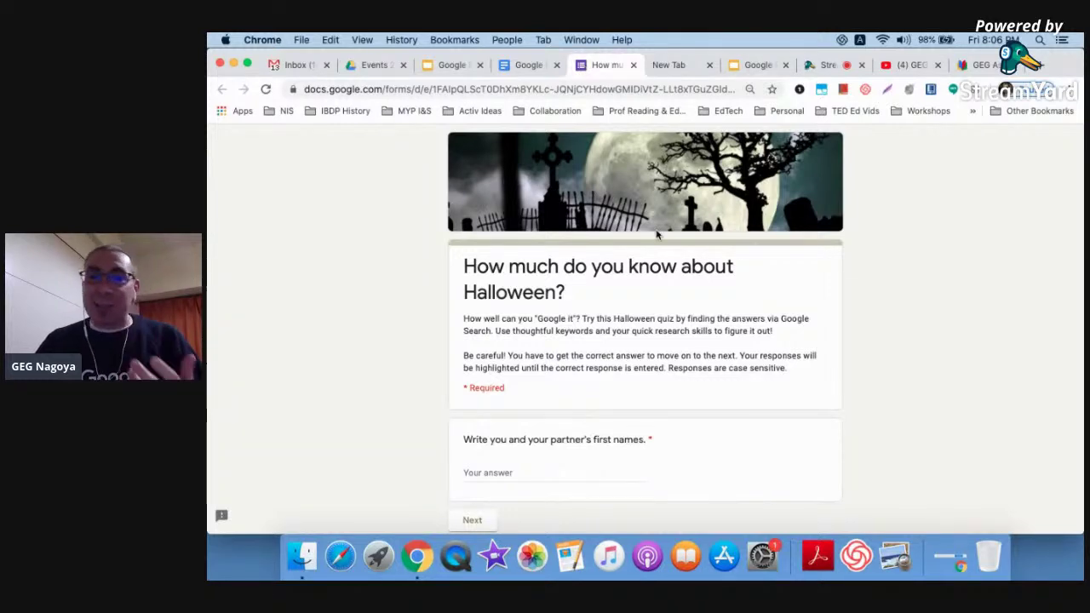
# Examine the Halloween quiz's title, instructions and its question asking for both partners' first names.
pyautogui.scroll(2, 886, 261)
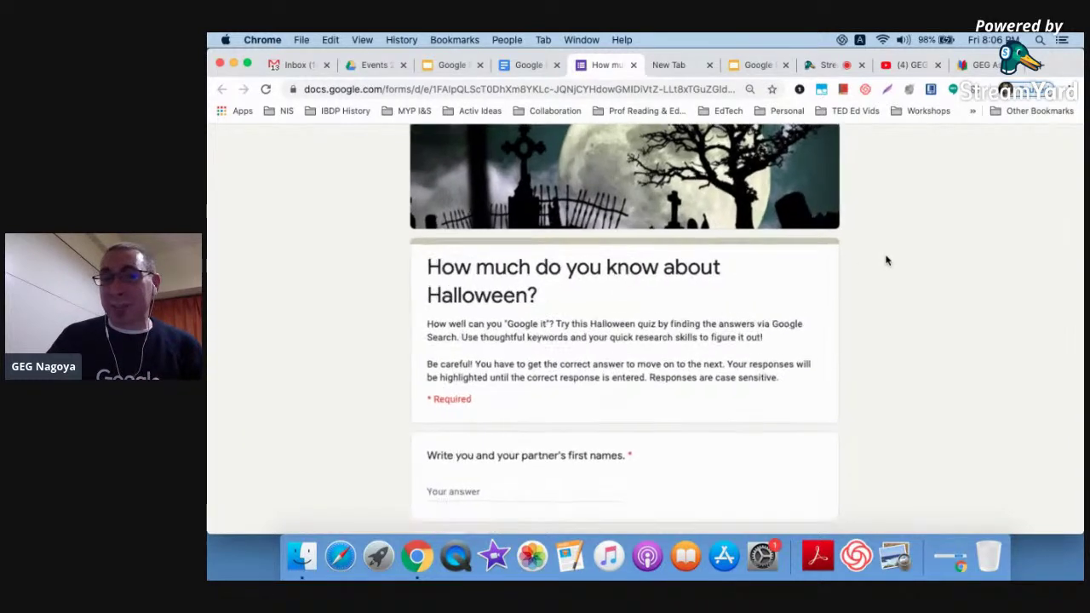
pyautogui.scroll(1, 886, 261)
pyautogui.hscroll(-1, 886, 261)
pyautogui.scroll(-1, 885, 260)
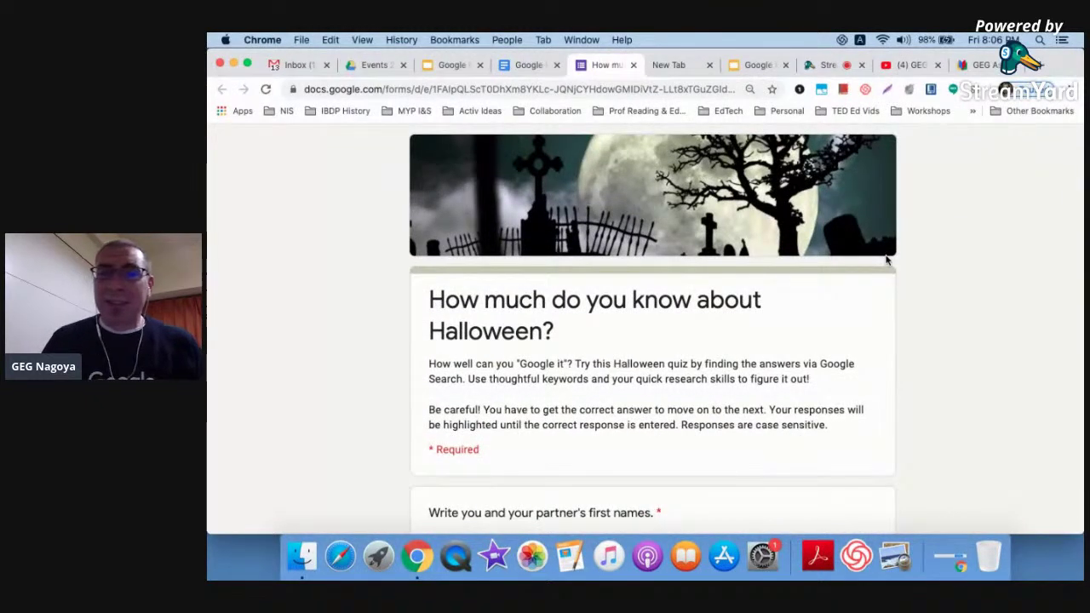
pyautogui.scroll(-2, 885, 260)
pyautogui.scroll(-1, 884, 270)
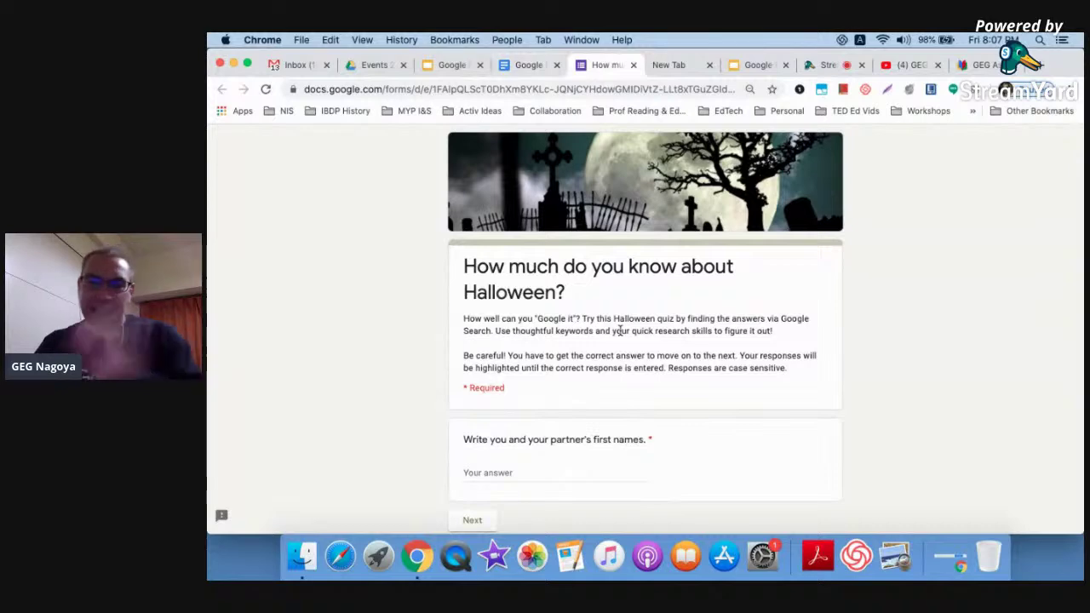
pyautogui.scroll(-2, 618, 328)
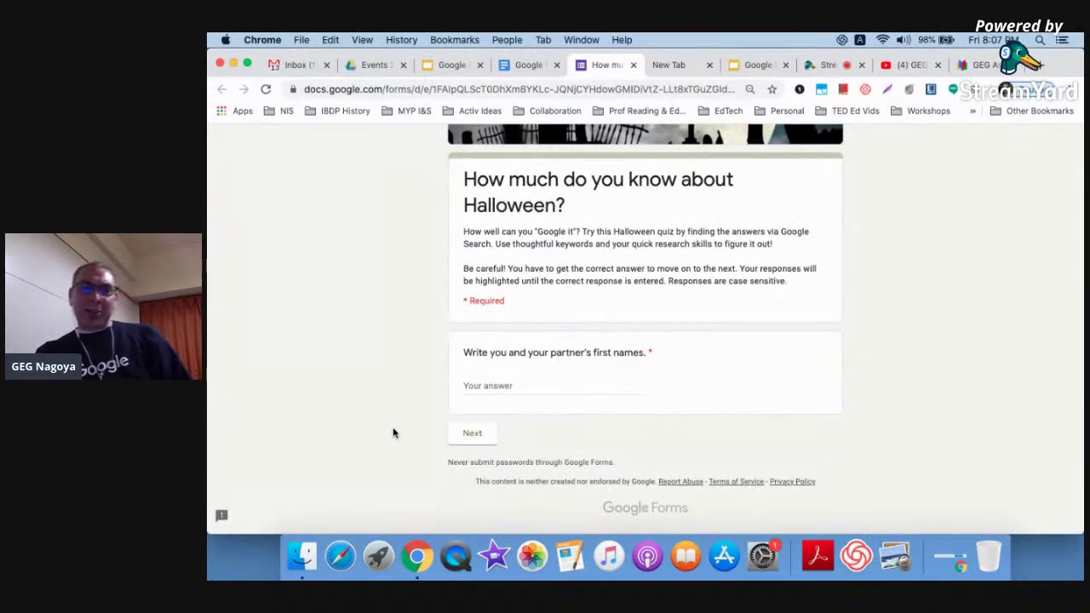
pyautogui.scroll(5, 393, 433)
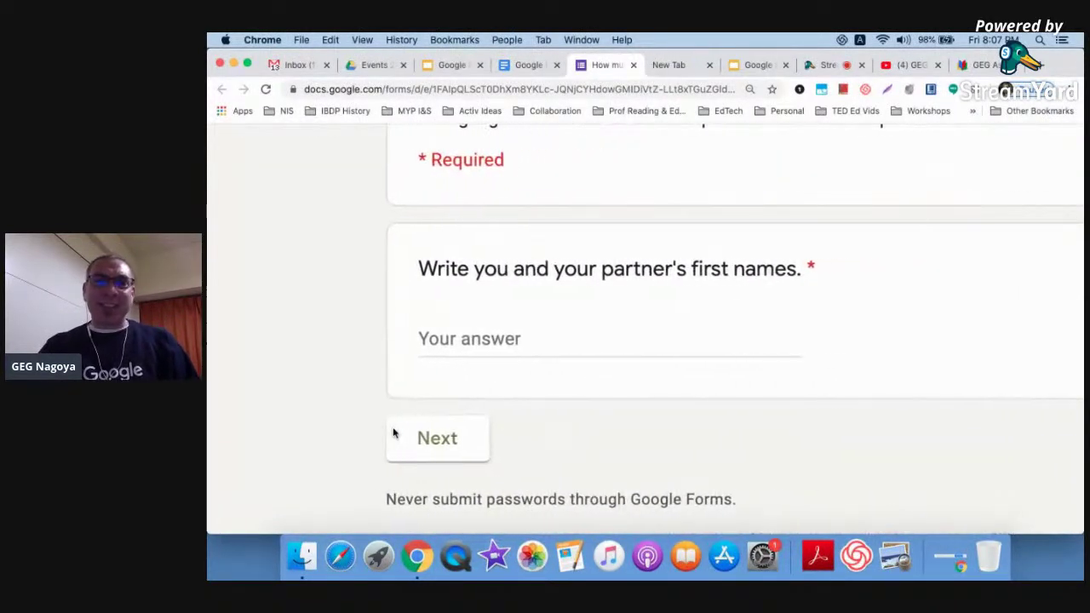
pyautogui.scroll(-1, 393, 433)
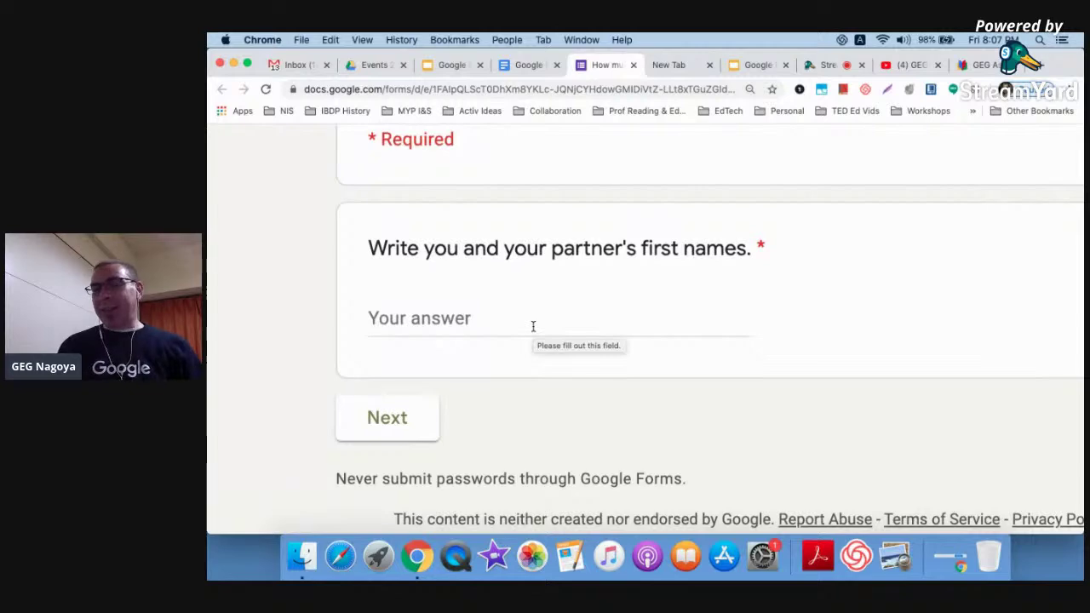
pyautogui.press('super+minus')
pyautogui.press('super+minus')
pyautogui.press('super+minus')
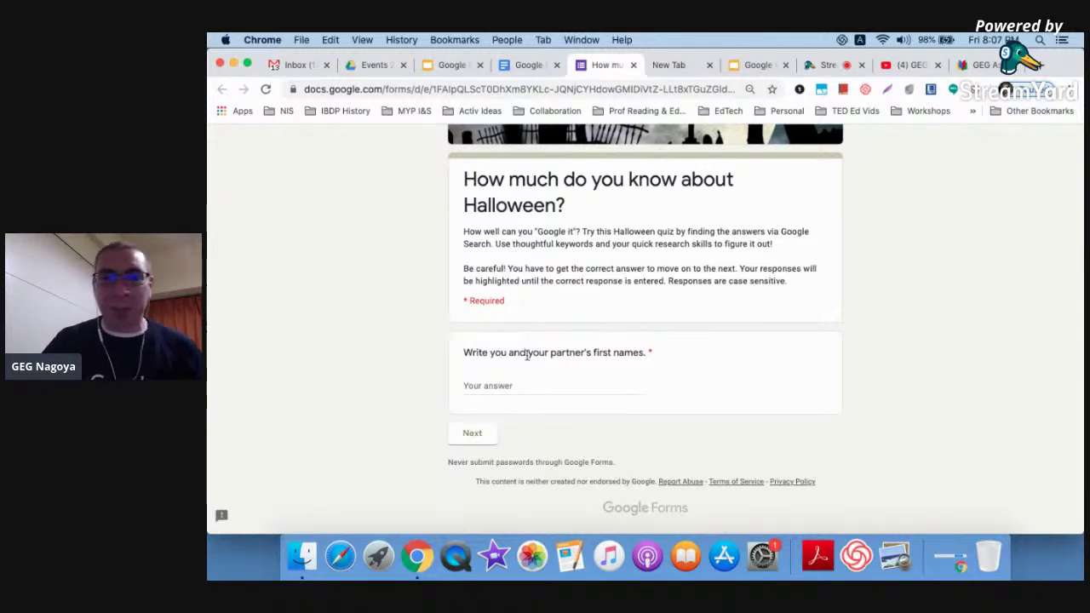
# Answer the first-names question with "Bonnie & Clyde" and advance to the Halloween History section.
pyautogui.click(514, 386)
pyautogui.write('Bonnie')
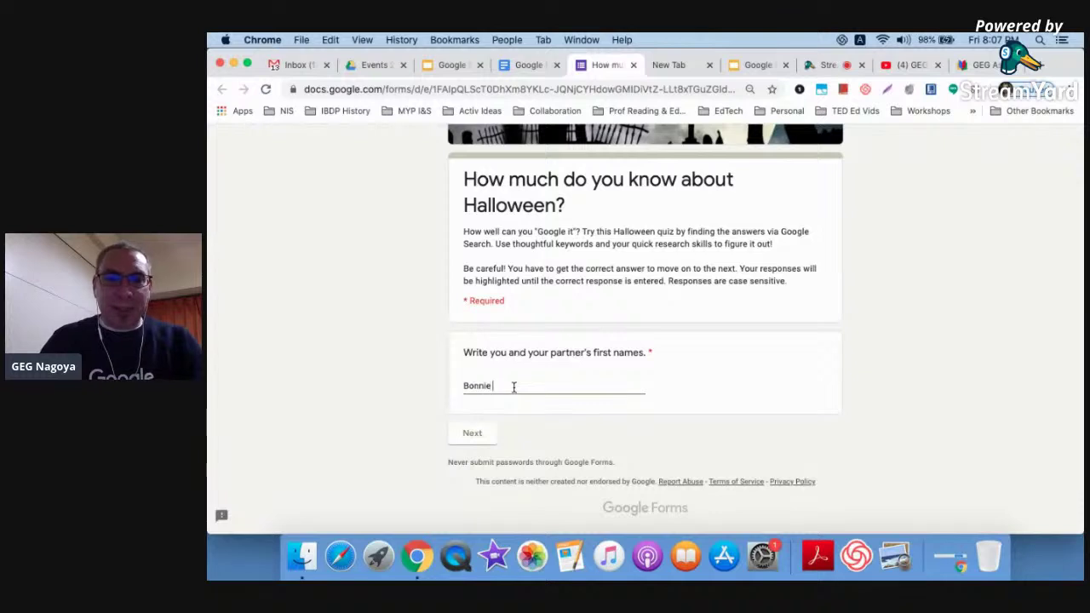
pyautogui.write(' & Clyde')
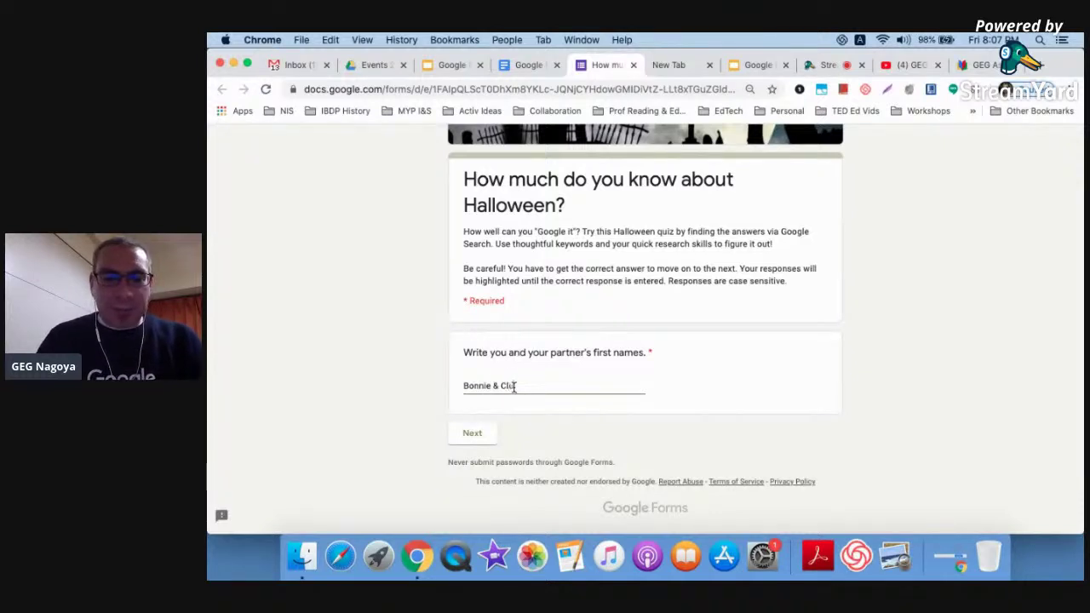
pyautogui.press('BackSpace')
pyautogui.press('BackSpace')
pyautogui.press('BackSpace')
pyautogui.write('yde')
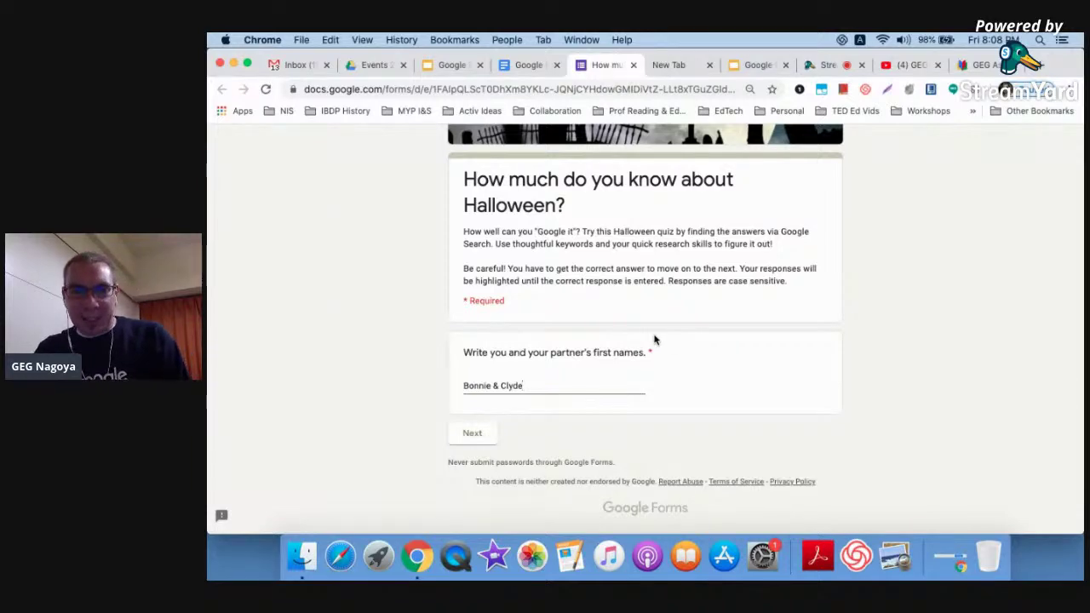
pyautogui.scroll(5, 655, 341)
pyautogui.scroll(-5, 652, 339)
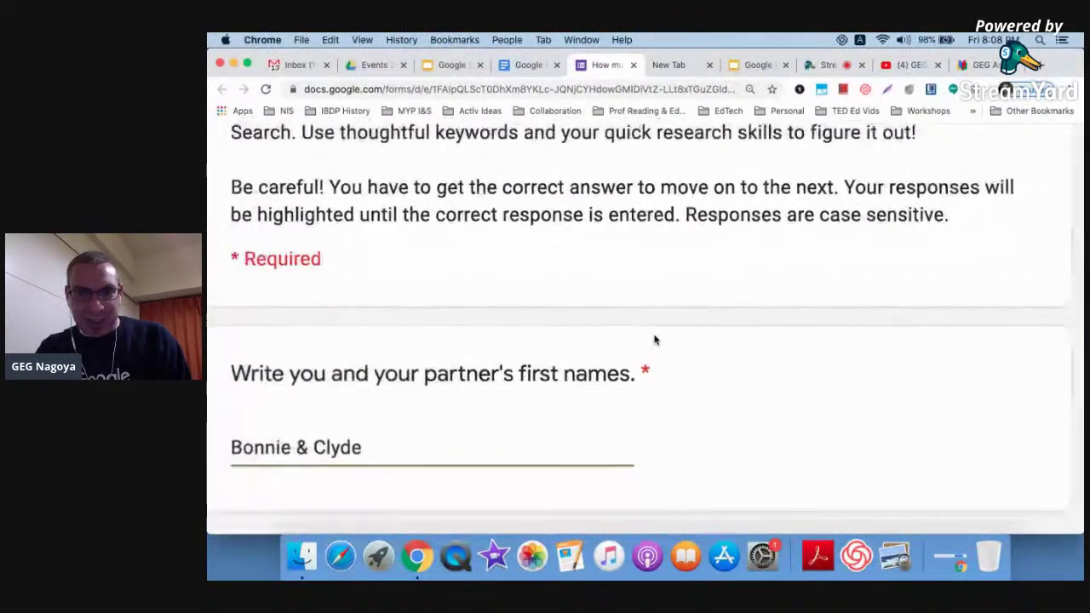
pyautogui.click(473, 434)
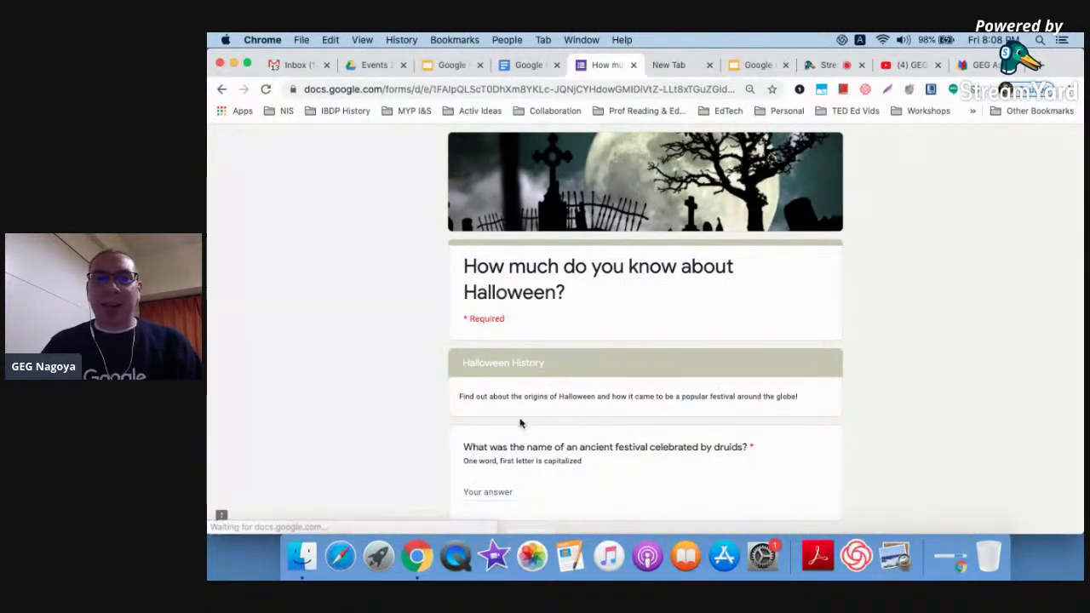
# Copy "ancient festival celebrated by druids" from the quiz question, search Google for it and read the featured result.
pyautogui.scroll(-3, 886, 299)
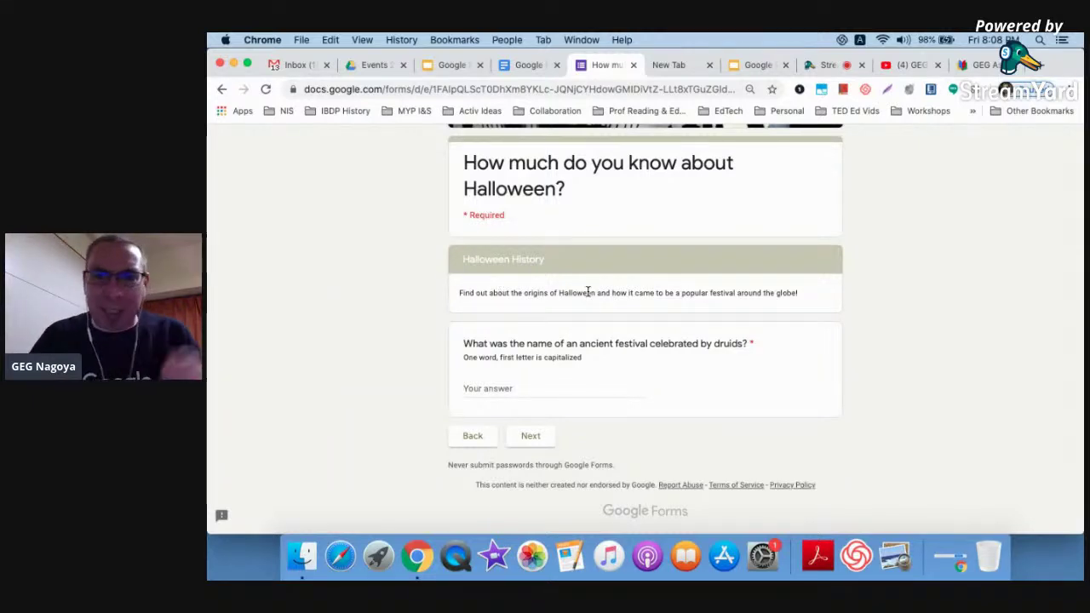
pyautogui.scroll(-1, 587, 292)
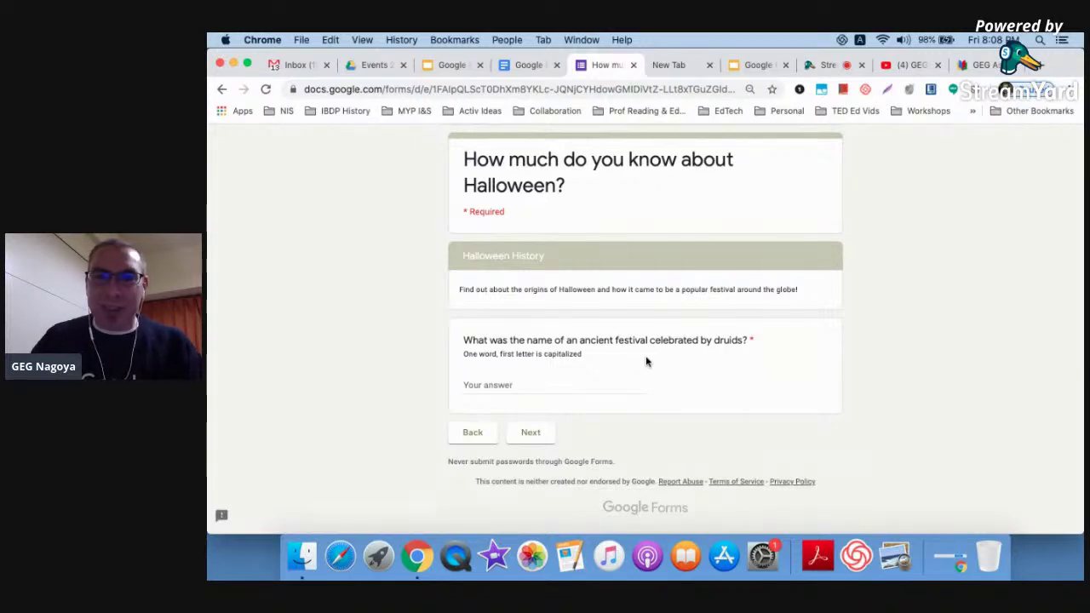
pyautogui.moveTo(579, 341); pyautogui.dragTo(744, 341)
pyautogui.press('super+c')
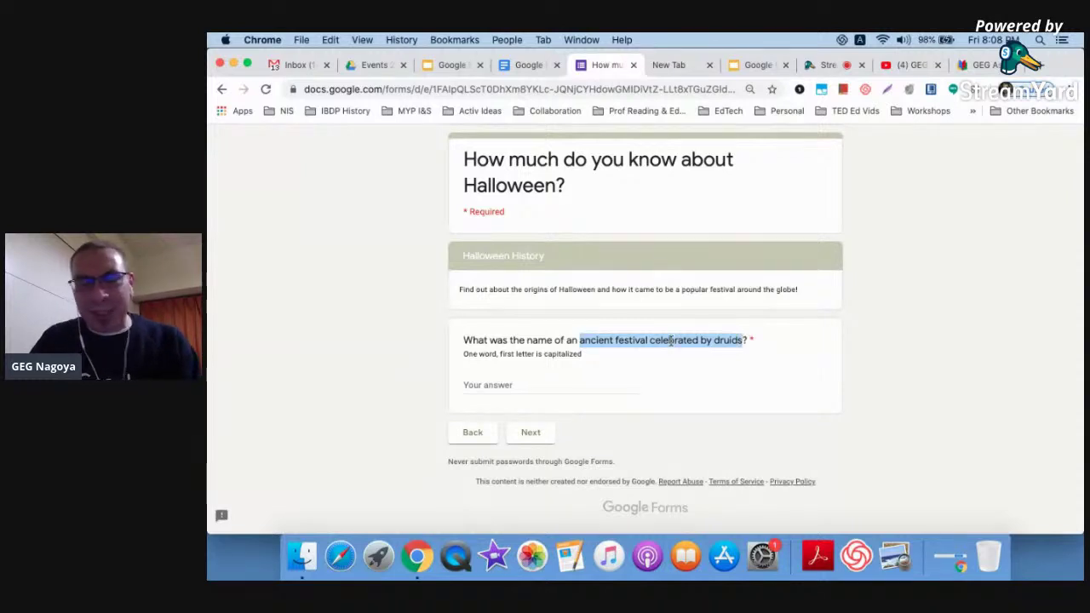
pyautogui.click(672, 66)
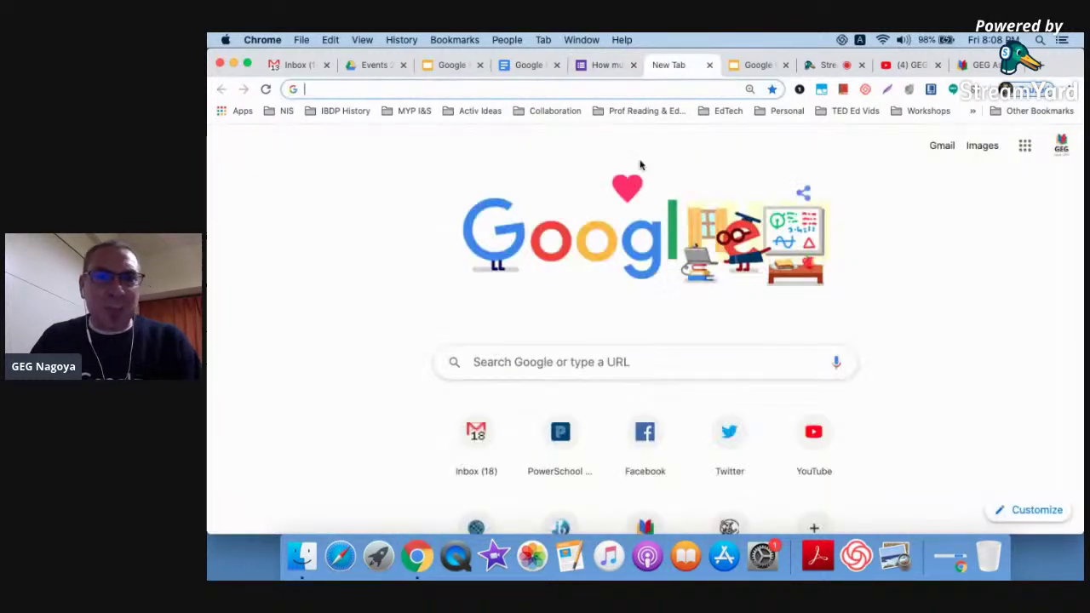
pyautogui.click(565, 359)
pyautogui.press('super+v')
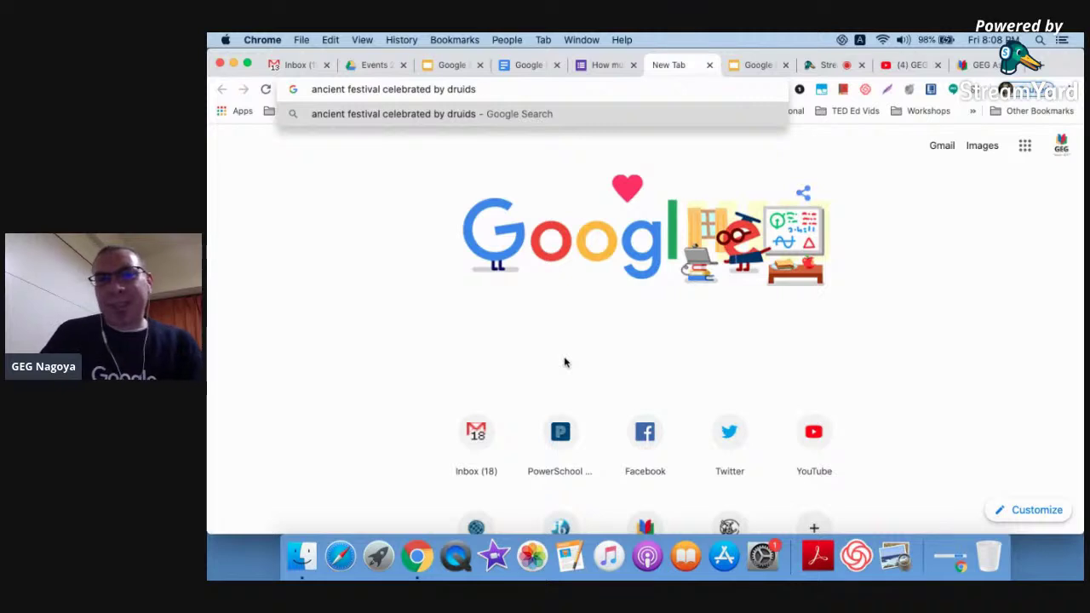
pyautogui.press('Return')
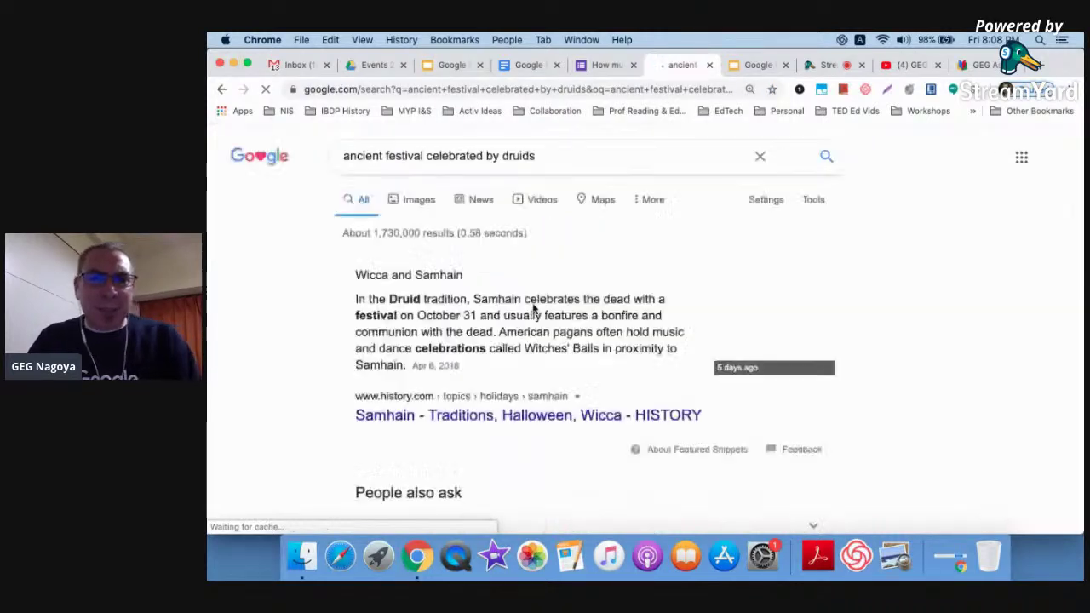
pyautogui.scroll(-1, 534, 312)
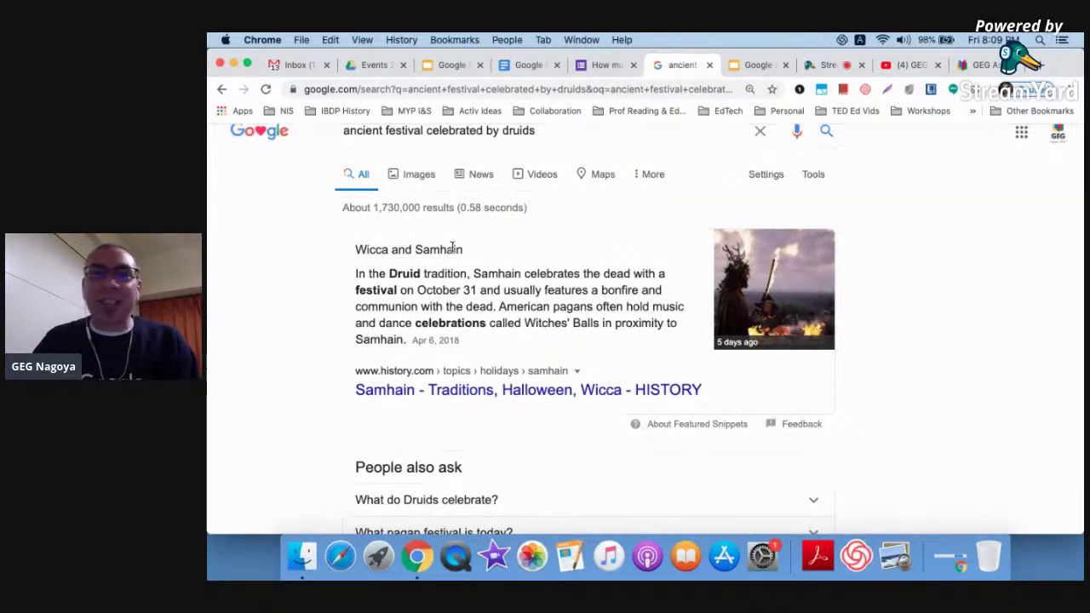
# Enter "Samhain" as the answer to the quiz question about the ancient druid festival.
pyautogui.click(605, 66)
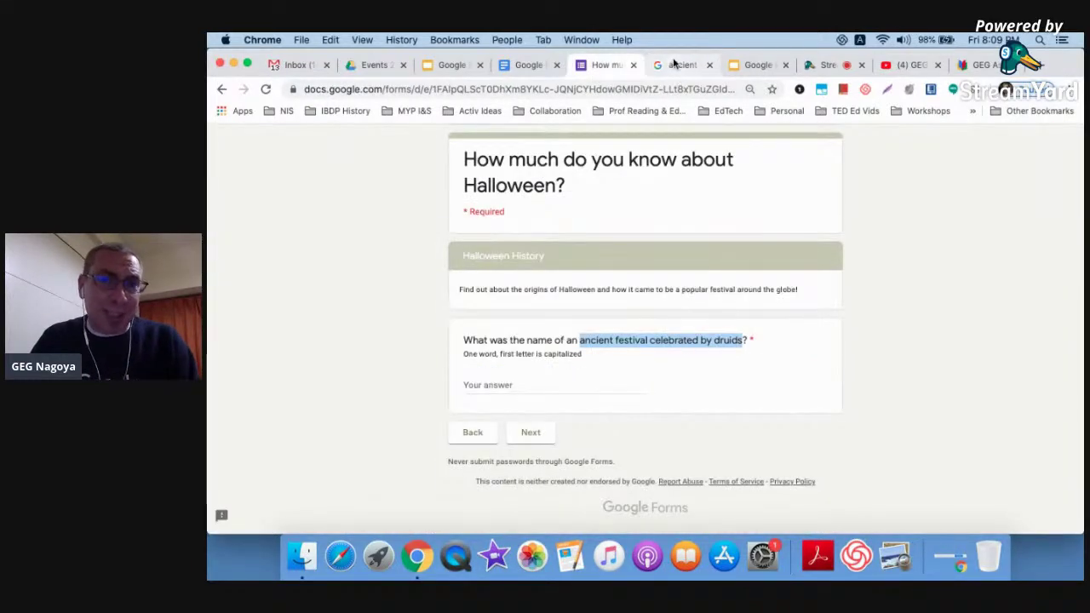
pyautogui.click(673, 65)
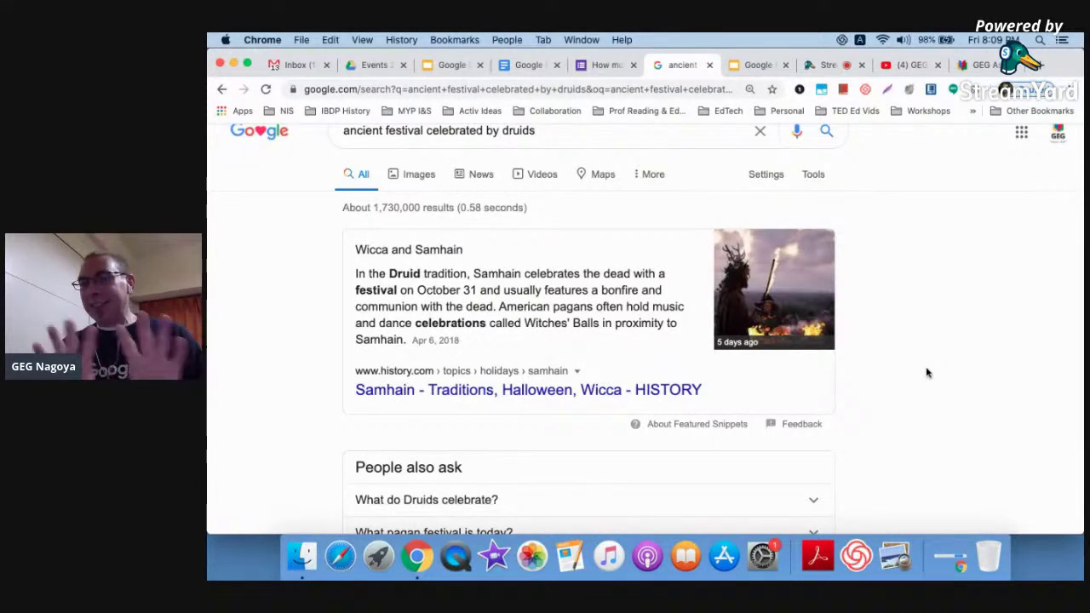
pyautogui.click(593, 70)
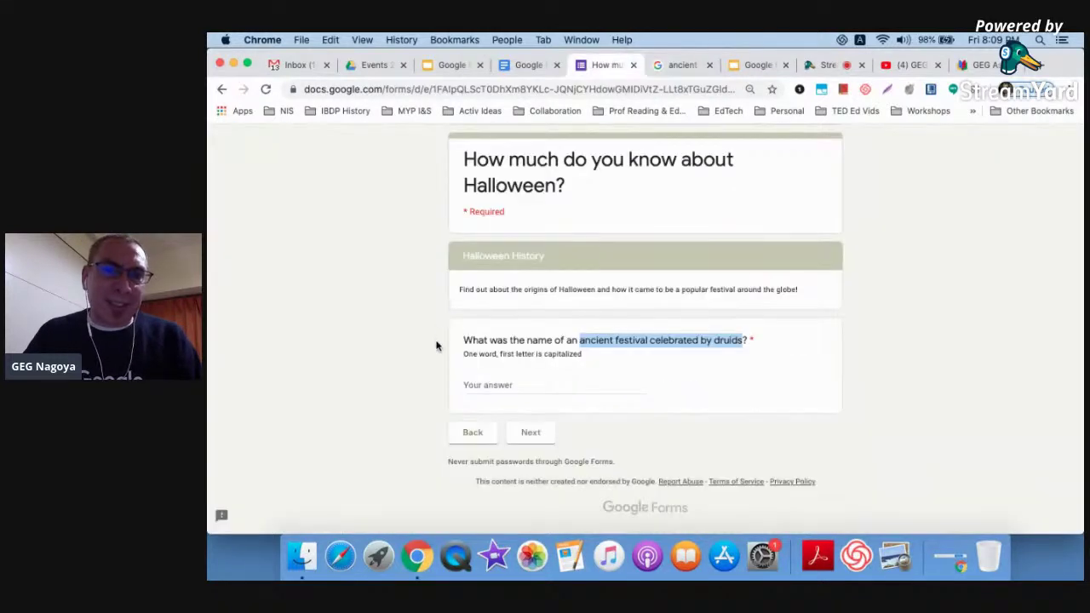
pyautogui.scroll(5, 436, 356)
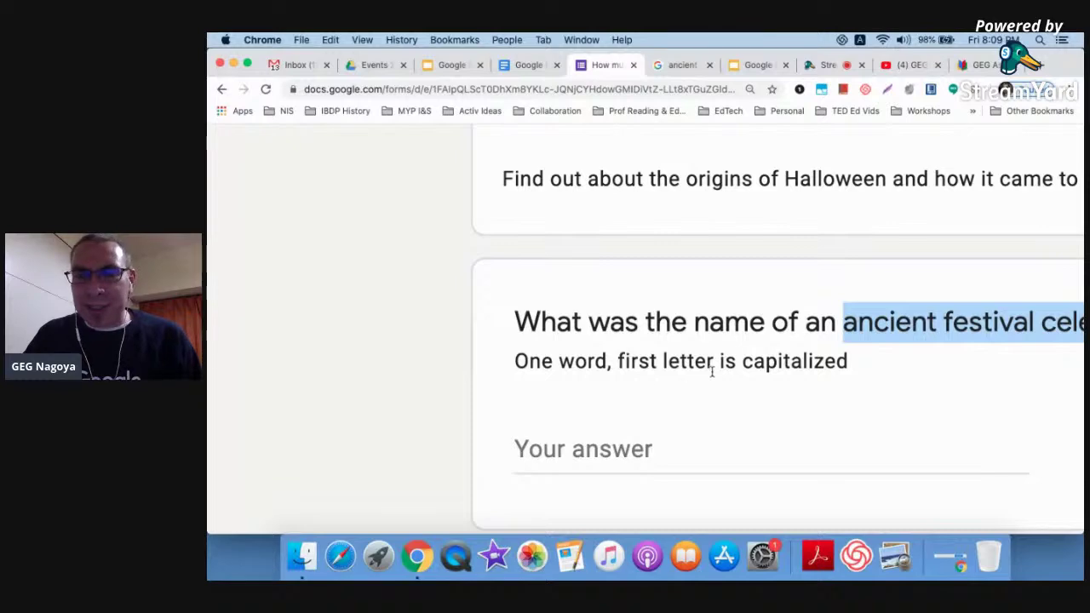
pyautogui.scroll(-5, 357, 374)
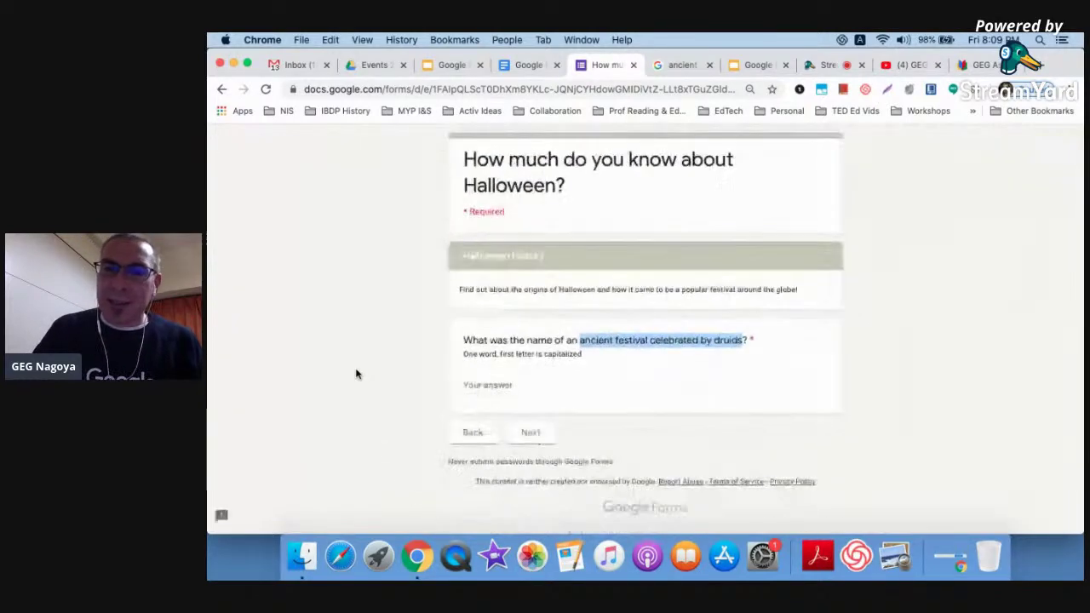
pyautogui.click(356, 374)
pyautogui.click(474, 388)
pyautogui.write('Samhain')
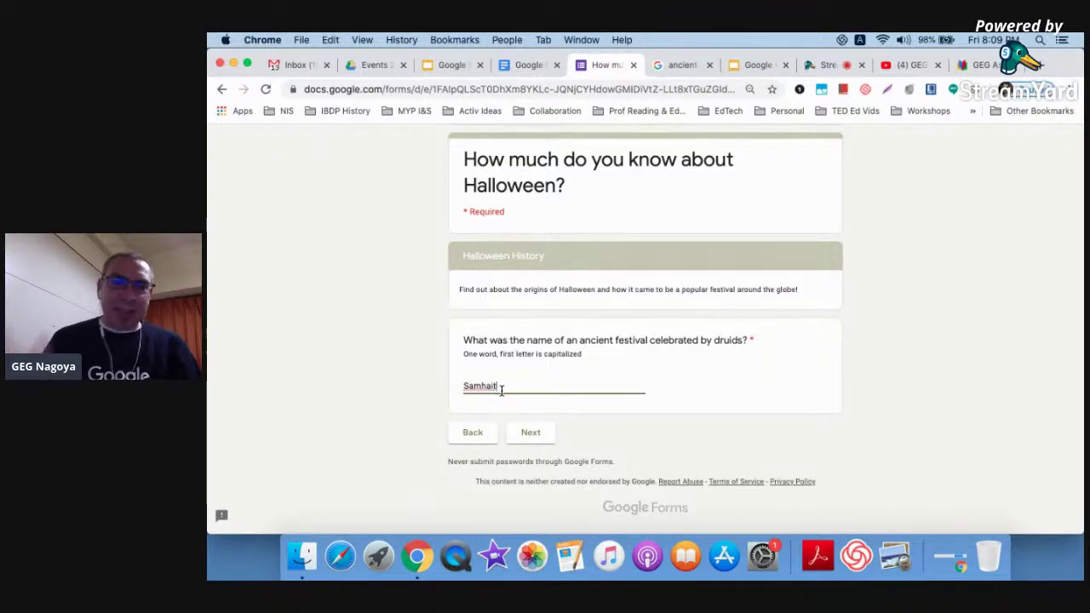
pyautogui.press('BackSpace')
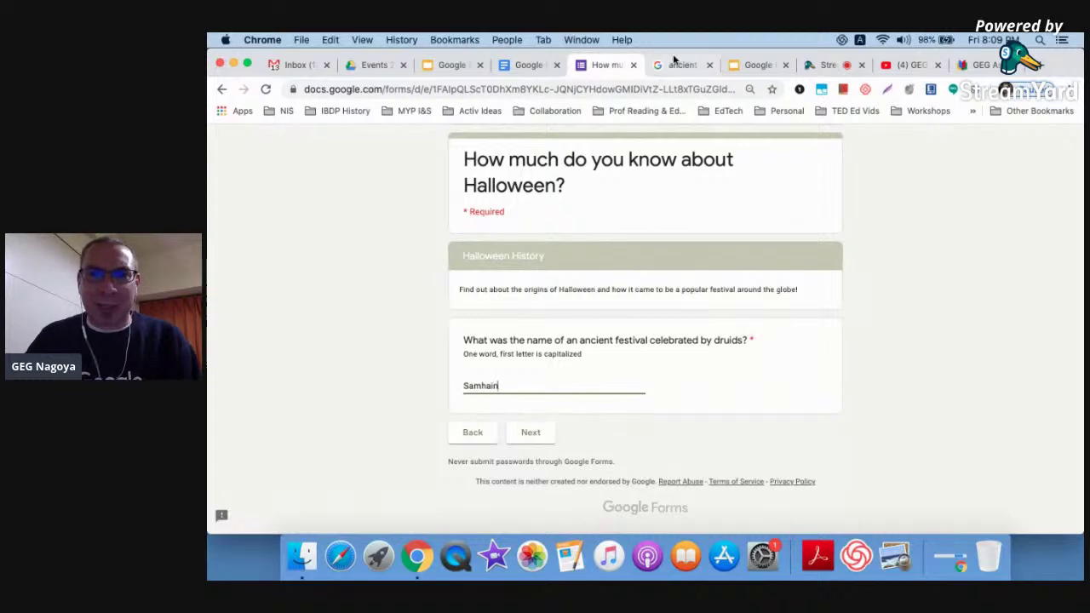
# Compare the festival's spelling with the Google result, and try to advance the quiz with the misspelled answer "Samhaih".
pyautogui.click(681, 77)
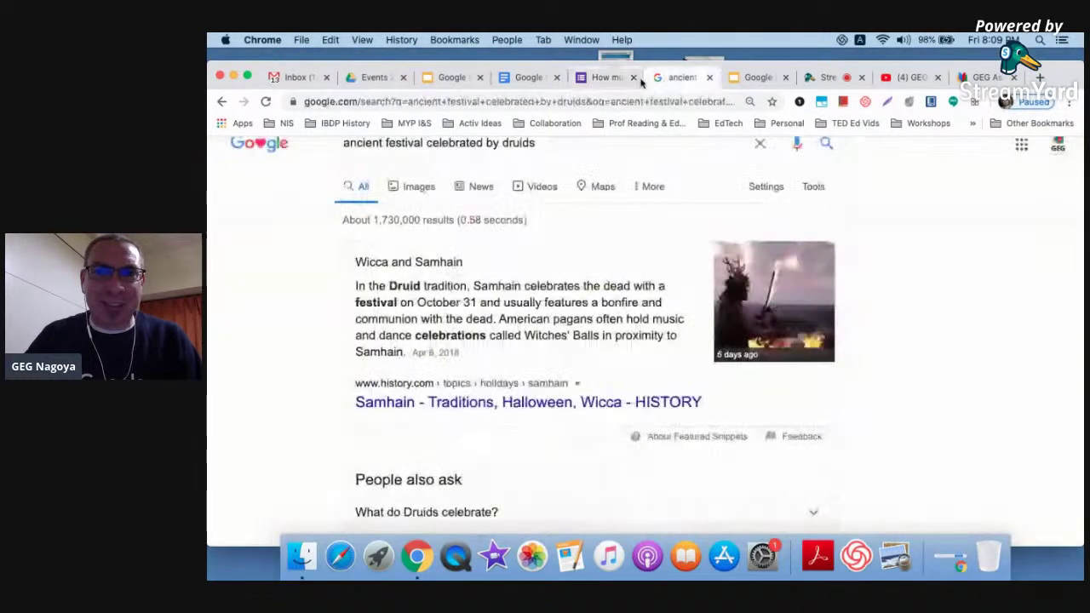
pyautogui.click(606, 77)
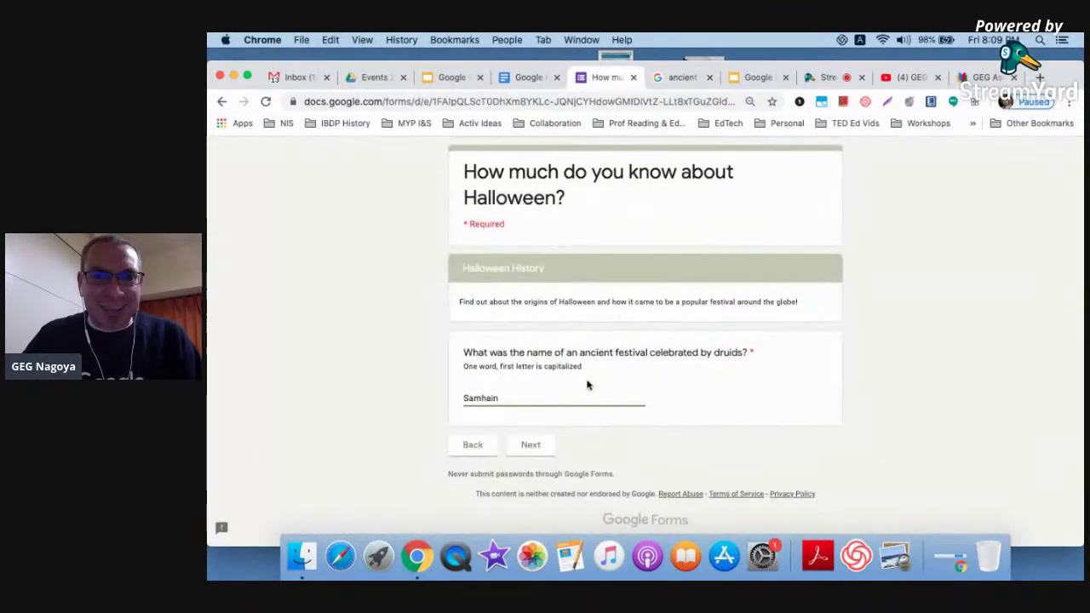
pyautogui.click(533, 447)
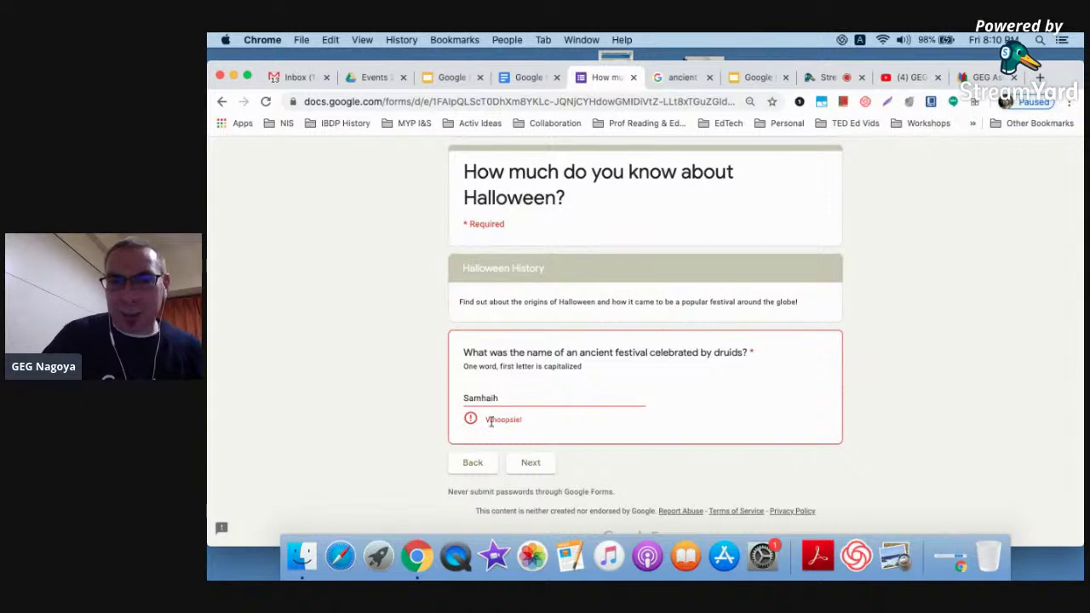
# Correct the ancient festival answer to "Samhain" and advance to the quiz's Samhain section.
pyautogui.click(515, 400)
pyautogui.press('BackSpace')
pyautogui.write('n')
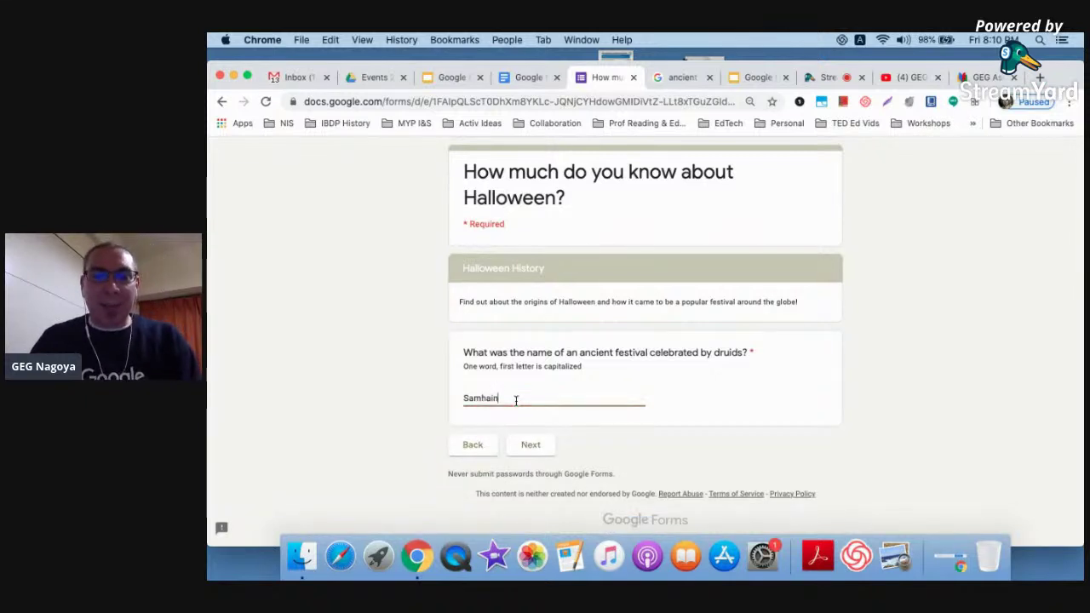
pyautogui.click(524, 453)
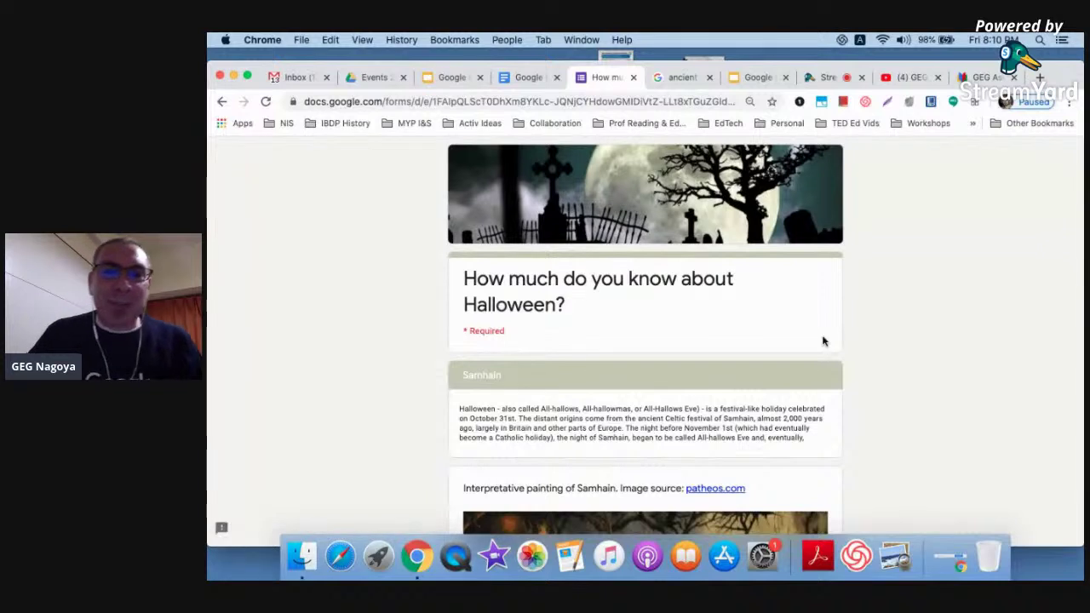
# Read the Samhain section's background text, painting and question about what people feared on that night.
pyautogui.scroll(-3, 822, 341)
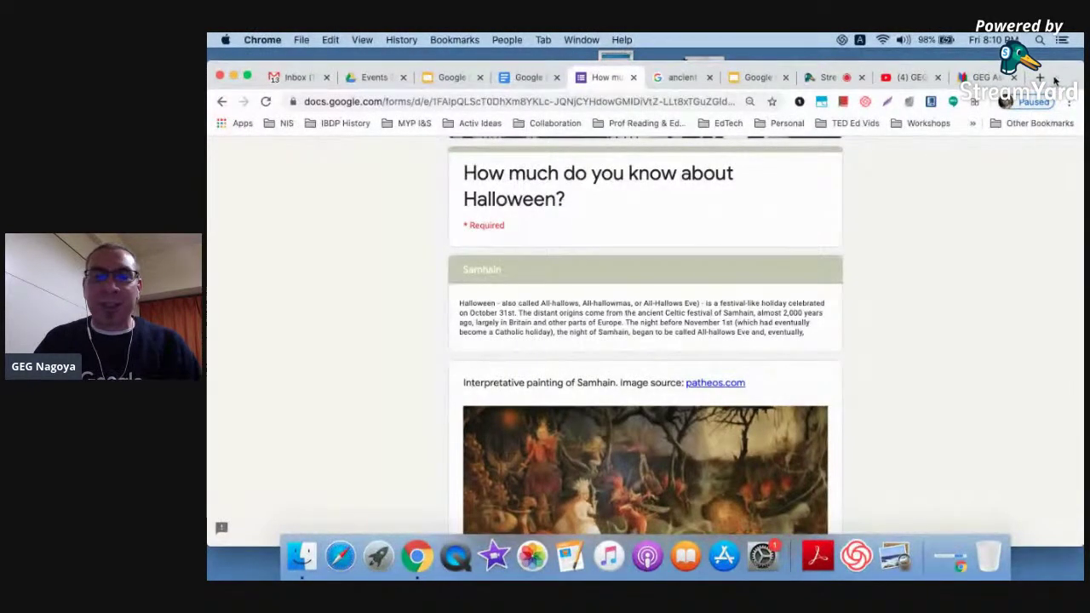
pyautogui.moveTo(1056, 76); pyautogui.dragTo(1056, 63)
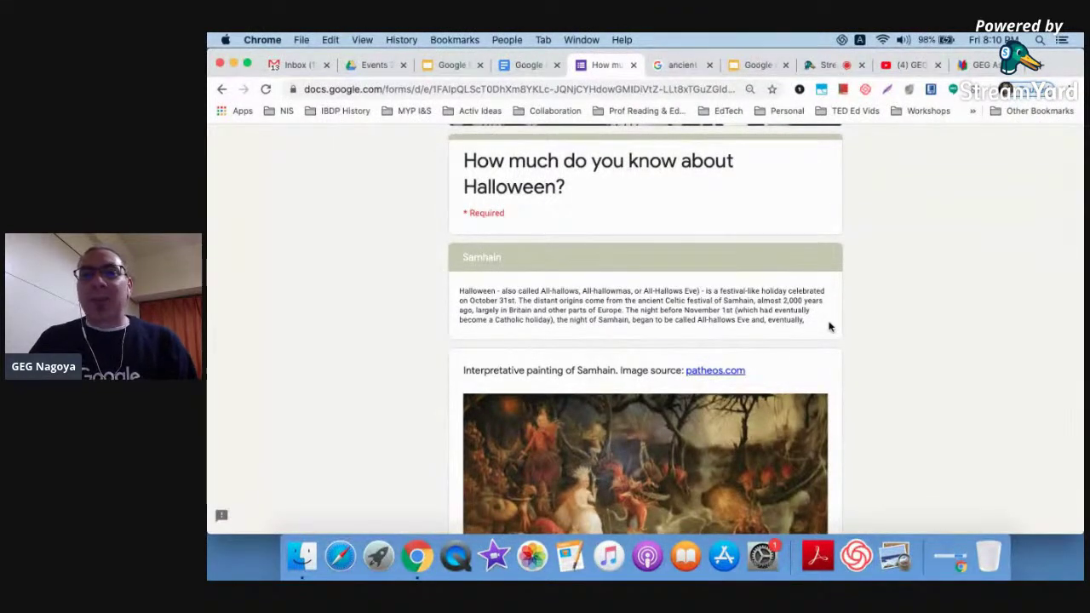
pyautogui.scroll(-4, 830, 327)
pyautogui.scroll(2, 830, 326)
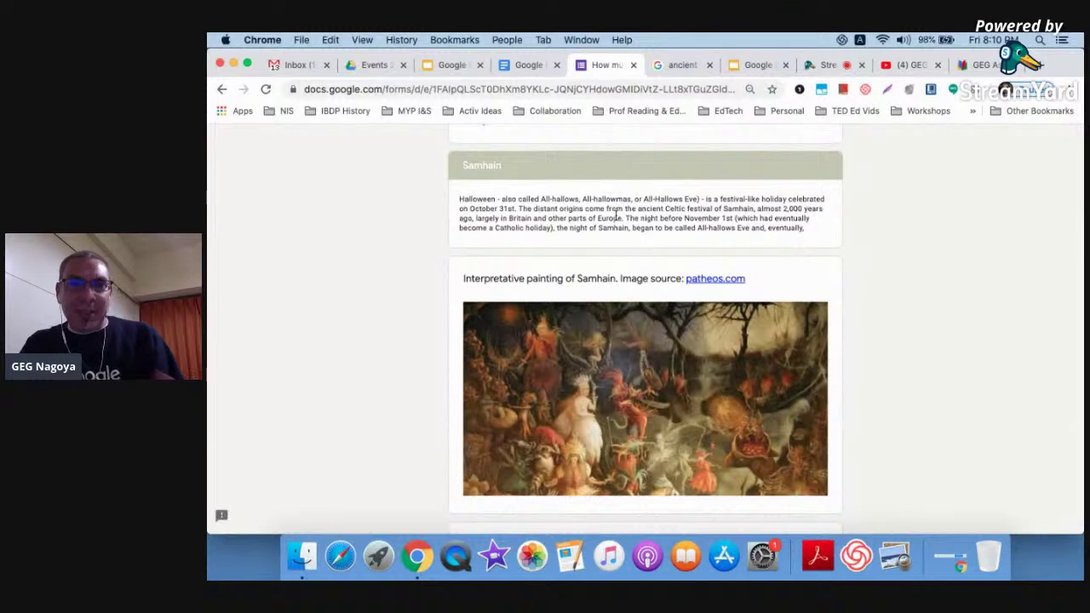
pyautogui.scroll(-4, 945, 267)
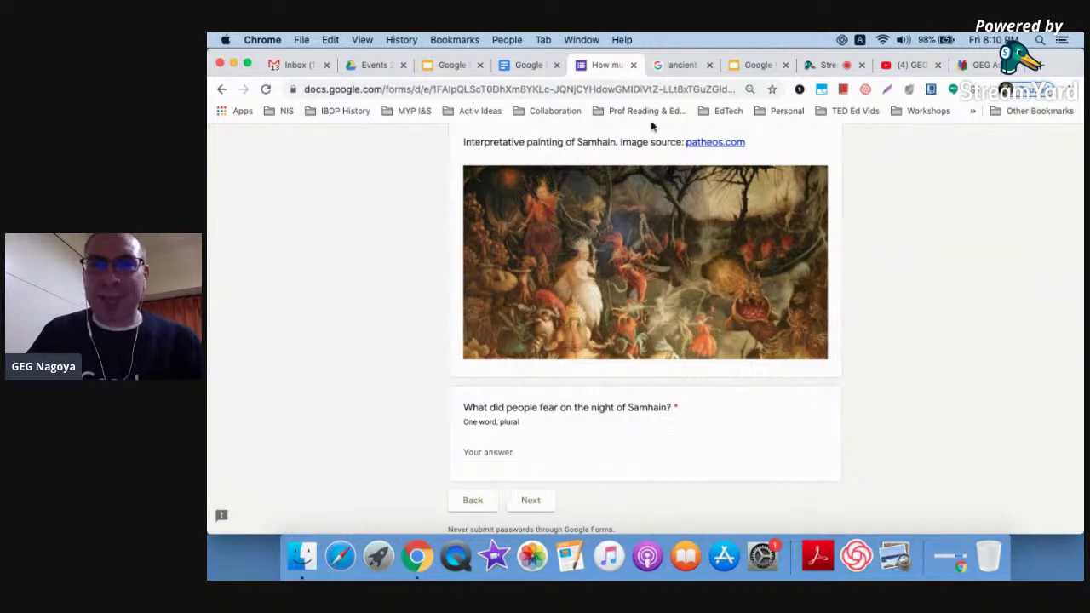
# Search Google for "fear samhain" and scan the results for what people feared.
pyautogui.click(681, 65)
pyautogui.tripleClick(521, 128)
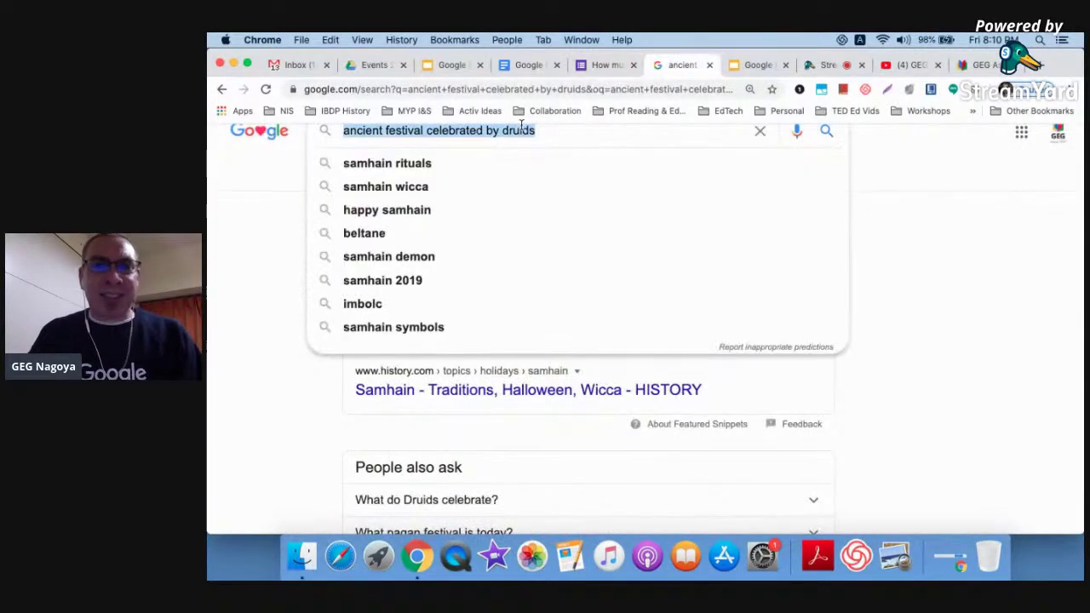
pyautogui.write('fear ')
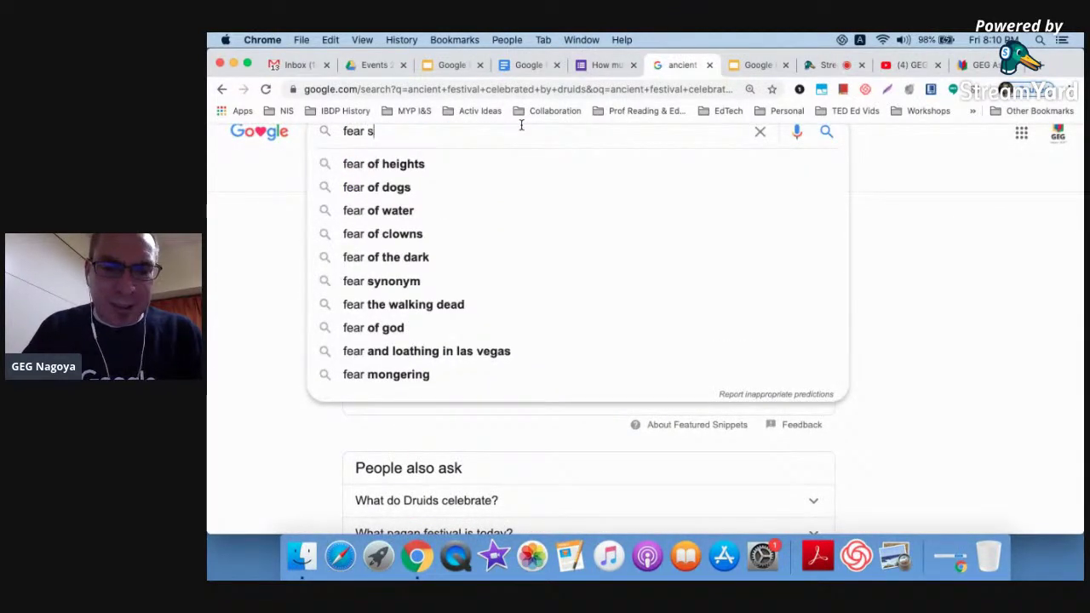
pyautogui.write('samh')
pyautogui.press('BackSpace')
pyautogui.write('mhain')
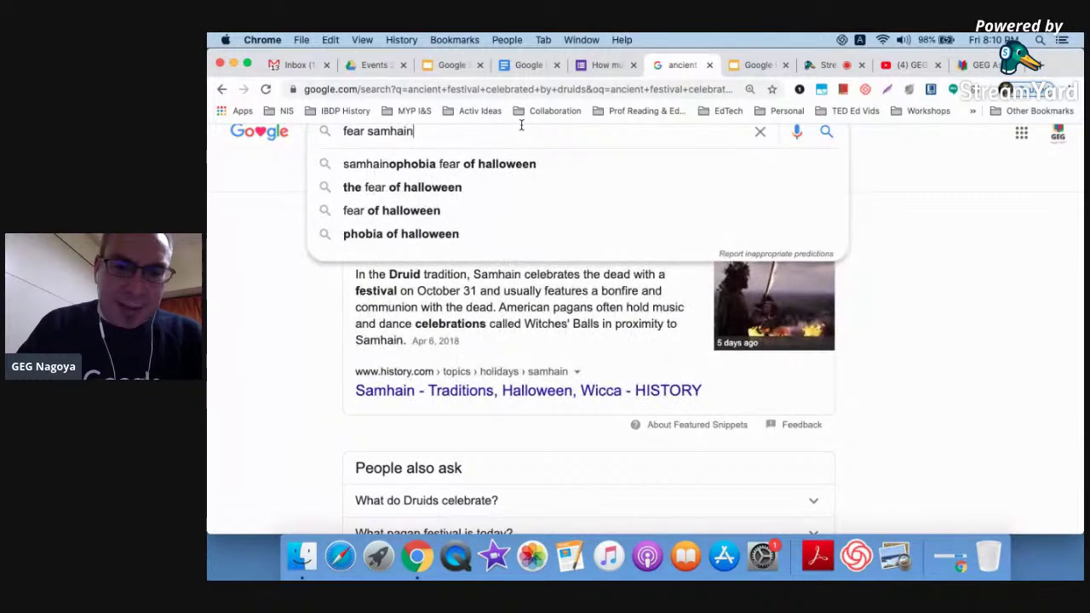
pyautogui.press('Return')
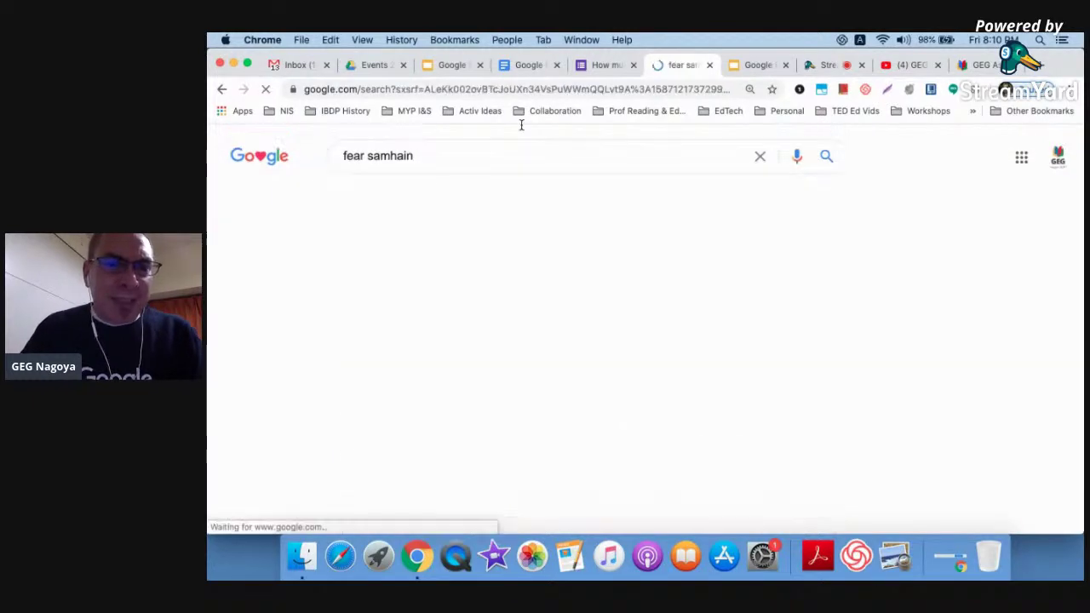
pyautogui.scroll(-10, 364, 345)
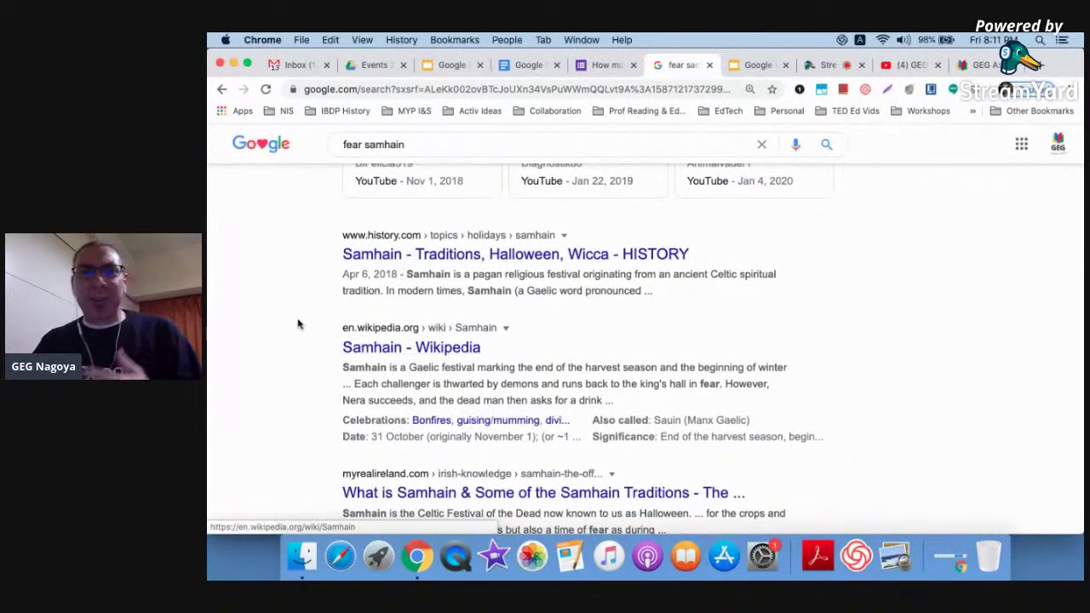
pyautogui.scroll(-2, 297, 321)
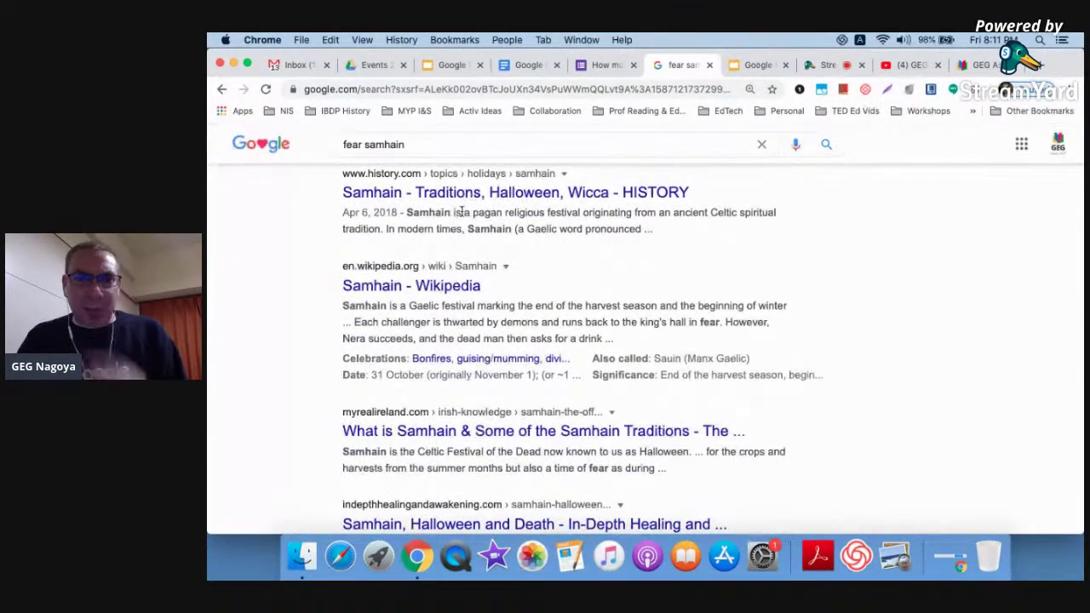
pyautogui.scroll(10, 461, 211)
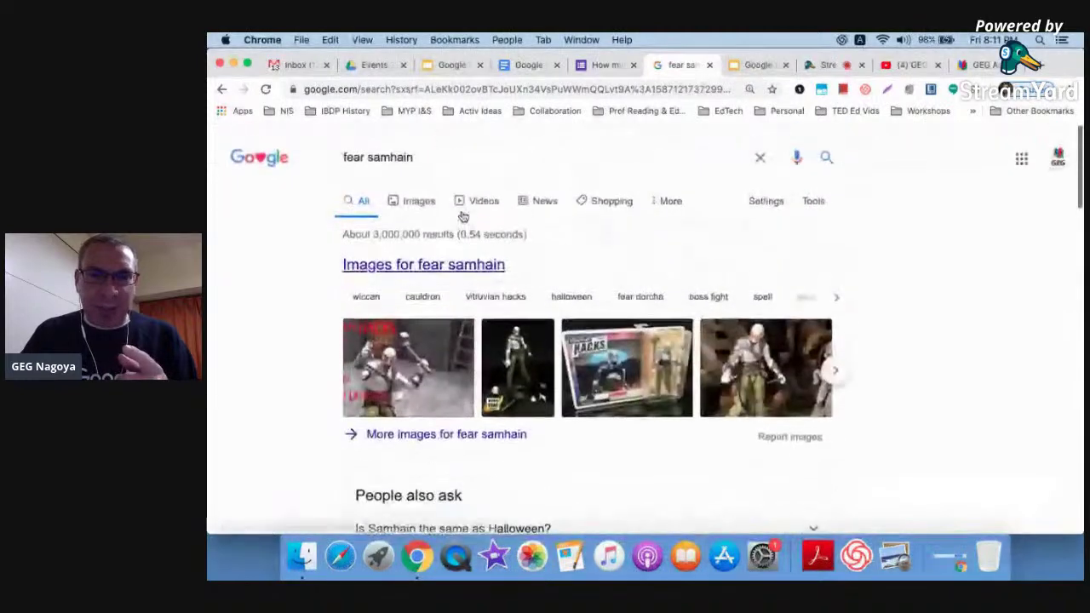
# Refine the Google search to "fear samhain tradition".
pyautogui.click(458, 153)
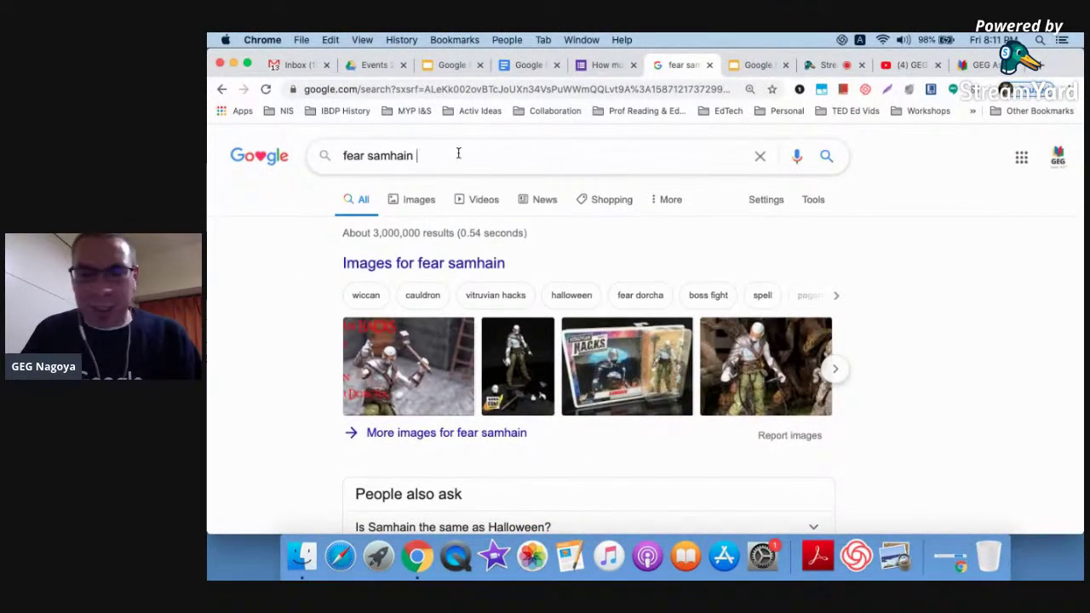
pyautogui.write('tradition')
pyautogui.press('Return')
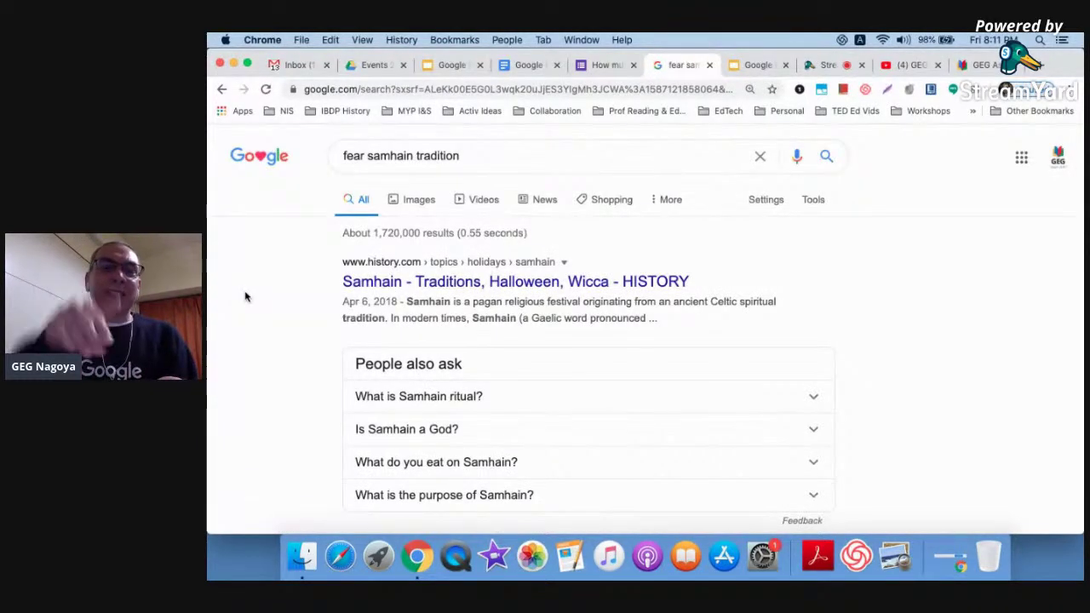
# Read the one-word, plural hint, answer the Samhain fear question with "ghosts" and advance to the next quiz section.
pyautogui.click(609, 66)
pyautogui.click(477, 446)
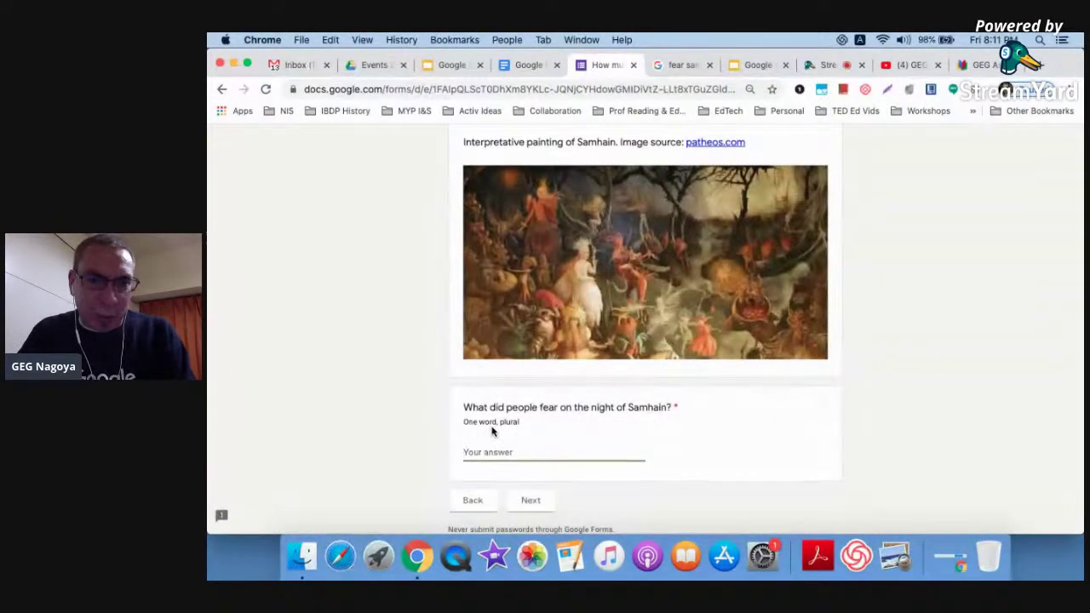
pyautogui.scroll(1, 502, 421)
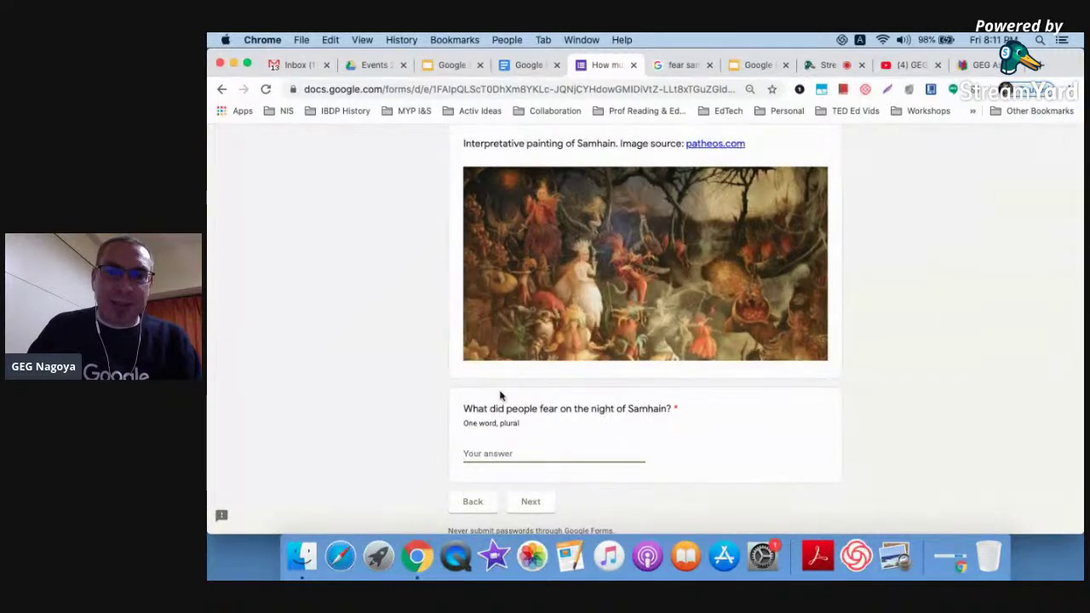
pyautogui.scroll(5, 503, 435)
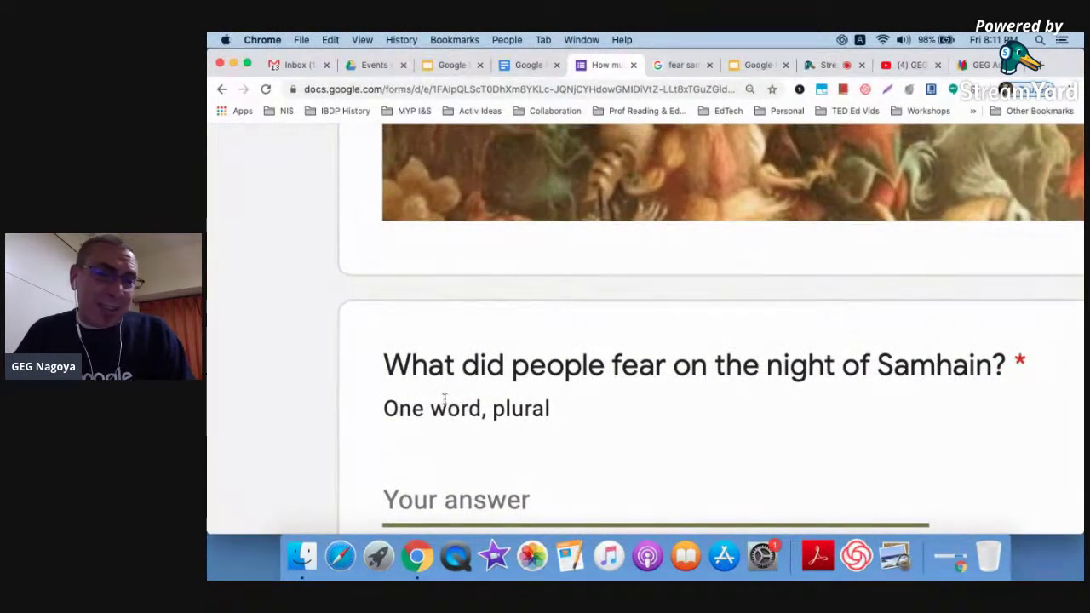
pyautogui.scroll(-5, 453, 393)
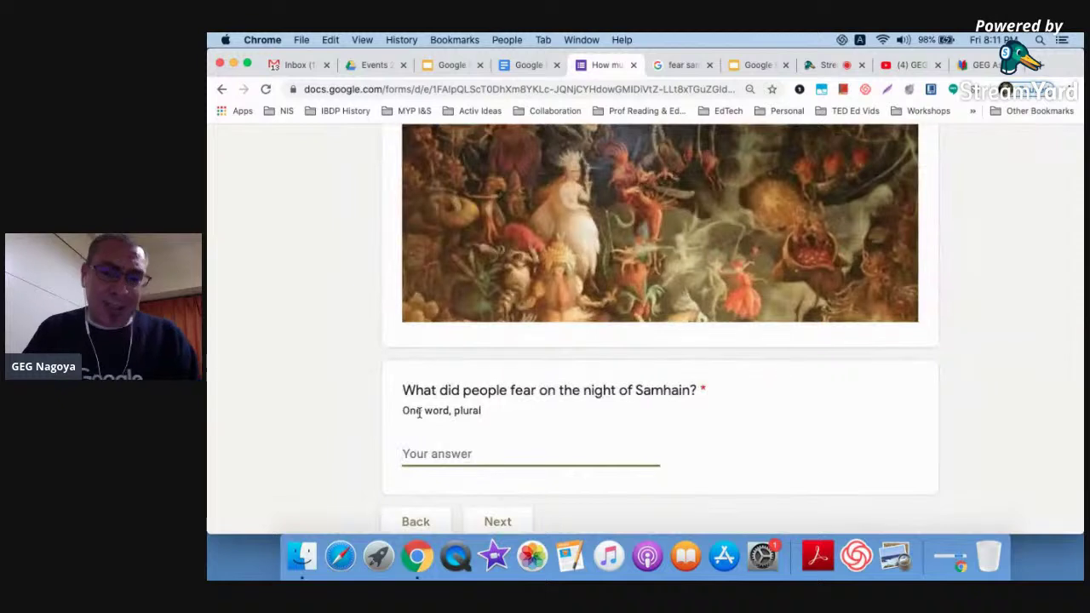
pyautogui.write('ghosts')
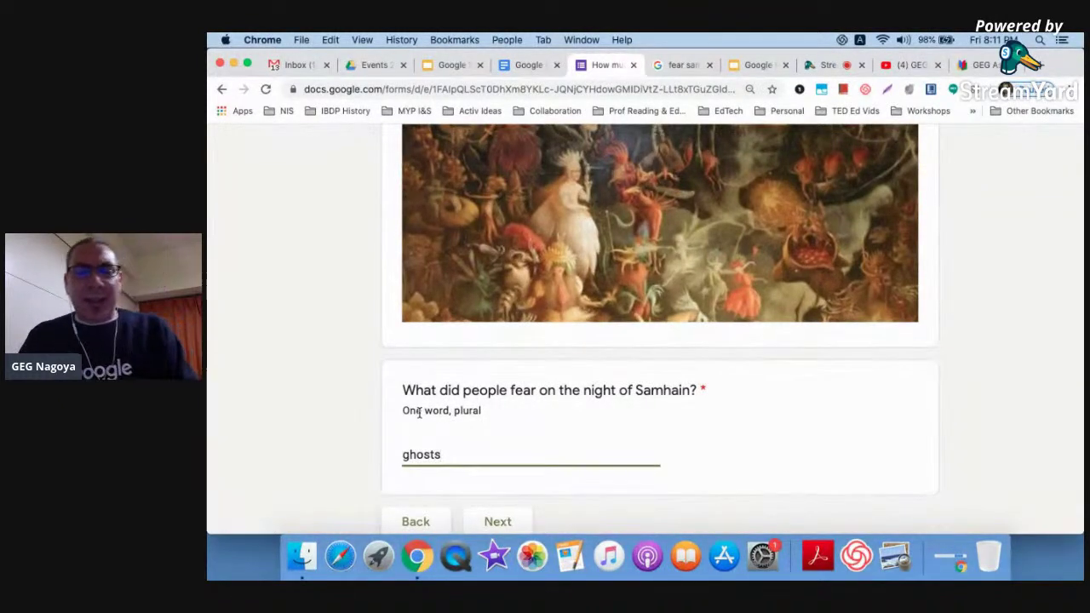
pyautogui.scroll(-3, 419, 412)
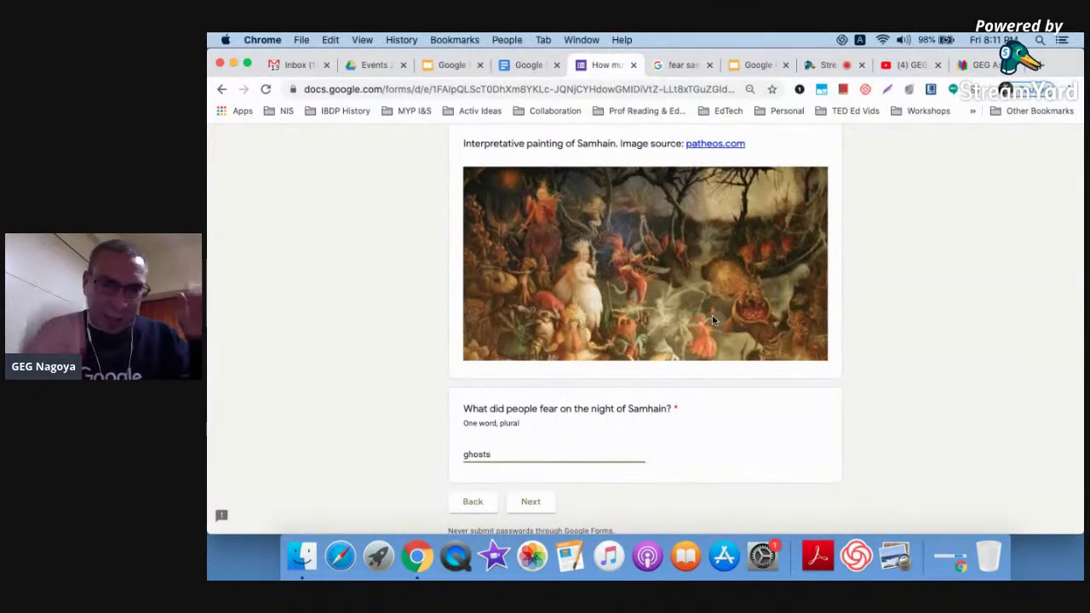
pyautogui.click(532, 501)
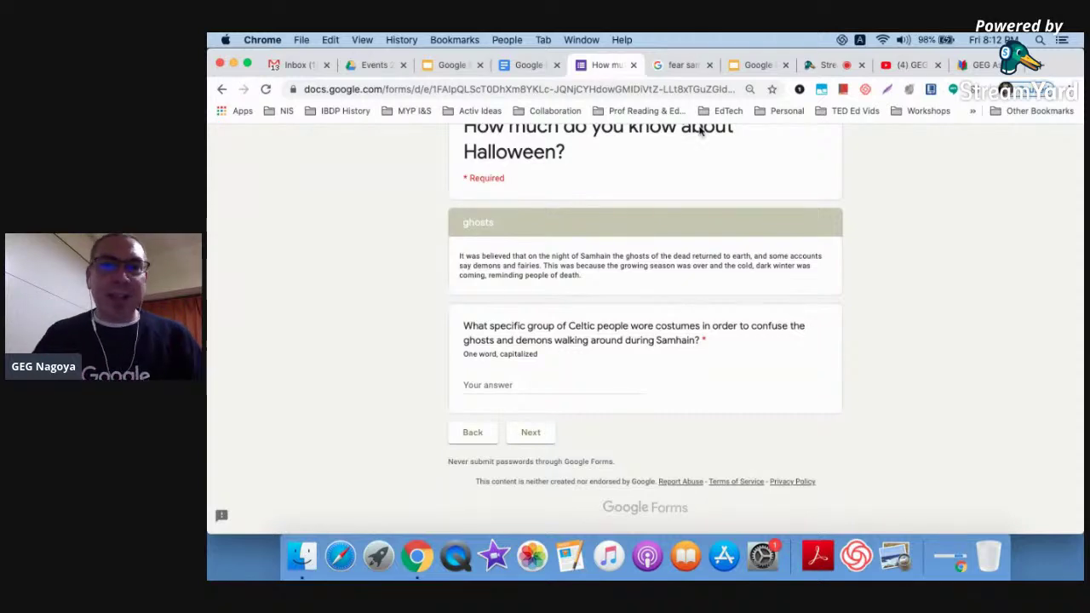
pyautogui.click(681, 68)
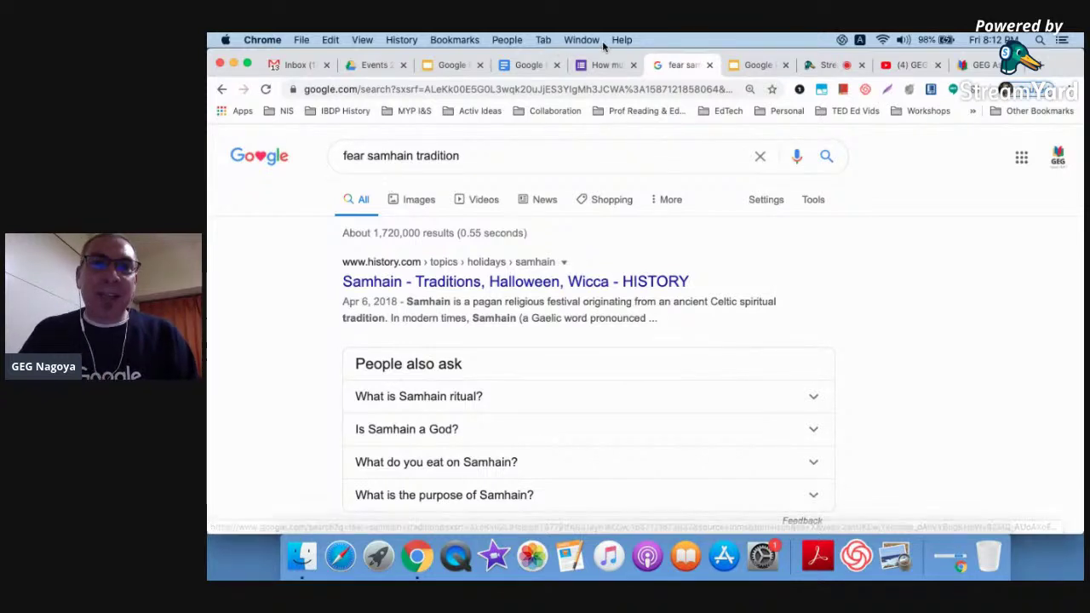
pyautogui.click(583, 64)
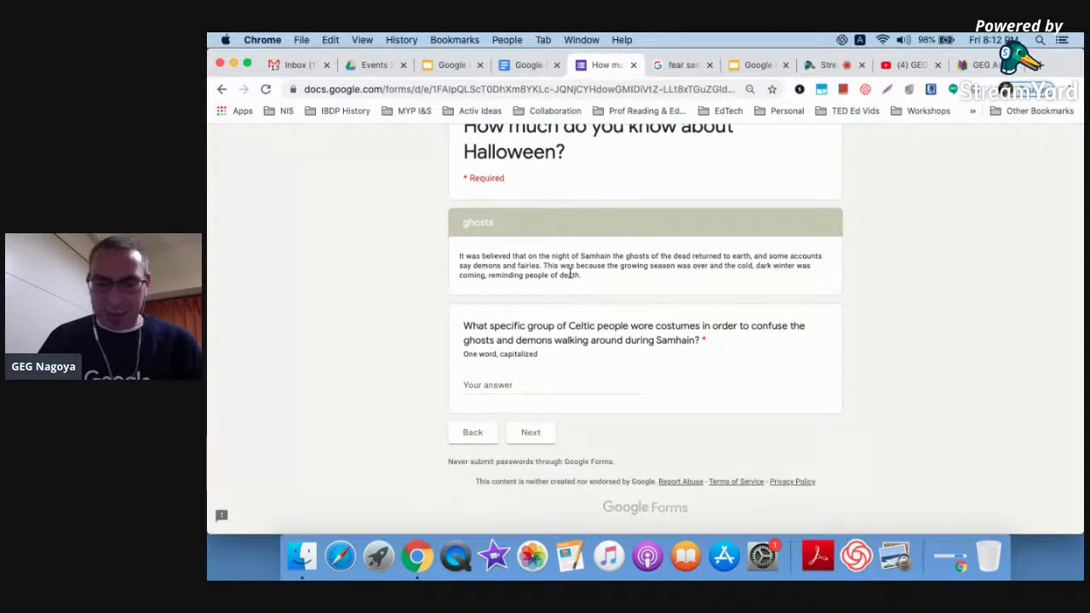
pyautogui.scroll(4, 569, 271)
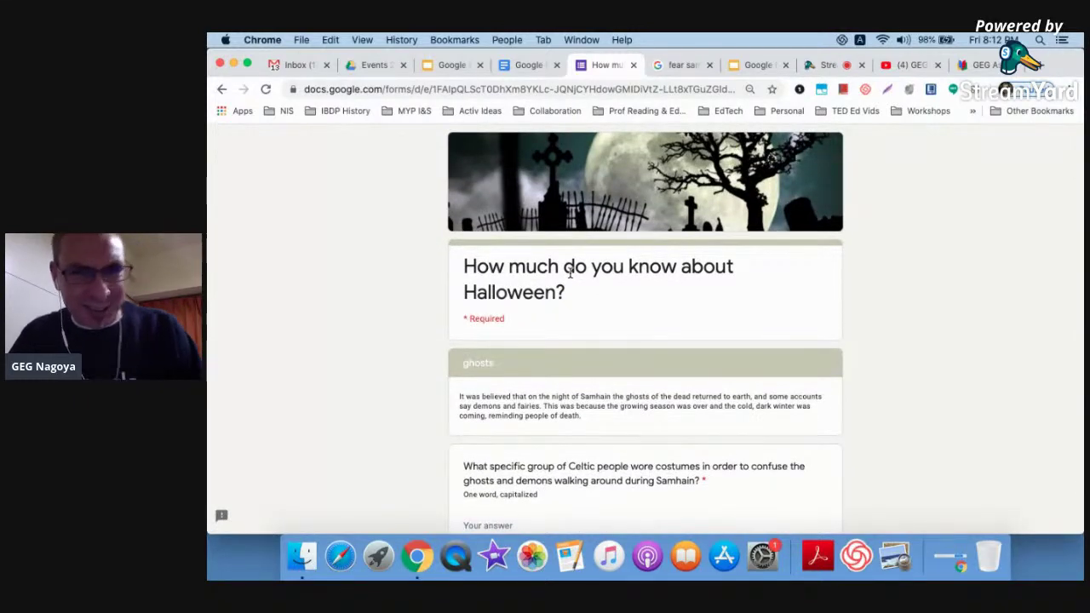
# Open the "Text for Google Forms Halloween Activity" teacher document from the Google Forms Sessions Links document and review its prepared questions and answers.
pyautogui.click(531, 71)
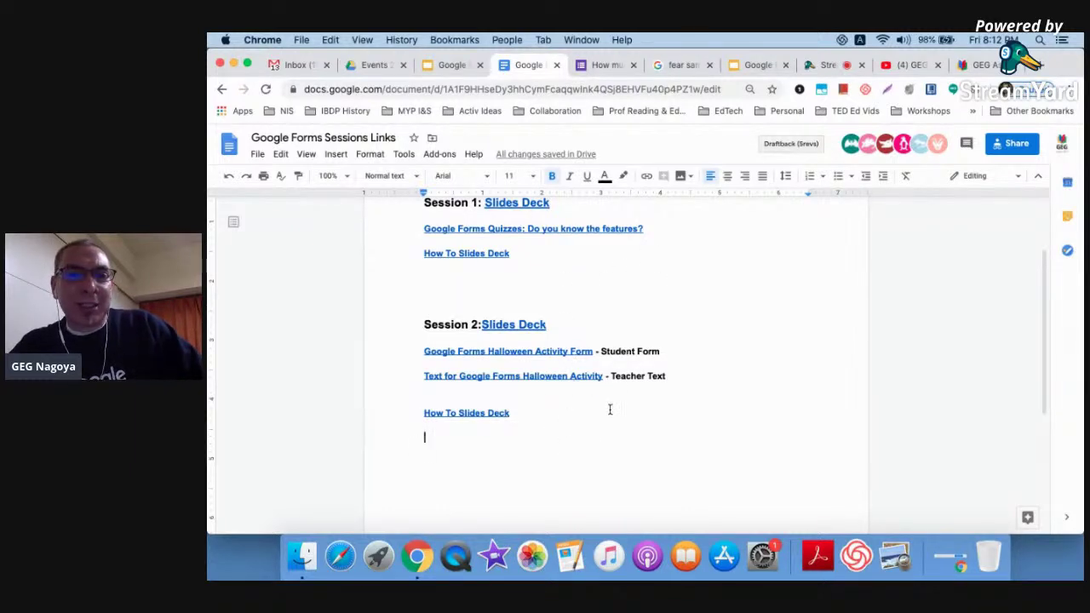
pyautogui.click(576, 372)
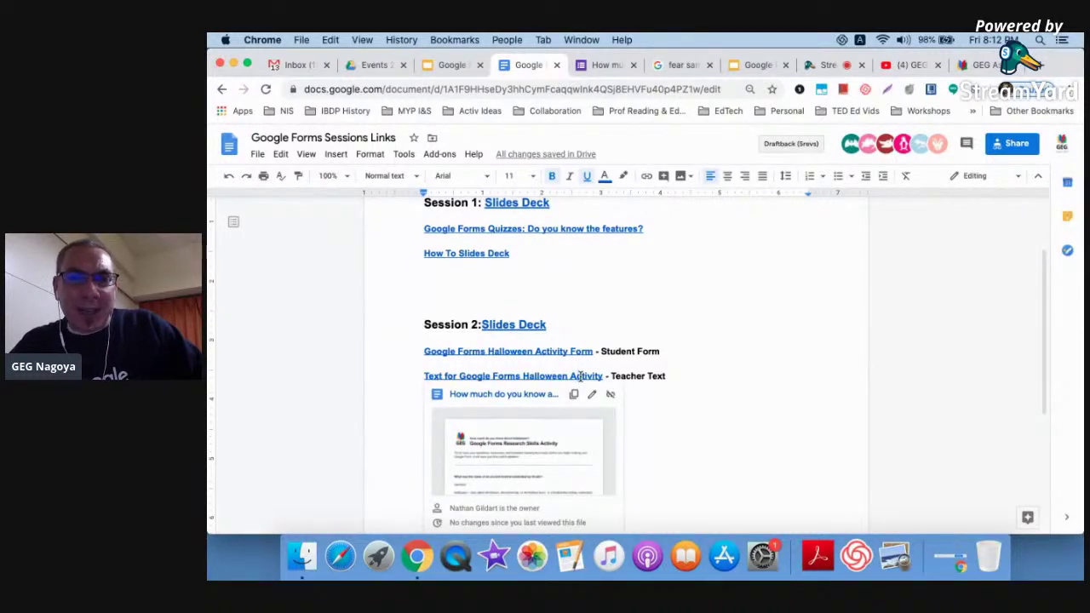
pyautogui.click(549, 449)
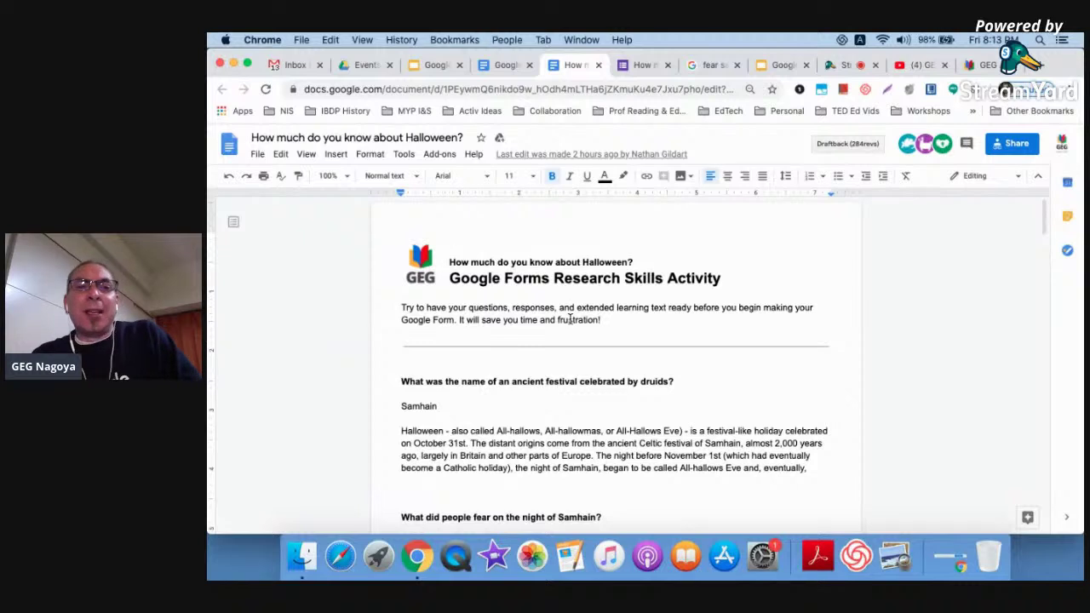
pyautogui.scroll(-2, 570, 319)
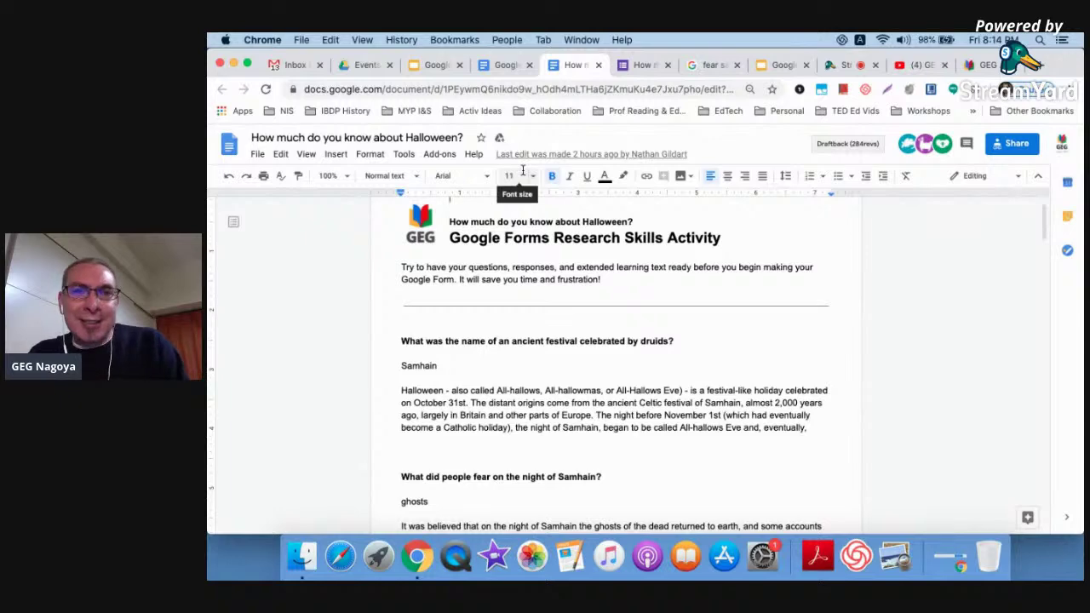
pyautogui.scroll(-1, 555, 308)
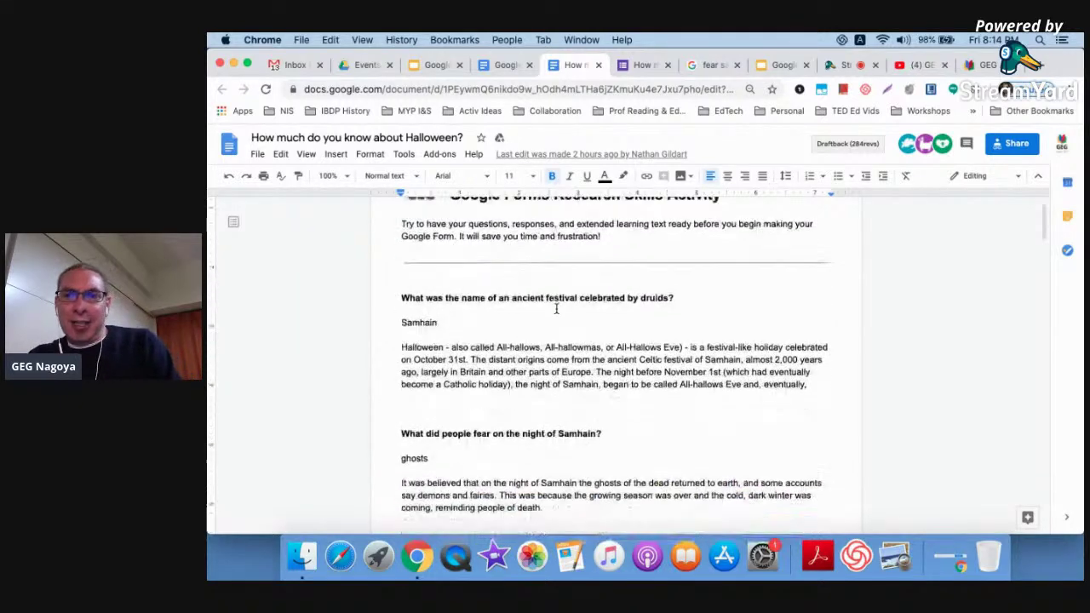
pyautogui.scroll(2, 561, 323)
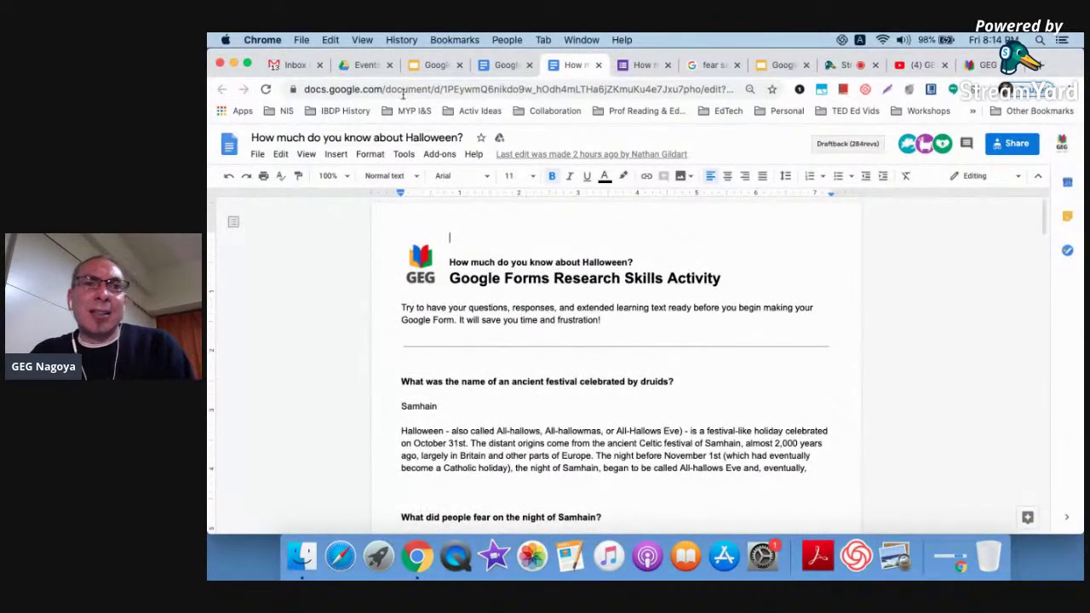
# Switch to the Gmail inbox and open Google Drive from the list of Google apps.
pyautogui.click(290, 67)
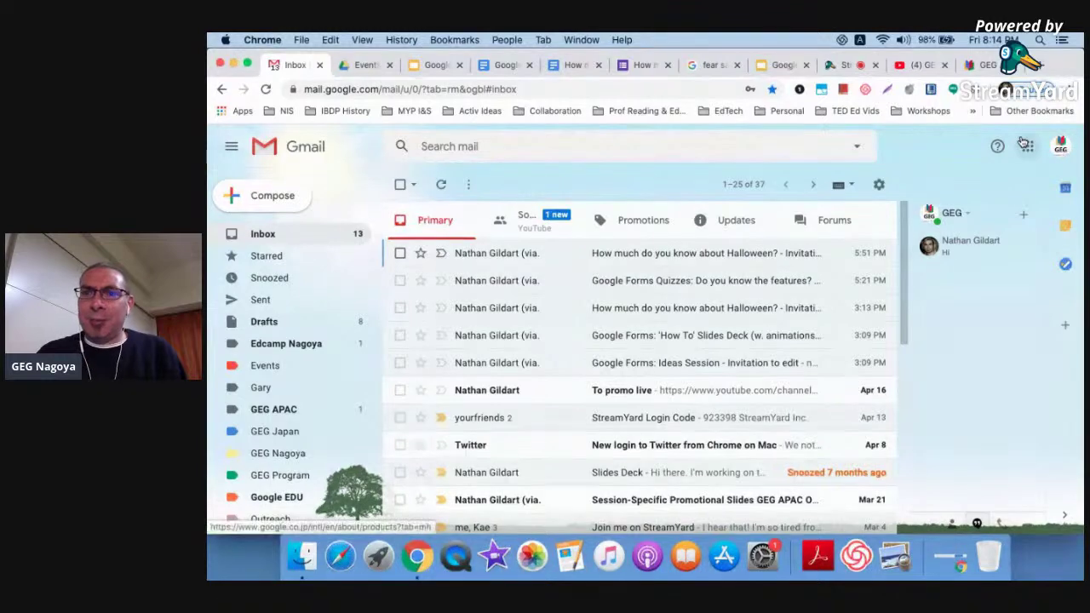
pyautogui.scroll(5, 1023, 142)
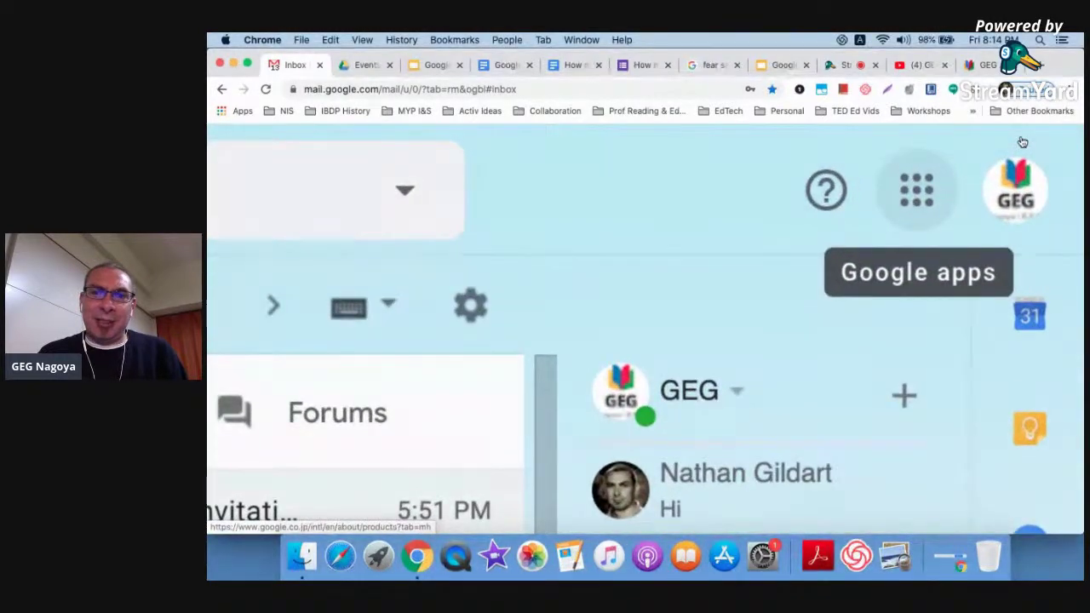
pyautogui.scroll(-5, 1022, 141)
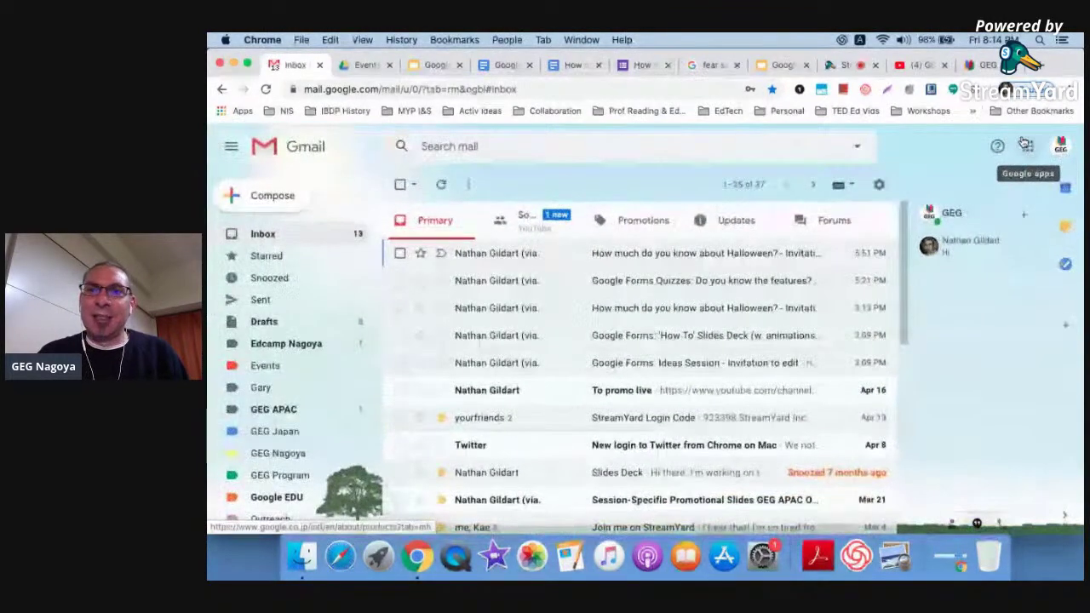
pyautogui.click(1030, 147)
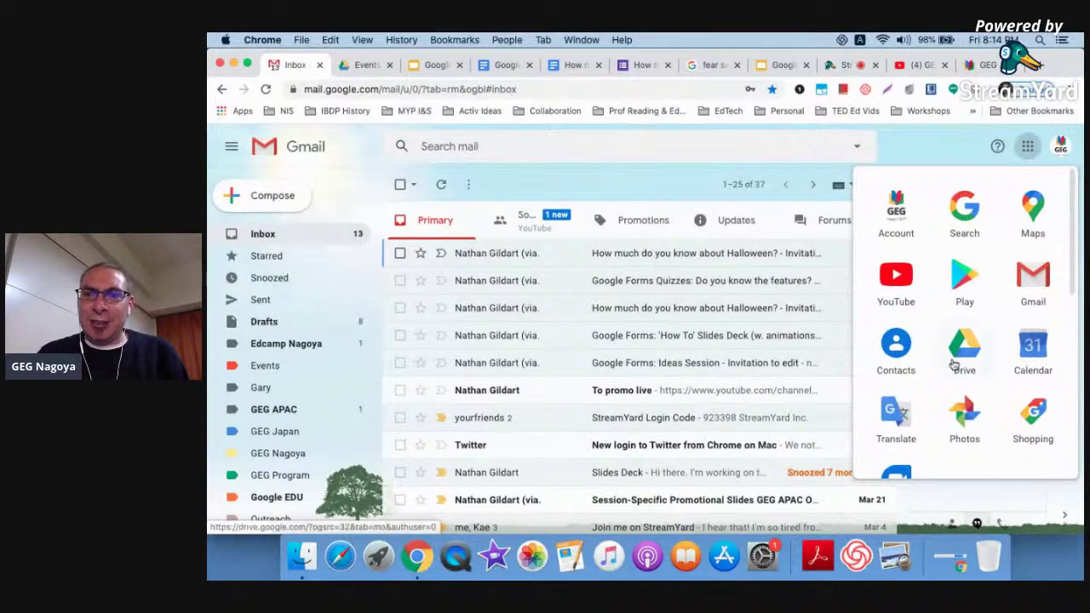
pyautogui.scroll(5, 953, 364)
pyautogui.scroll(-5, 954, 365)
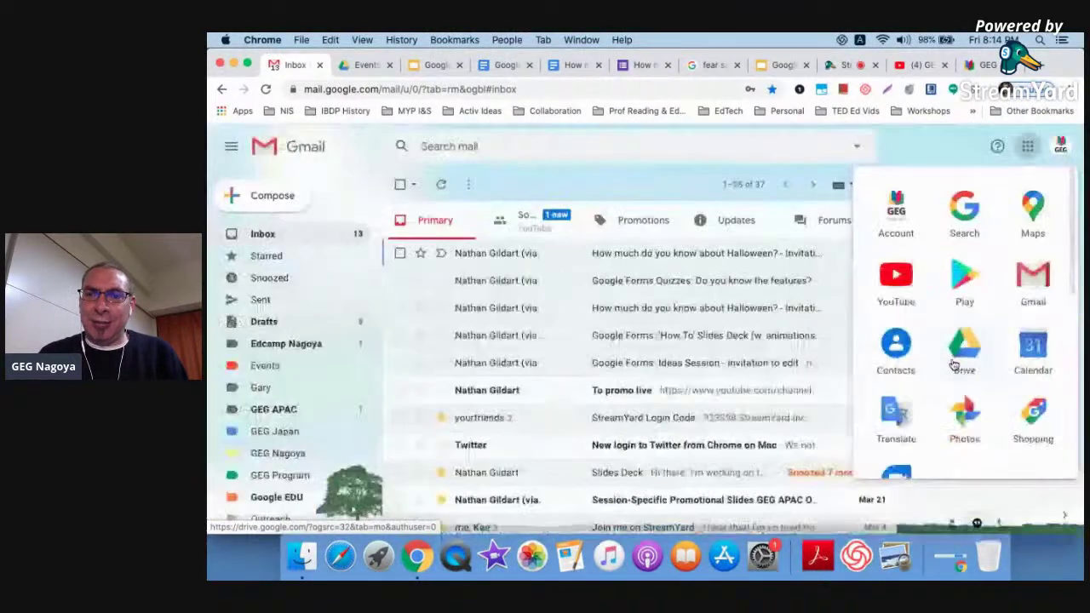
pyautogui.click(966, 352)
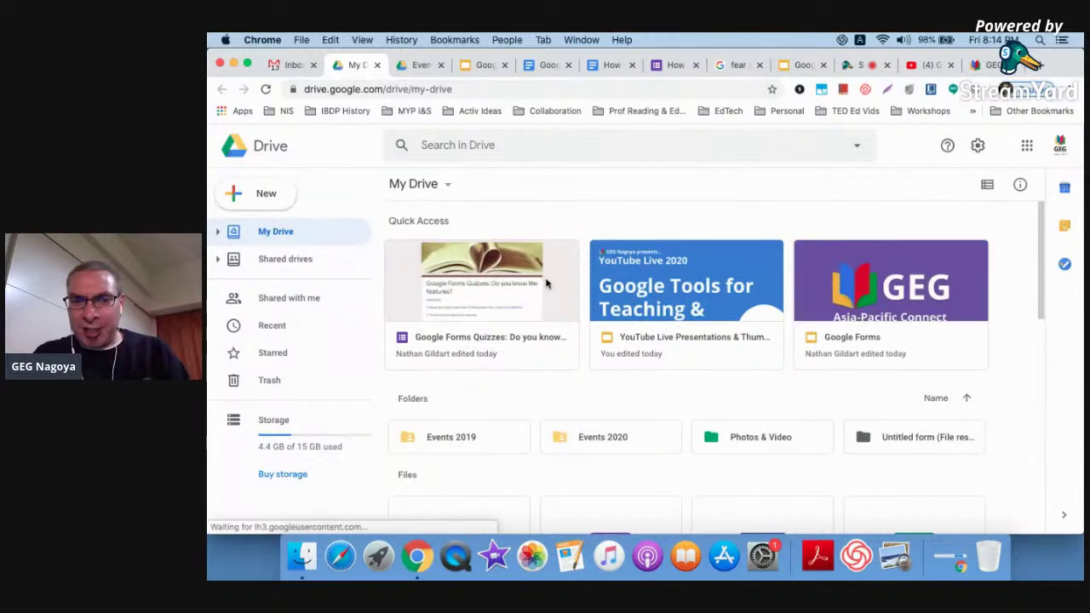
# Open the Forms Session folder inside the Events 2020 folder of My Drive.
pyautogui.scroll(-2, 547, 284)
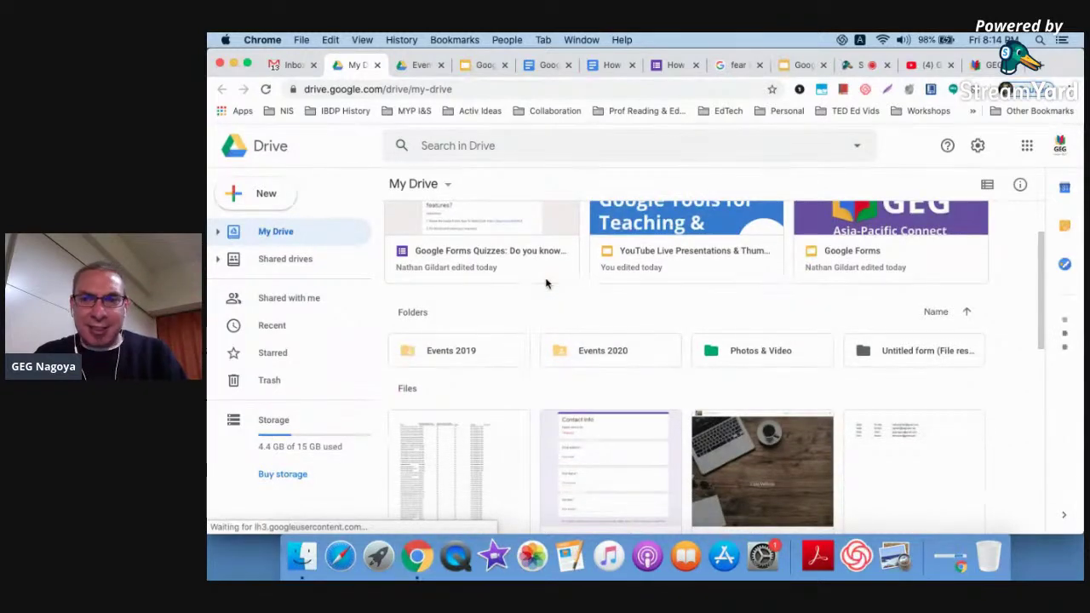
pyautogui.doubleClick(599, 349)
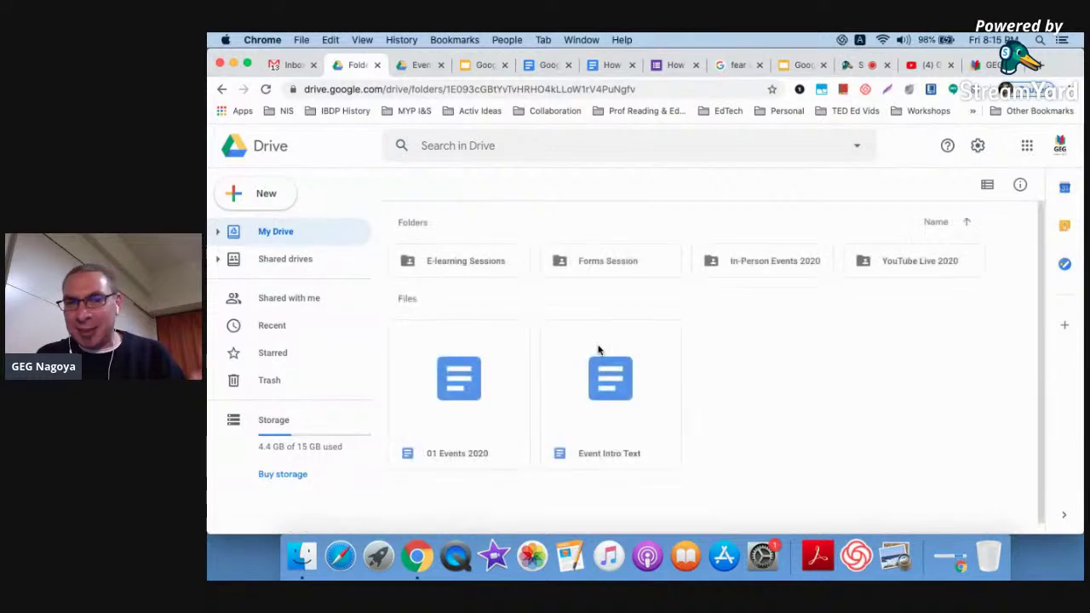
pyautogui.doubleClick(606, 265)
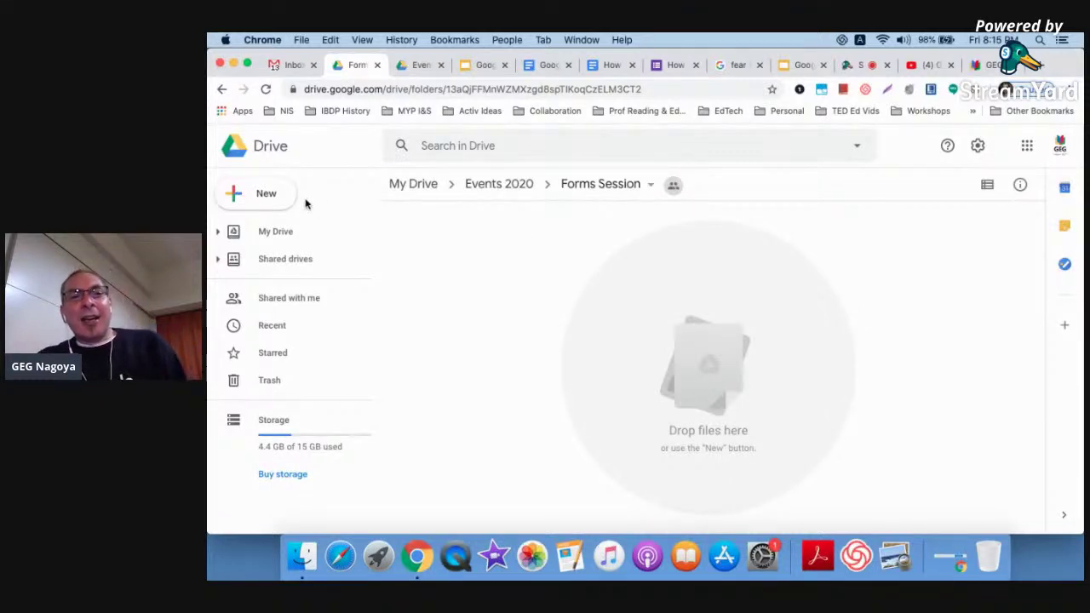
# Create a blank Google Form in the Forms Session folder, accepting the shared folder's sharing permissions.
pyautogui.scroll(5, 294, 186)
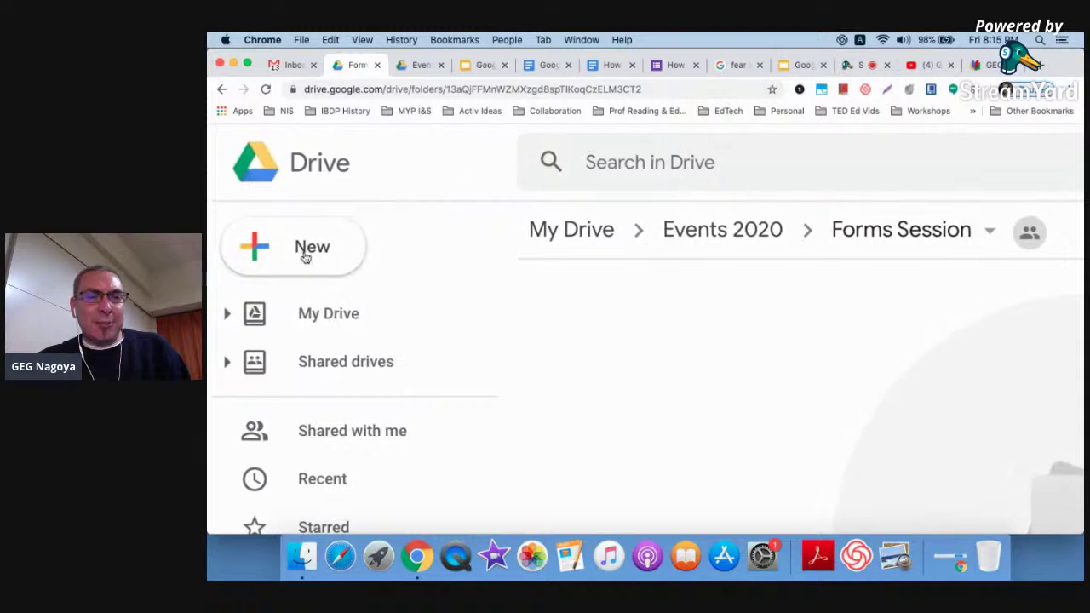
pyautogui.scroll(-5, 321, 350)
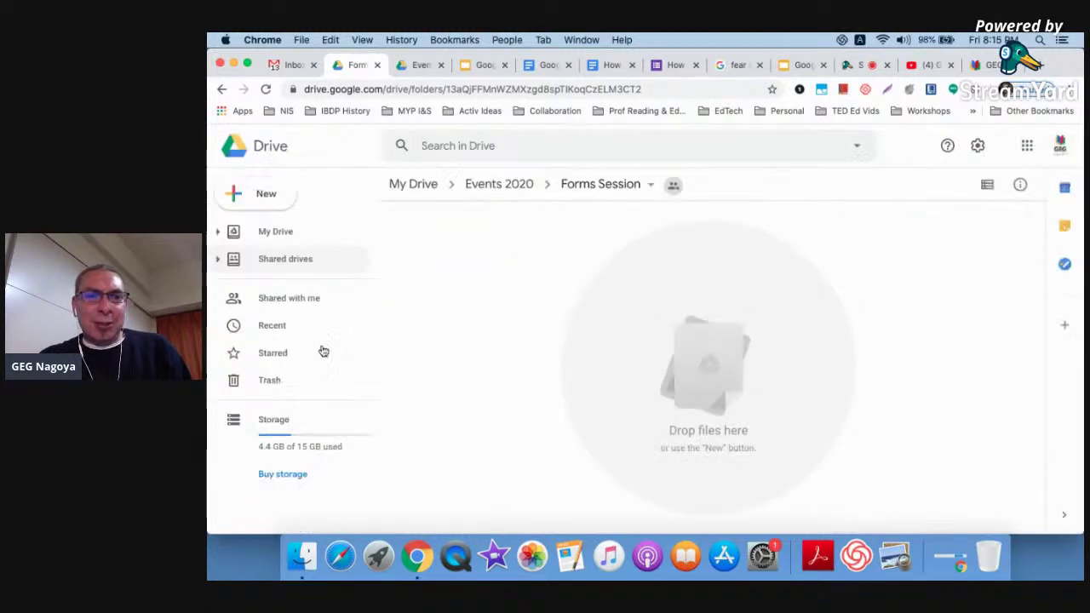
pyautogui.click(267, 195)
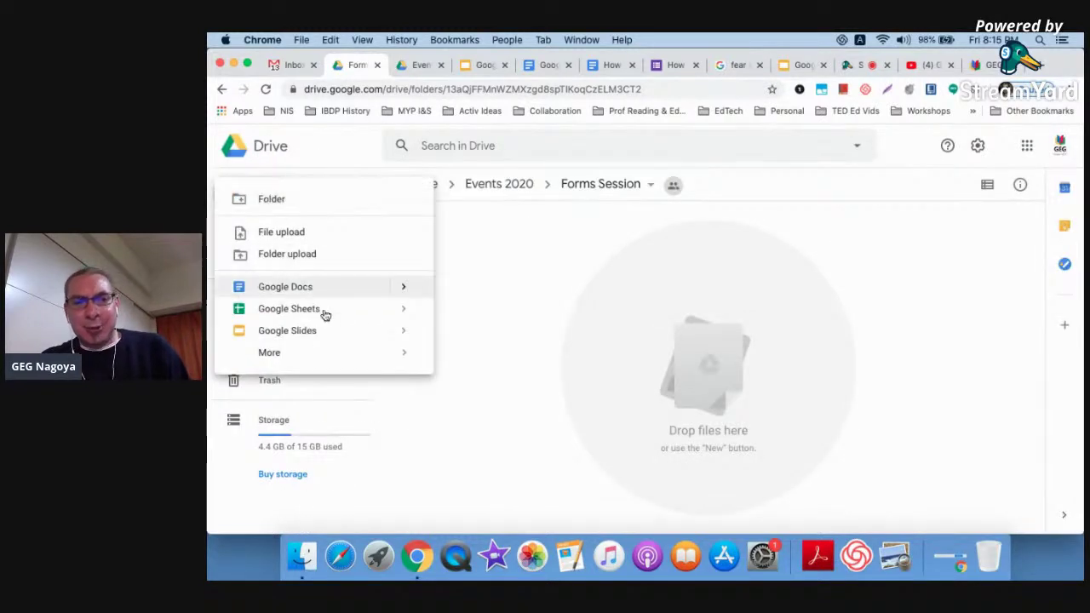
pyautogui.moveTo(394, 357)
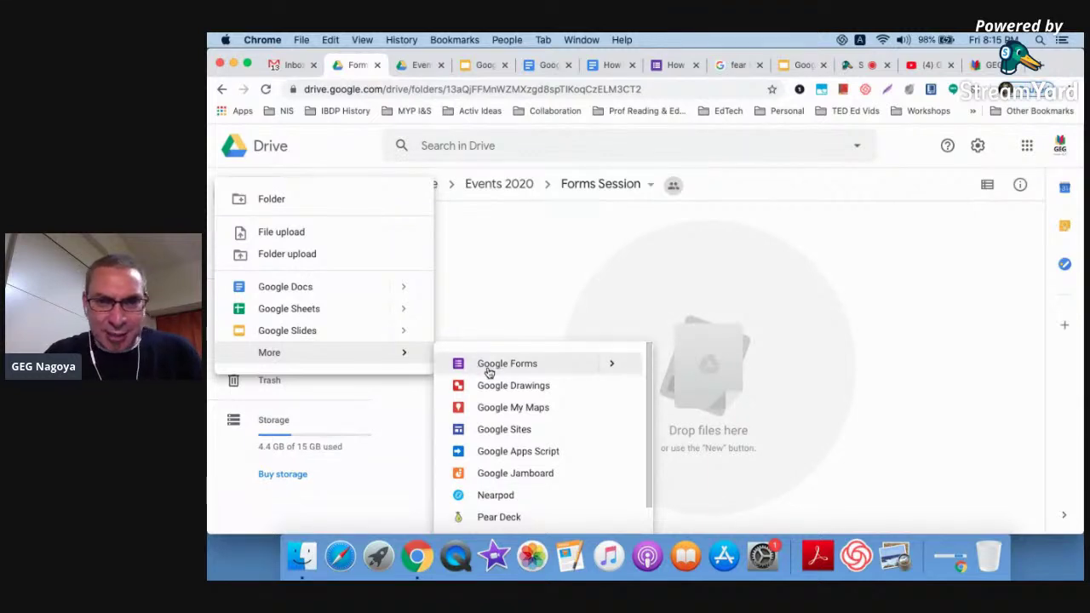
pyautogui.moveTo(621, 367)
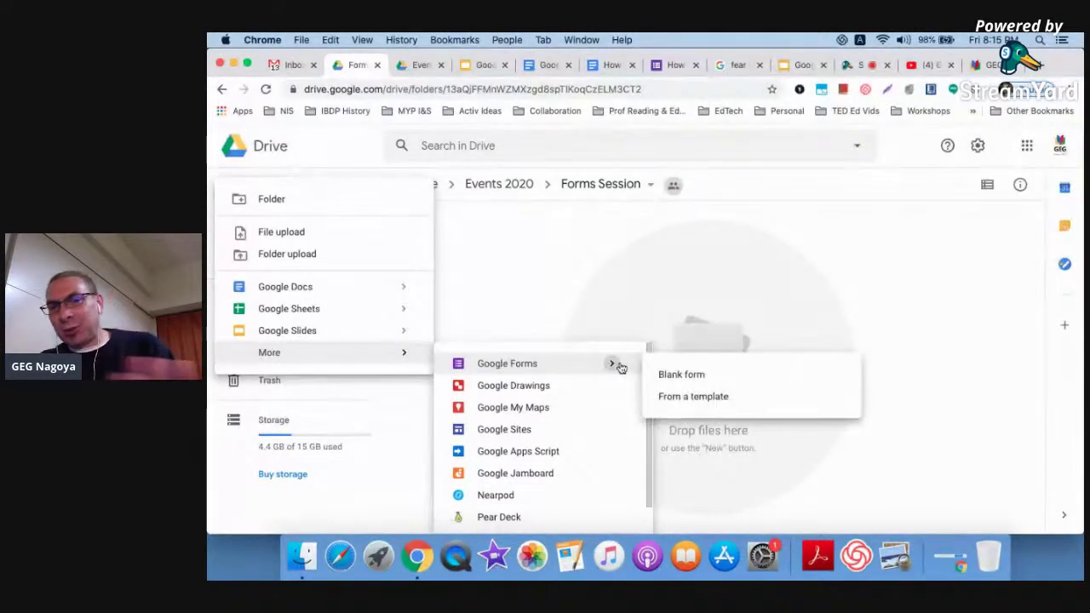
pyautogui.click(678, 373)
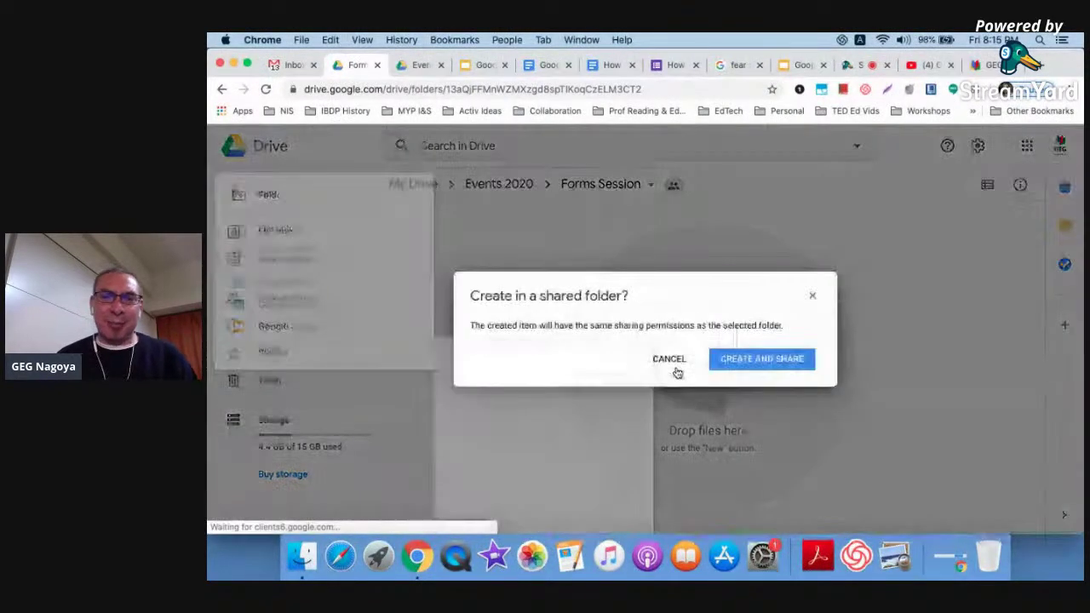
pyautogui.click(754, 360)
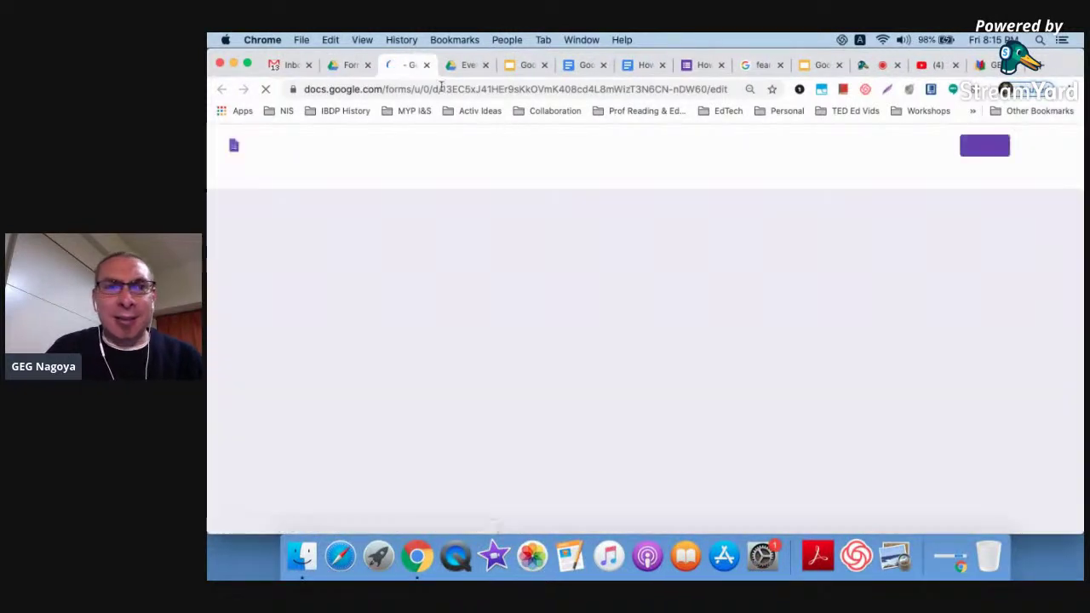
# Move the new form's browser tab to just after the Google Forms Sessions Links document and return to the form.
pyautogui.moveTo(443, 68); pyautogui.dragTo(526, 75)
pyautogui.click(526, 69)
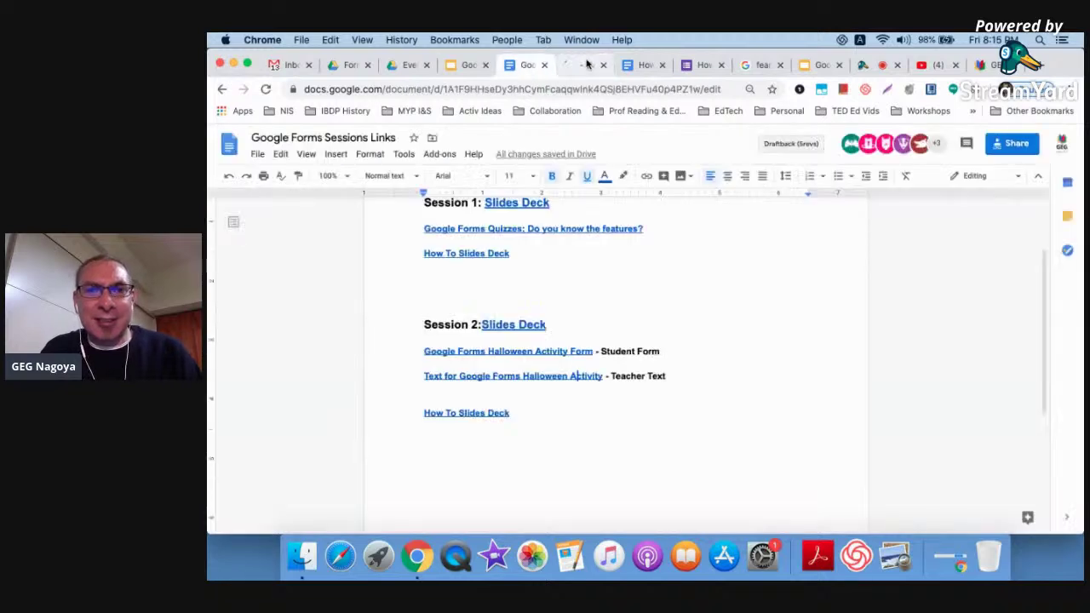
pyautogui.click(586, 66)
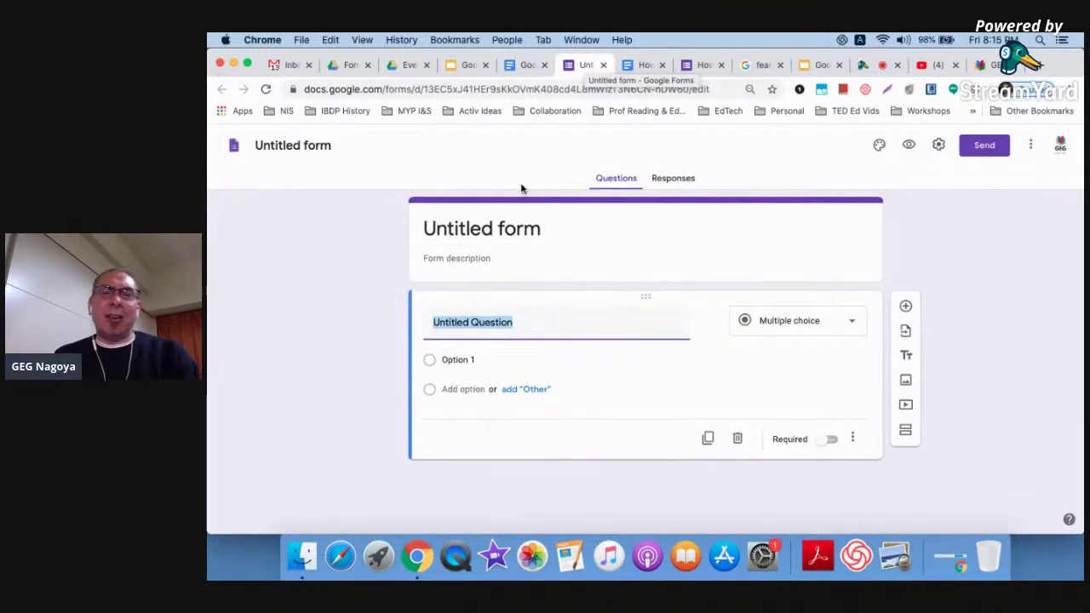
# Title the form "Halloween" and enter "Give description." as its description.
pyautogui.click(535, 230)
pyautogui.write('Halloween')
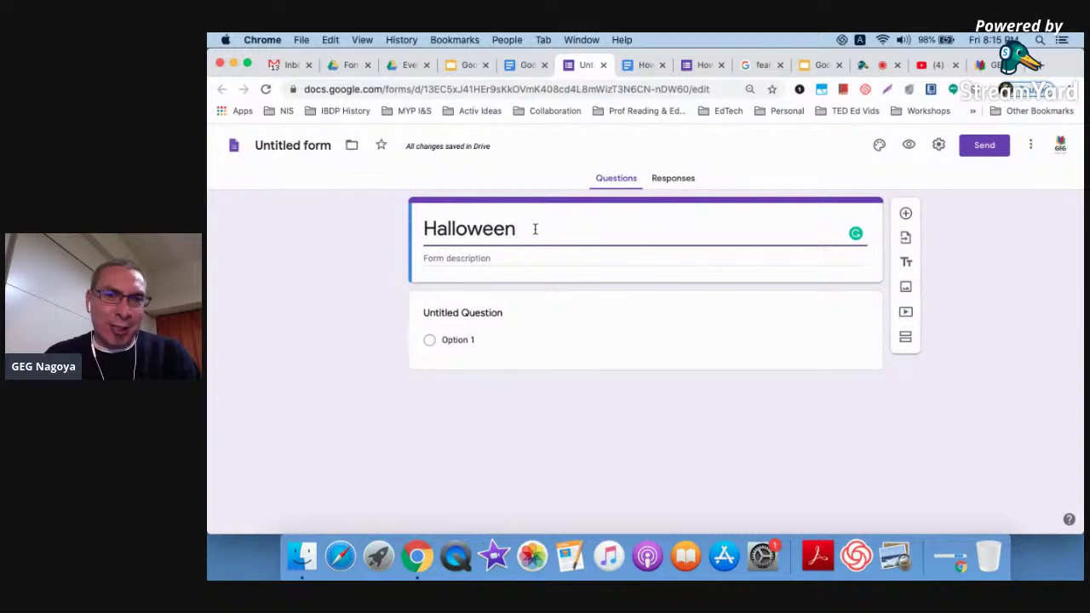
pyautogui.click(523, 259)
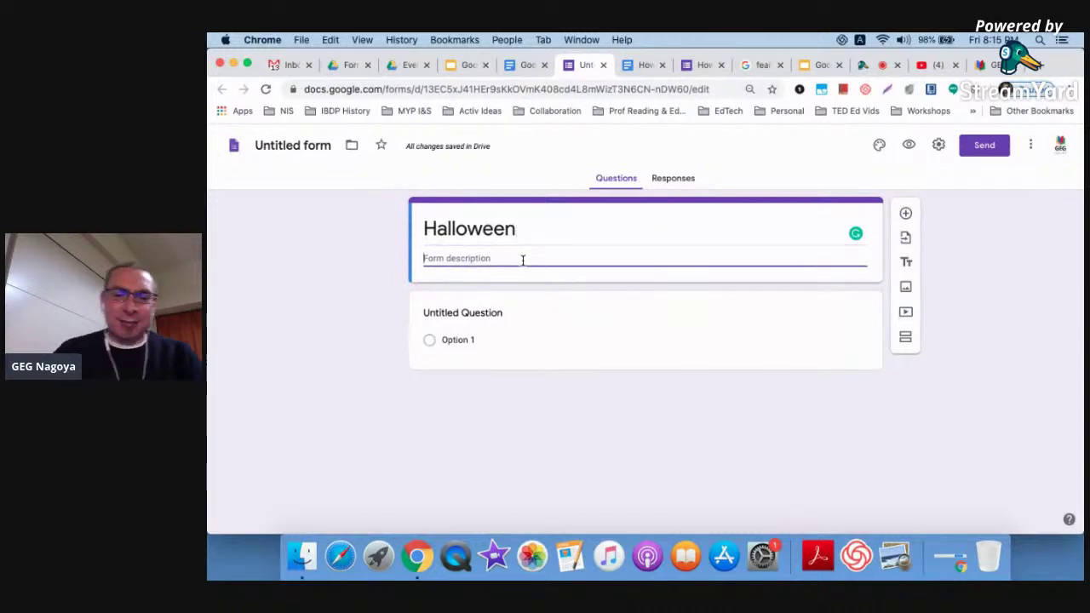
pyautogui.write('Give descri')
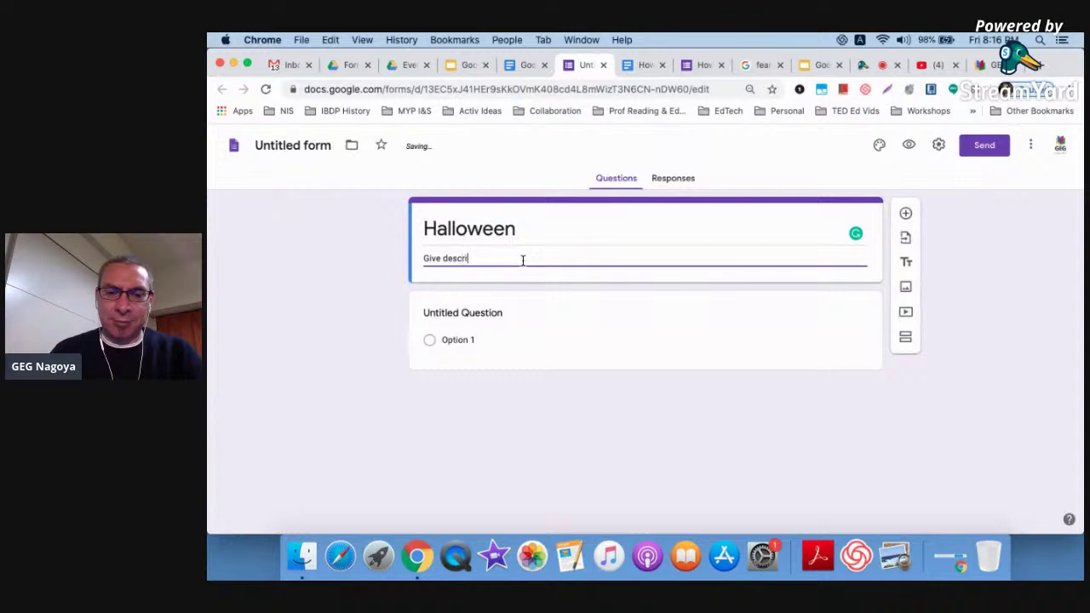
pyautogui.write('ption')
pyautogui.press('BackSpace')
pyautogui.press('BackSpace')
pyautogui.press('BackSpace')
pyautogui.press('BackSpace')
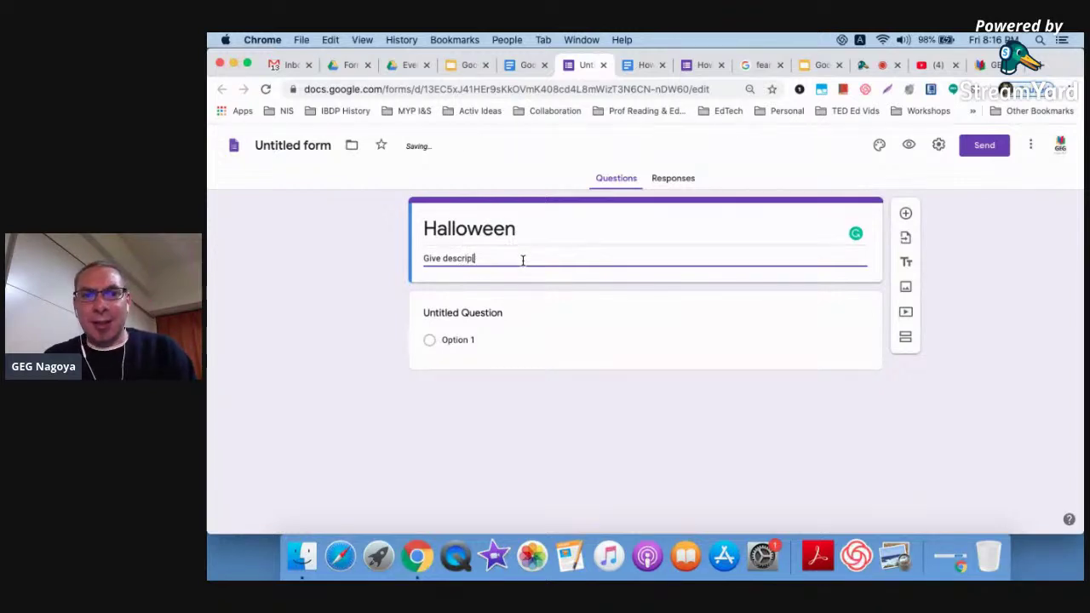
pyautogui.write('tion')
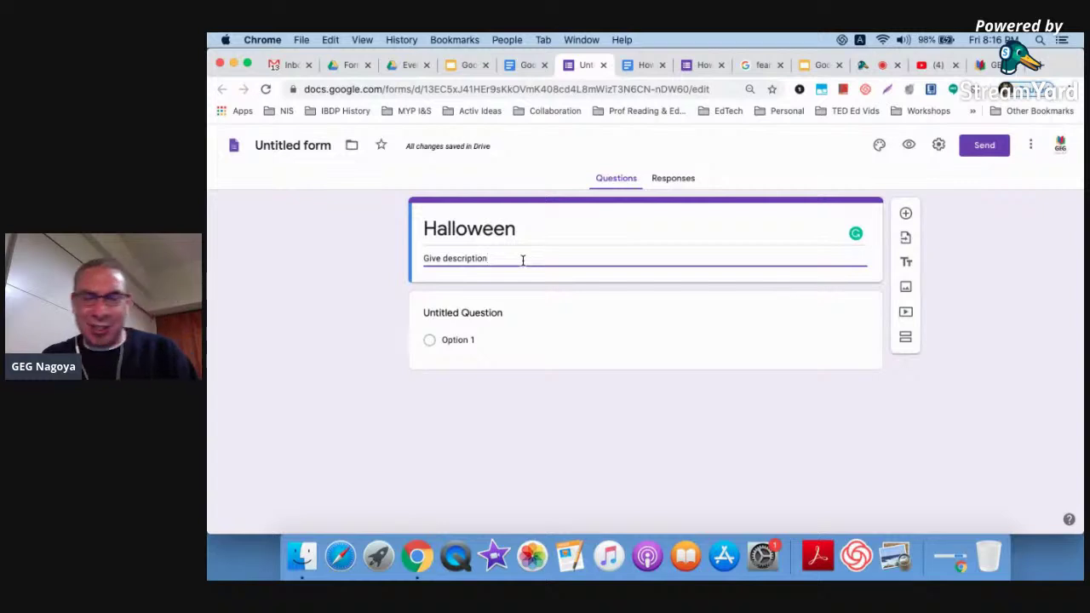
pyautogui.write('.')
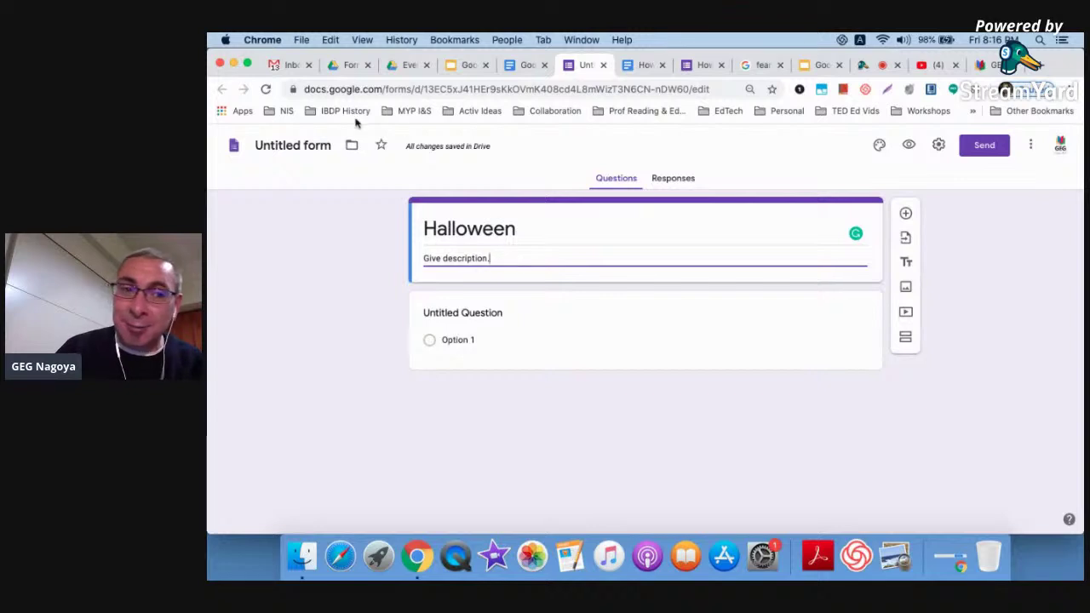
# Rename the untitled form file to match its title, "Halloween".
pyautogui.click(293, 145)
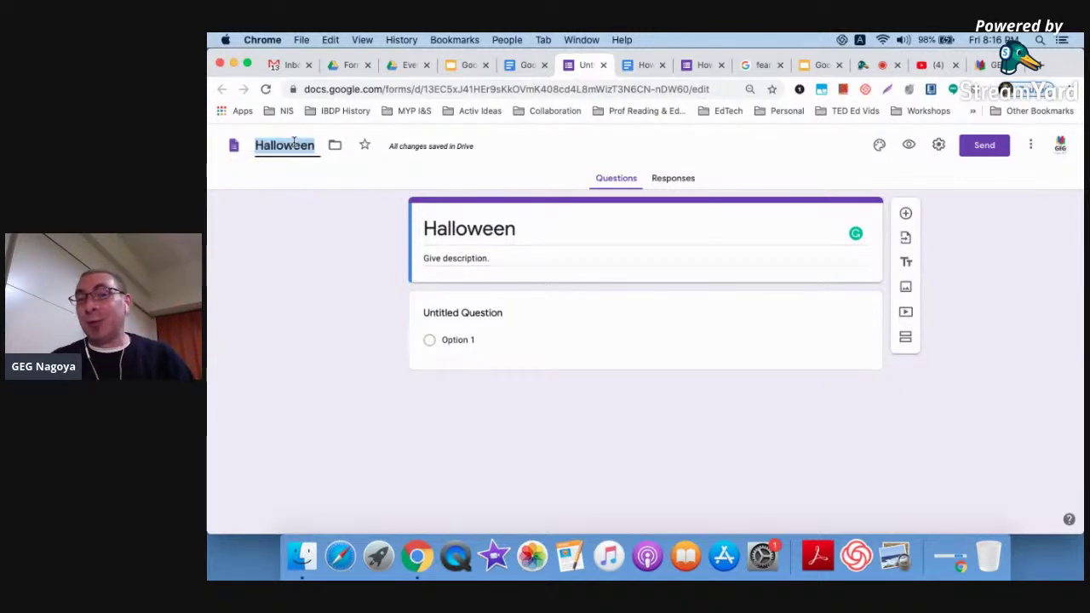
pyautogui.click(289, 178)
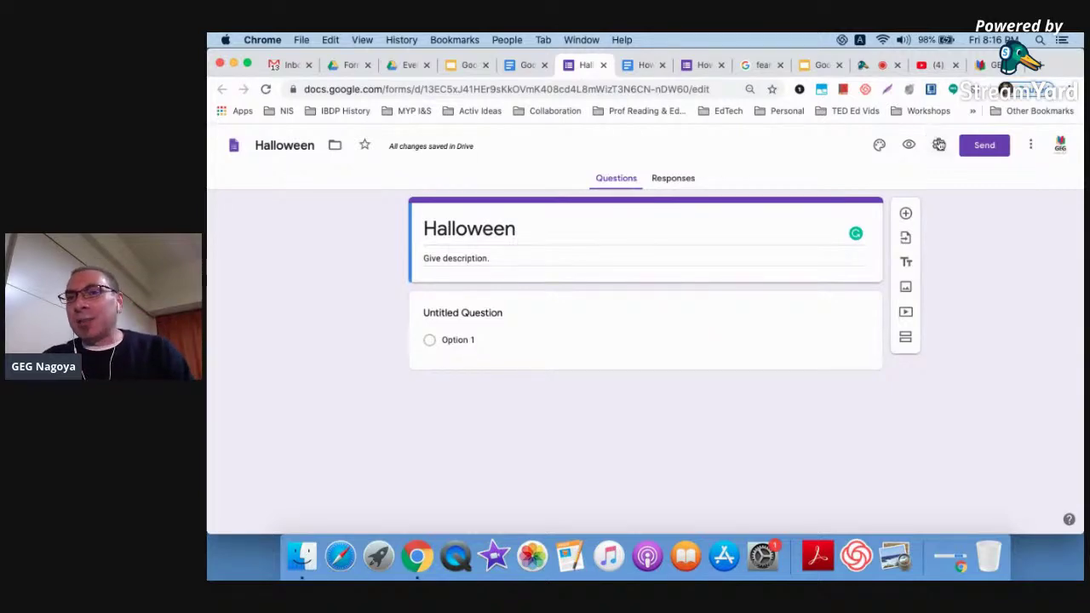
# Open the form's settings and examine the quiz options, including "Make this a quiz".
pyautogui.scroll(5, 940, 145)
pyautogui.scroll(-4, 939, 145)
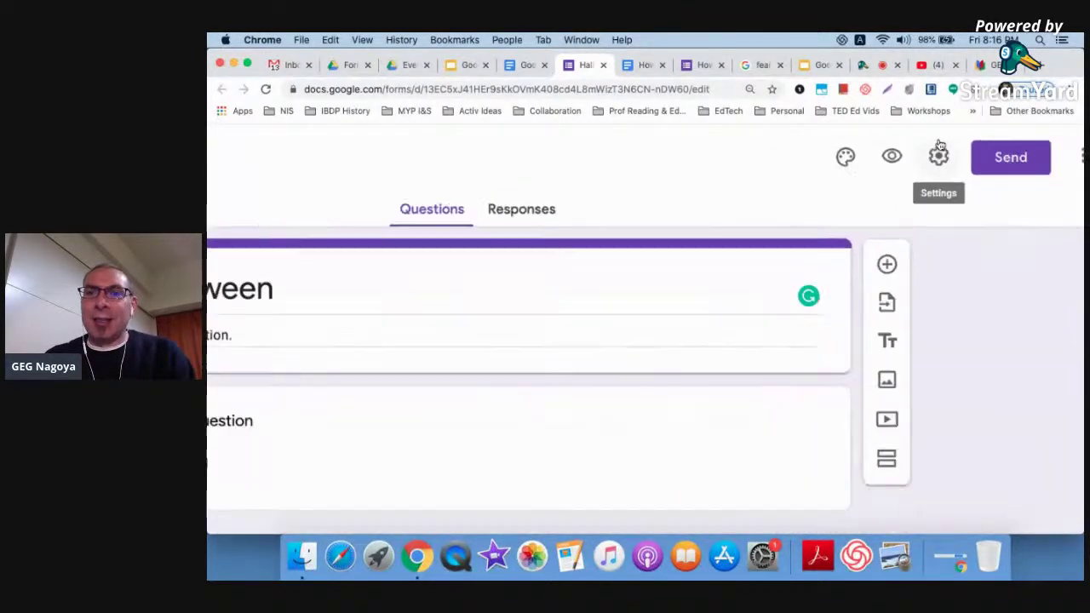
pyautogui.click(942, 146)
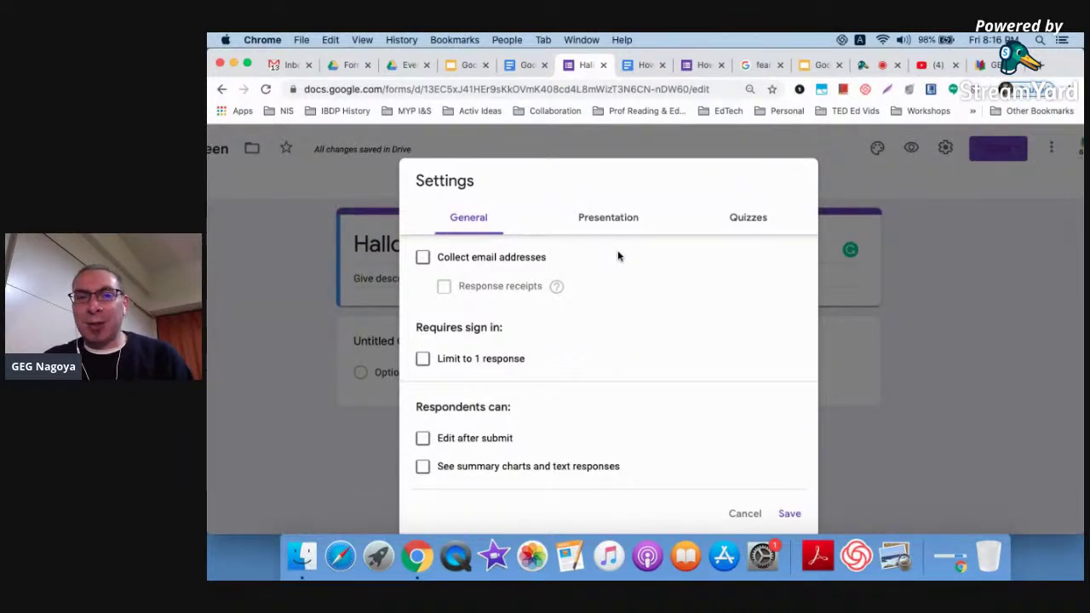
pyautogui.click(748, 215)
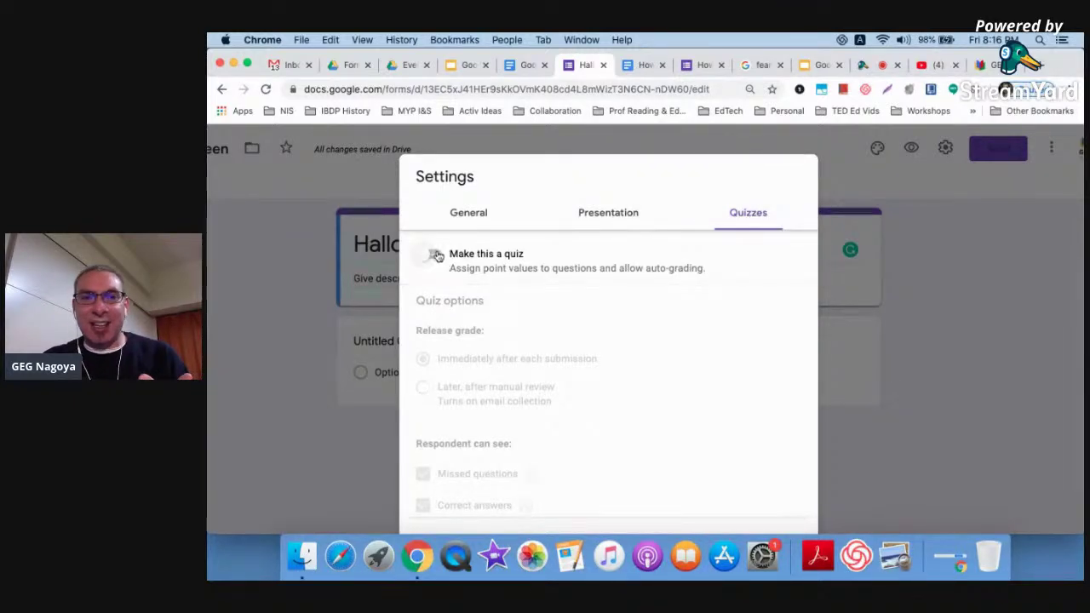
pyautogui.scroll(3, 437, 256)
pyautogui.scroll(-3, 437, 256)
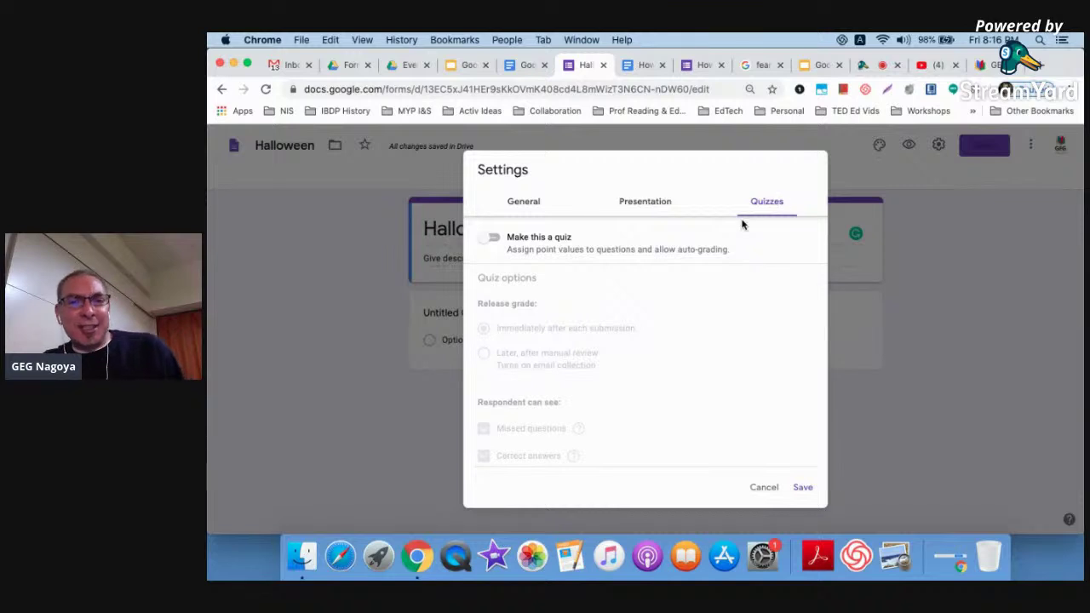
# In the form's presentation settings, enable the progress bar and disable the link to submit another response.
pyautogui.click(639, 208)
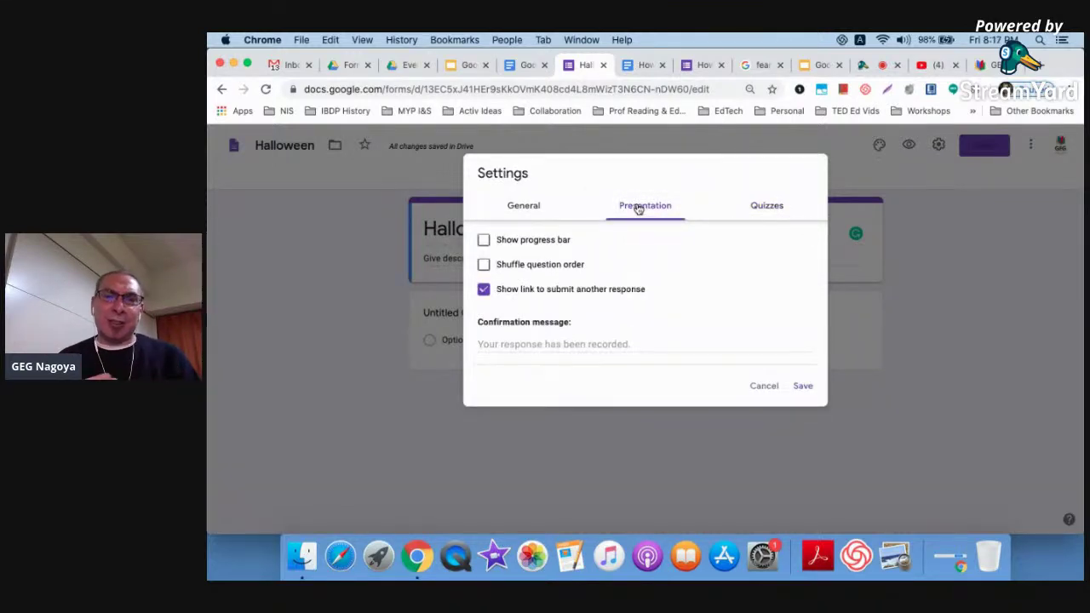
pyautogui.click(541, 243)
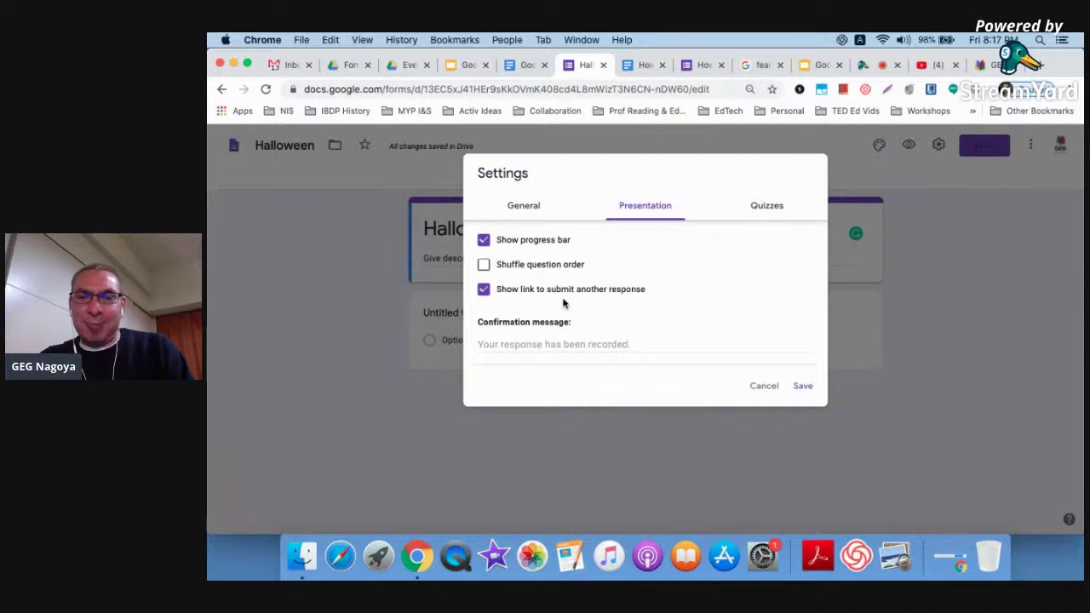
pyautogui.click(485, 290)
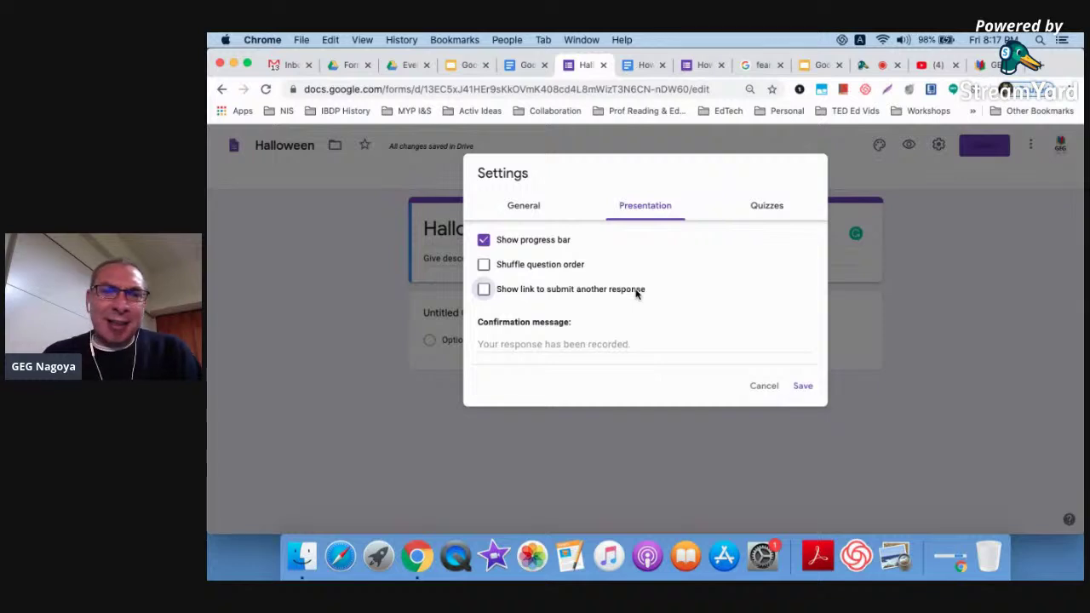
# Set the form's confirmation message to "Congrats kiddo! You did it!".
pyautogui.click(604, 337)
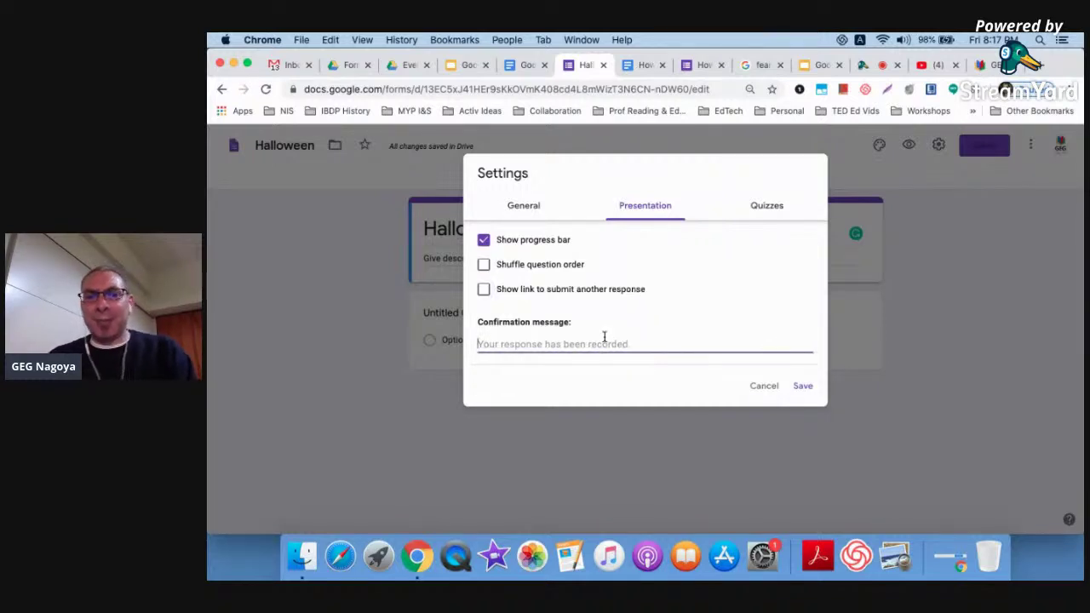
pyautogui.write('Congrats ')
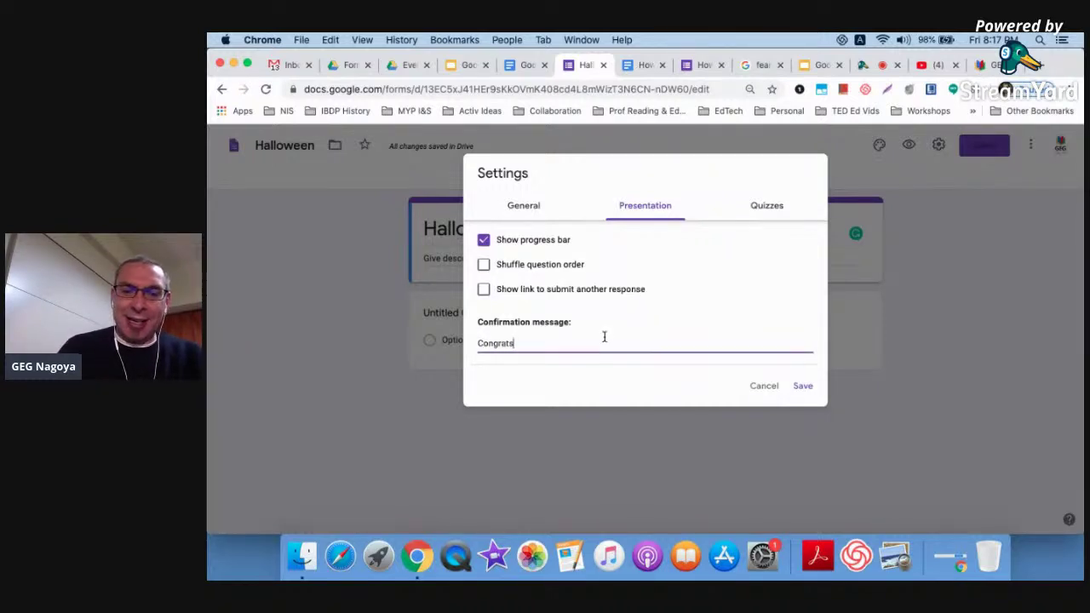
pyautogui.write('kiddo! Y')
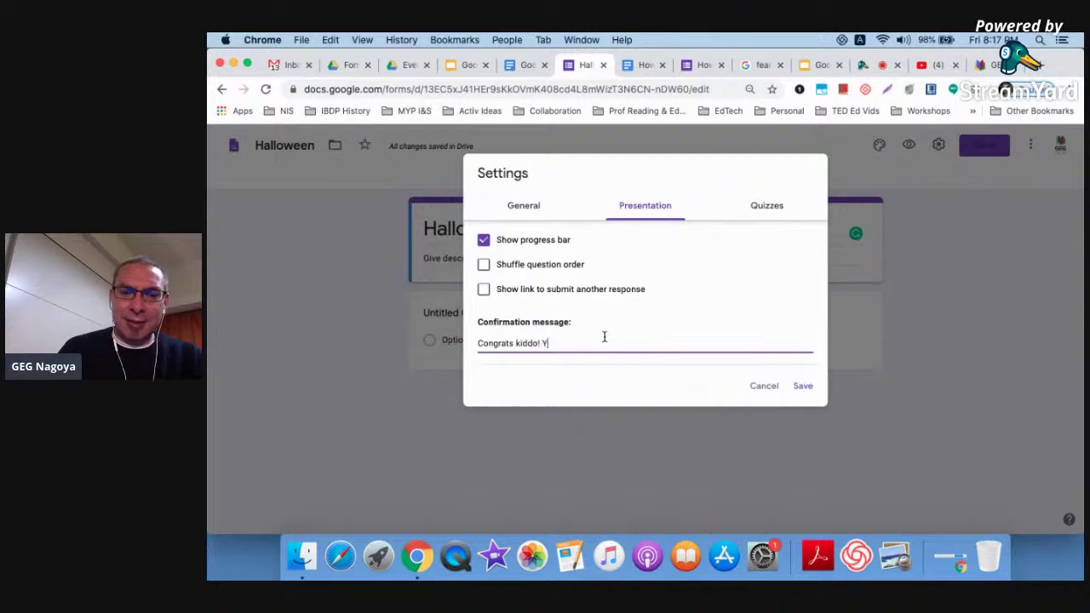
pyautogui.write('Ou did it')
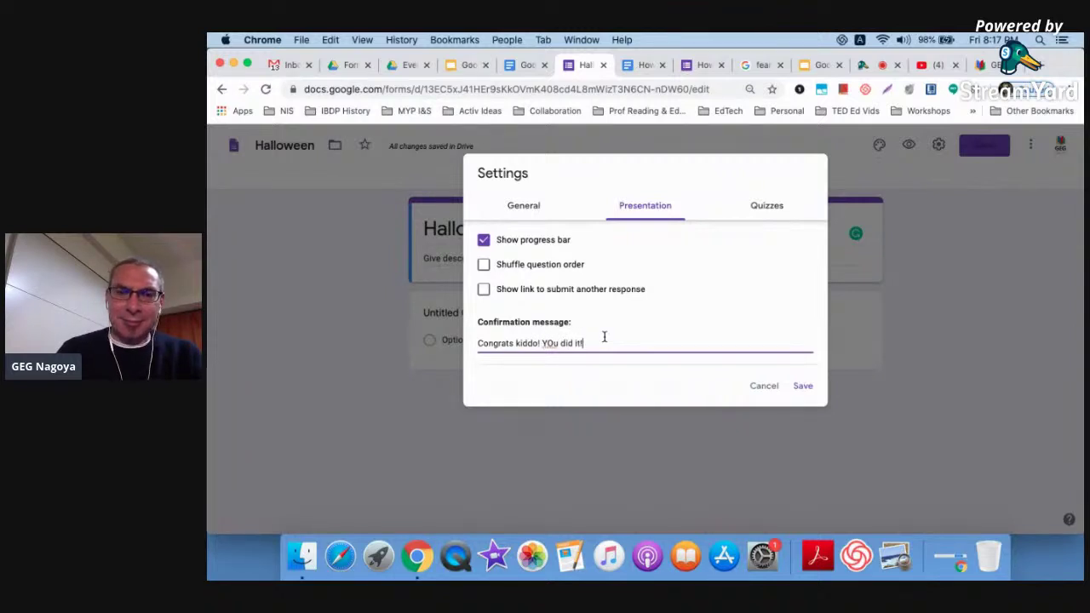
pyautogui.write('!')
pyautogui.press('Left')
pyautogui.press('Left')
pyautogui.press('Left')
pyautogui.press('Left')
pyautogui.press('Left')
pyautogui.press('Left')
pyautogui.press('Left')
pyautogui.press('Left')
pyautogui.press('Left')
pyautogui.press('BackSpace')
pyautogui.write('o')
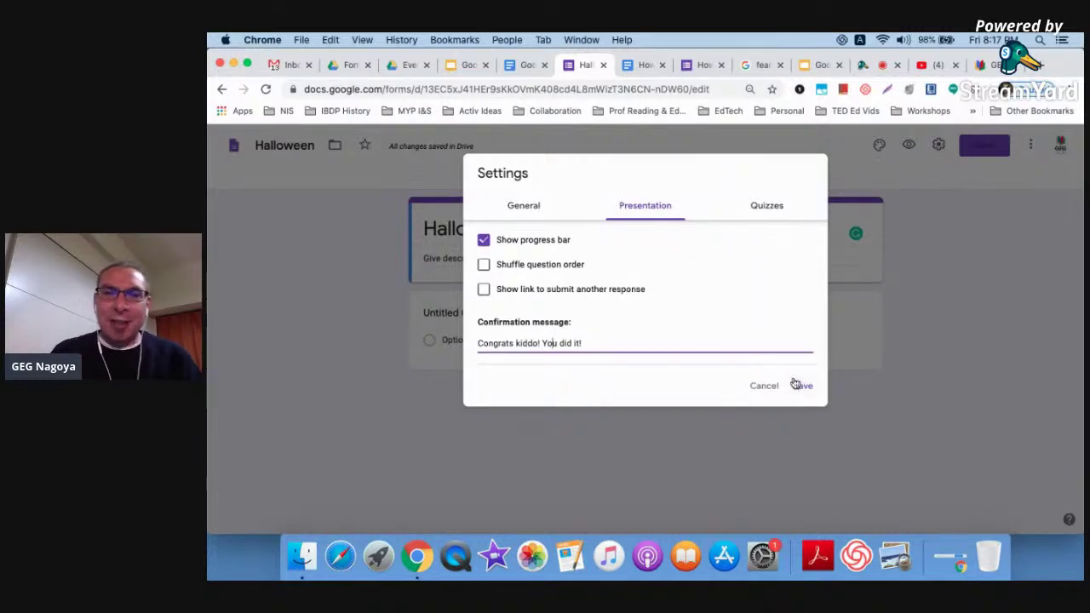
# In the general settings, enable collecting email addresses with response receipts always sent, and save the settings.
pyautogui.click(534, 213)
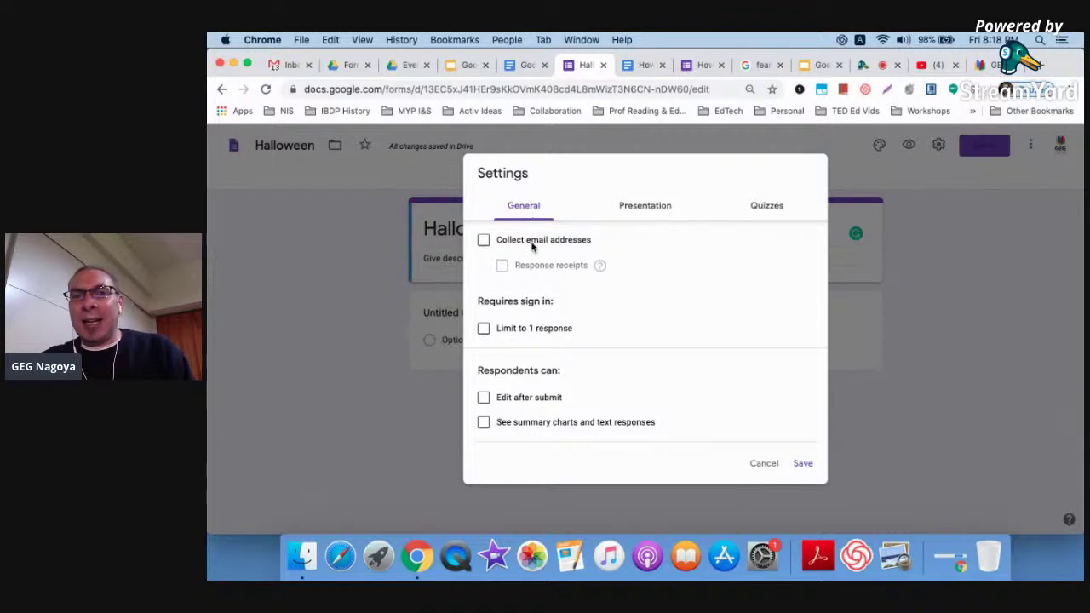
pyautogui.click(536, 241)
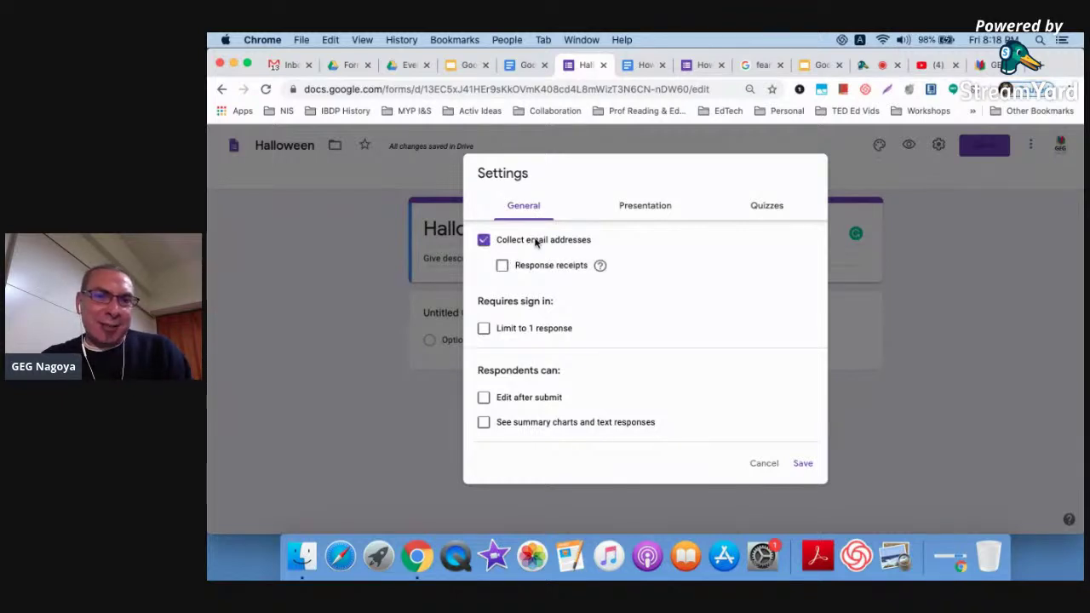
pyautogui.click(536, 266)
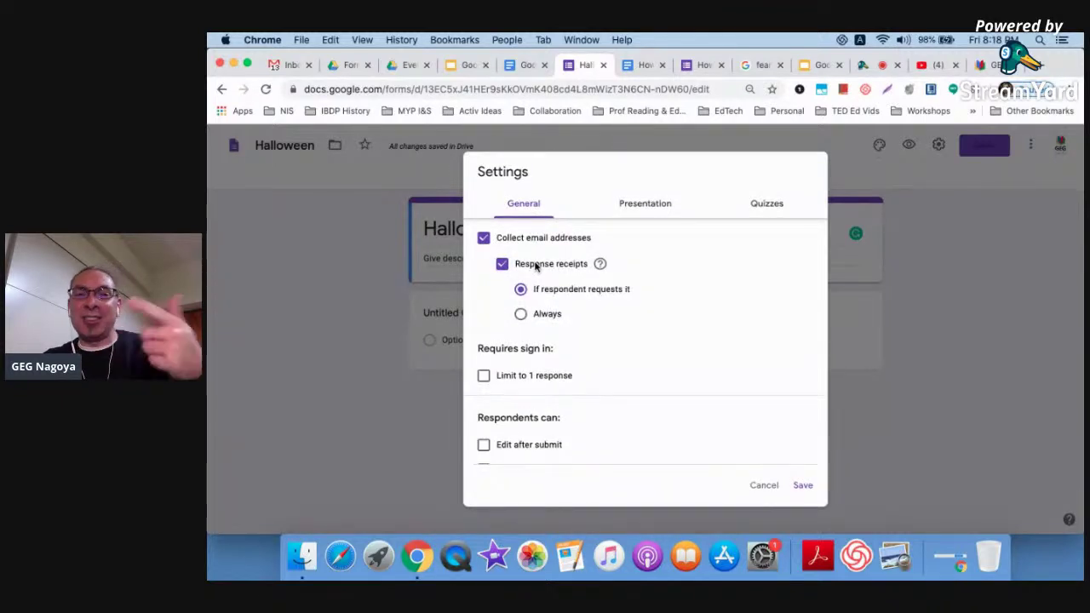
pyautogui.click(520, 314)
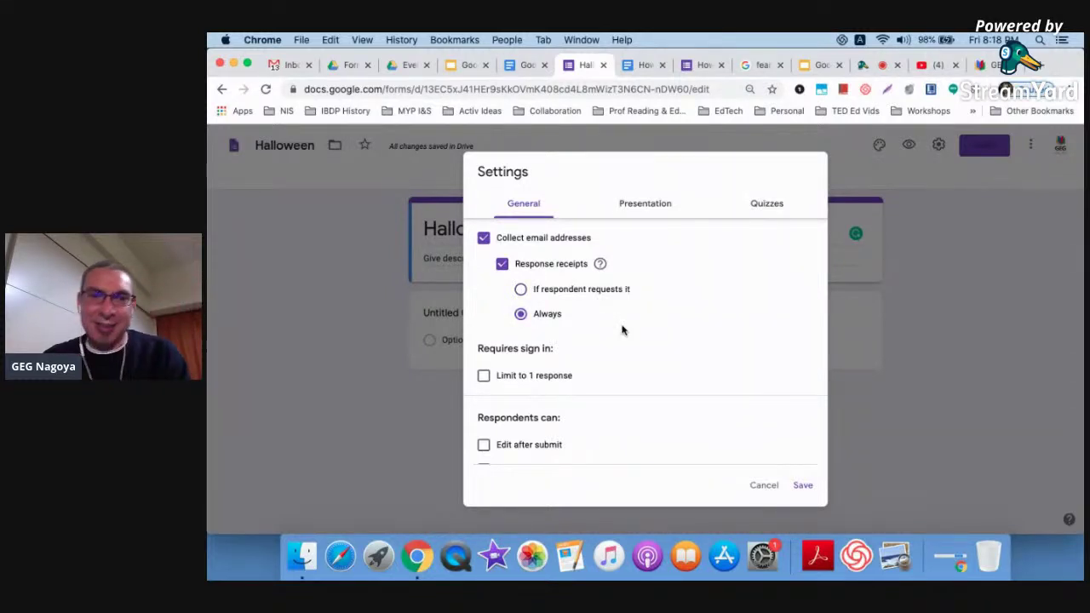
pyautogui.scroll(-1, 621, 331)
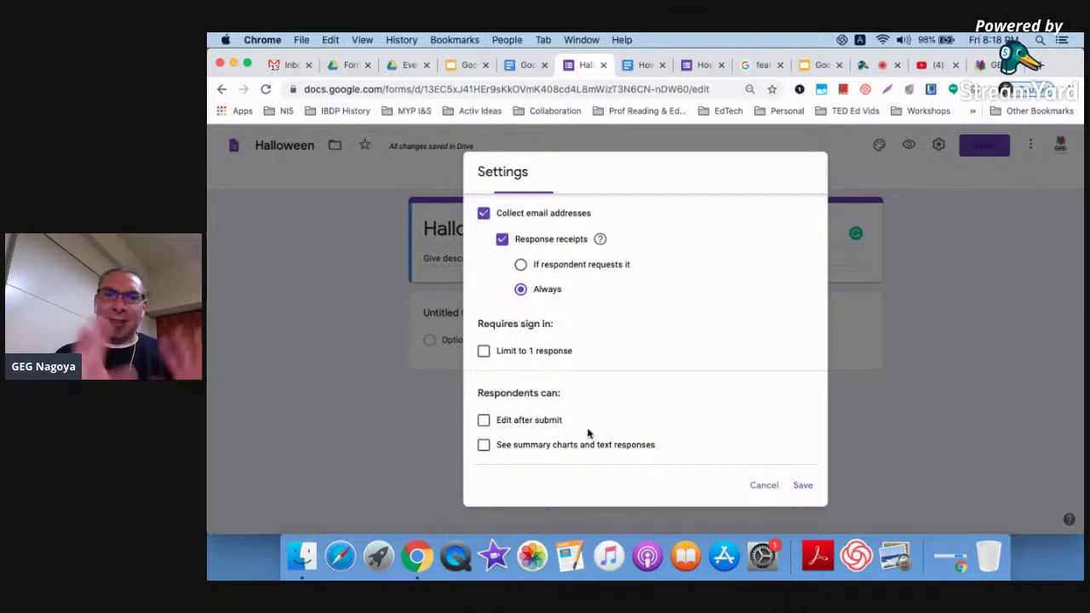
pyautogui.click(805, 487)
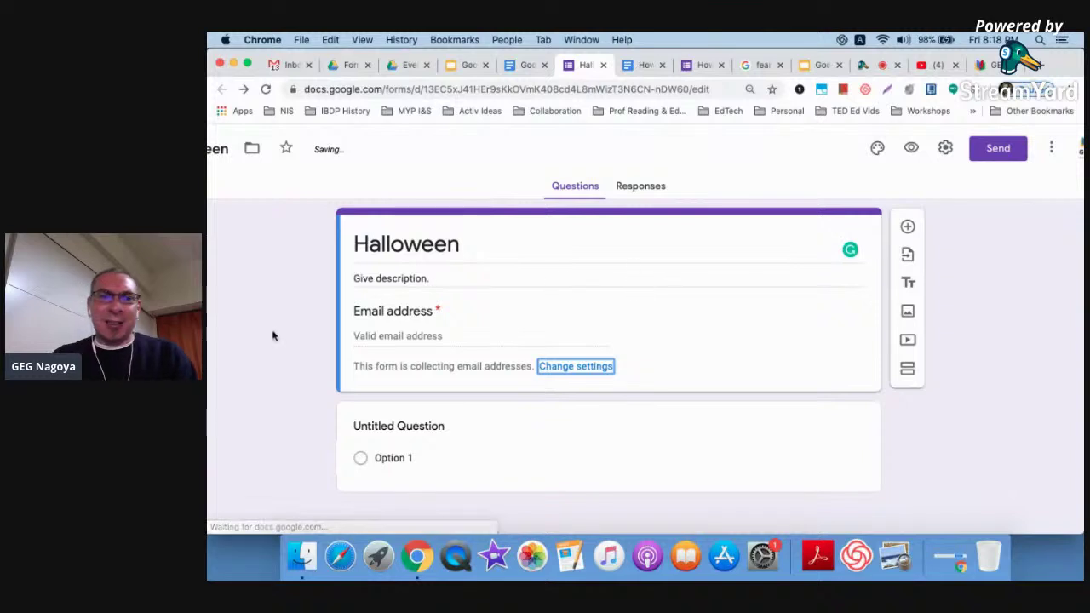
# Turn the untitled question into a required short-answer question reading "Please give your name.".
pyautogui.scroll(-2, 267, 323)
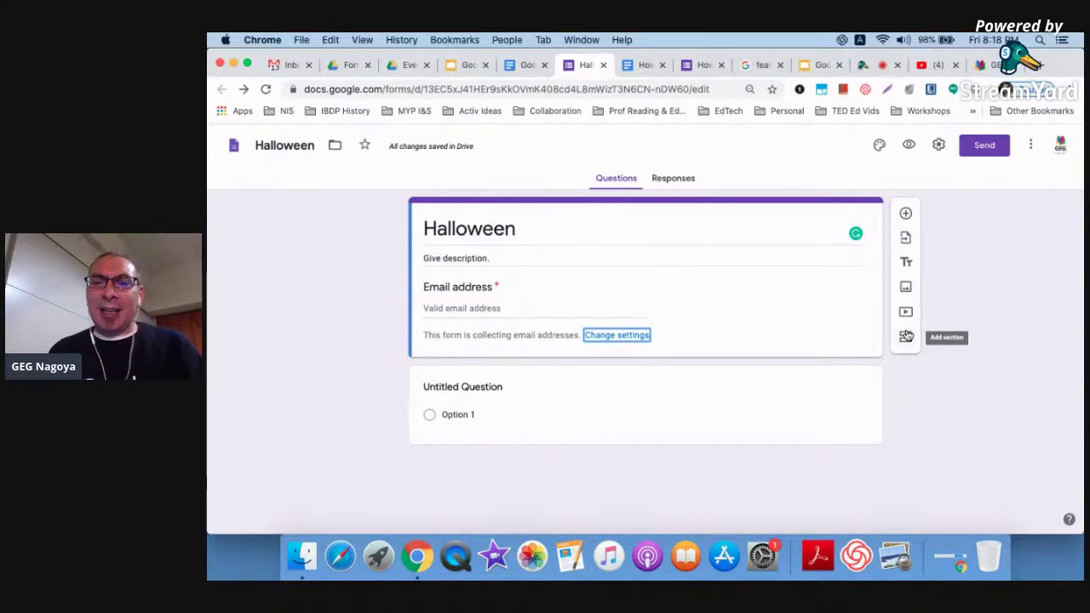
pyautogui.scroll(5, 909, 254)
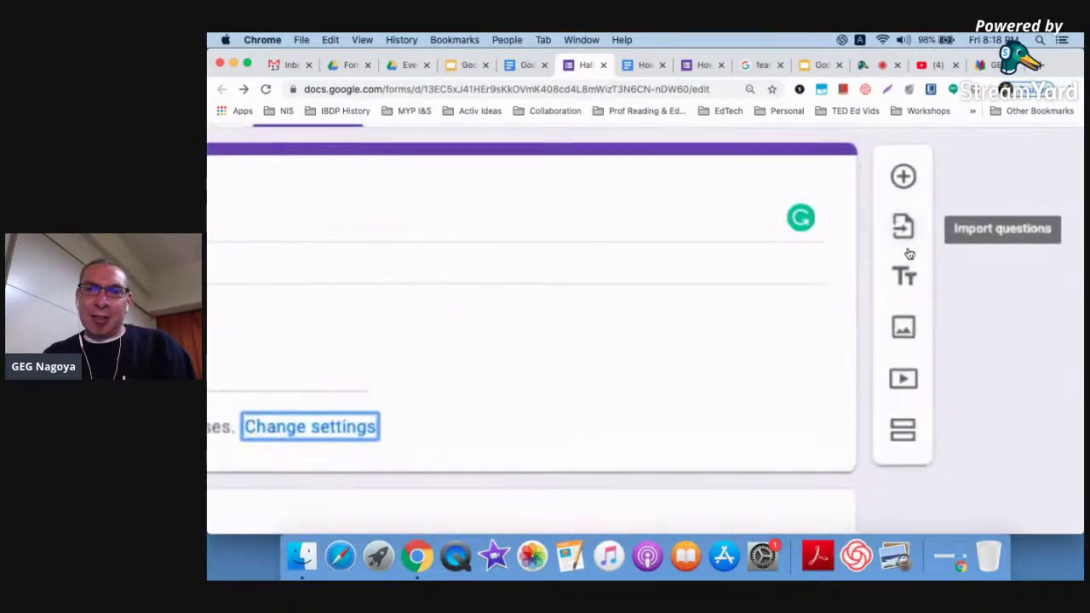
pyautogui.scroll(-5, 909, 254)
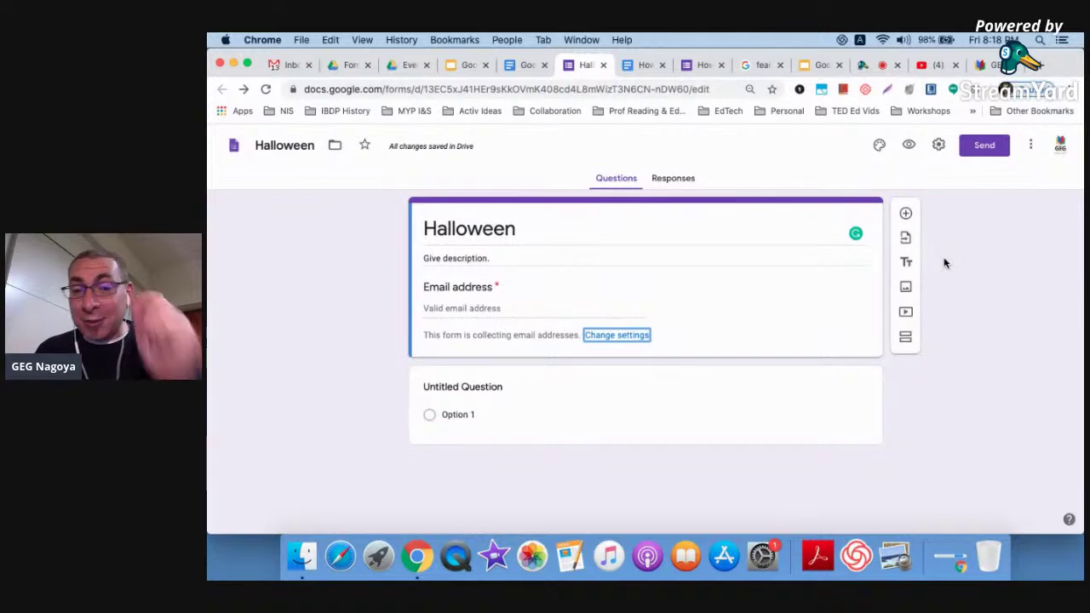
pyautogui.click(459, 385)
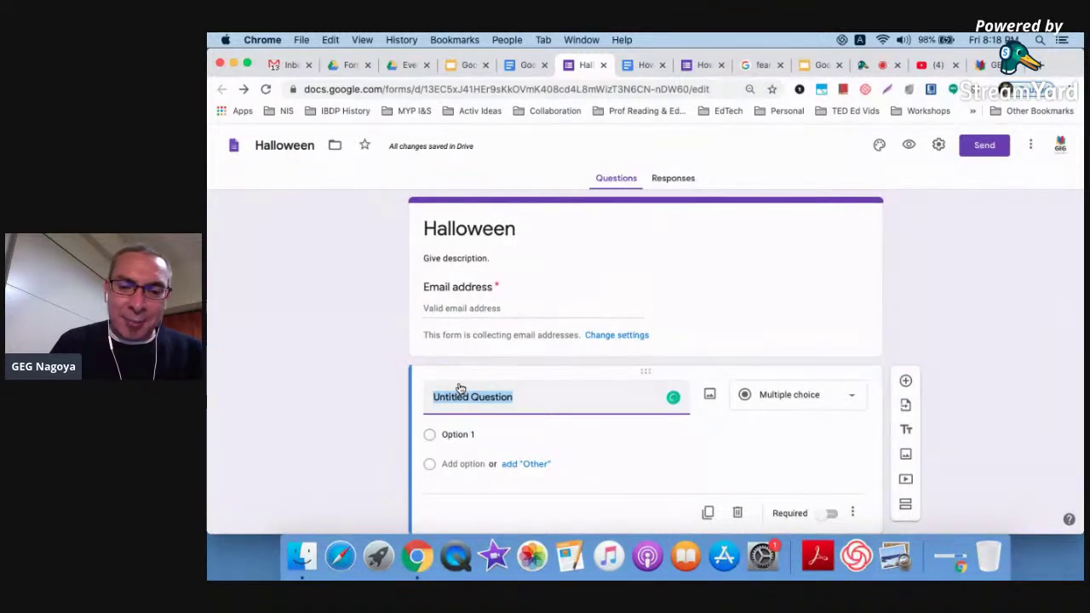
pyautogui.write('Please give')
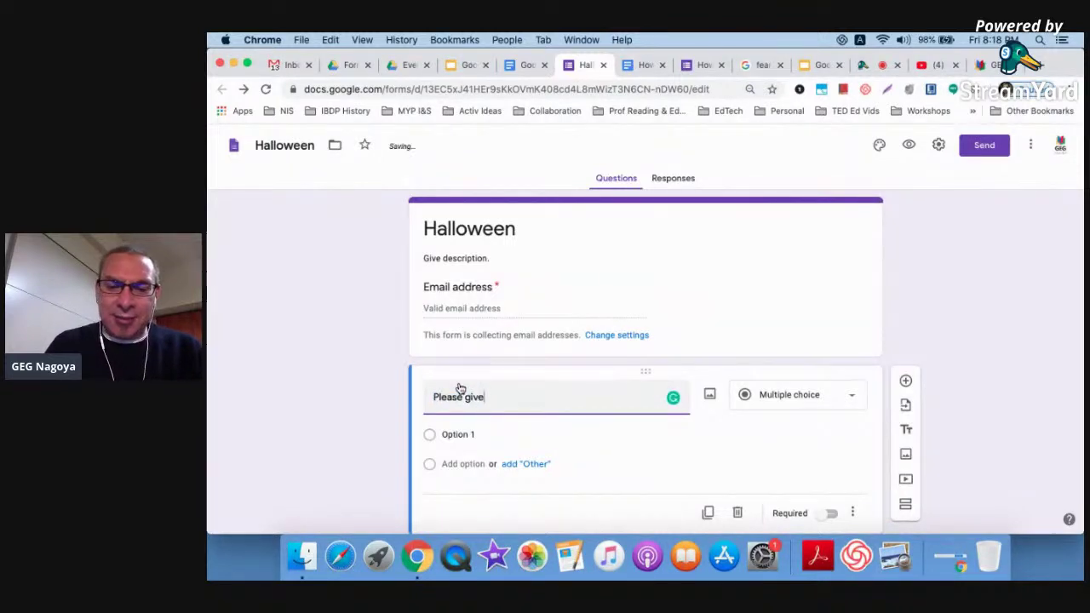
pyautogui.write(' your name.')
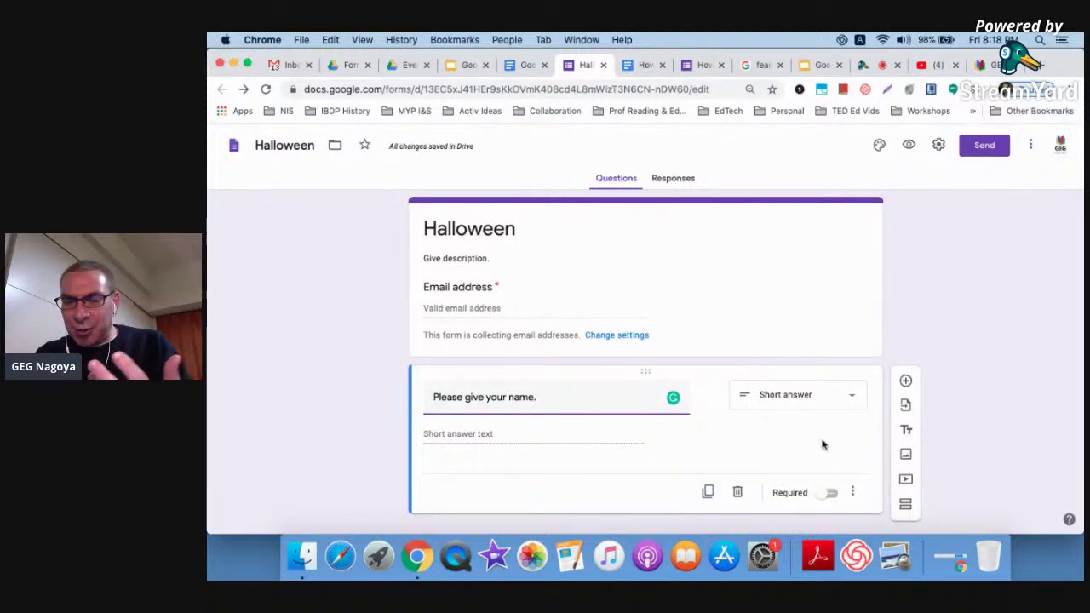
pyautogui.click(831, 494)
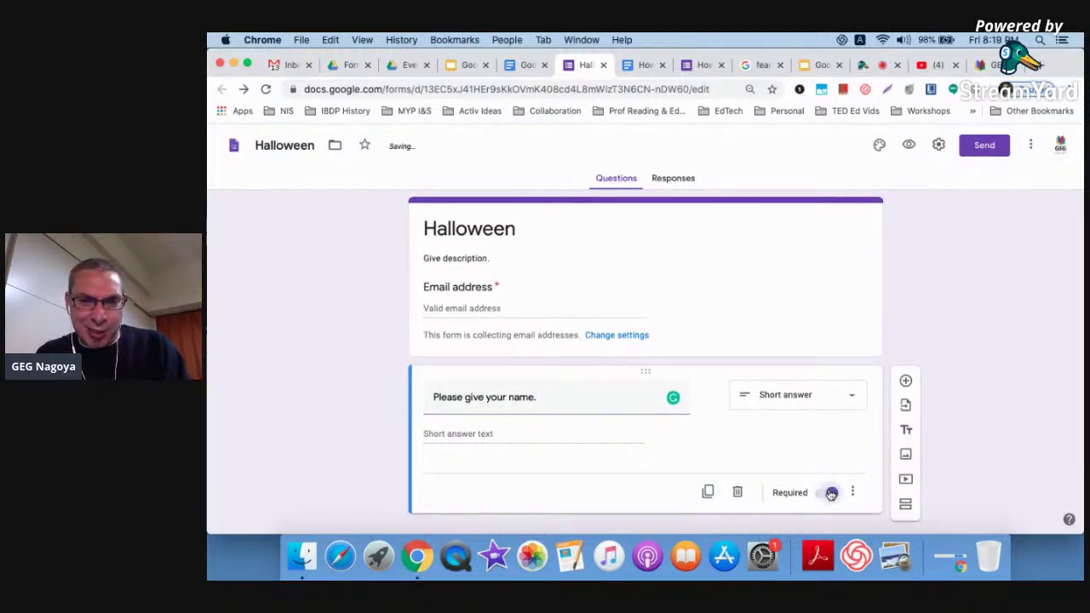
# Add a new section after the name question.
pyautogui.scroll(-1, 973, 347)
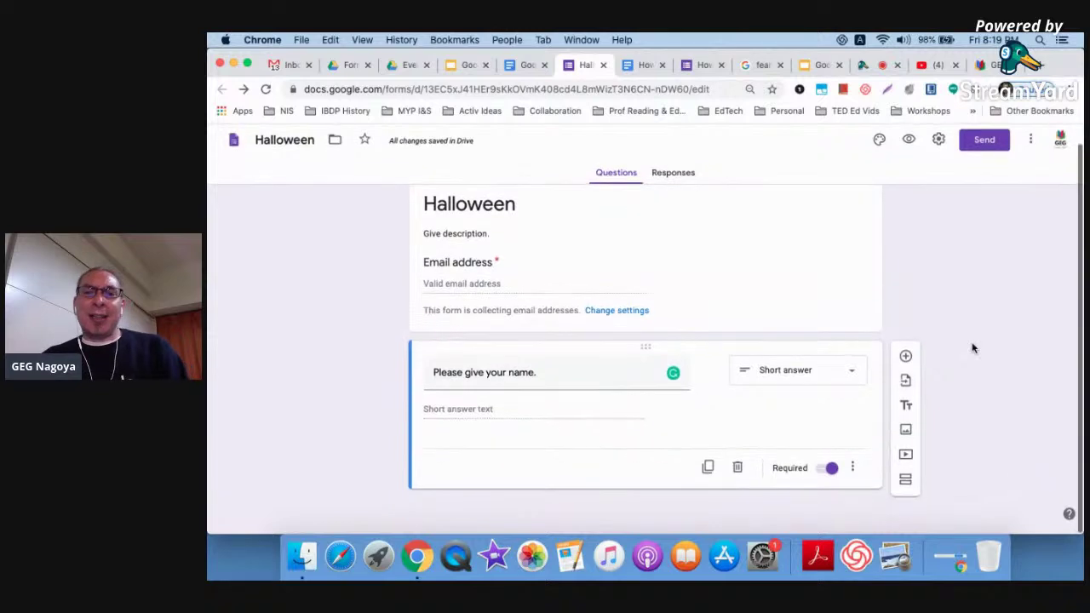
pyautogui.scroll(1, 936, 486)
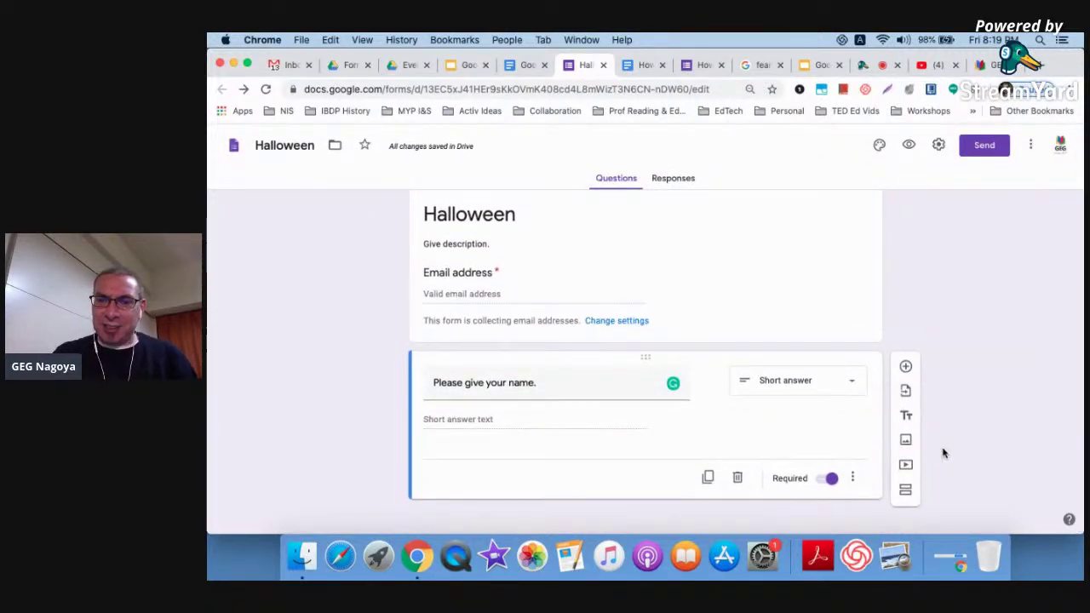
pyautogui.scroll(5, 938, 462)
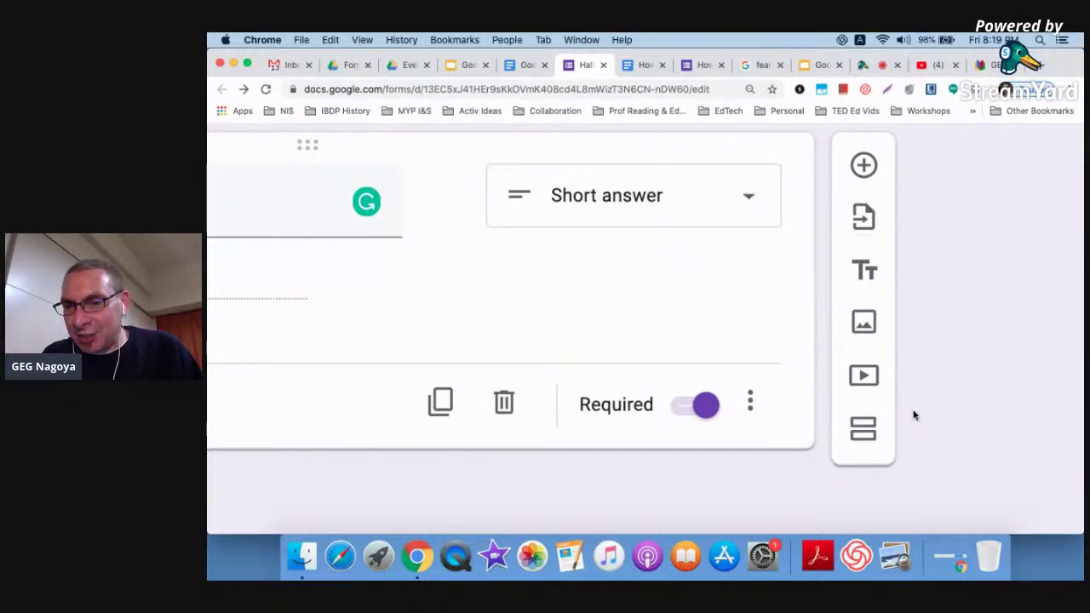
pyautogui.scroll(-5, 917, 413)
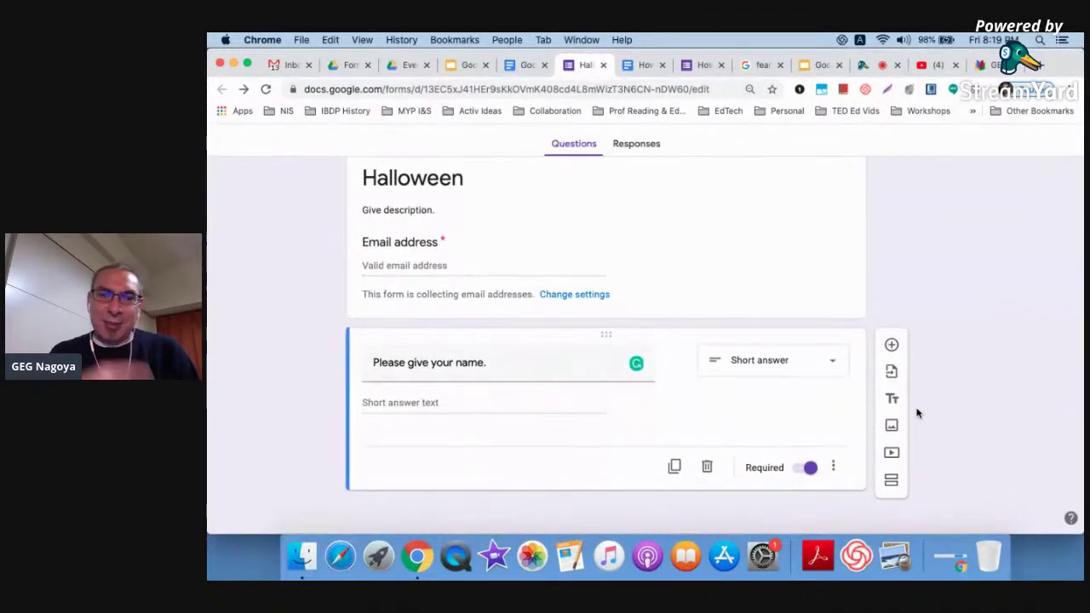
pyautogui.scroll(-2, 917, 413)
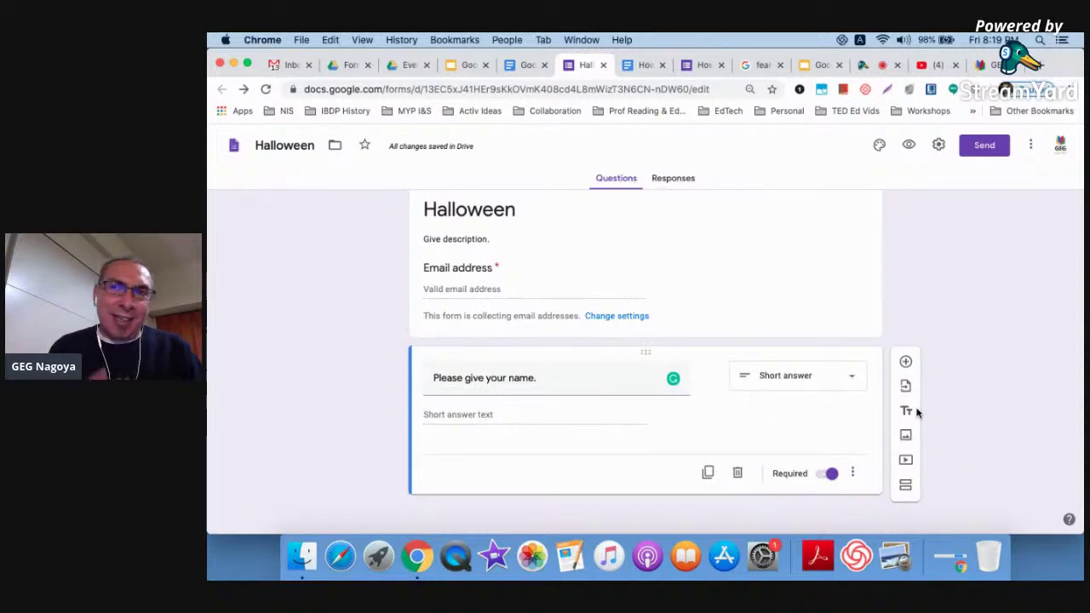
pyautogui.click(905, 485)
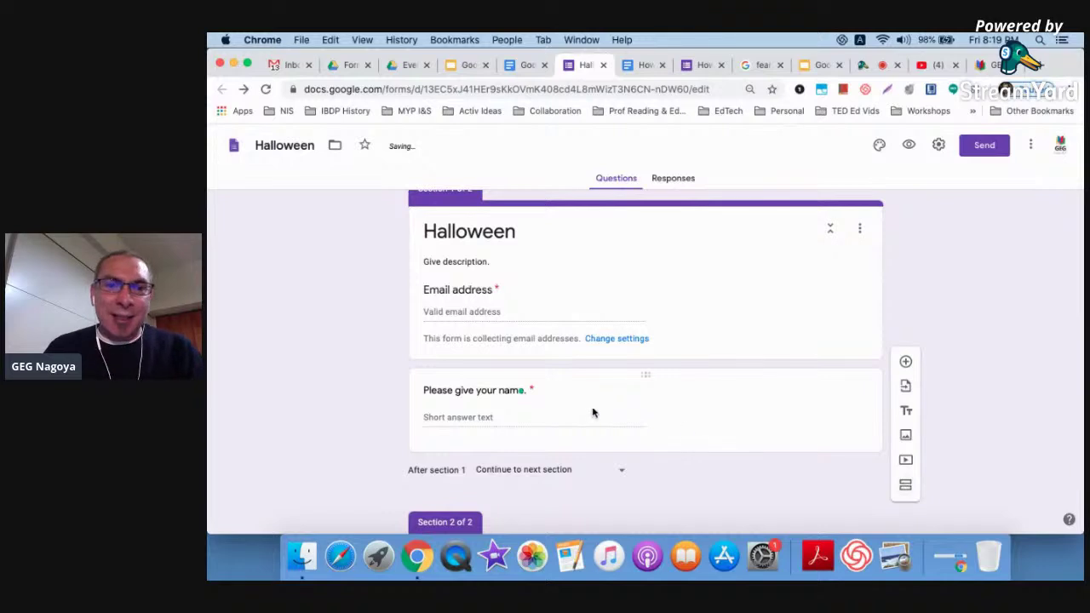
# Title the second section "Halloween Search Challenge" and enter "Here we go." as its description.
pyautogui.scroll(-3, 590, 412)
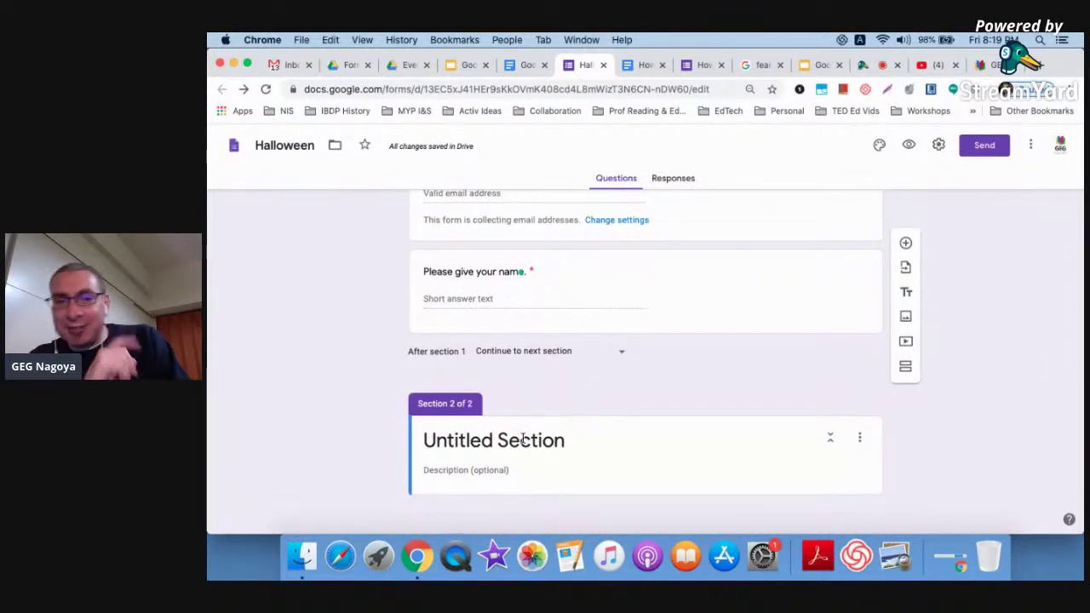
pyautogui.click(523, 439)
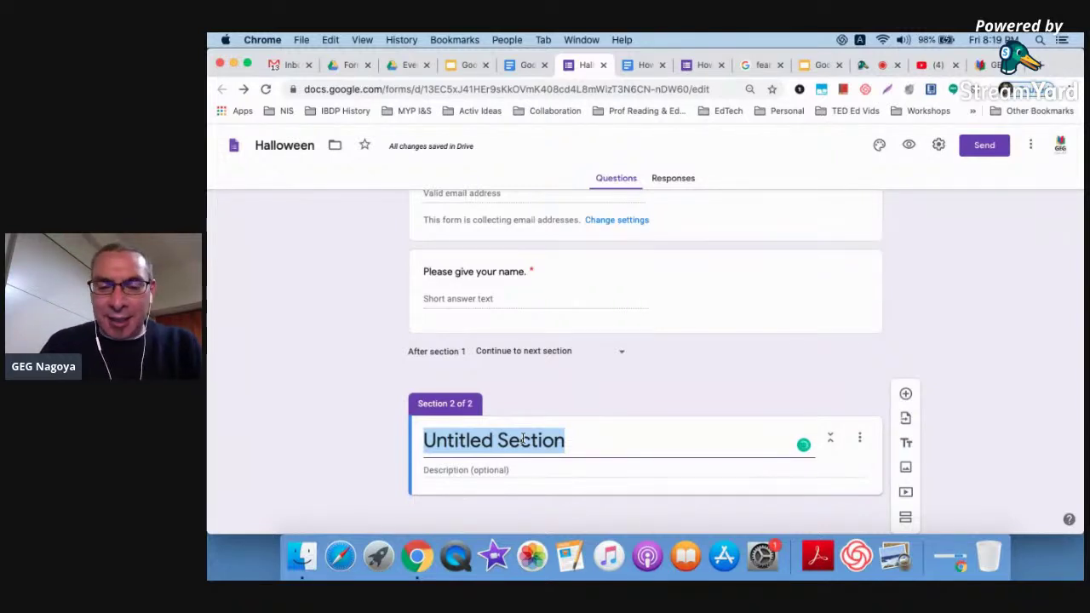
pyautogui.write('Search')
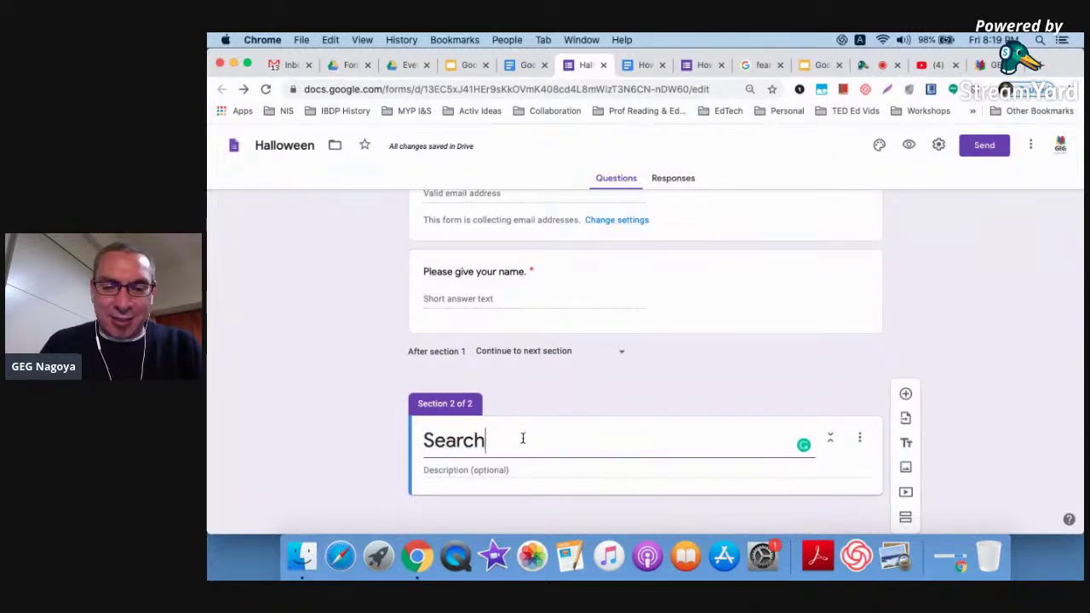
pyautogui.write(' Challenge')
pyautogui.press('super+Left')
pyautogui.write('Hallo')
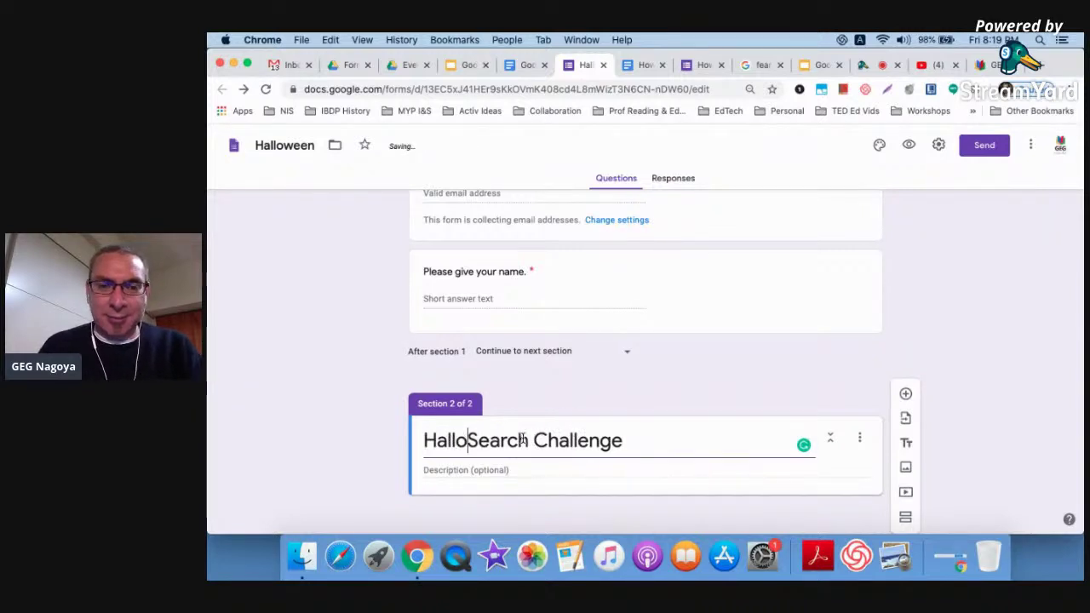
pyautogui.write('ween')
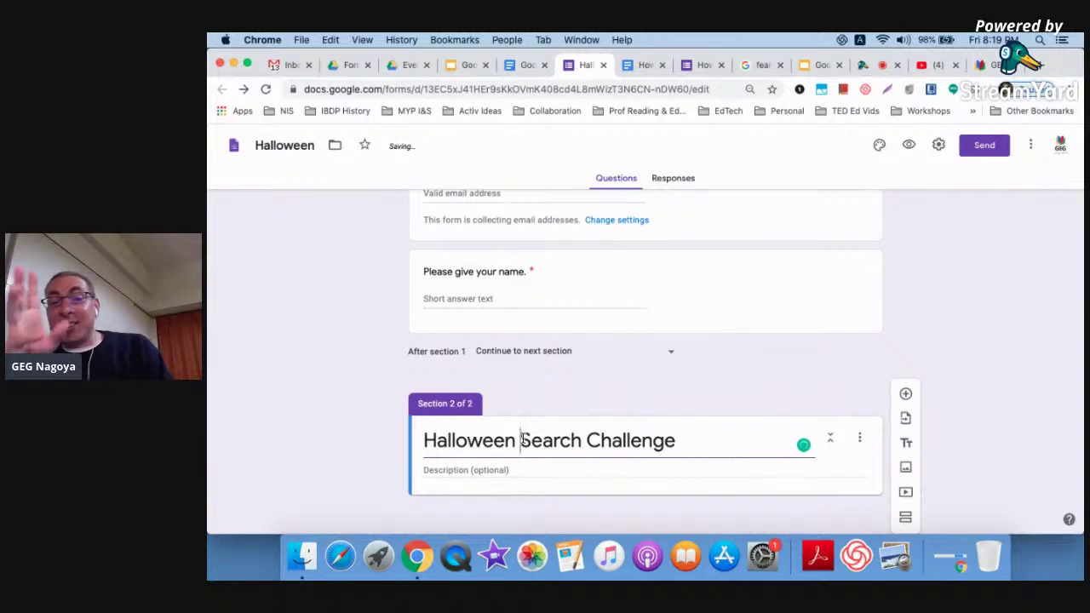
pyautogui.click(467, 471)
pyautogui.write('Her')
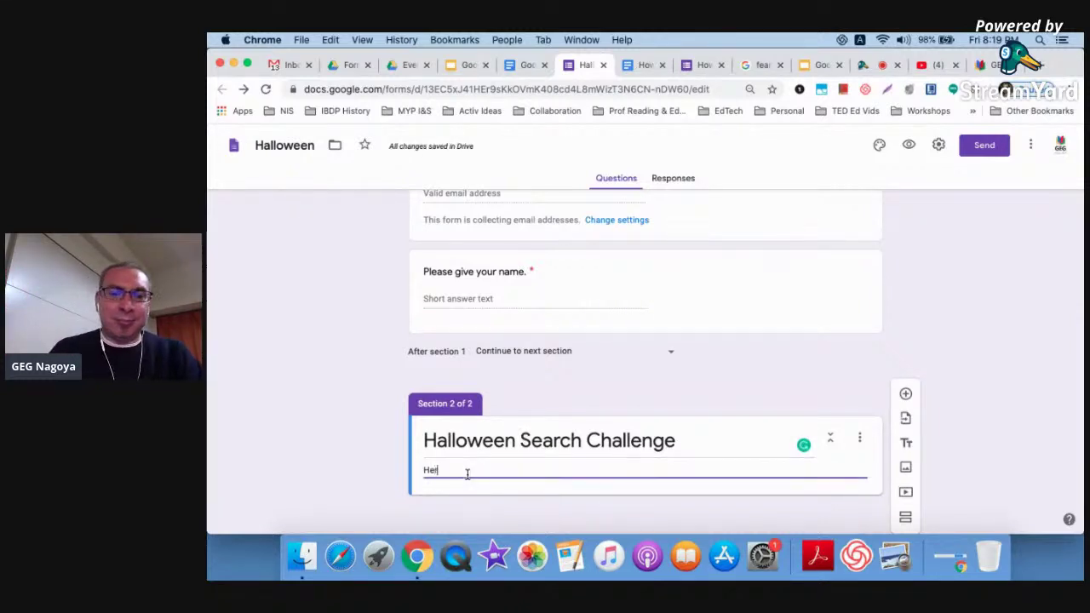
pyautogui.write('e we go.')
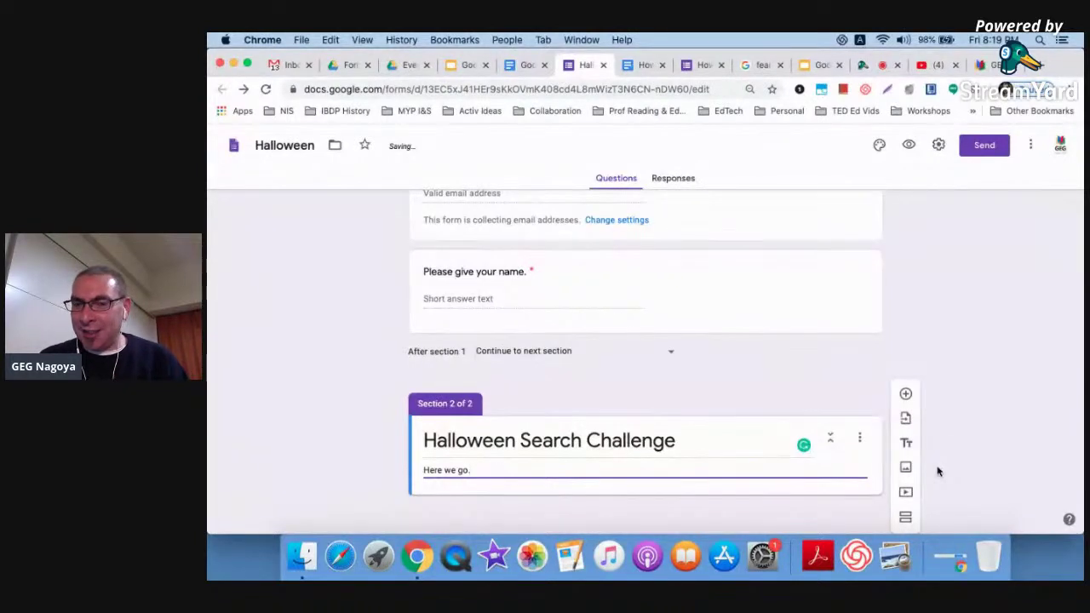
# Preview the form, fill in the name and email fields to reach the second page, and return to the editor.
pyautogui.click(909, 165)
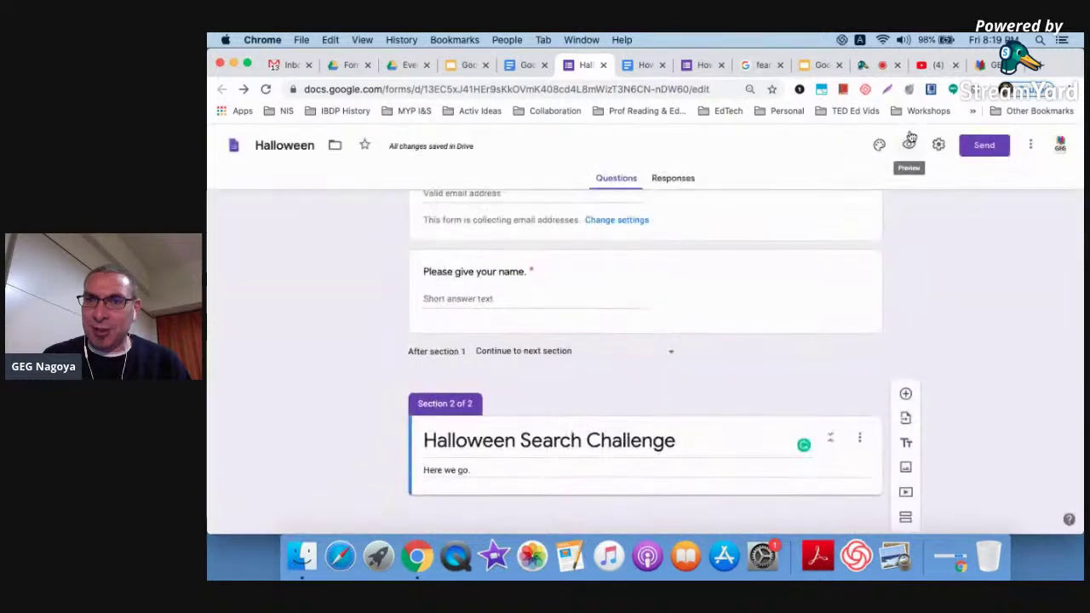
pyautogui.click(909, 144)
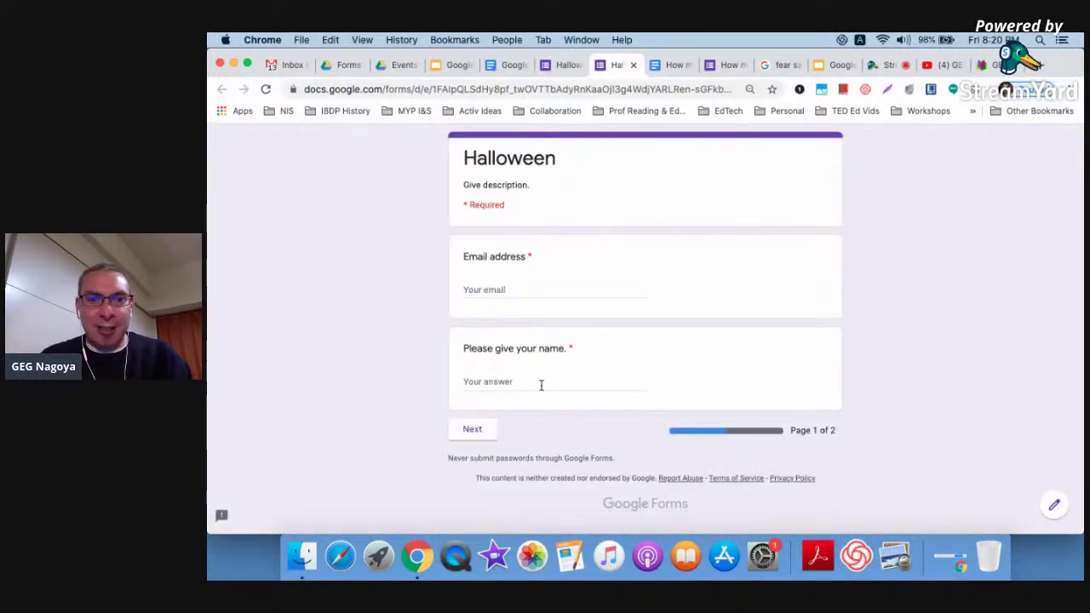
pyautogui.write('H')
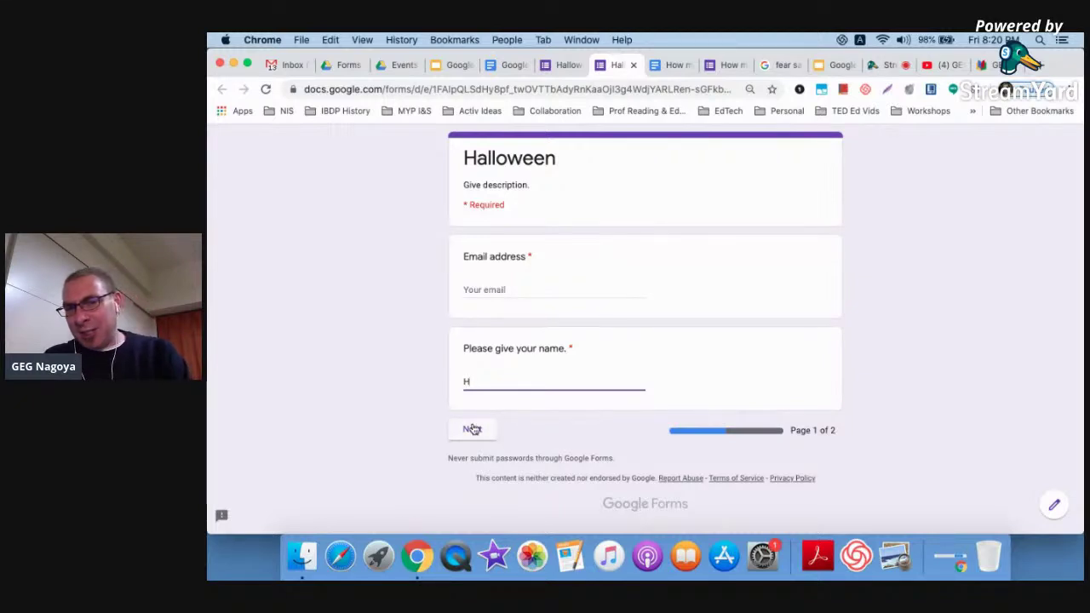
pyautogui.click(508, 290)
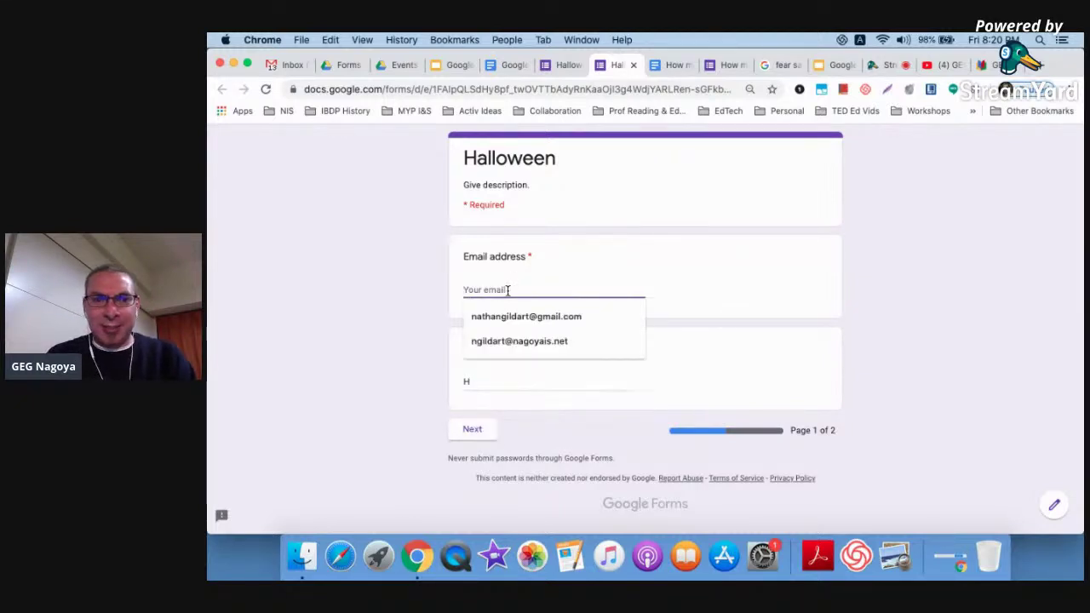
pyautogui.click(506, 341)
pyautogui.click(473, 431)
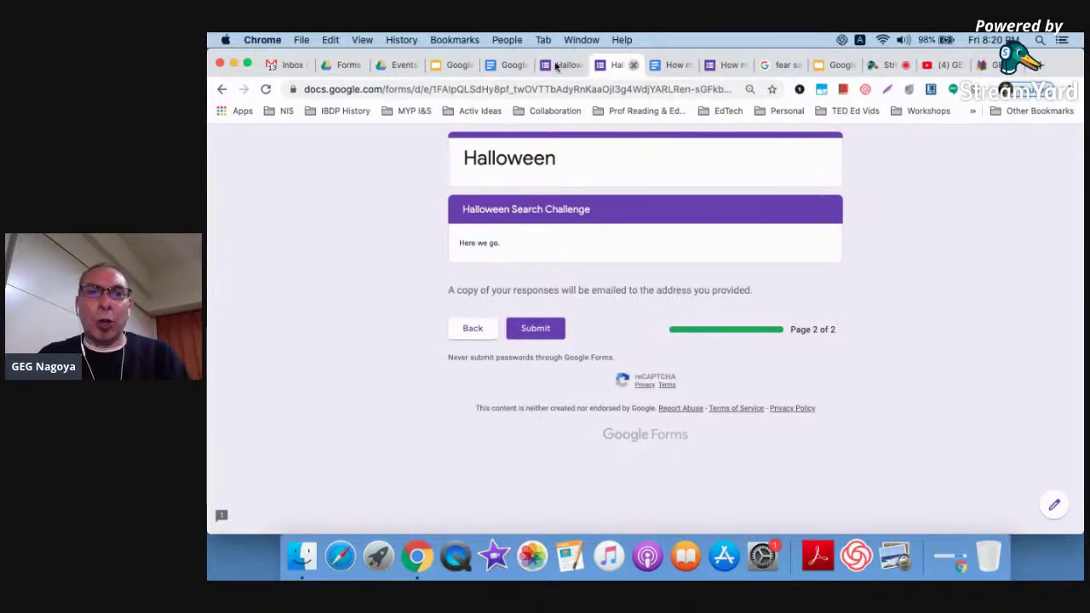
pyautogui.click(631, 66)
pyautogui.click(750, 228)
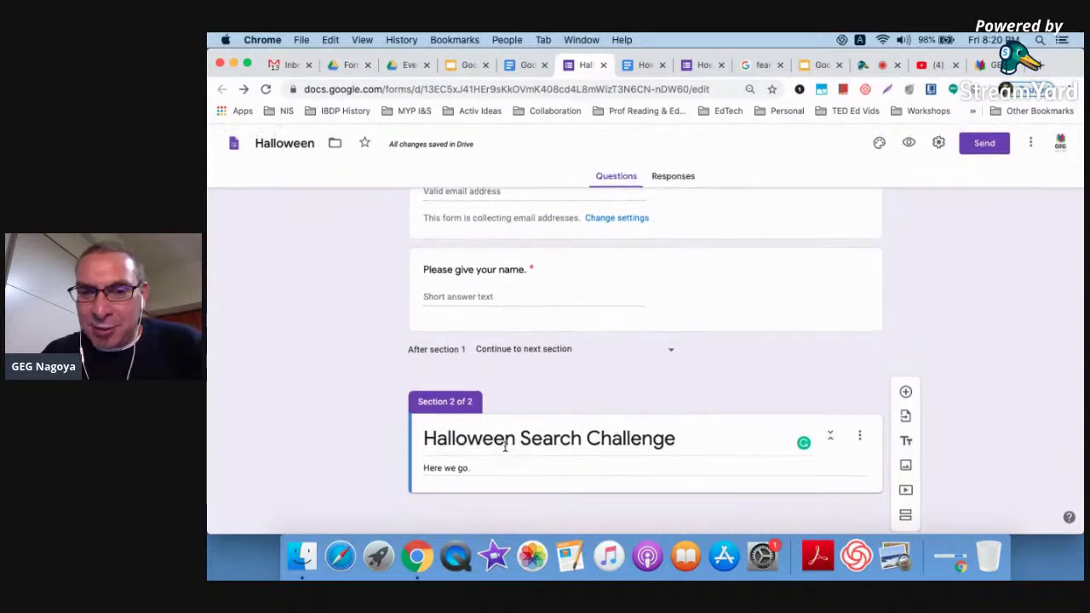
pyautogui.click(905, 468)
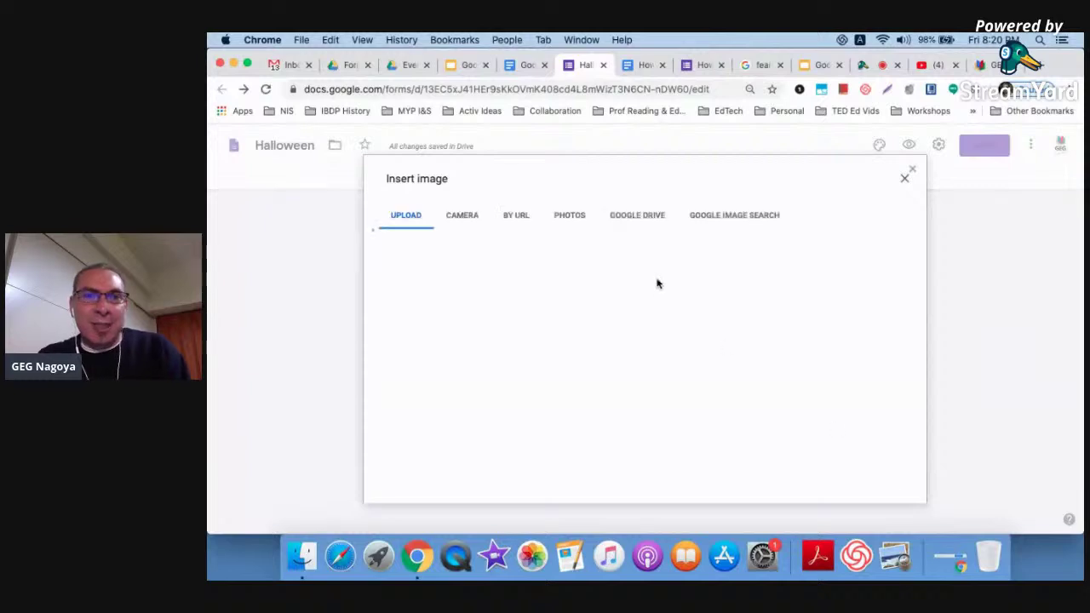
pyautogui.click(905, 180)
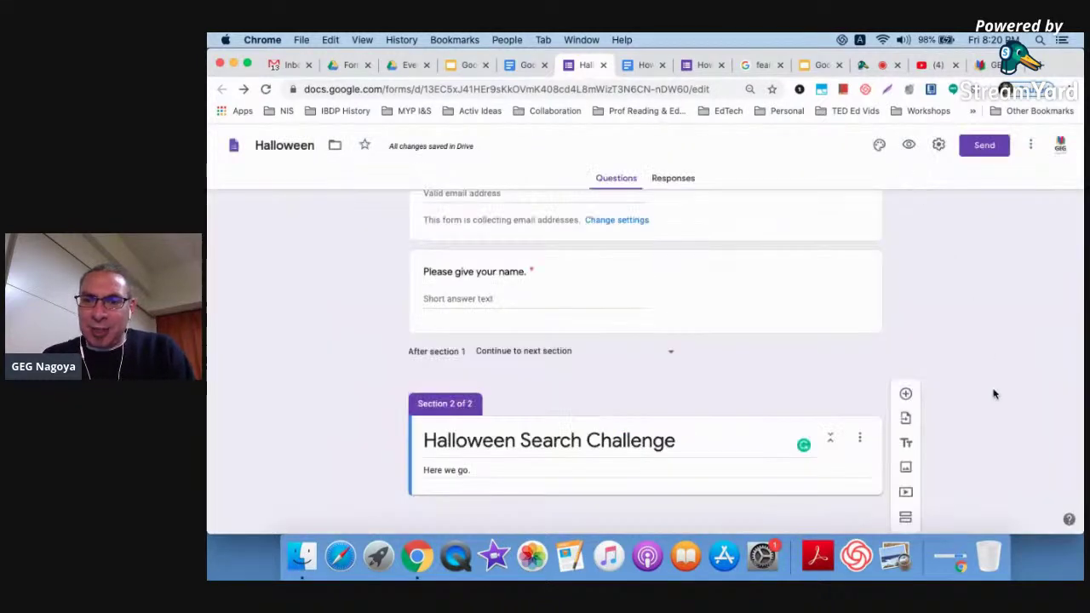
pyautogui.scroll(5, 975, 456)
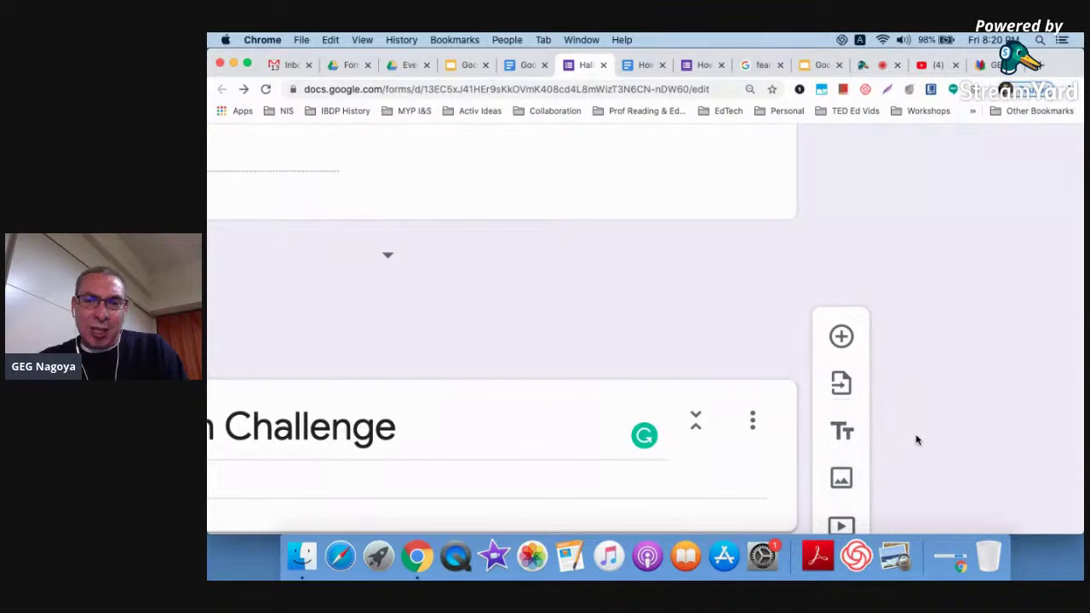
pyautogui.scroll(-5, 917, 440)
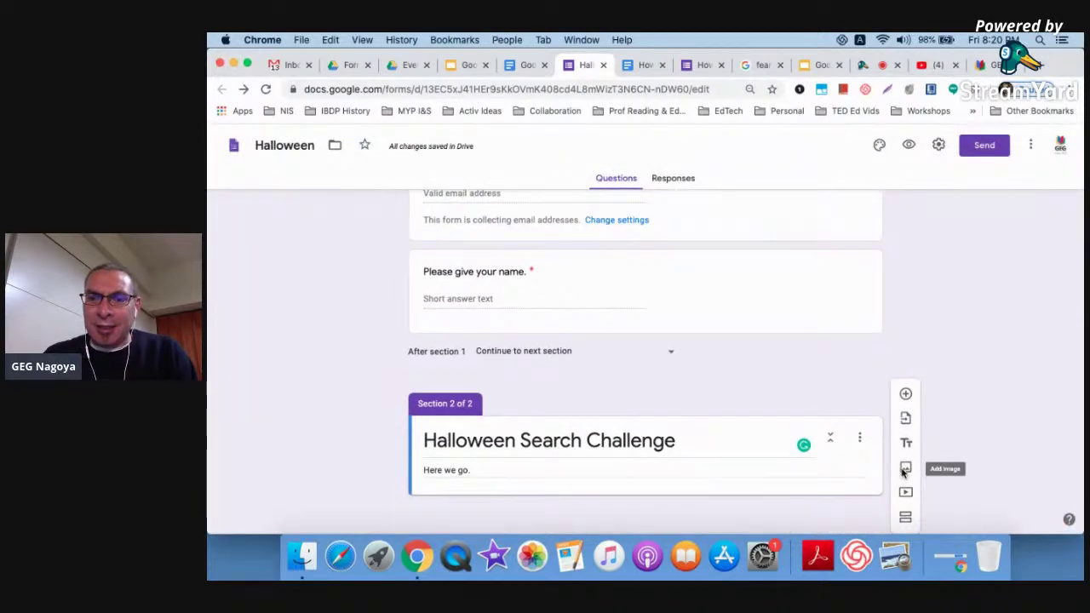
# Search Google Images for "Halloween" and insert the glowing black cat picture into the Halloween Search Challenge section.
pyautogui.click(905, 469)
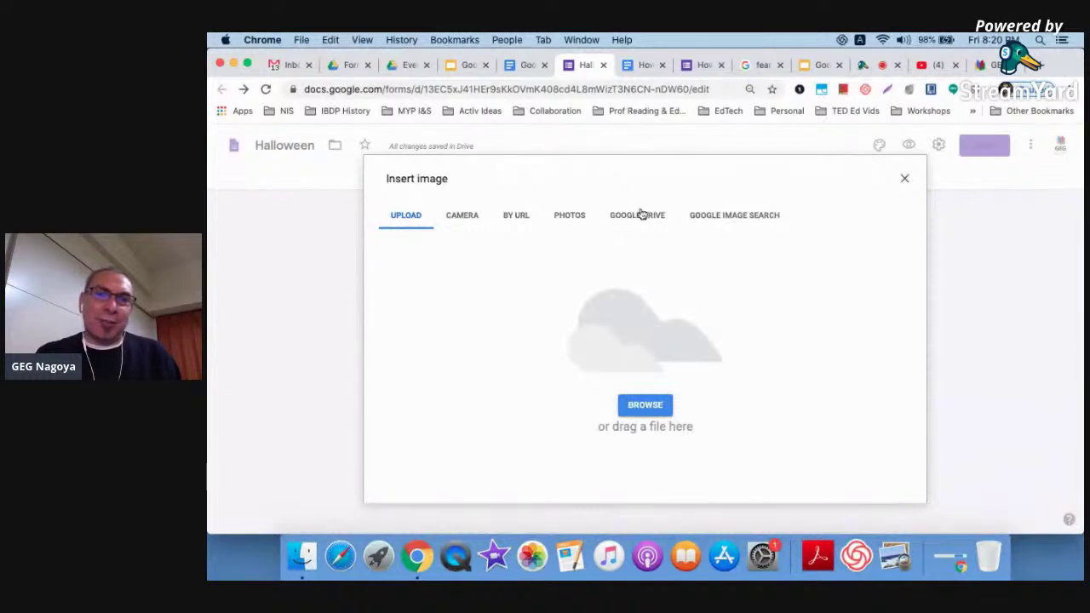
pyautogui.click(715, 217)
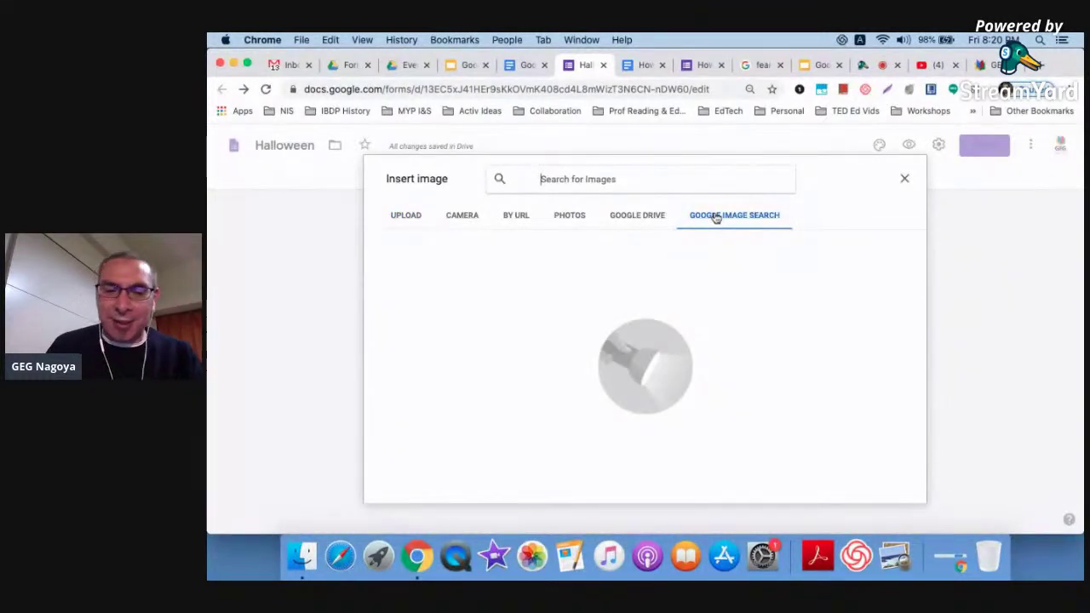
pyautogui.write('Halloween')
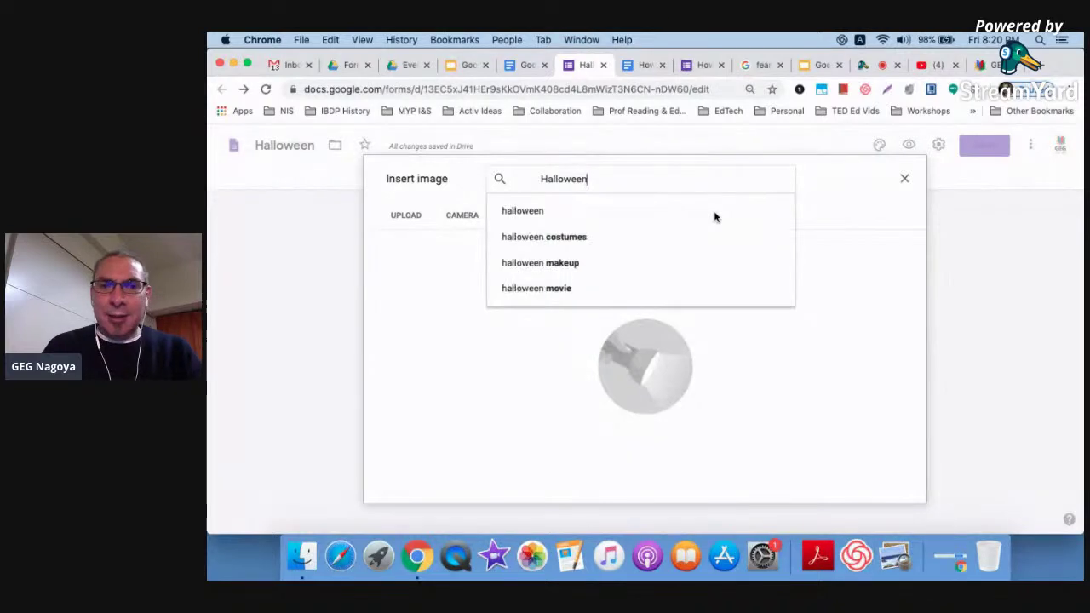
pyautogui.press('Return')
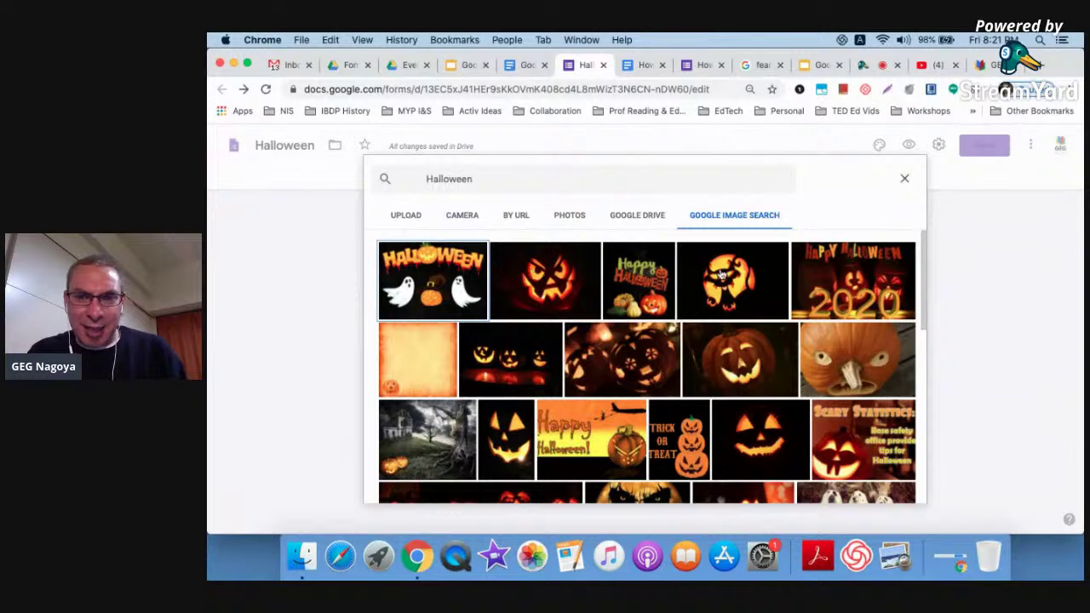
pyautogui.click(722, 272)
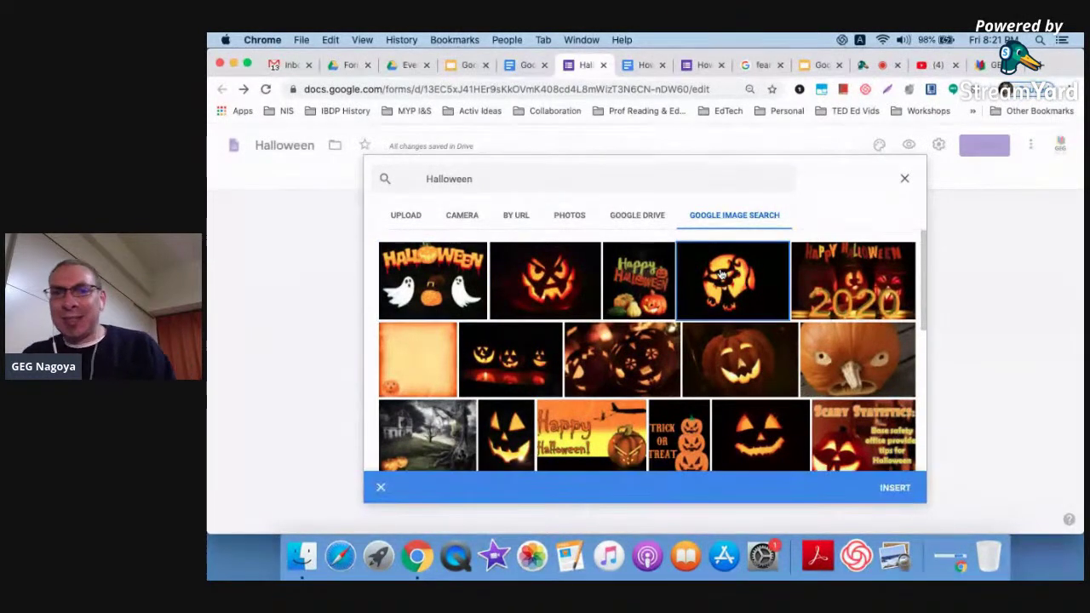
pyautogui.click(888, 487)
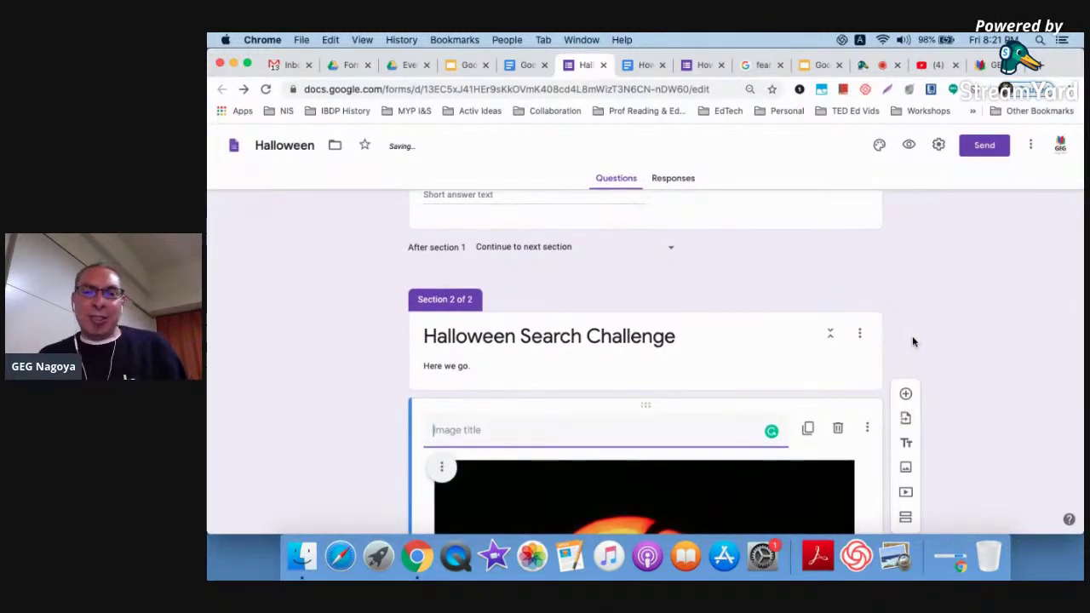
# Add a question below the cat image reading "Why were black cats associated with witches?".
pyautogui.scroll(-3, 912, 336)
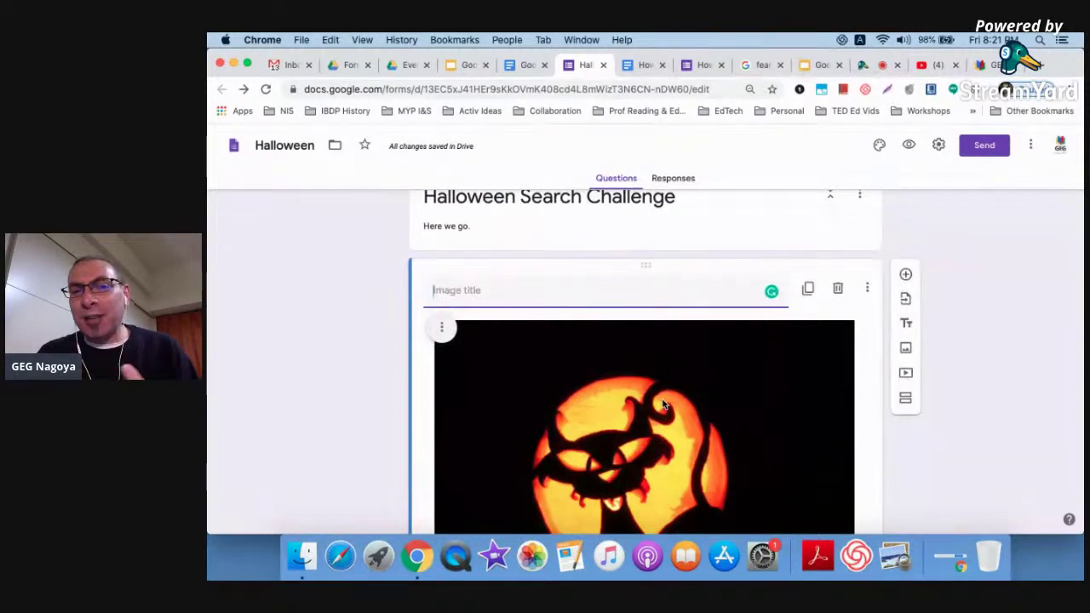
pyautogui.scroll(-4, 664, 404)
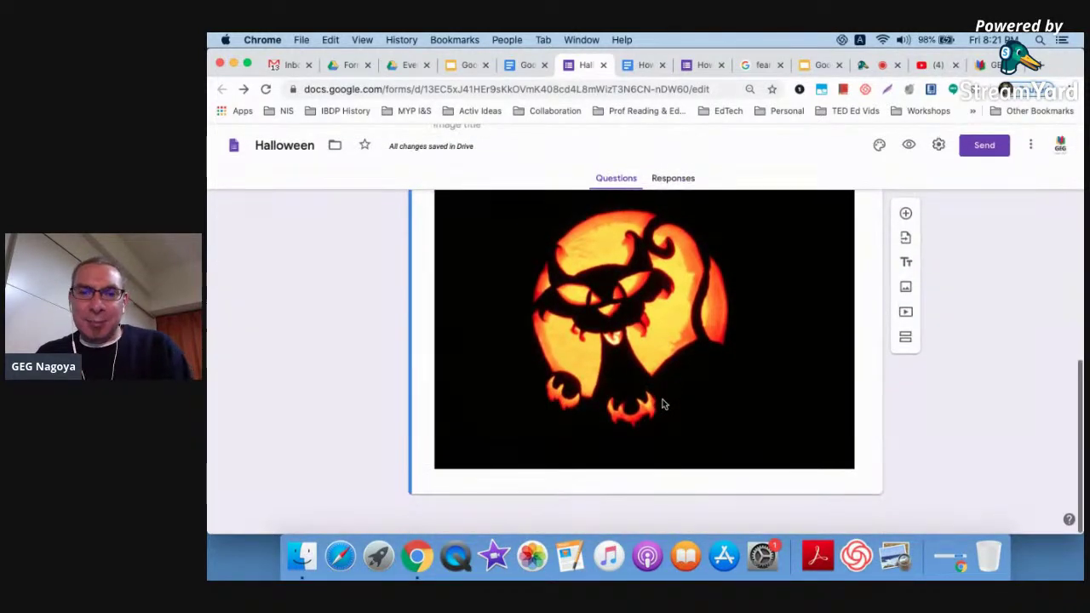
pyautogui.click(905, 213)
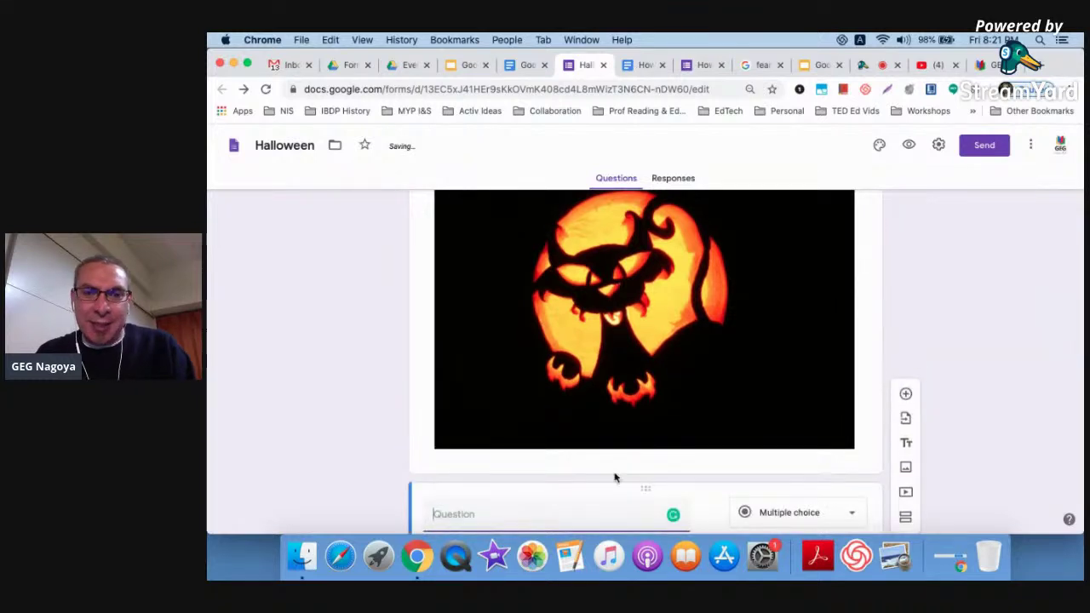
pyautogui.write('Where')
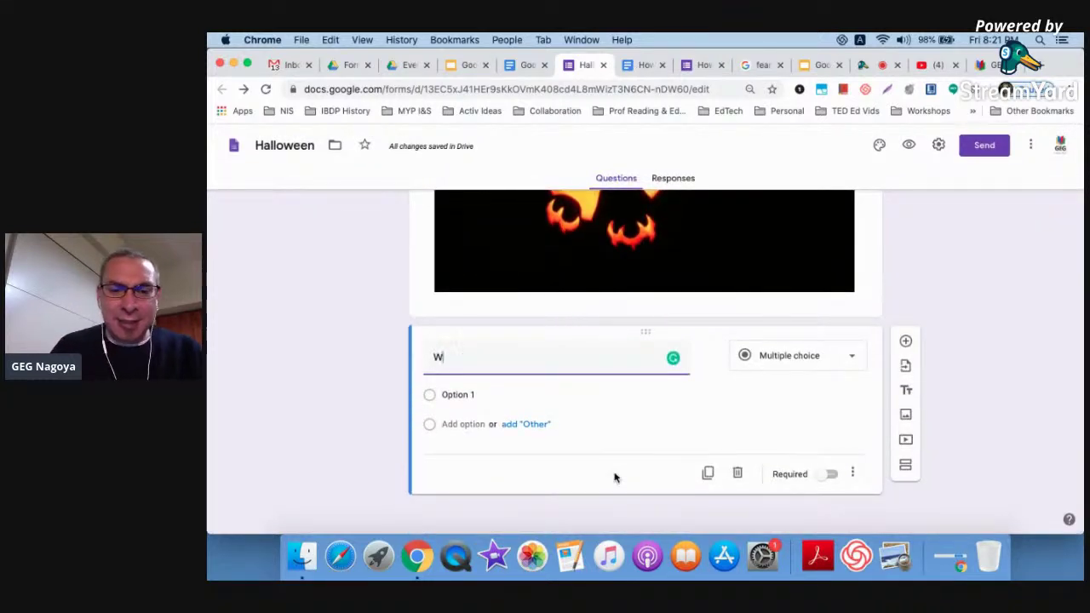
pyautogui.press('BackSpace')
pyautogui.press('BackSpace')
pyautogui.press('BackSpace')
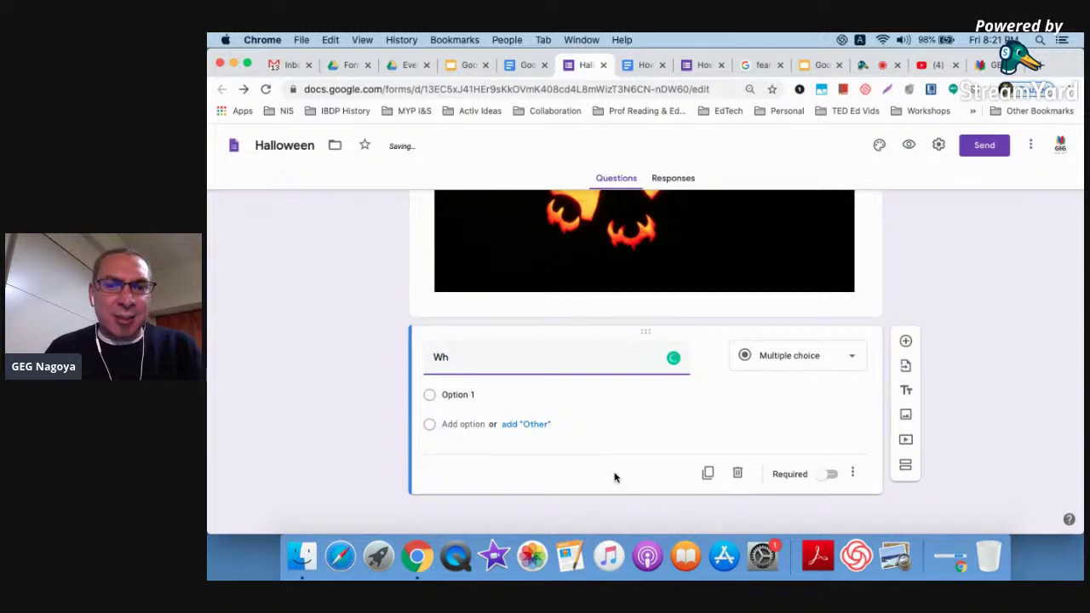
pyautogui.write('y')
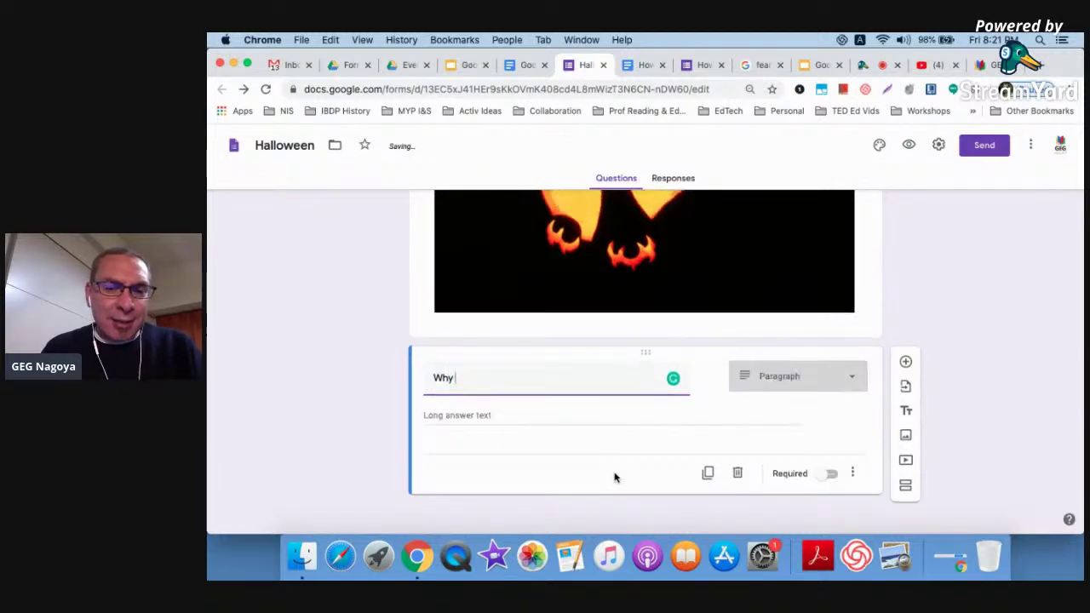
pyautogui.write(' were black cats ')
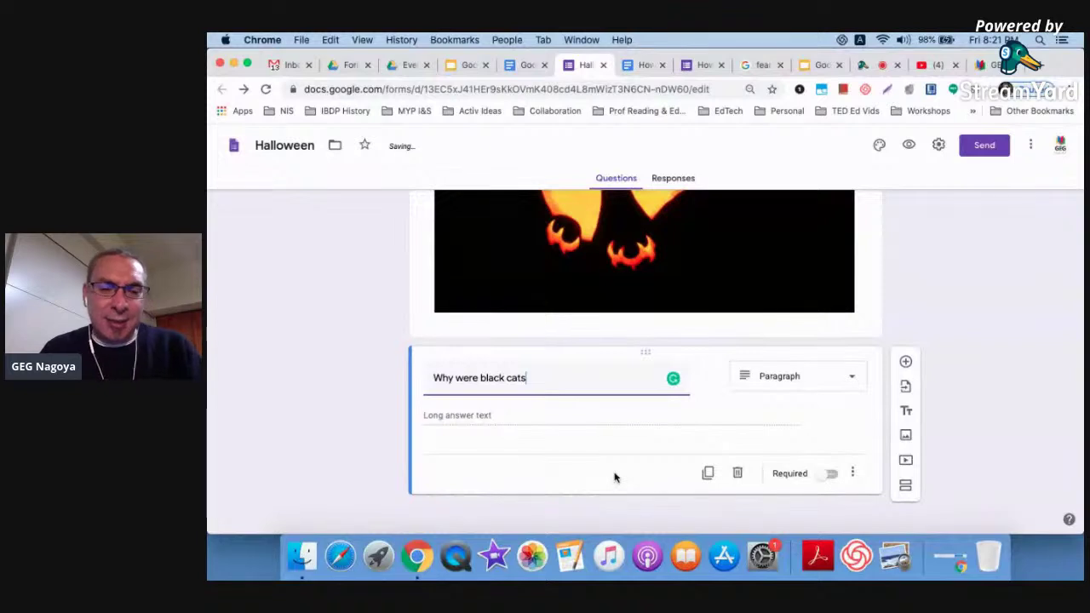
pyautogui.write('associated with')
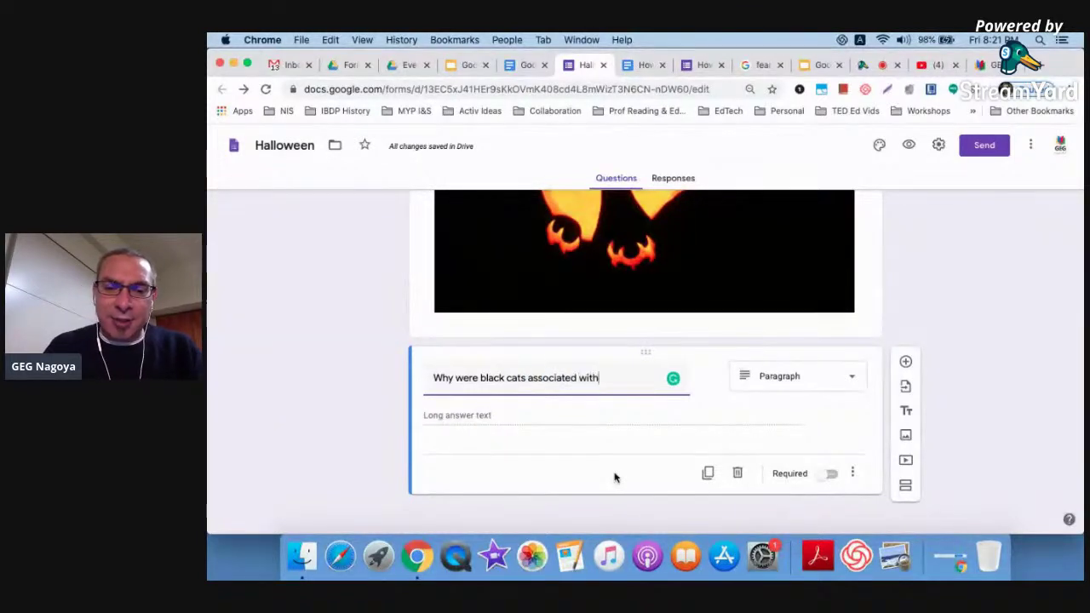
pyautogui.write(' withces?')
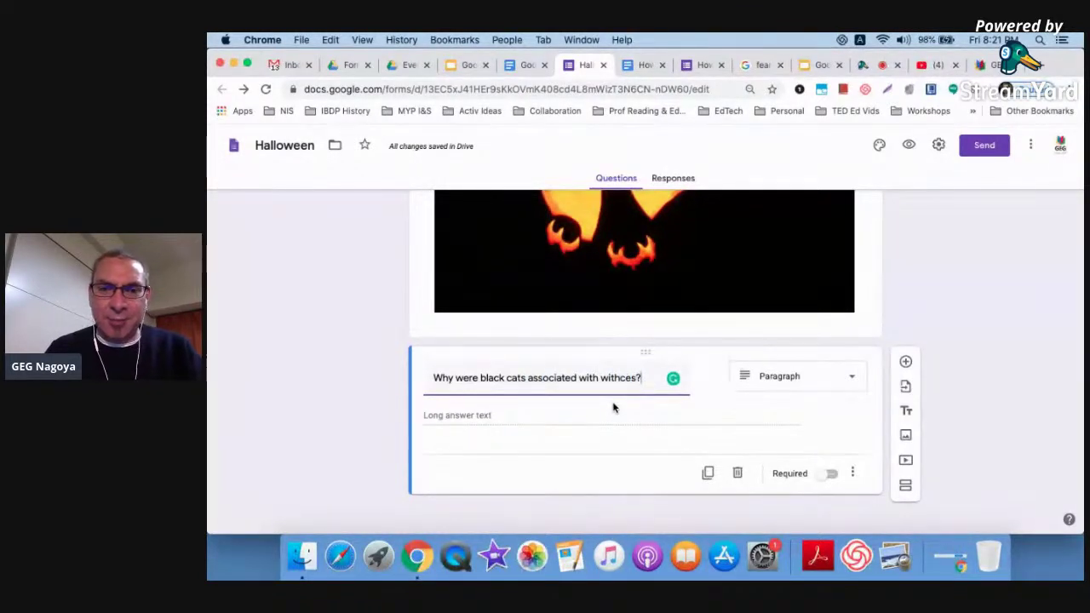
pyautogui.press('BackSpace')
pyautogui.press('BackSpace')
pyautogui.press('BackSpace')
pyautogui.press('BackSpace')
pyautogui.press('BackSpace')
pyautogui.write('ches?')
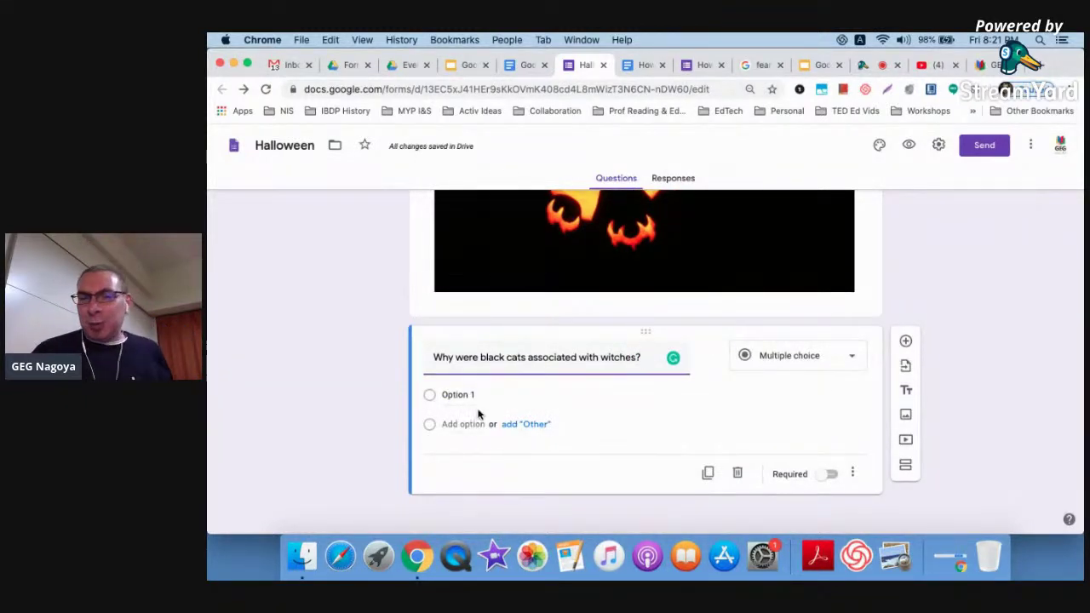
# Make the black cats question a required short-answer question.
pyautogui.click(801, 356)
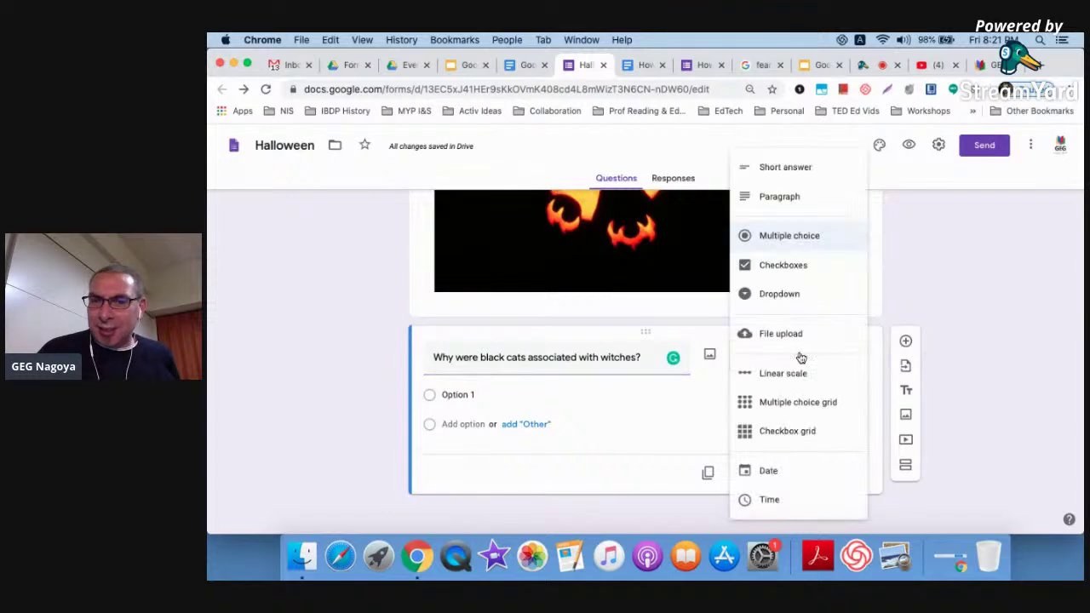
pyautogui.click(790, 170)
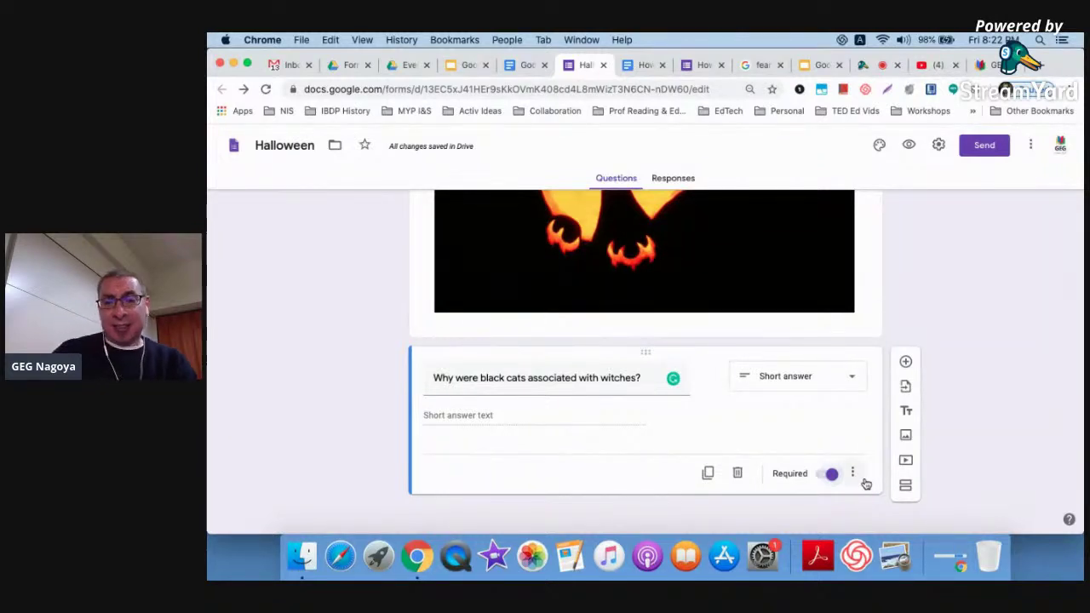
pyautogui.scroll(5, 866, 484)
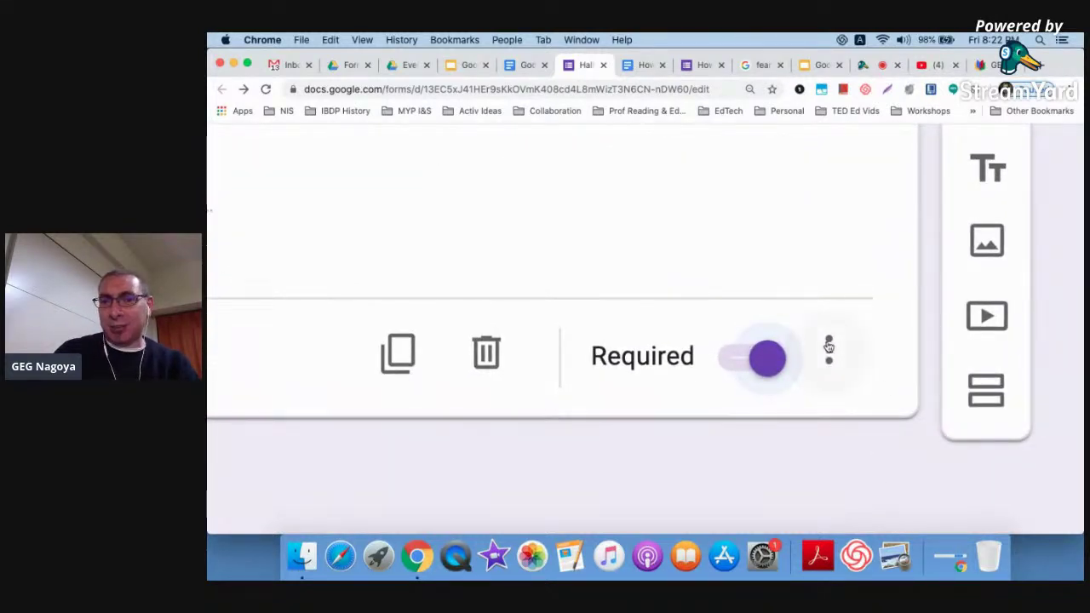
pyautogui.scroll(-5, 849, 357)
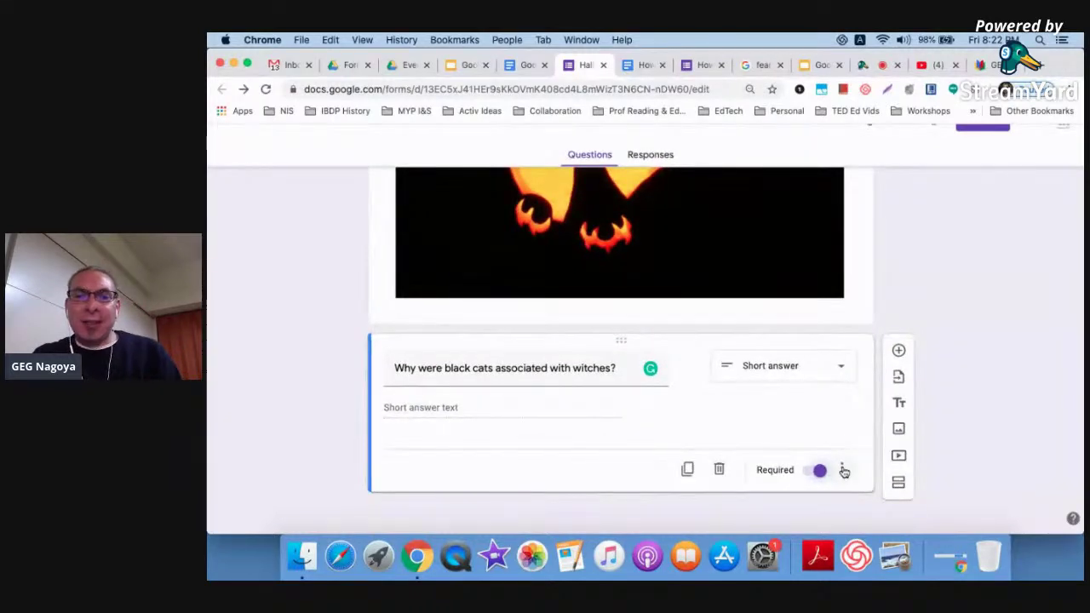
# Add response validation to the black cats question requiring a number greater than 10.
pyautogui.click(843, 470)
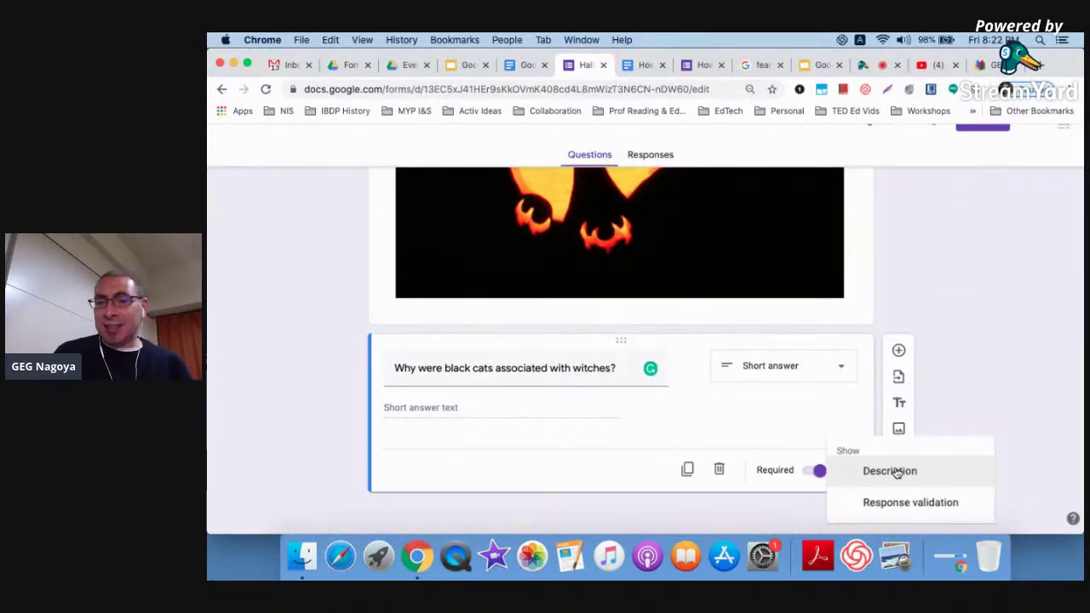
pyautogui.click(1002, 498)
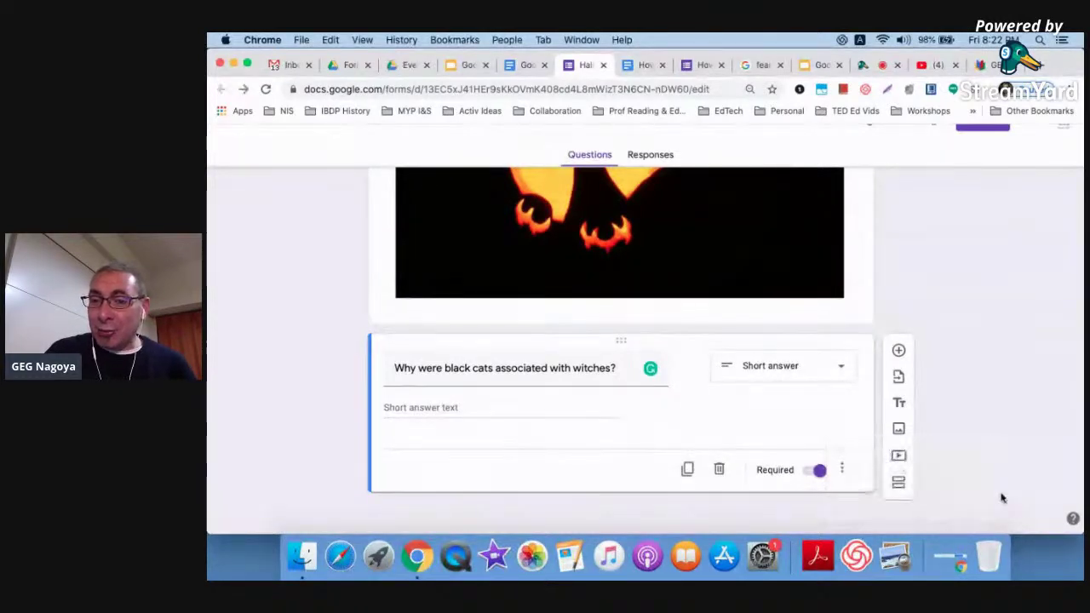
pyautogui.click(843, 469)
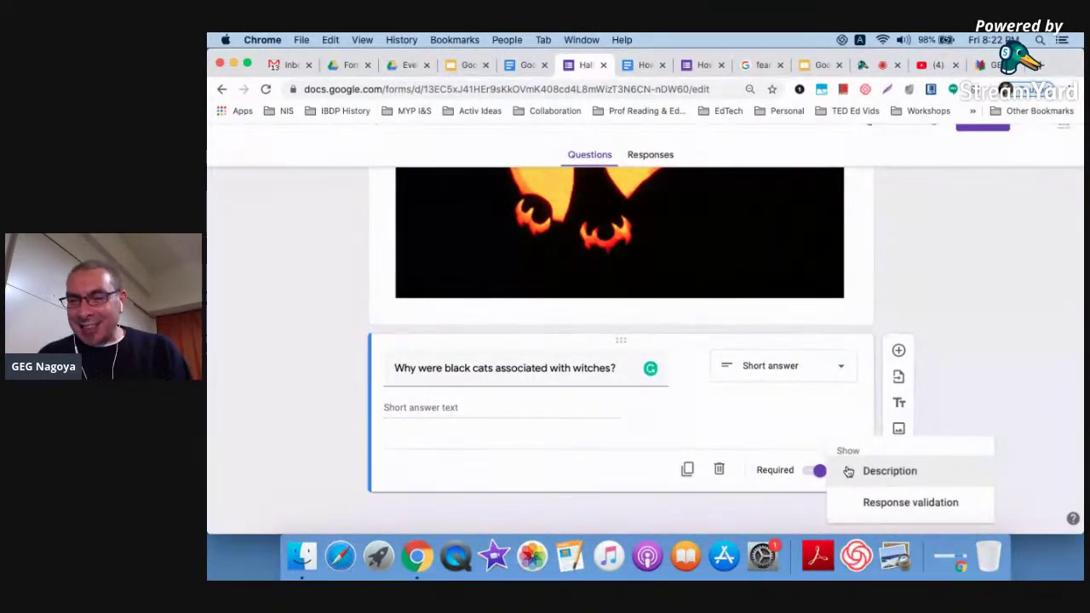
pyautogui.click(866, 505)
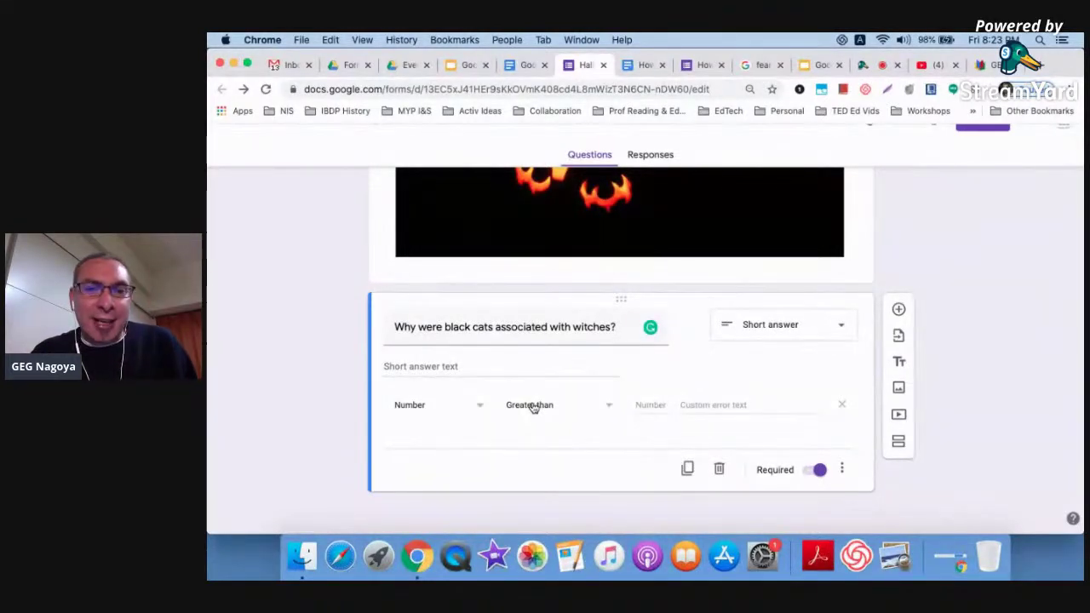
pyautogui.click(653, 400)
pyautogui.write('10')
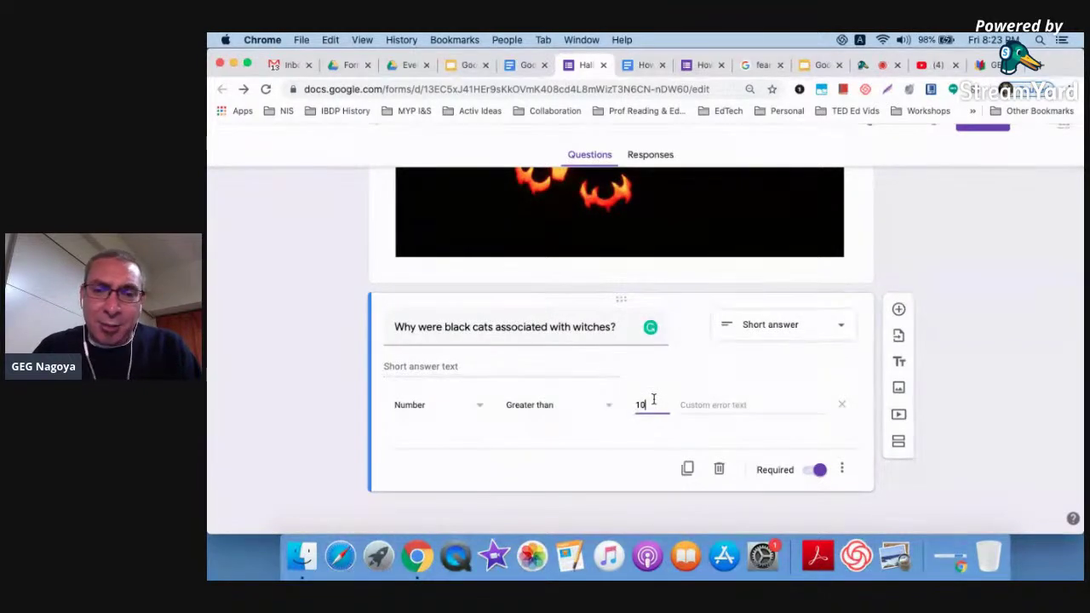
# Clear the number limit from the black cats question's response validation and switch the validation type to Regular expression.
pyautogui.click(707, 406)
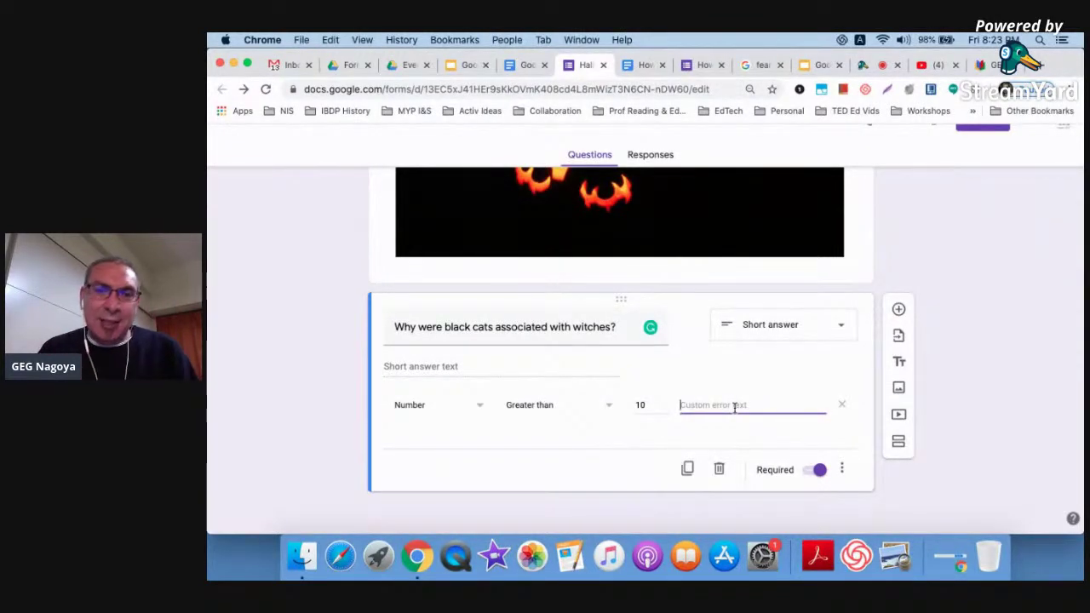
pyautogui.click(643, 405)
pyautogui.press('BackSpace')
pyautogui.press('BackSpace')
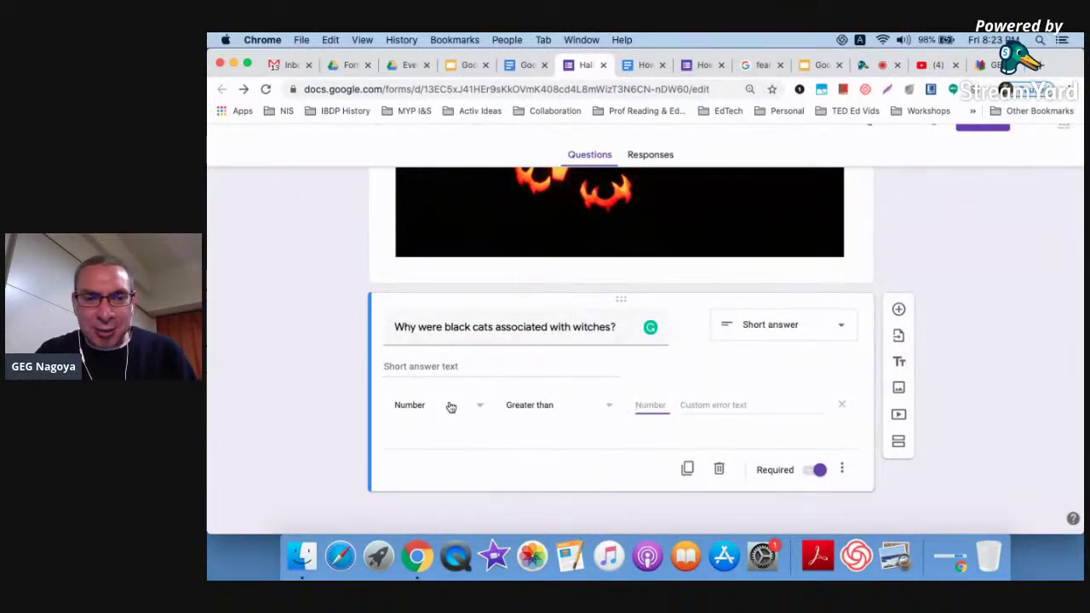
pyautogui.press('super+equal')
pyautogui.press('super+equal')
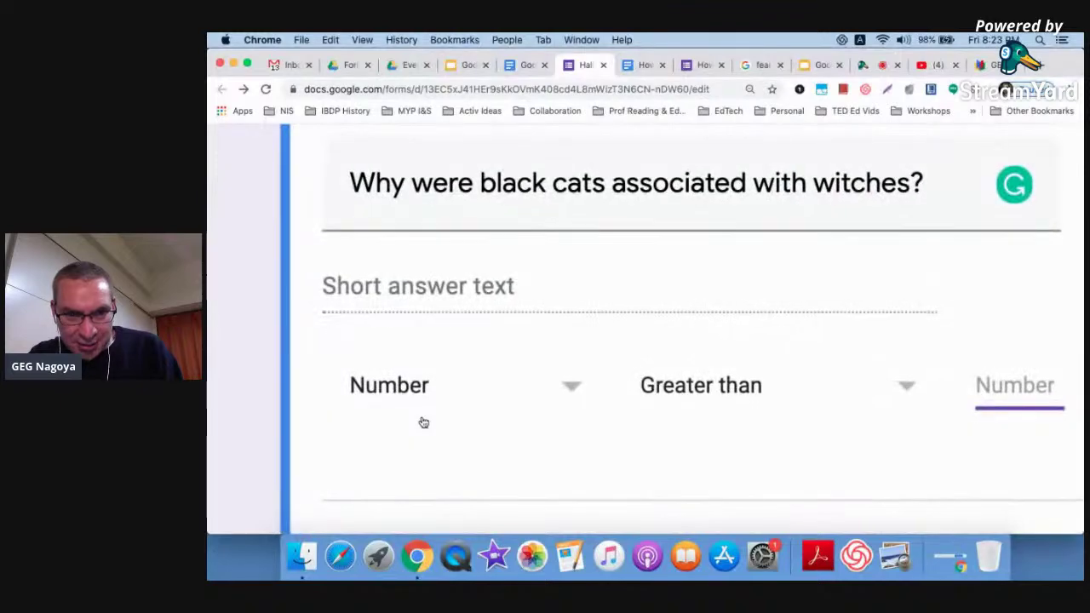
pyautogui.press('super+minus')
pyautogui.press('super+minus')
pyautogui.click(564, 401)
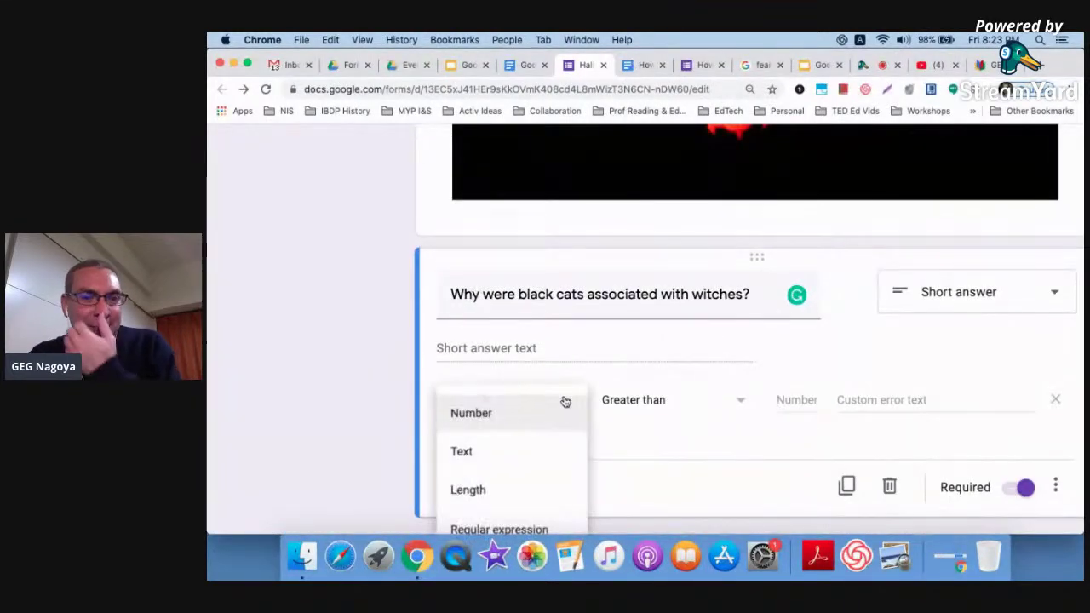
pyautogui.scroll(-1, 535, 448)
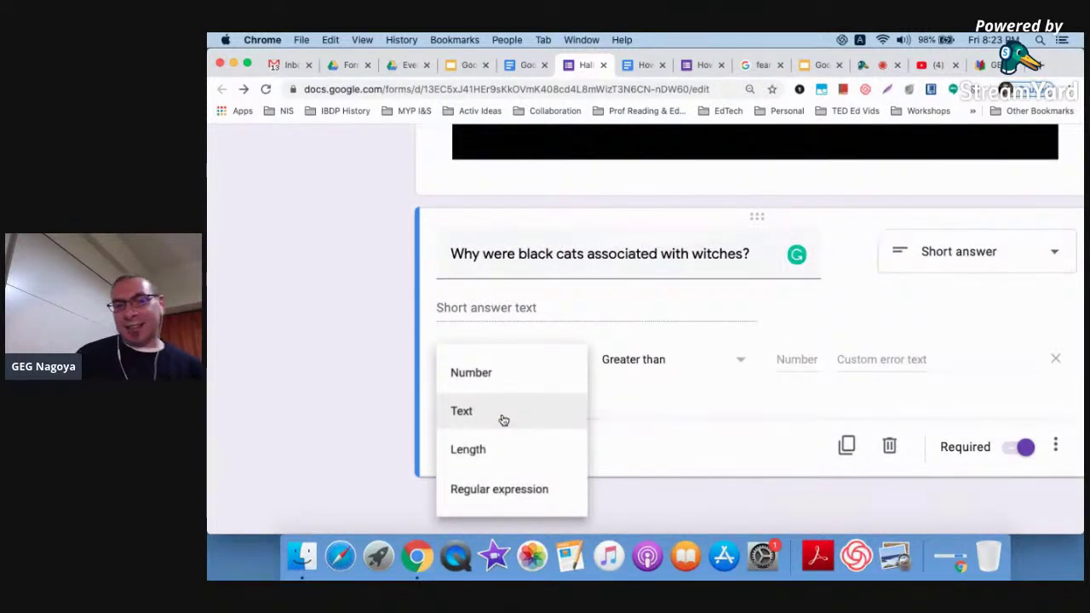
pyautogui.click(505, 493)
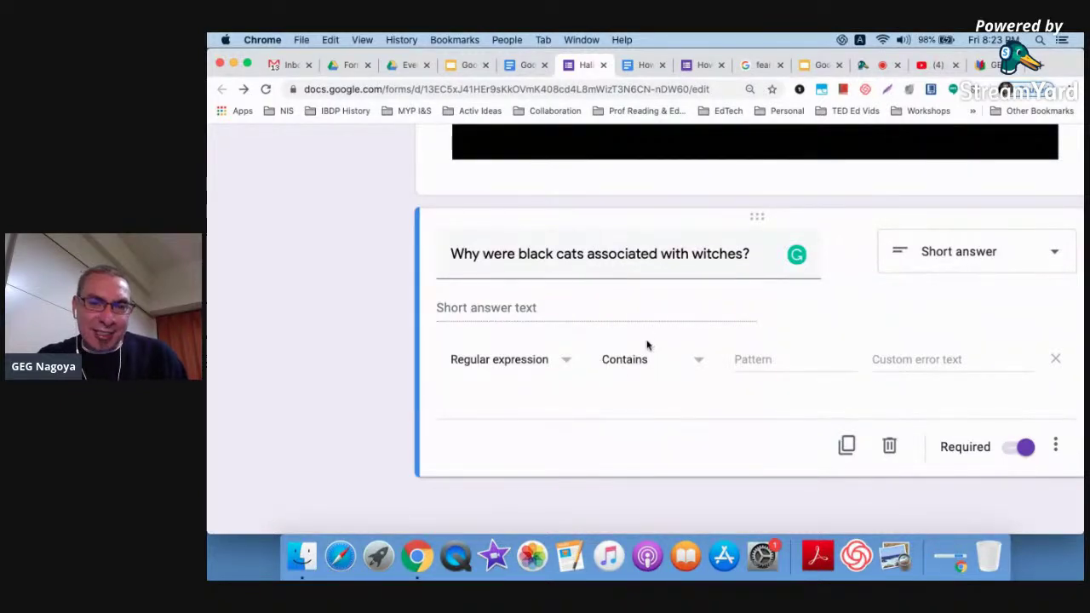
pyautogui.scroll(3, 647, 345)
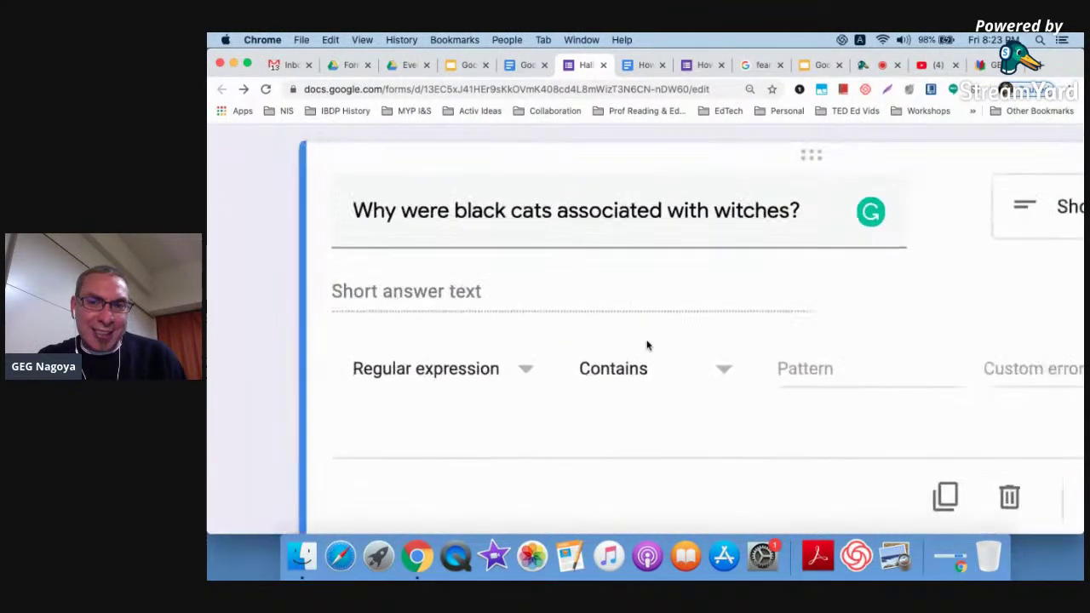
pyautogui.scroll(-3, 647, 345)
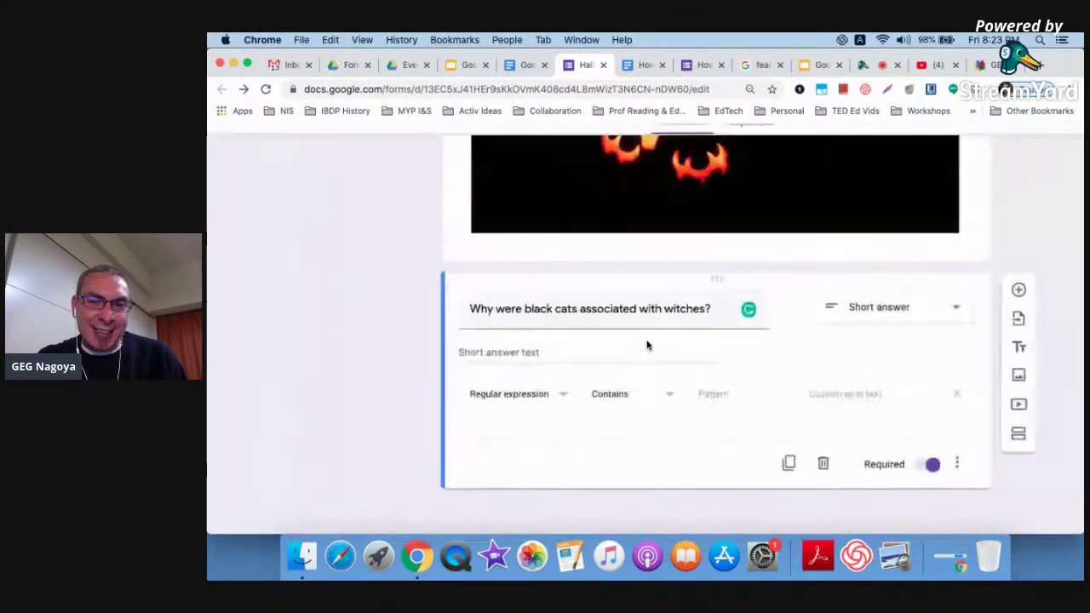
# Set the regular expression validation of the black cats question to Matches with the pattern "bad luck".
pyautogui.click(668, 405)
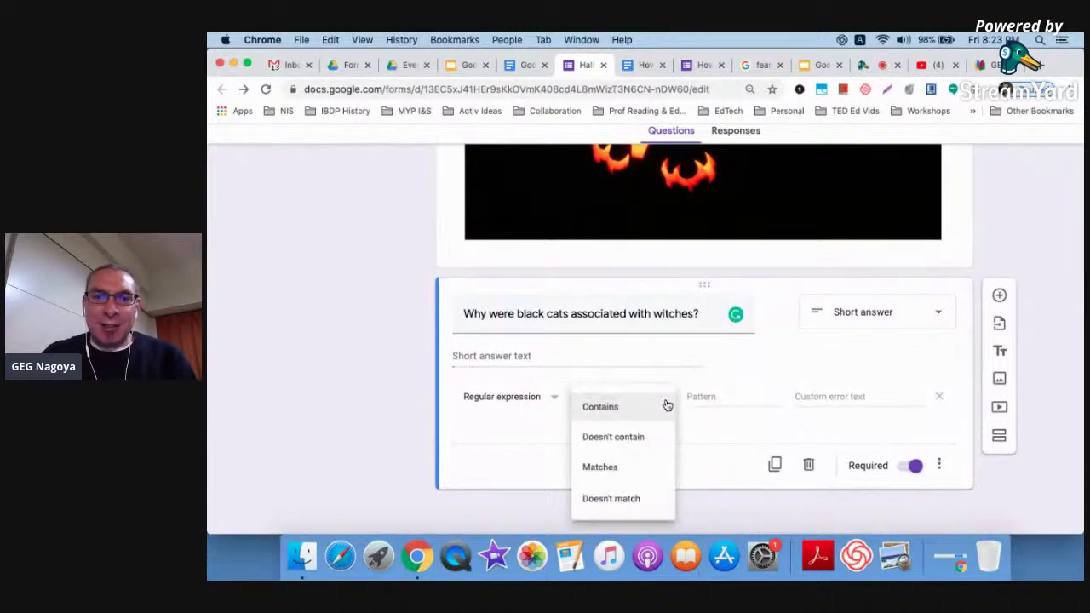
pyautogui.click(601, 468)
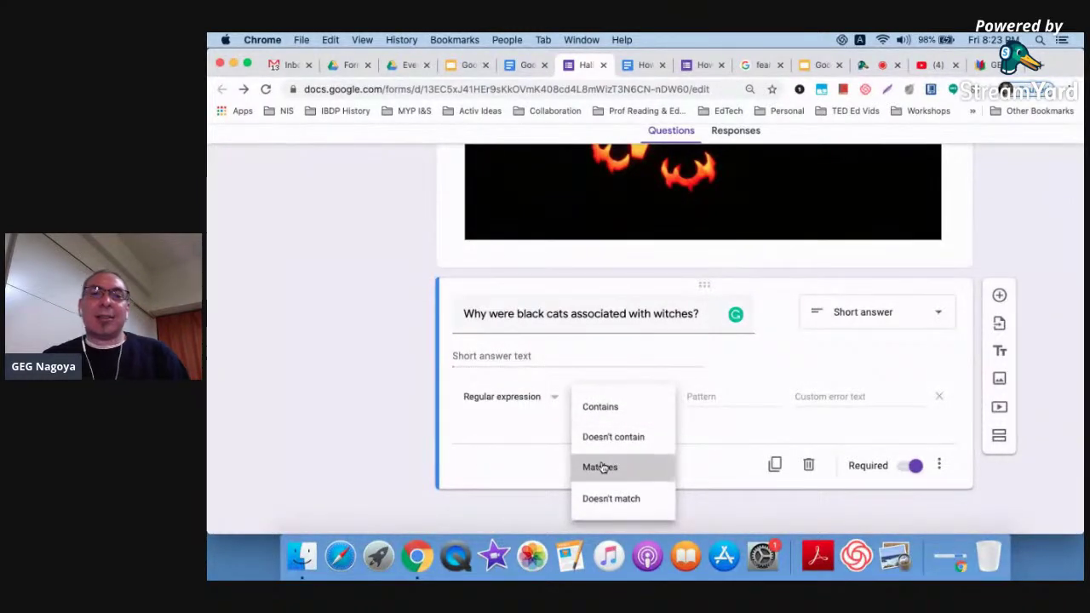
pyautogui.click(704, 394)
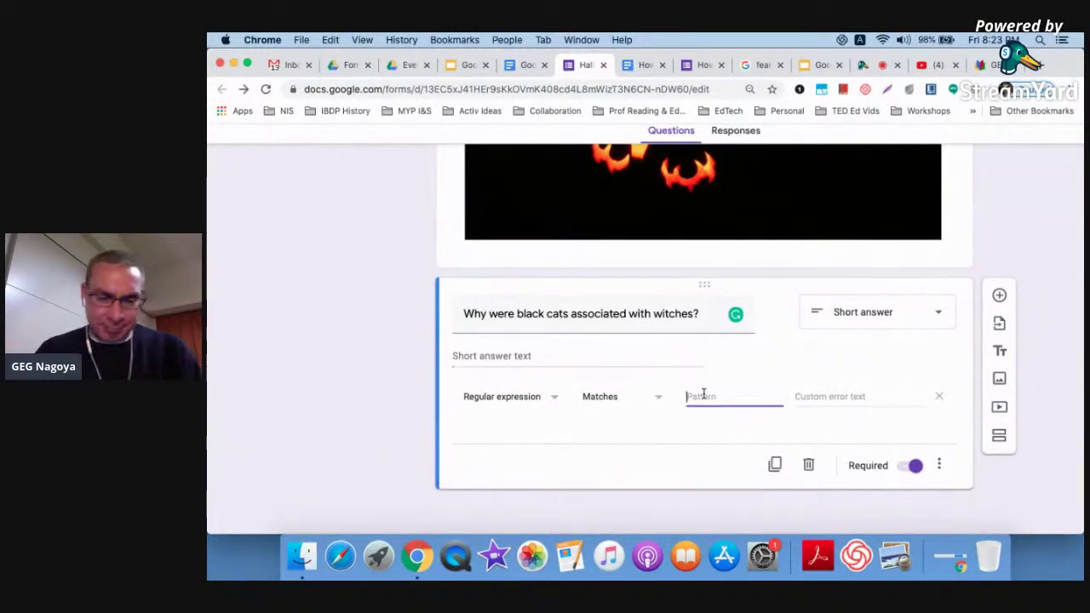
pyautogui.write('bad luck')
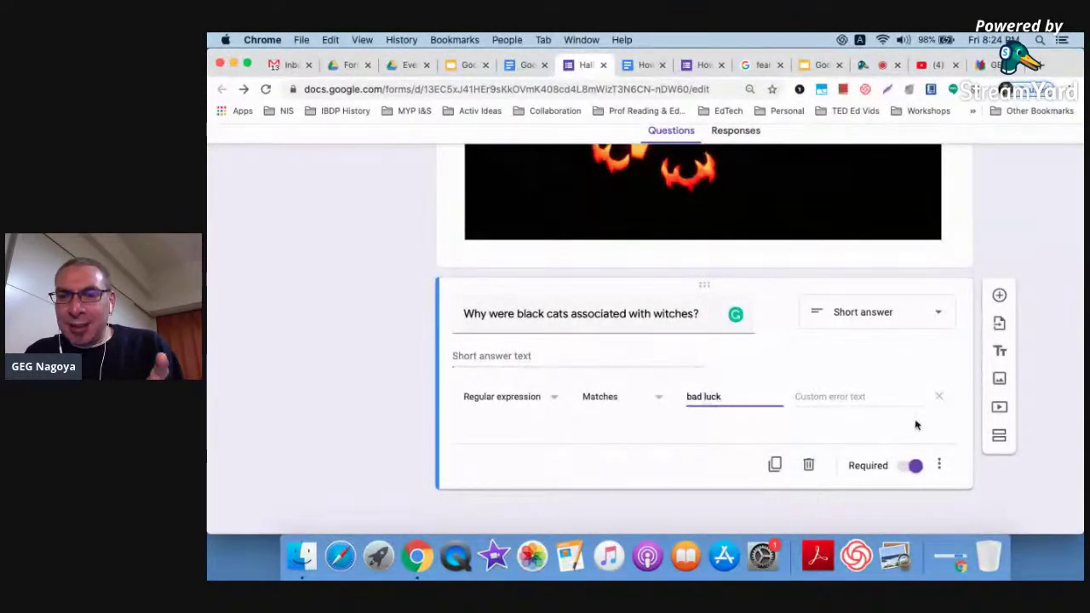
# Add a description to the black cats question reading "Two words, all lower case".
pyautogui.scroll(5, 948, 460)
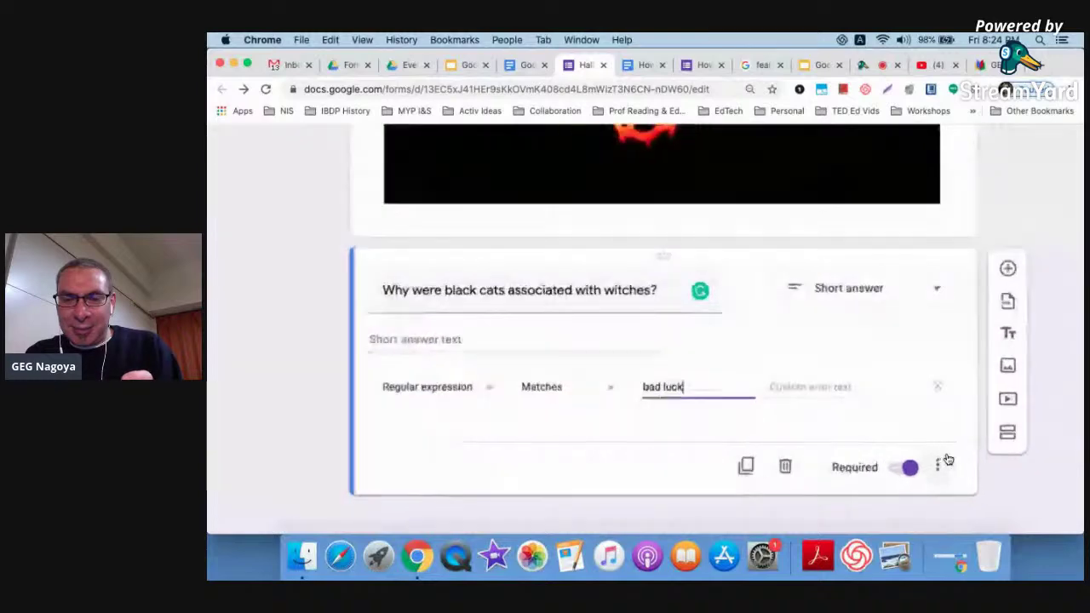
pyautogui.scroll(-5, 947, 460)
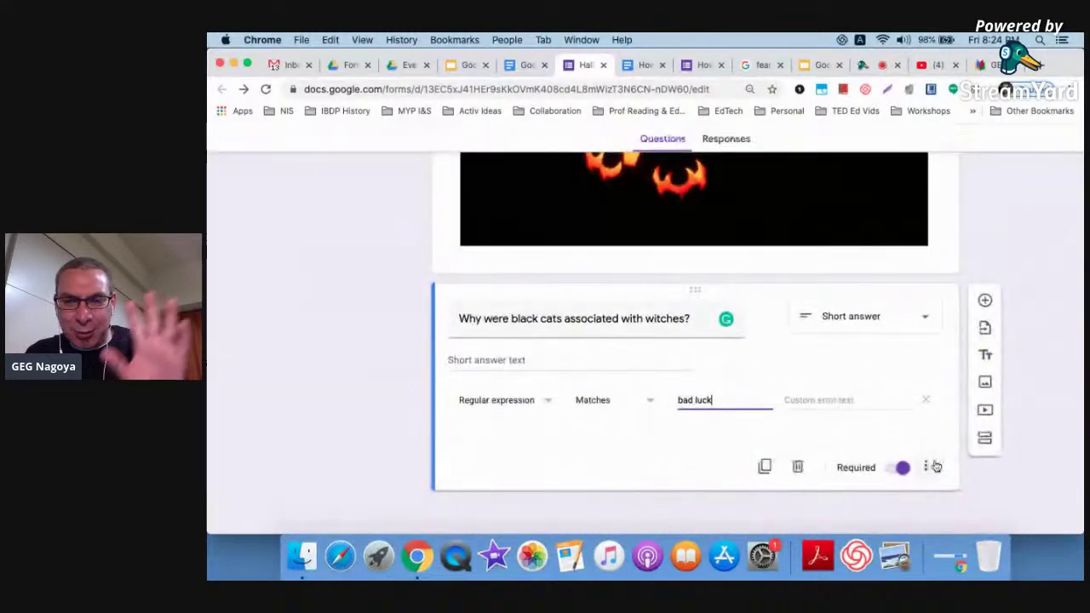
pyautogui.click(929, 473)
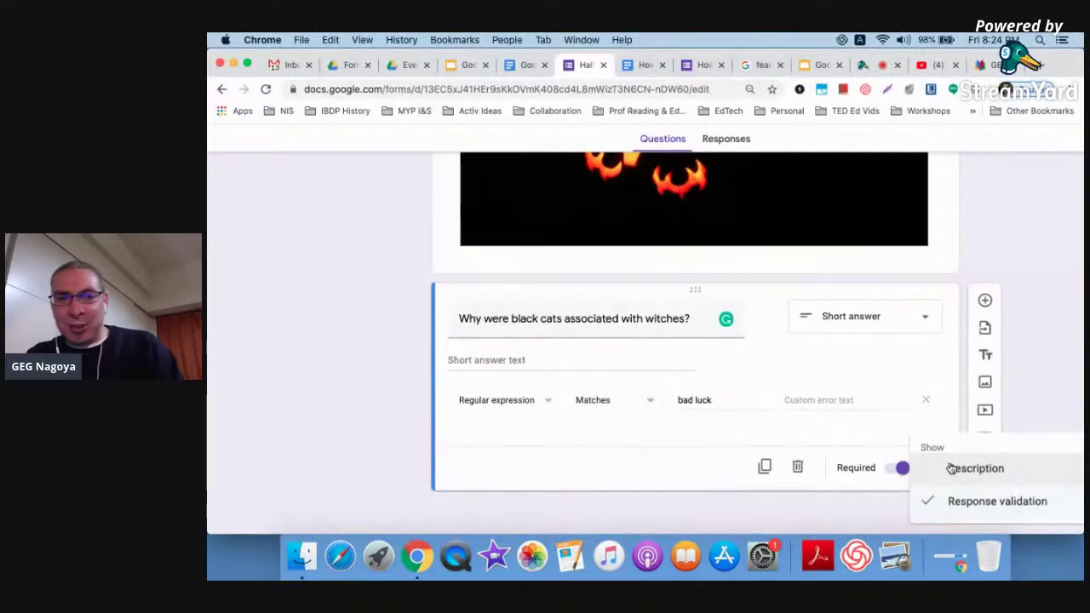
pyautogui.click(949, 468)
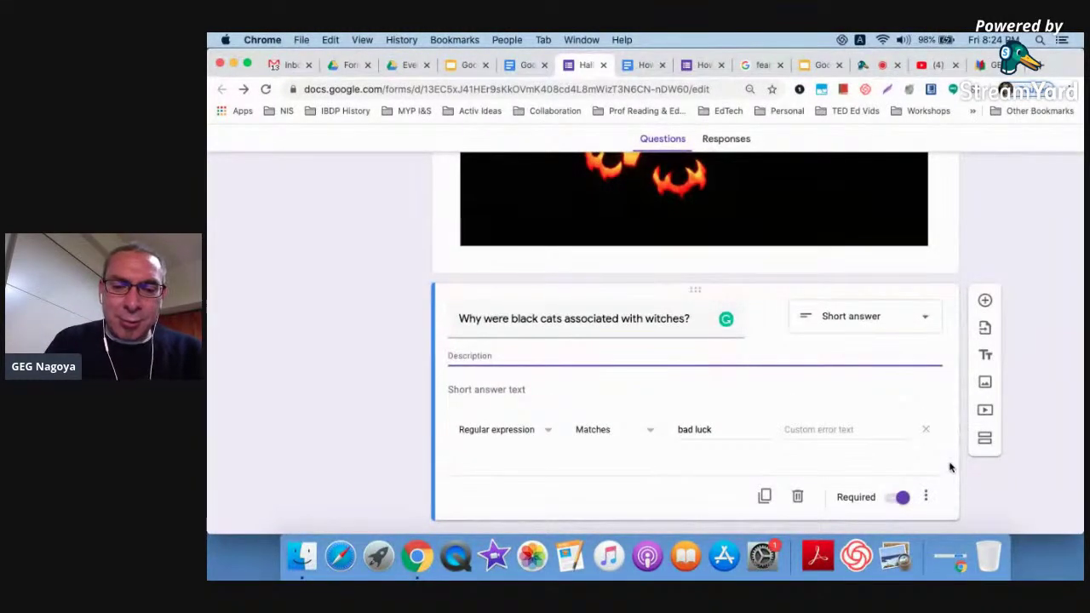
pyautogui.write('Two words')
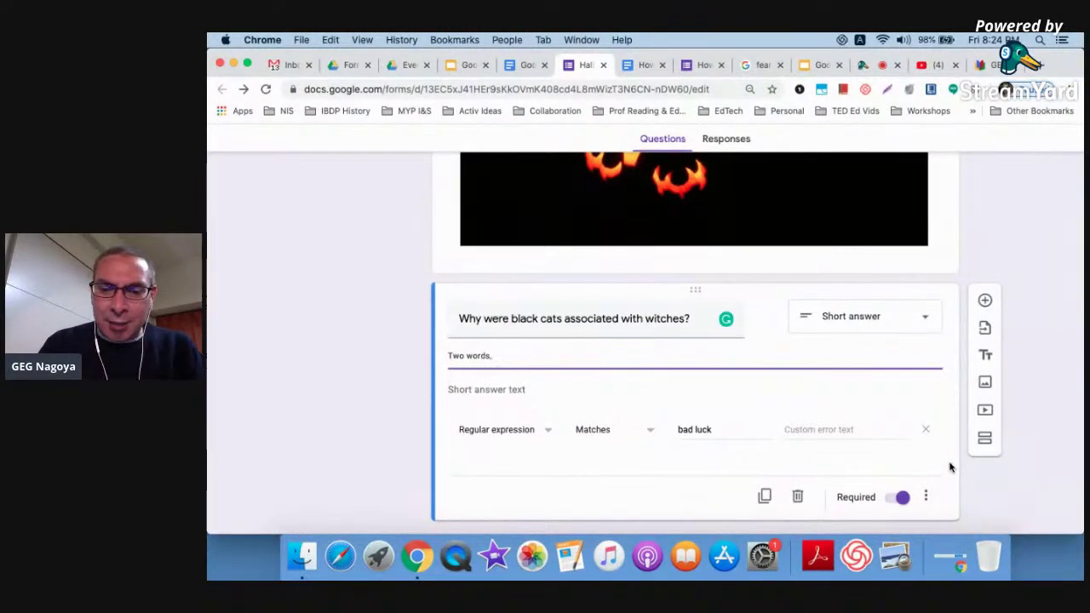
pyautogui.write(', all lower case')
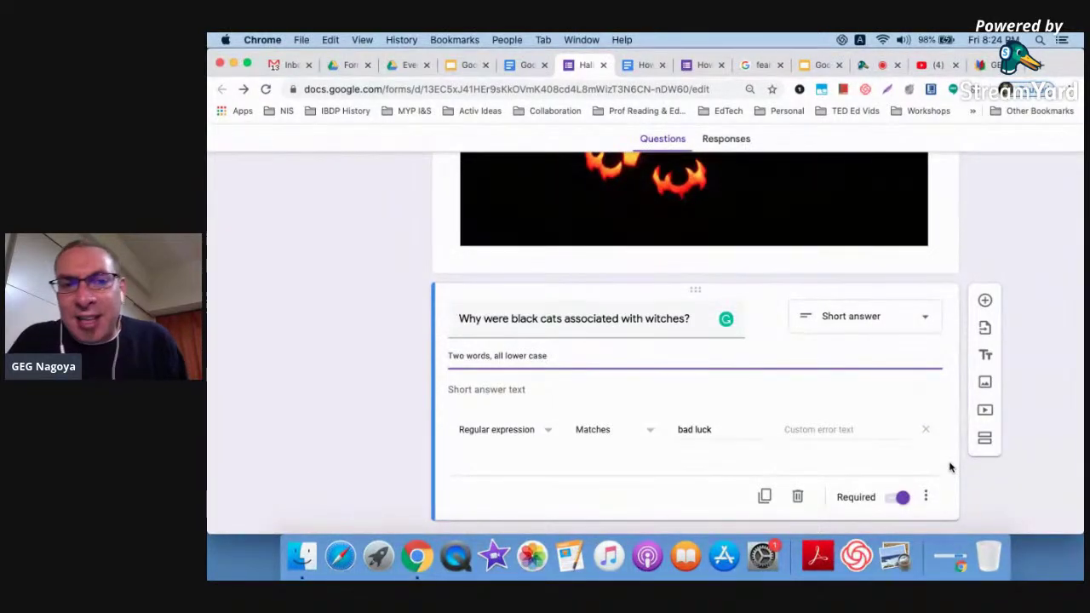
pyautogui.scroll(5, 723, 402)
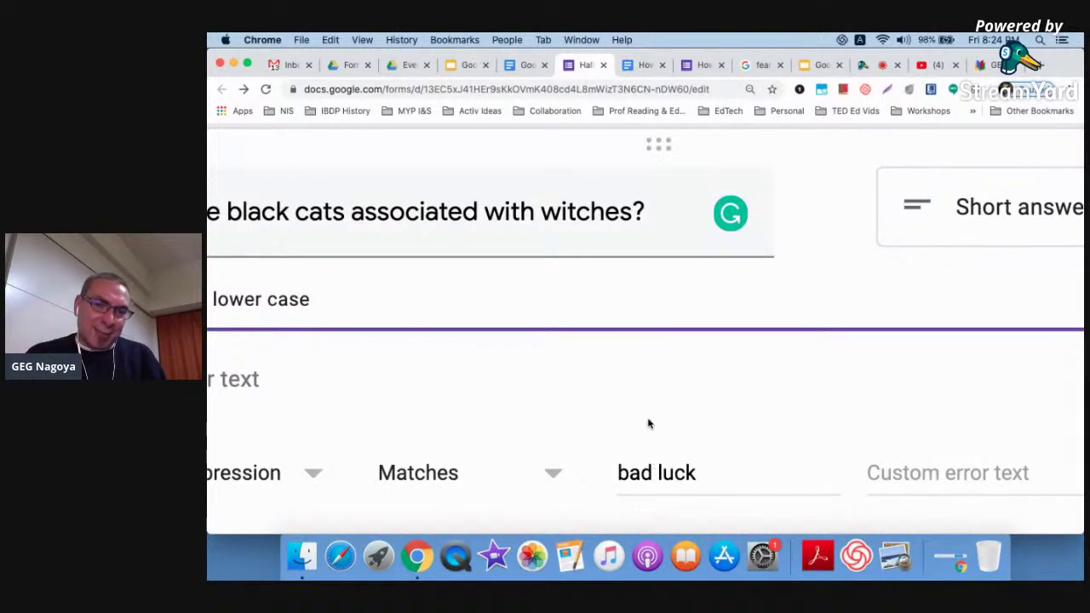
pyautogui.scroll(-5, 648, 423)
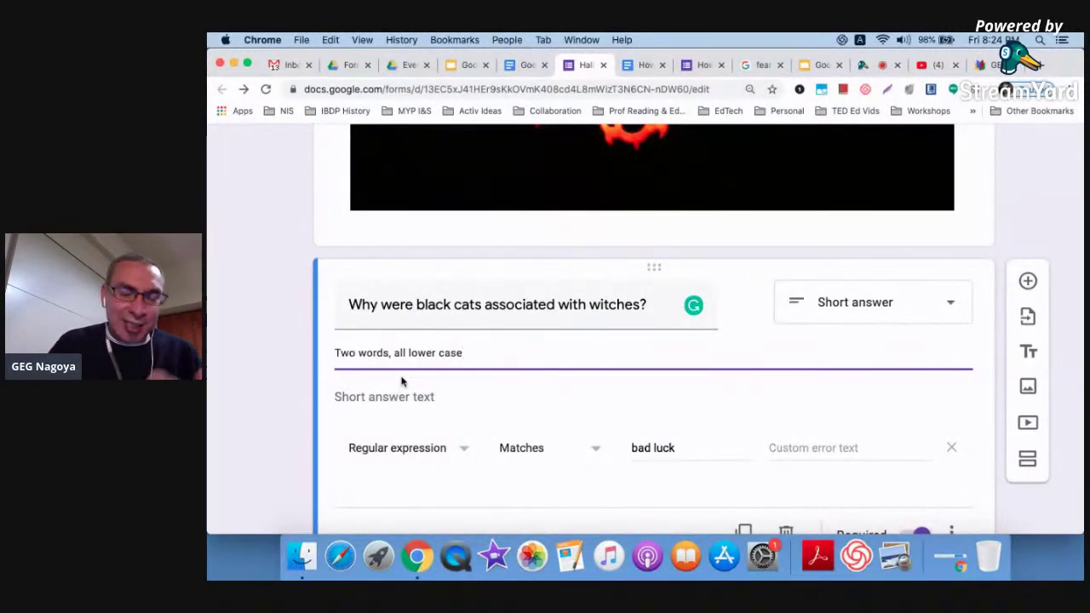
# Preview the form and complete its first page with an email address and a name.
pyautogui.press('super+minus')
pyautogui.press('super+minus')
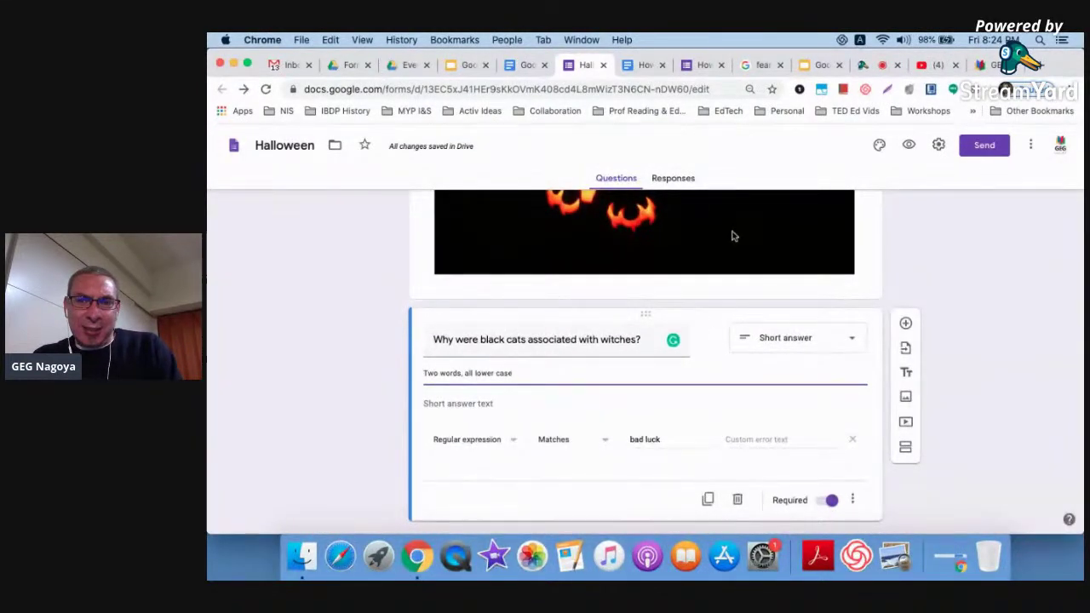
pyautogui.click(908, 145)
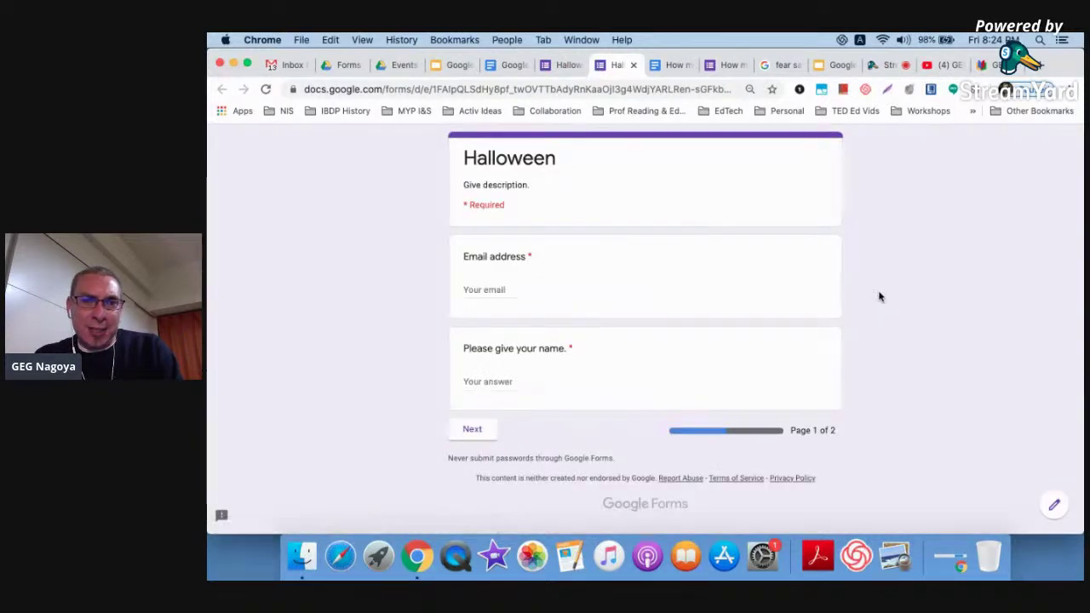
pyautogui.click(530, 289)
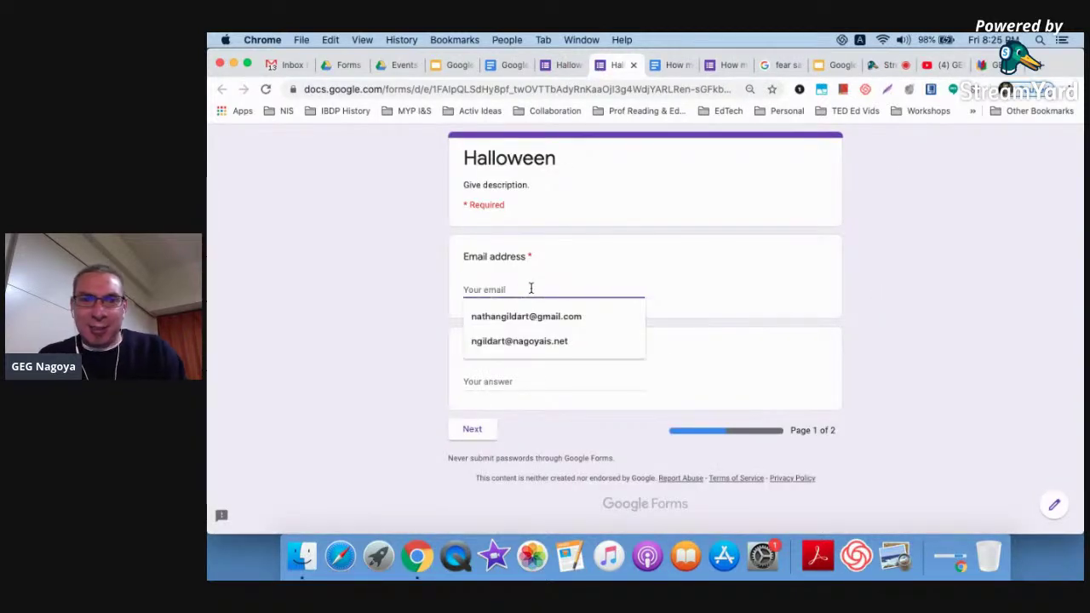
pyautogui.click(518, 339)
pyautogui.click(500, 382)
pyautogui.write('G')
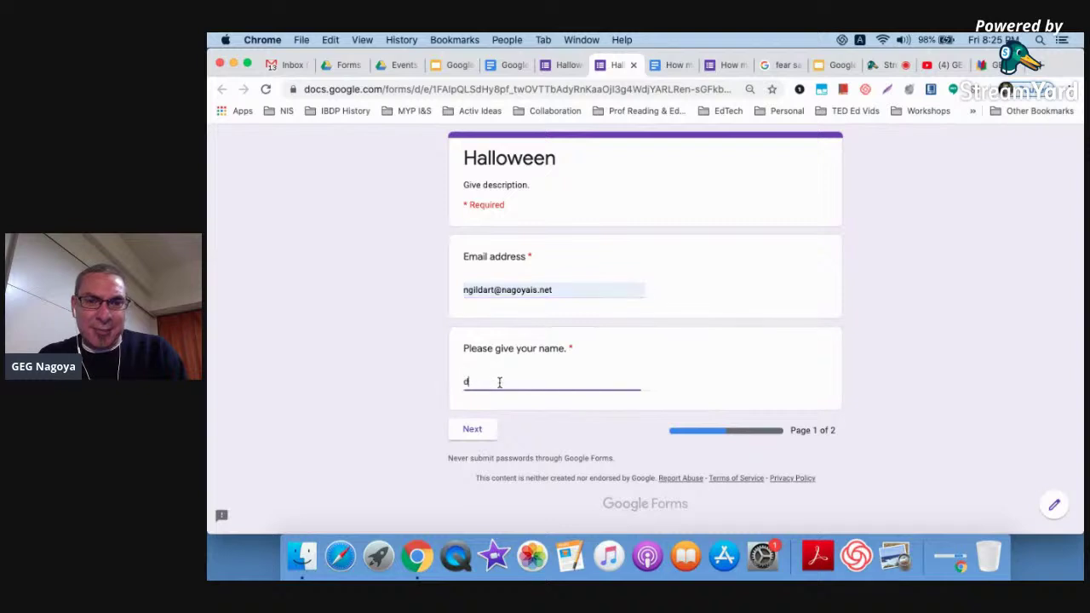
pyautogui.click(474, 431)
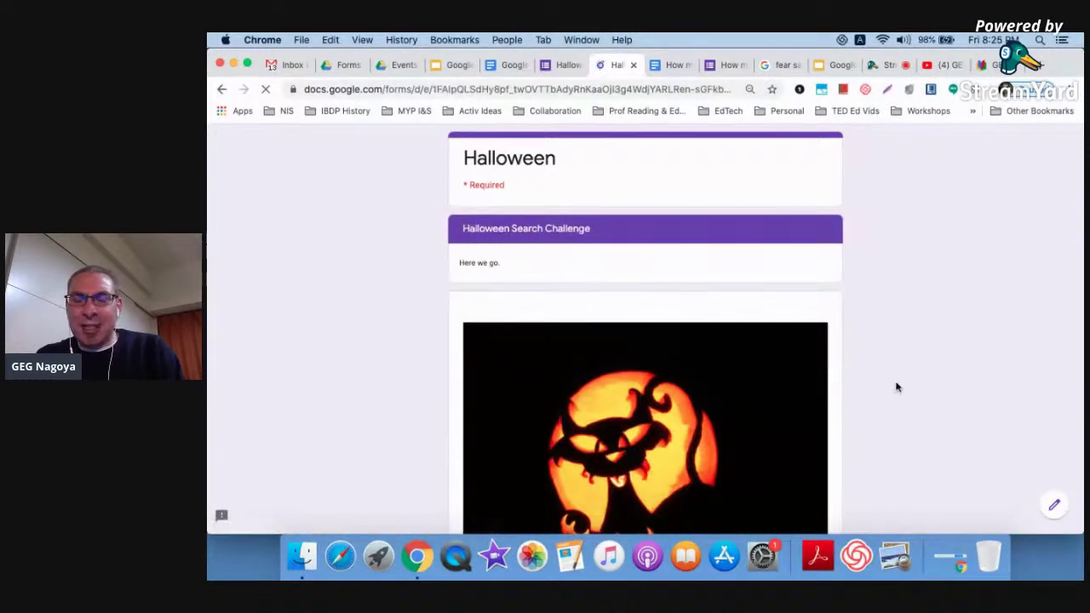
# Test the black cats question in the preview with the answer "bad luck" and close the preview without submitting.
pyautogui.scroll(-2, 895, 384)
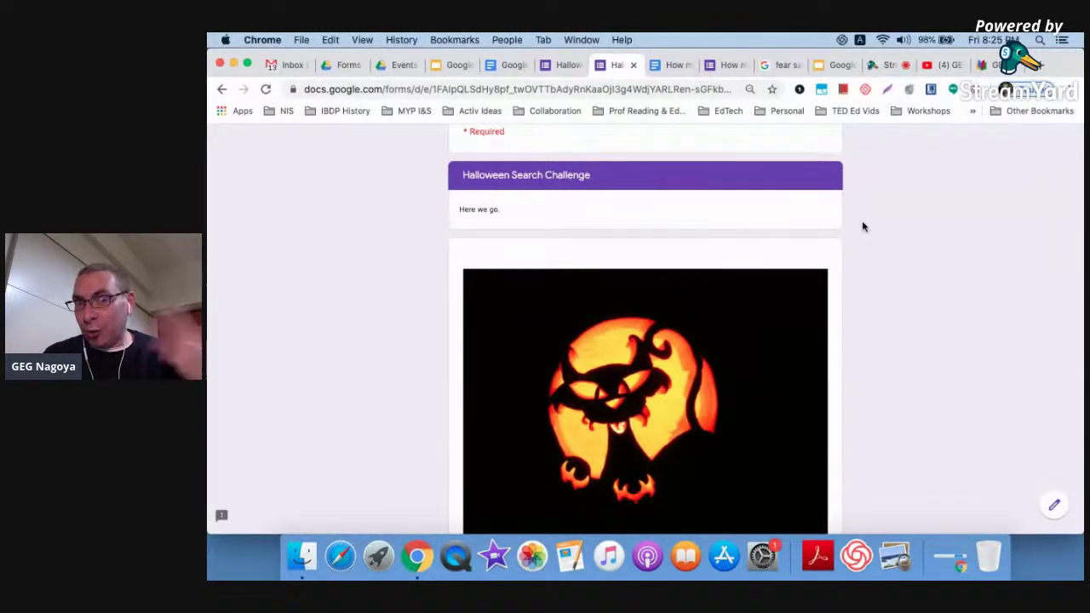
pyautogui.scroll(-3, 862, 227)
pyautogui.scroll(-4, 863, 226)
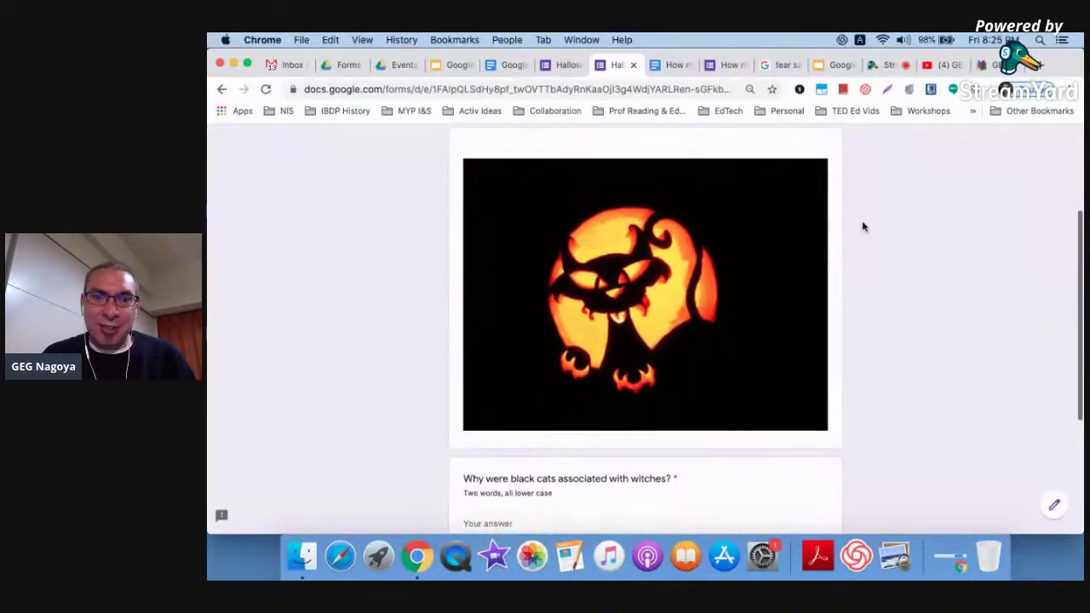
pyautogui.scroll(-1, 863, 226)
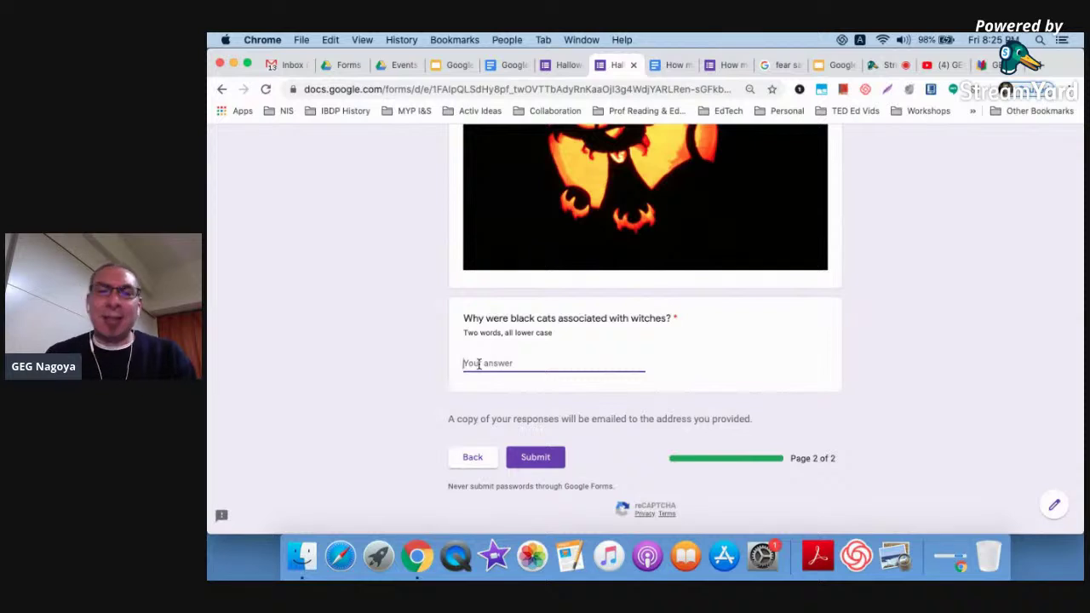
pyautogui.write('bad luck')
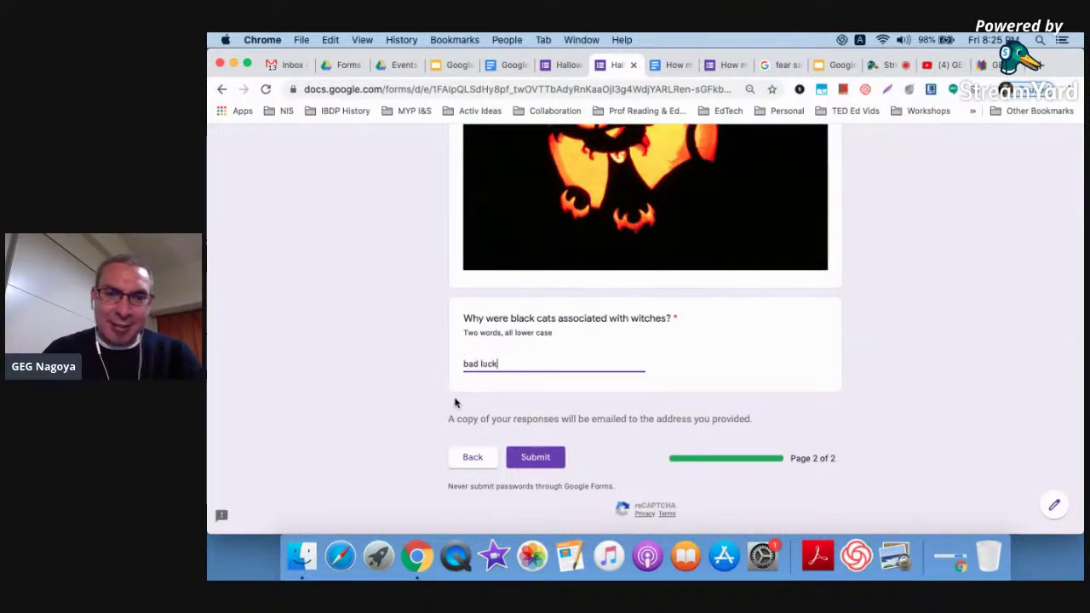
pyautogui.scroll(-1, 455, 403)
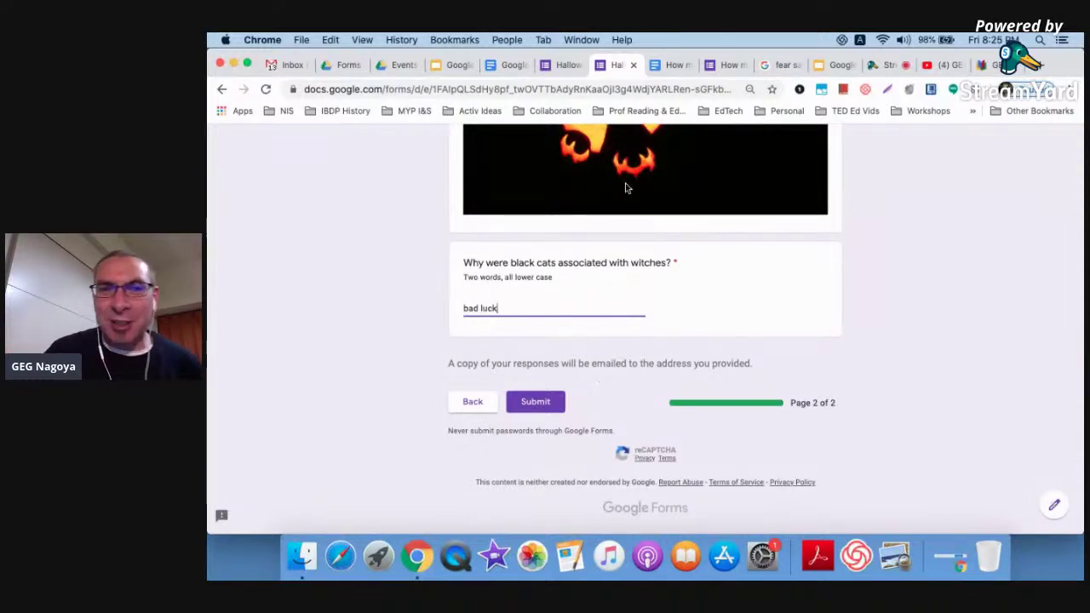
pyautogui.click(633, 66)
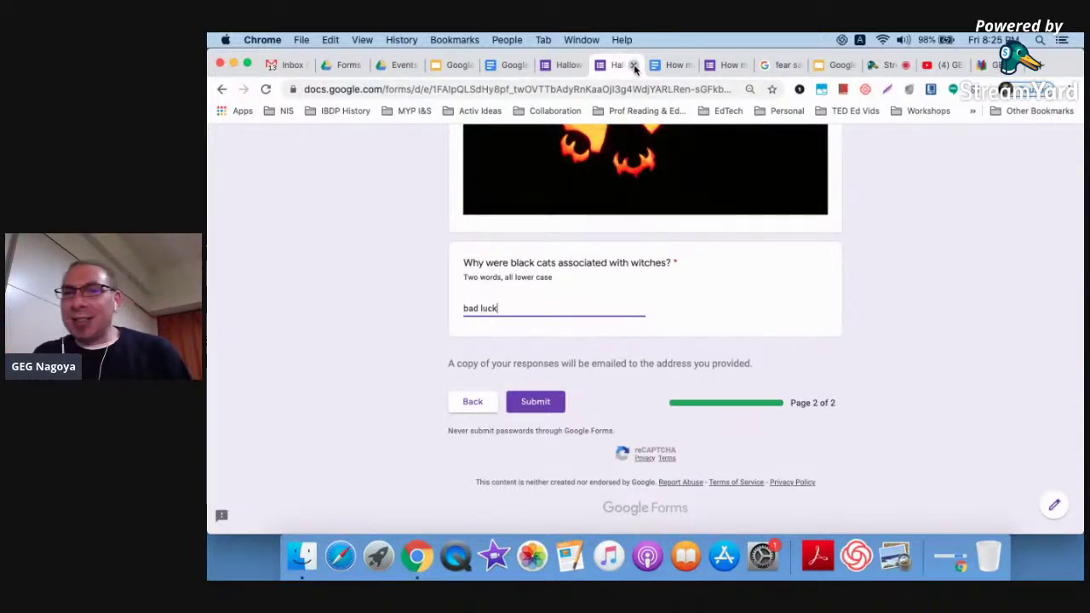
pyautogui.click(749, 228)
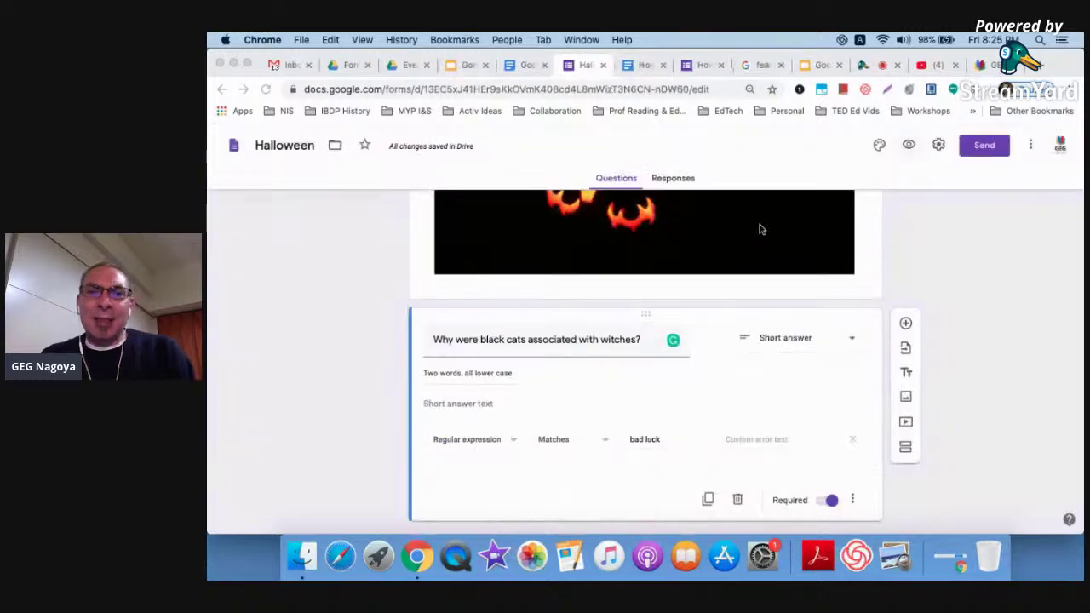
# Add a new section after the black cats question.
pyautogui.scroll(-1, 659, 439)
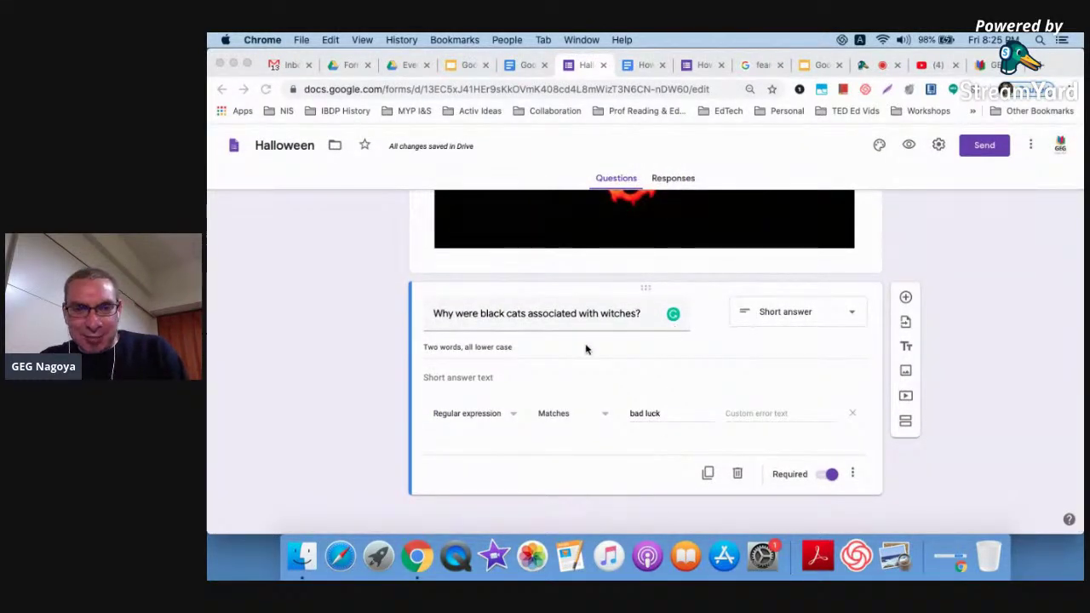
pyautogui.click(906, 422)
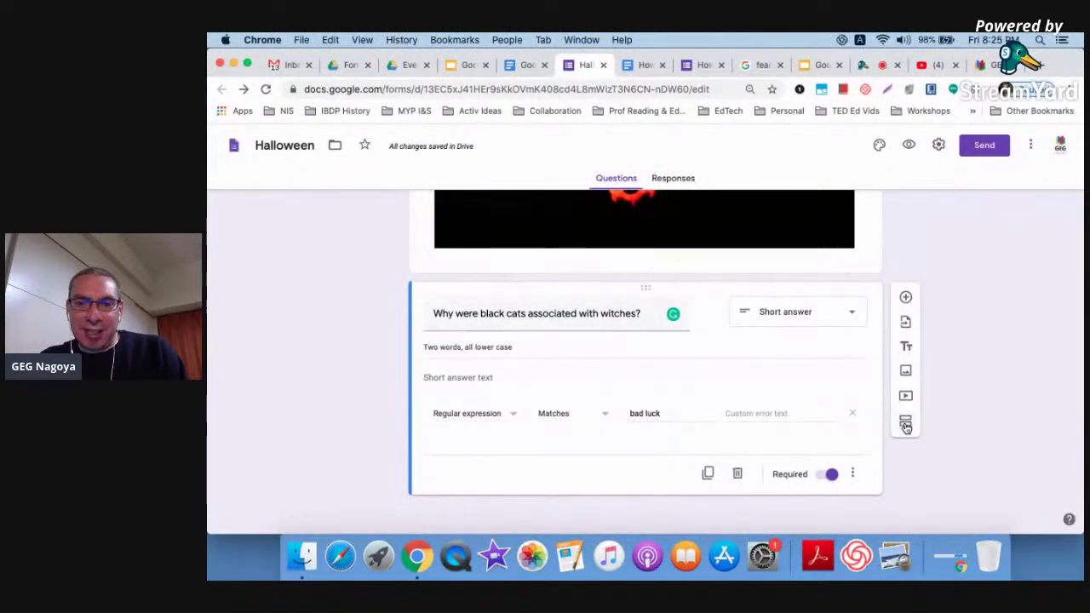
pyautogui.click(906, 422)
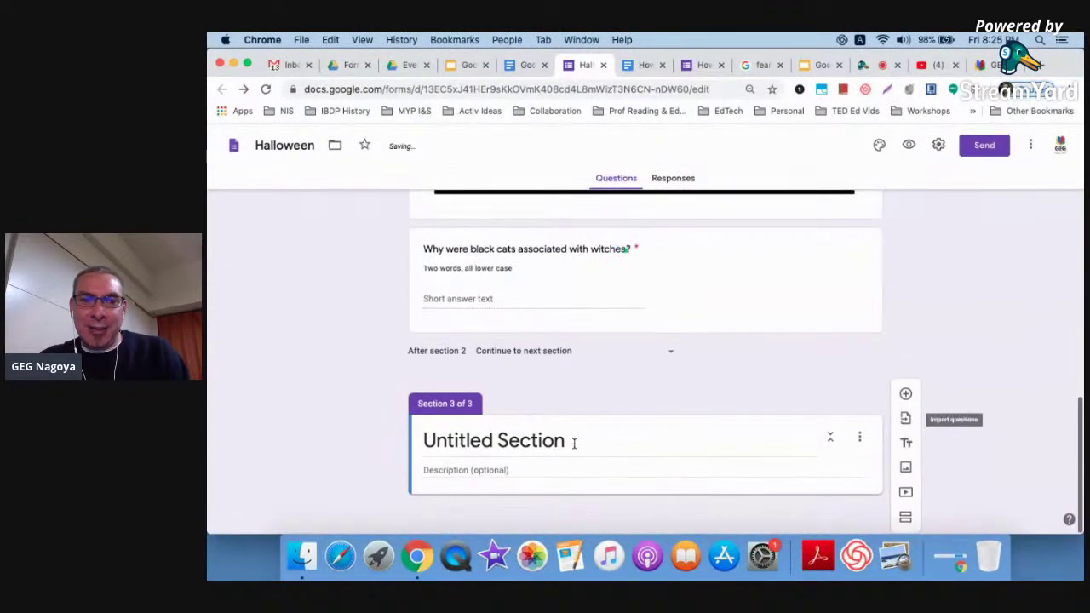
# Title section 3 "Yes, they were considered bad luck!".
pyautogui.click(562, 442)
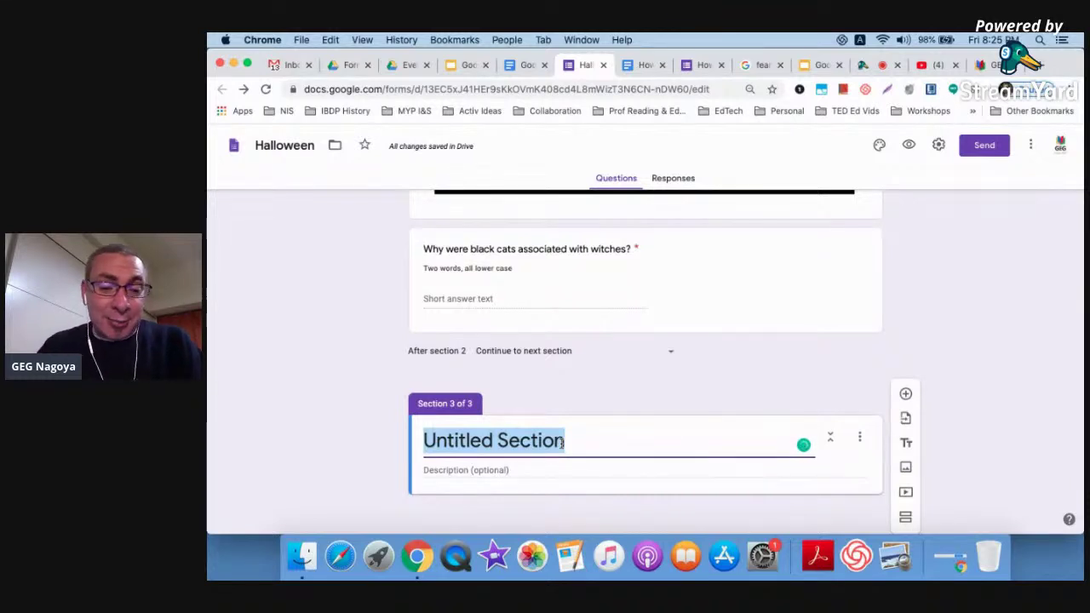
pyautogui.write('Ba')
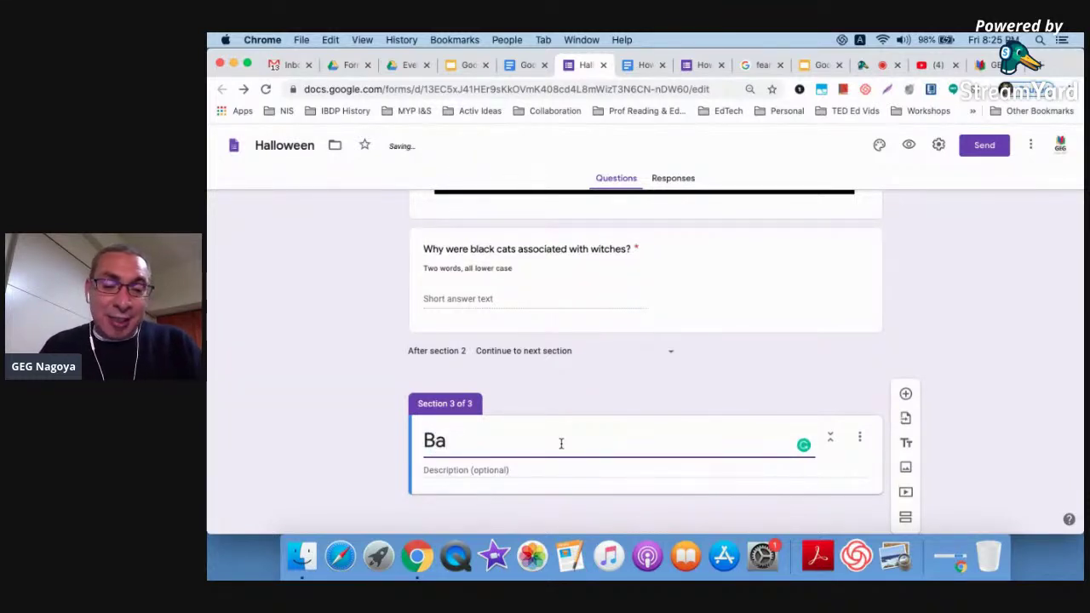
pyautogui.write('d Luyck')
pyautogui.press('BackSpace')
pyautogui.press('BackSpace')
pyautogui.press('BackSpace')
pyautogui.press('BackSpace')
pyautogui.press('BackSpace')
pyautogui.press('BackSpace')
pyautogui.press('BackSpace')
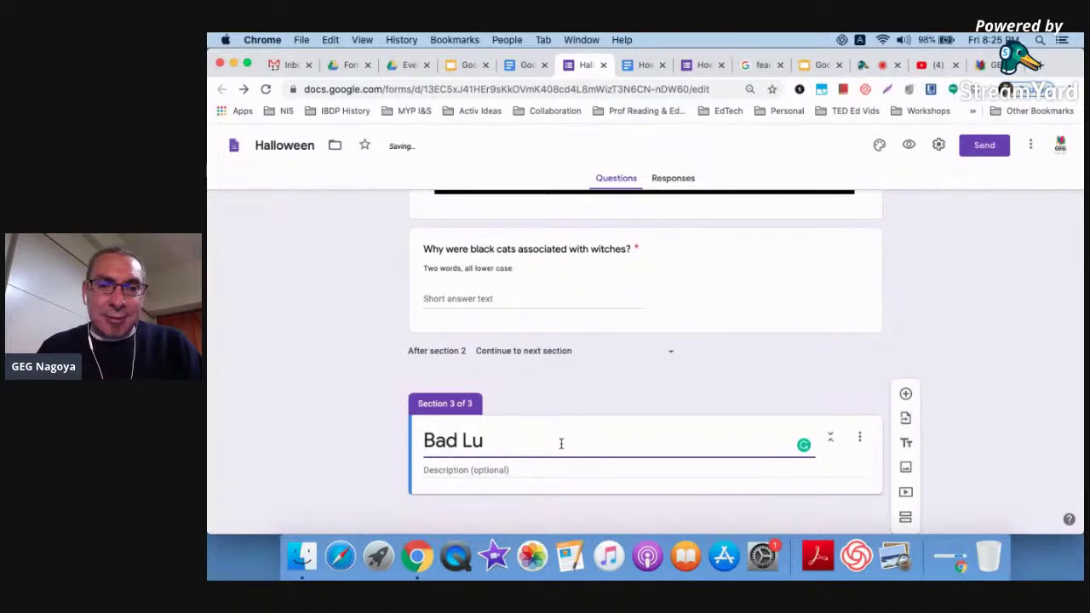
pyautogui.press('BackSpace')
pyautogui.press('BackSpace')
pyautogui.write('Yes, ')
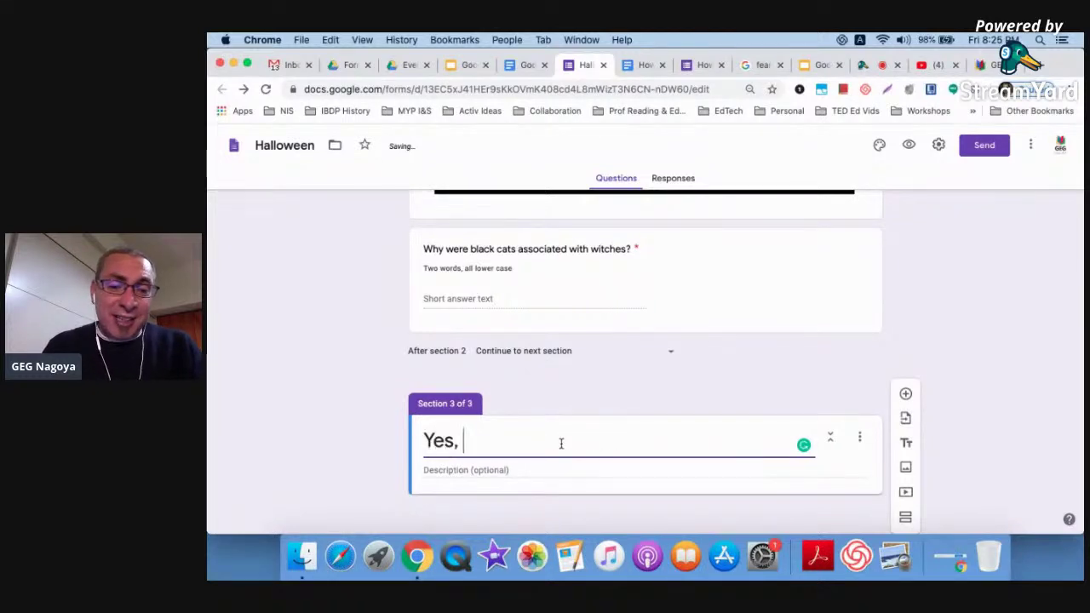
pyautogui.write('they were cons')
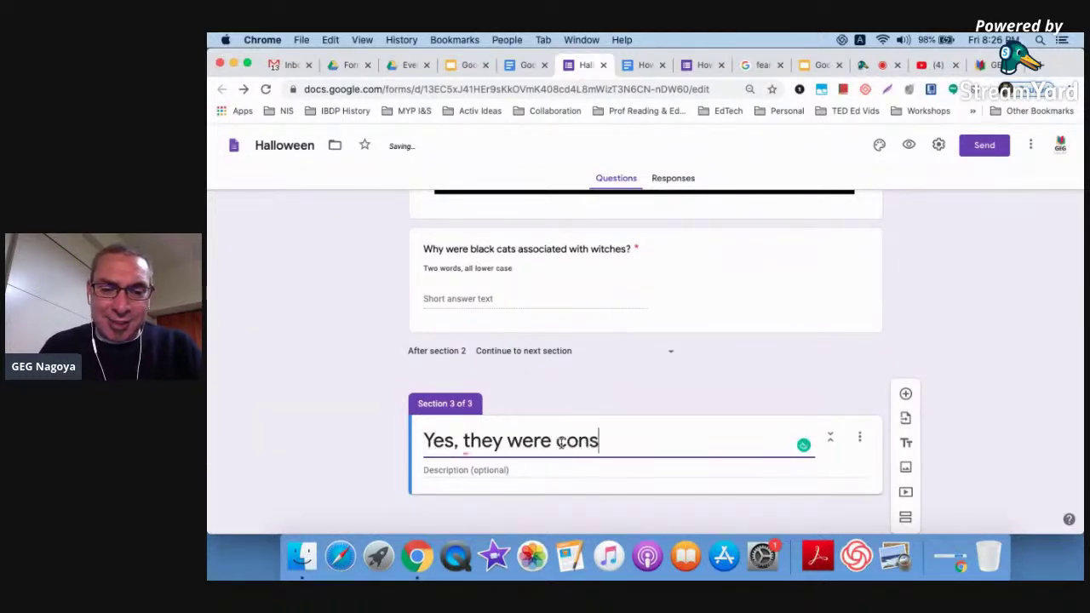
pyautogui.write('idered bad luck!')
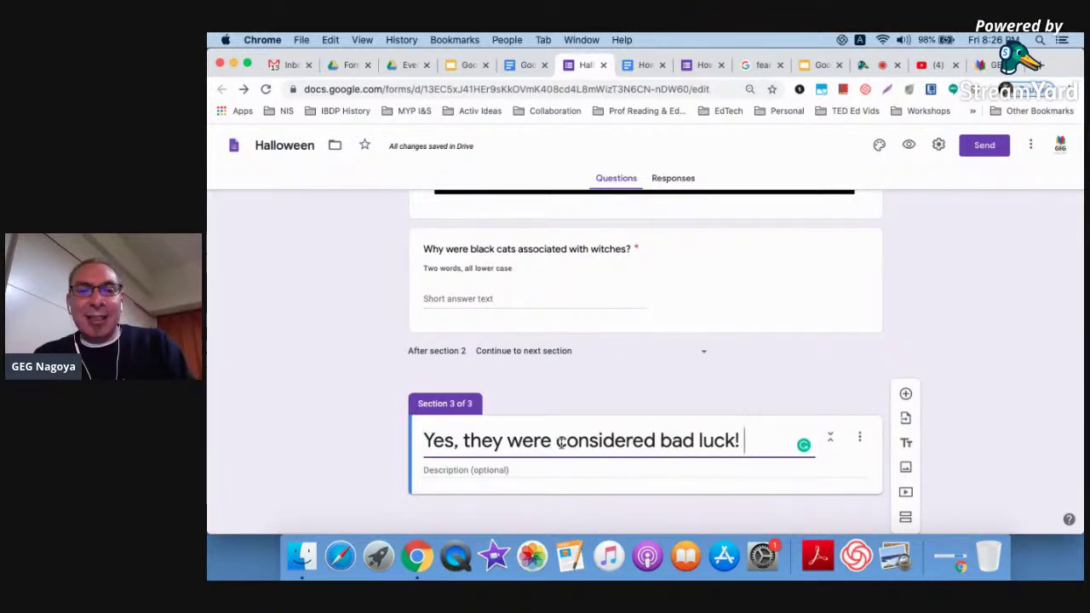
# Copy the paragraph on Halloween's origins under the Samhain answer in the "How much do you know about Halloween?" document.
pyautogui.click(517, 469)
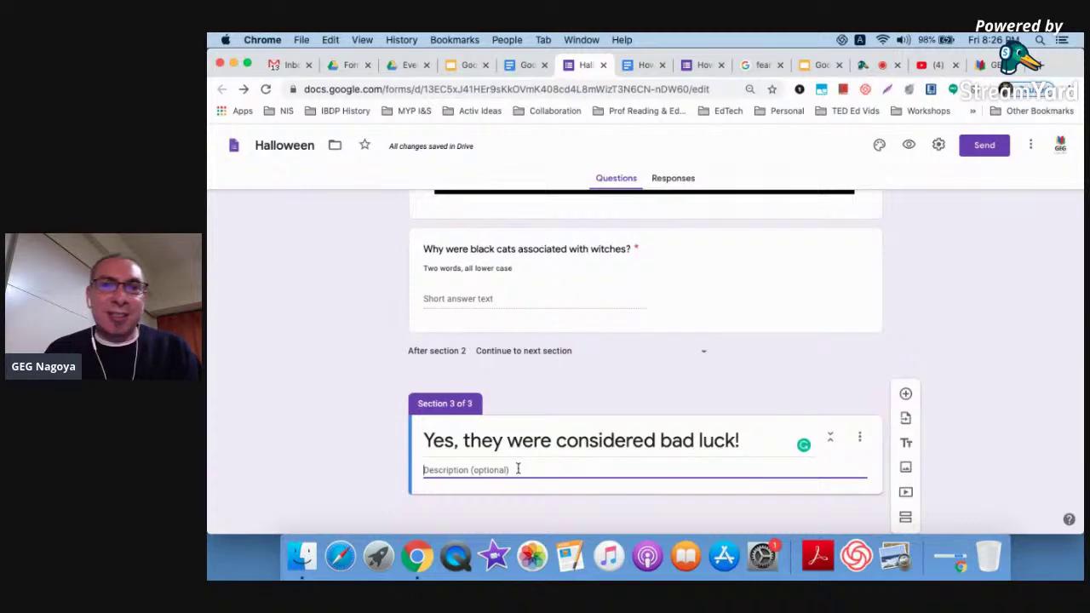
pyautogui.click(521, 66)
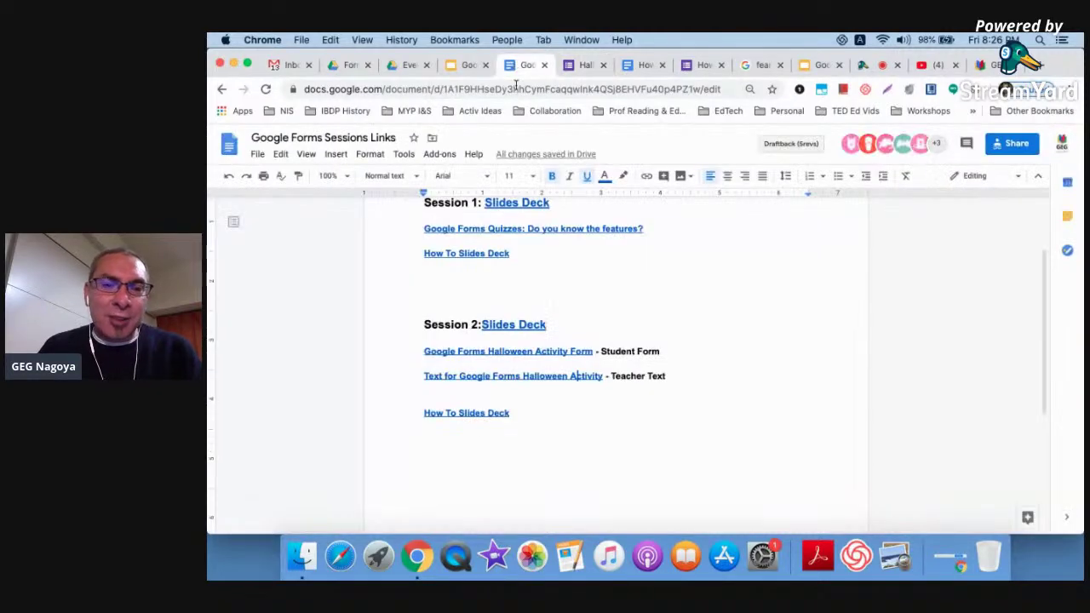
pyautogui.click(637, 65)
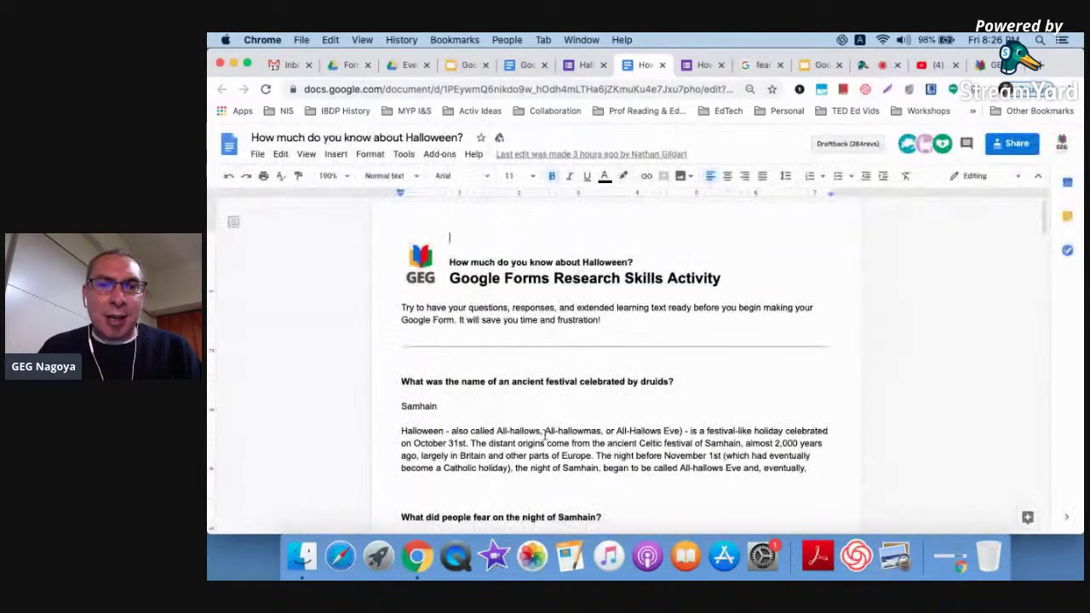
pyautogui.click(586, 431)
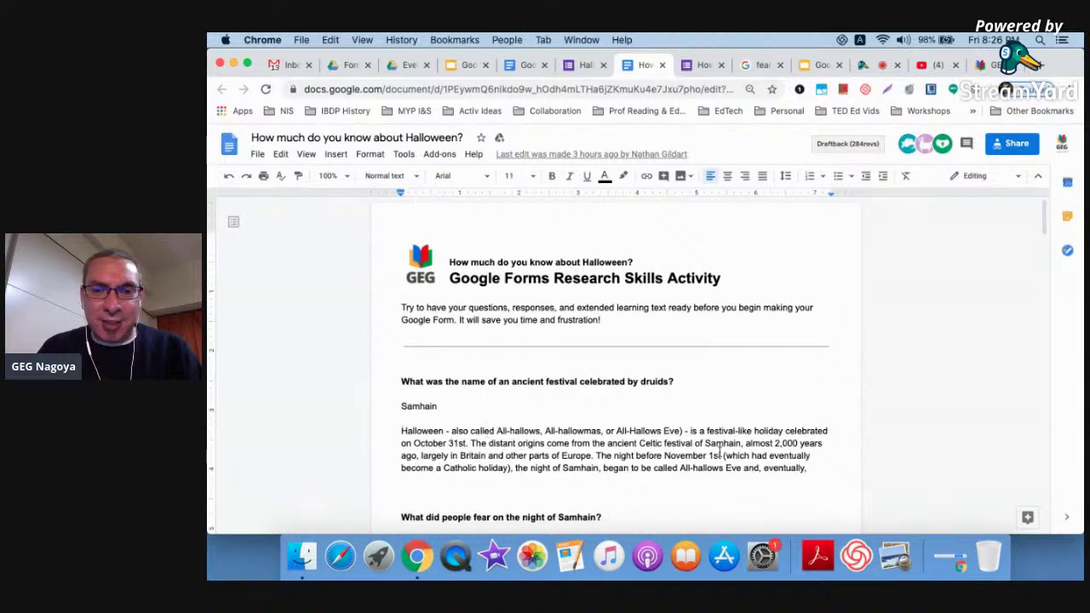
pyautogui.keyDown('shift'); pyautogui.click(812, 469); pyautogui.keyUp('shift')
pyautogui.press('super+c')
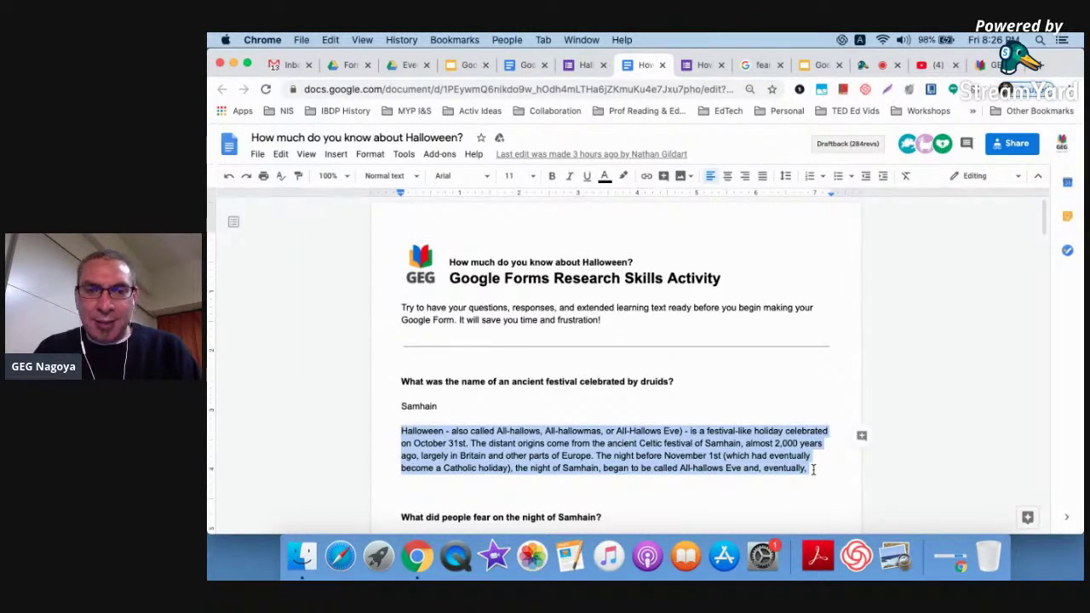
# Paste the copied paragraph as section 3's description in the Halloween form and trim its ending to "All-hallows Eve.".
pyautogui.click(694, 66)
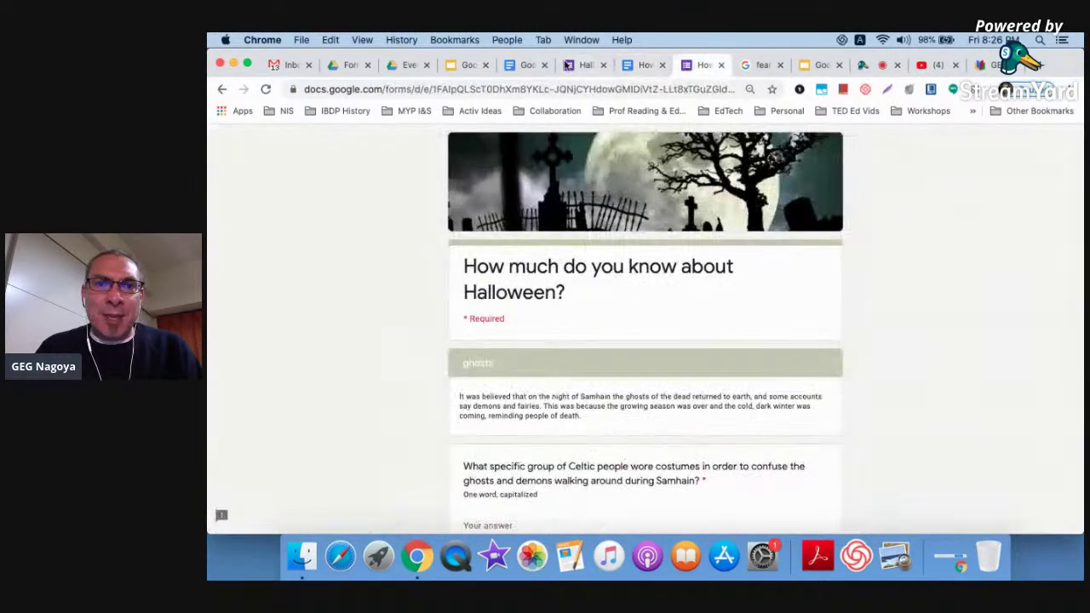
pyautogui.click(586, 66)
pyautogui.press('super+v')
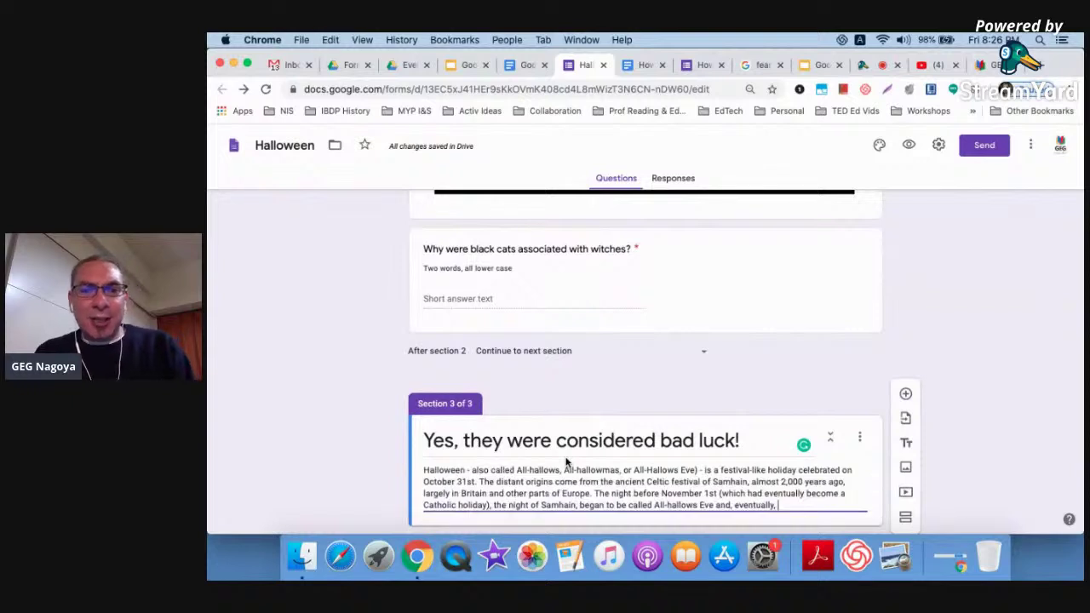
pyautogui.press('BackSpace')
pyautogui.press('BackSpace')
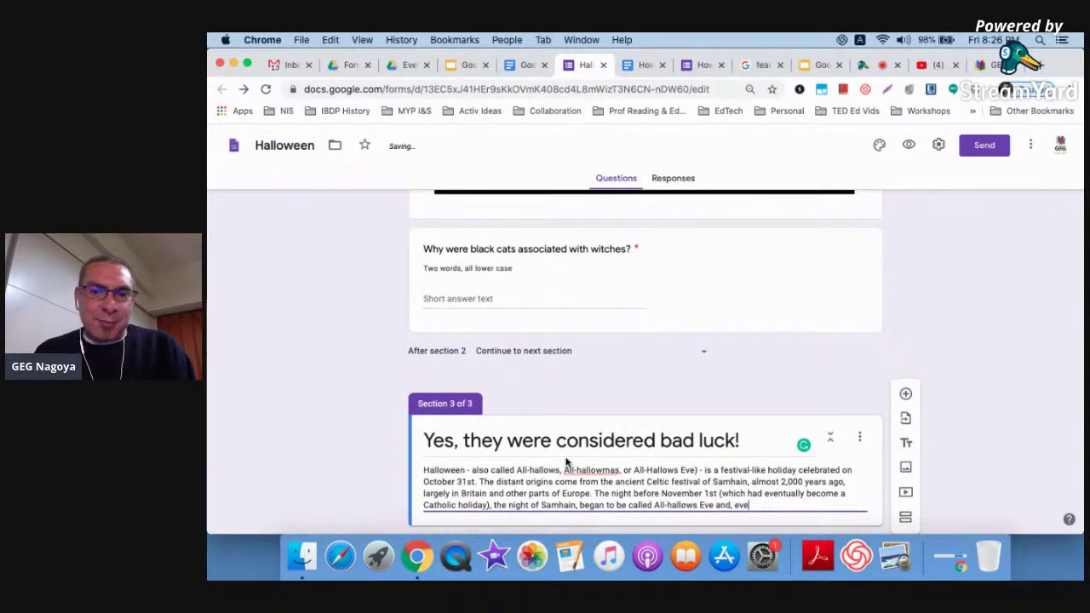
pyautogui.press('BackSpace')
pyautogui.press('BackSpace')
pyautogui.write('.')
pyautogui.scroll(-1, 958, 441)
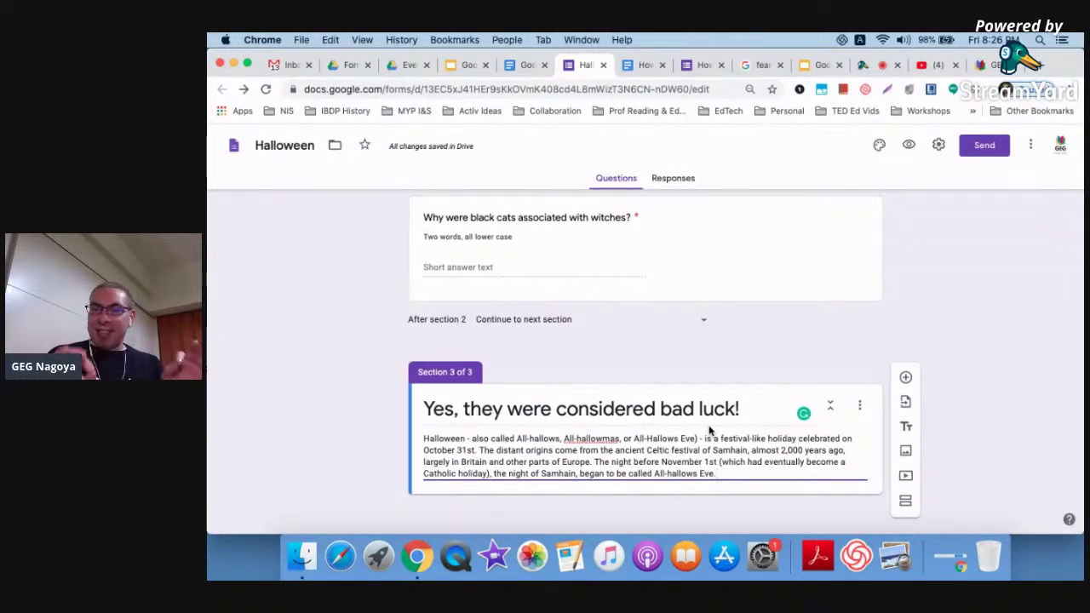
pyautogui.click(507, 271)
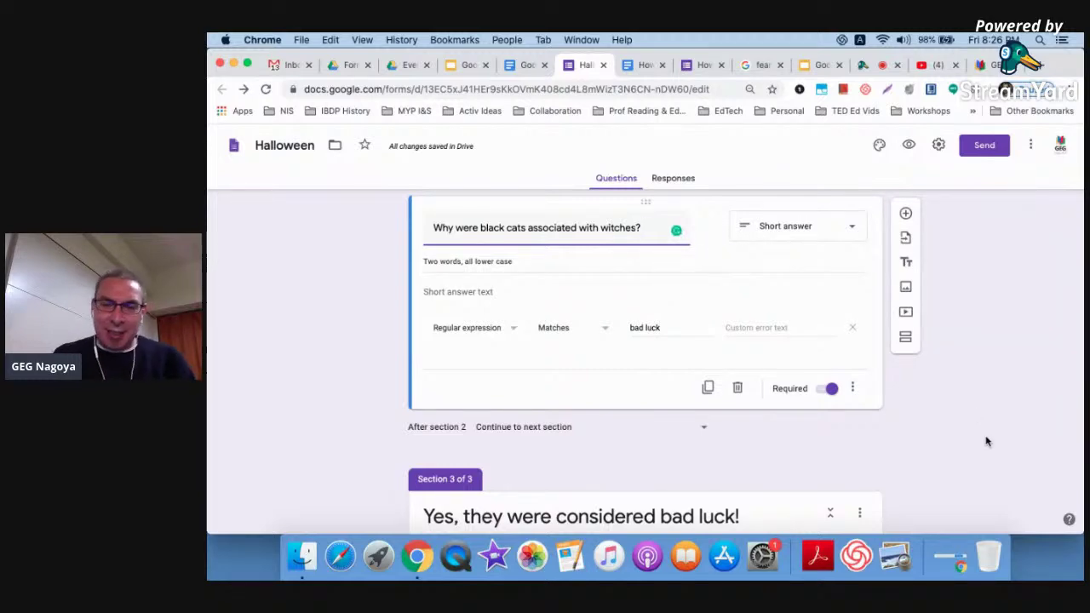
pyautogui.scroll(-3, 986, 441)
pyautogui.tripleClick(783, 474)
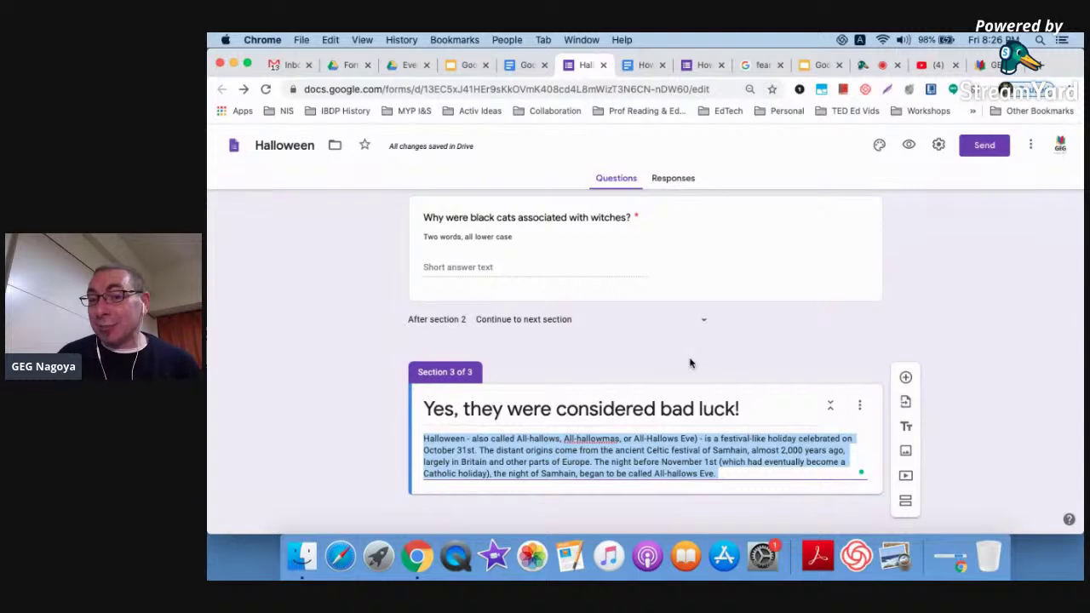
# Add a required short-answer question to section 3 reading "What was the Druid festival?".
pyautogui.click(905, 378)
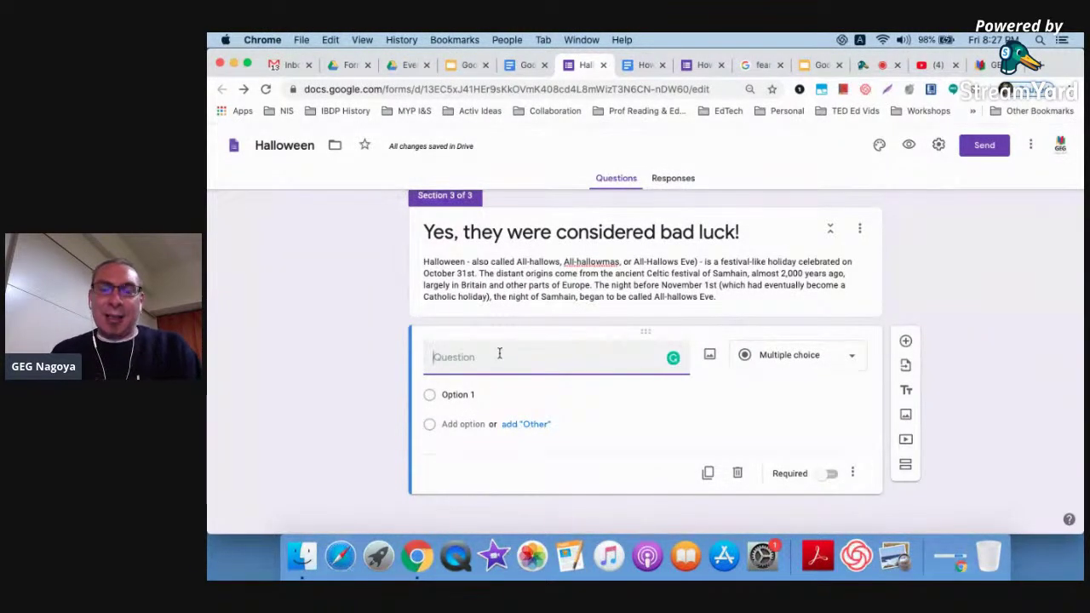
pyautogui.write('What was')
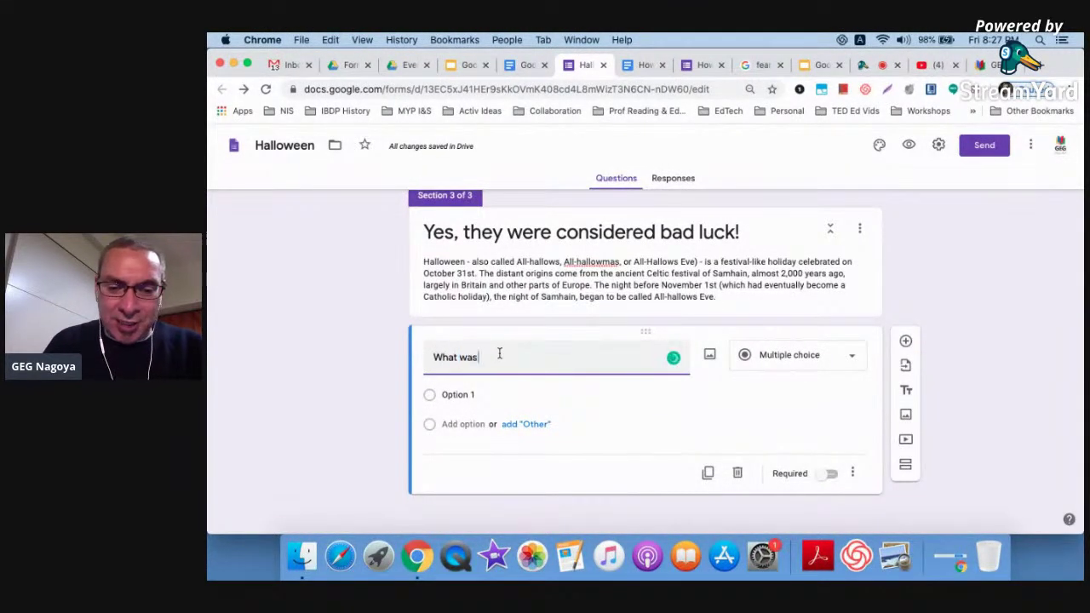
pyautogui.write(' the Druid festival?')
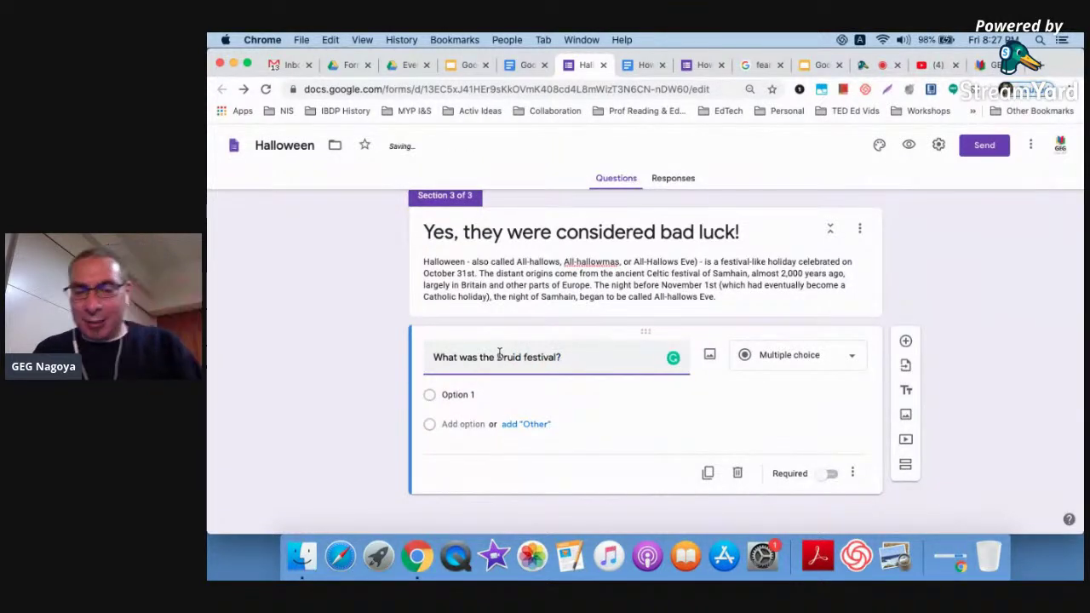
pyautogui.click(797, 364)
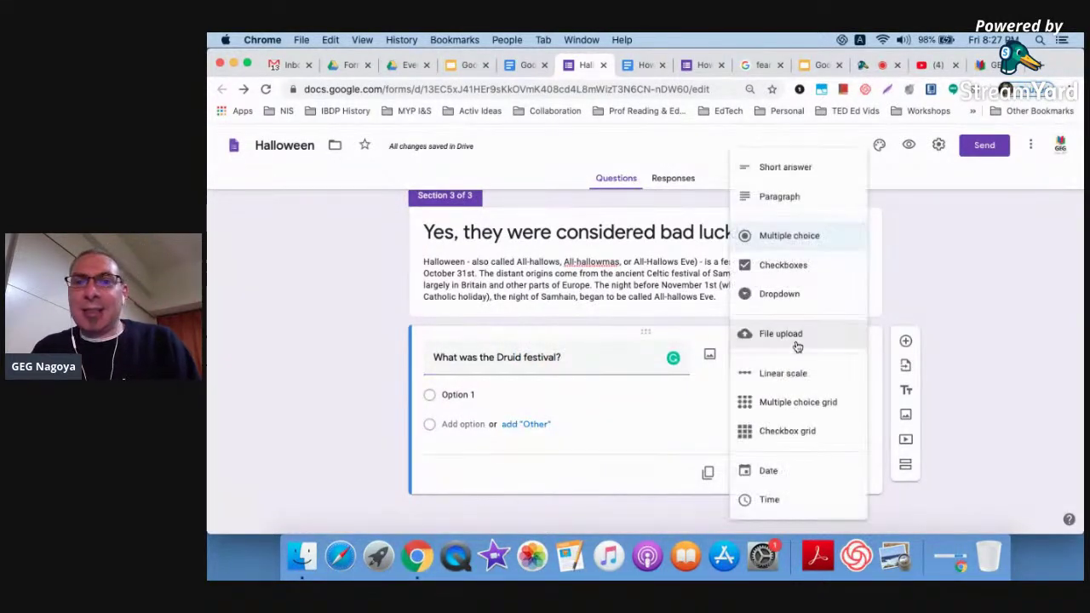
pyautogui.click(789, 166)
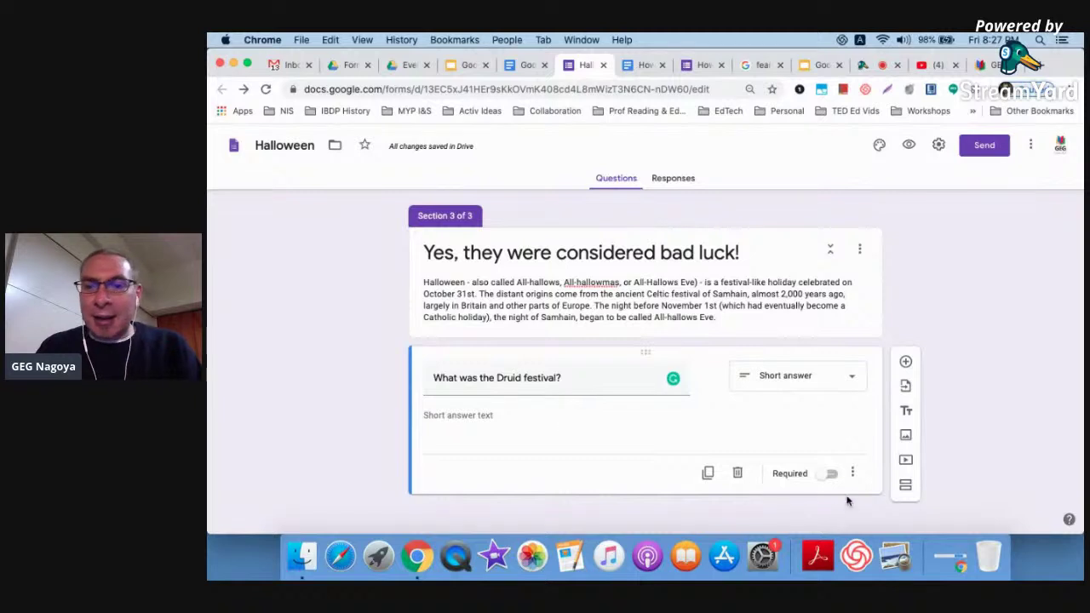
pyautogui.click(831, 473)
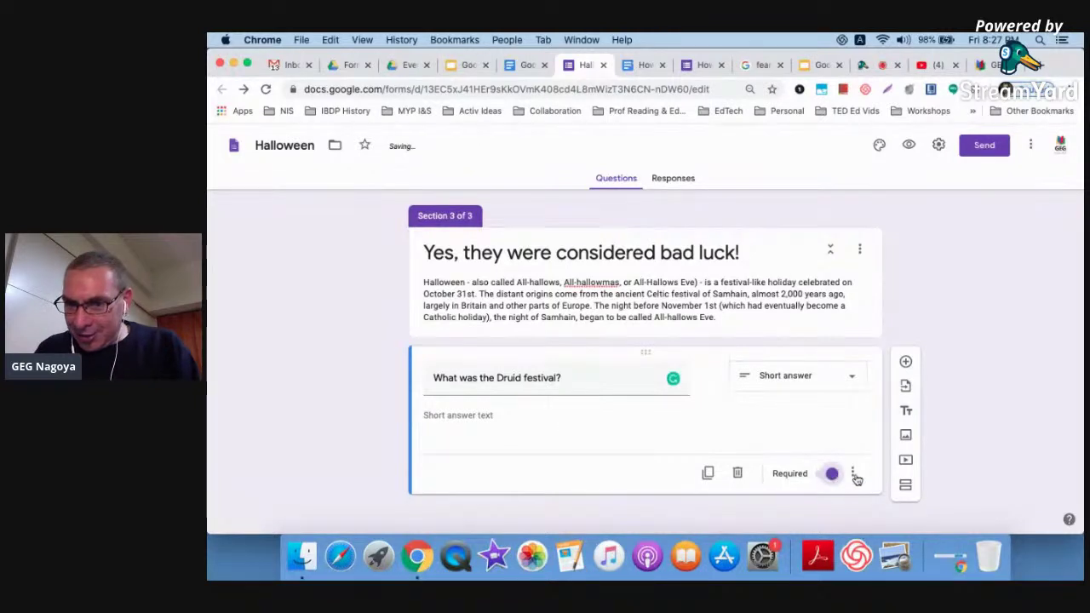
# Add a description to the Druid festival question reading "One word, first letter is upper case".
pyautogui.click(853, 474)
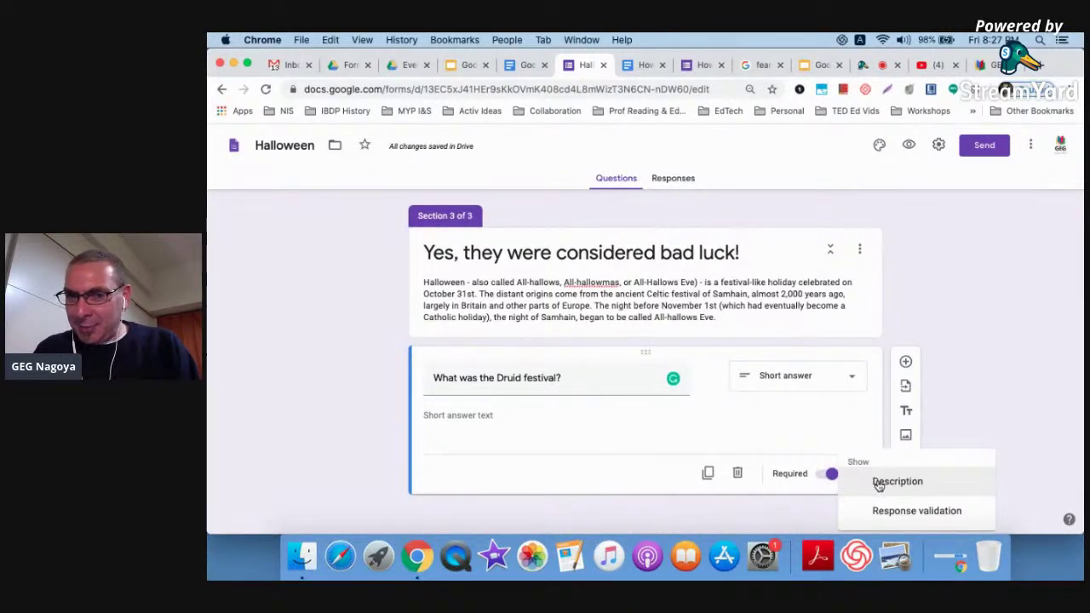
pyautogui.click(880, 484)
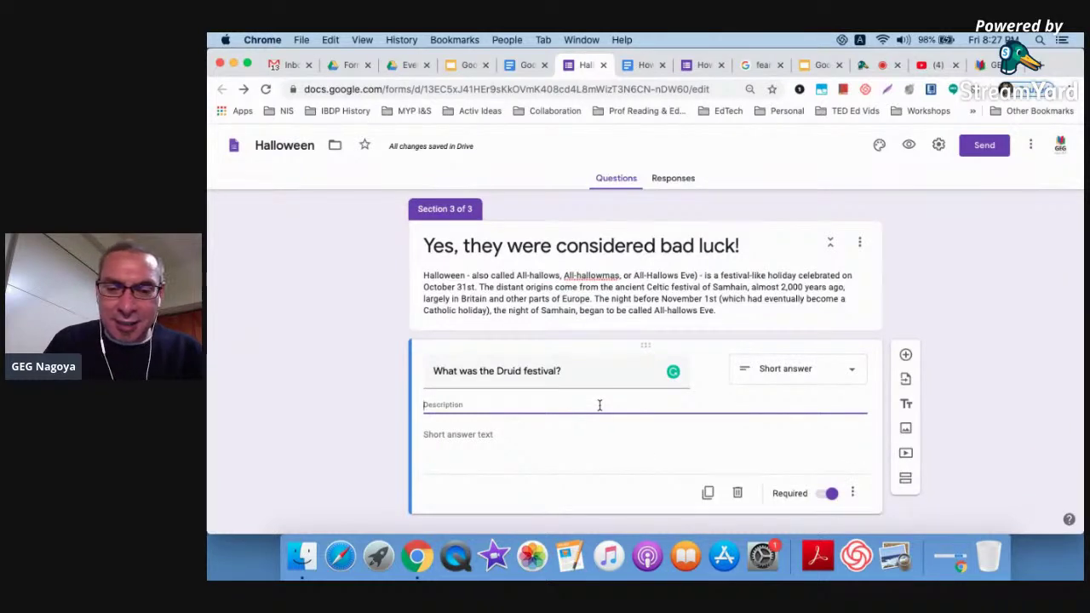
pyautogui.write('One word,')
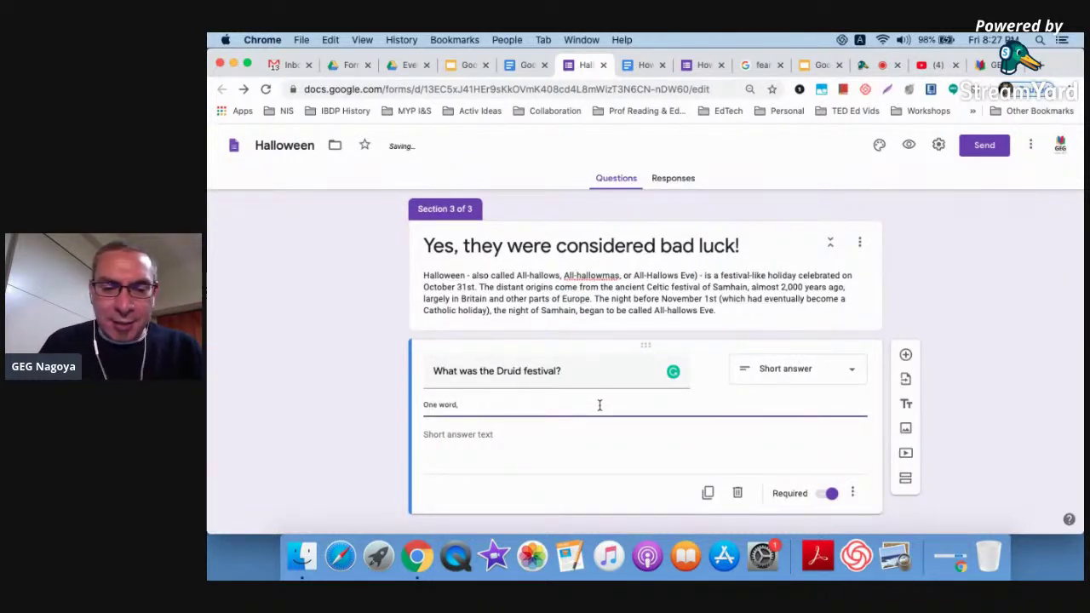
pyautogui.write(' first letter is upper case')
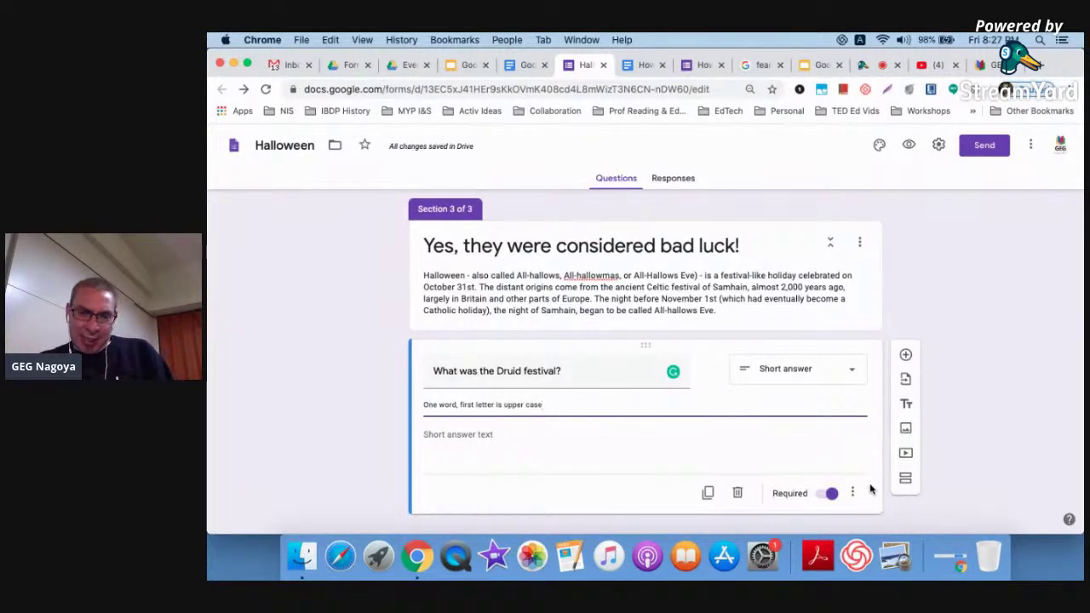
# Add response validation to the Druid festival question, using a regular expression with the Matches condition.
pyautogui.scroll(2, 875, 480)
pyautogui.scroll(3, 875, 479)
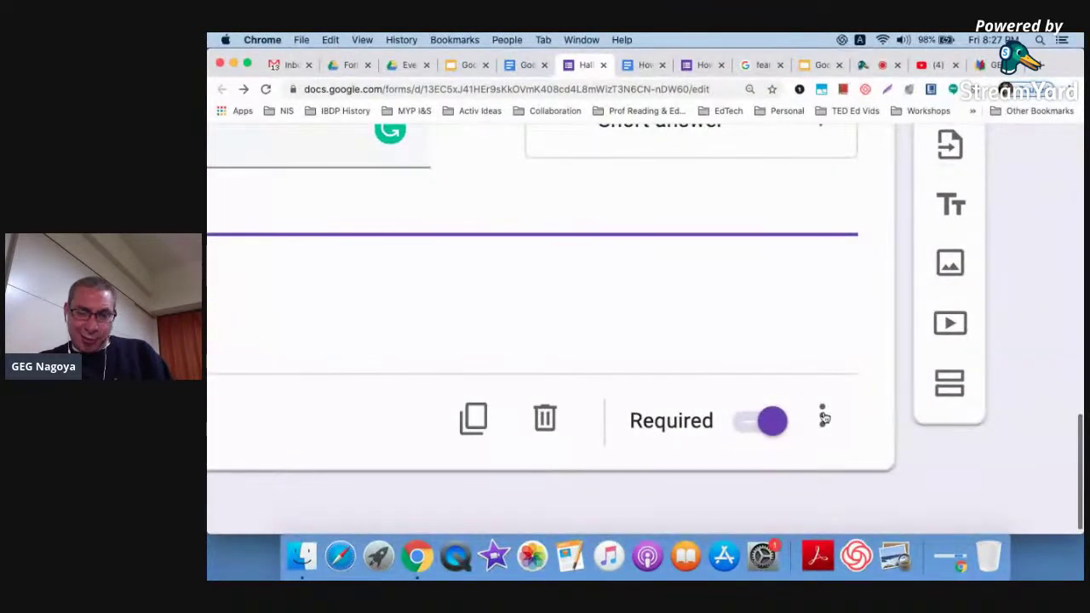
pyautogui.scroll(-5, 825, 419)
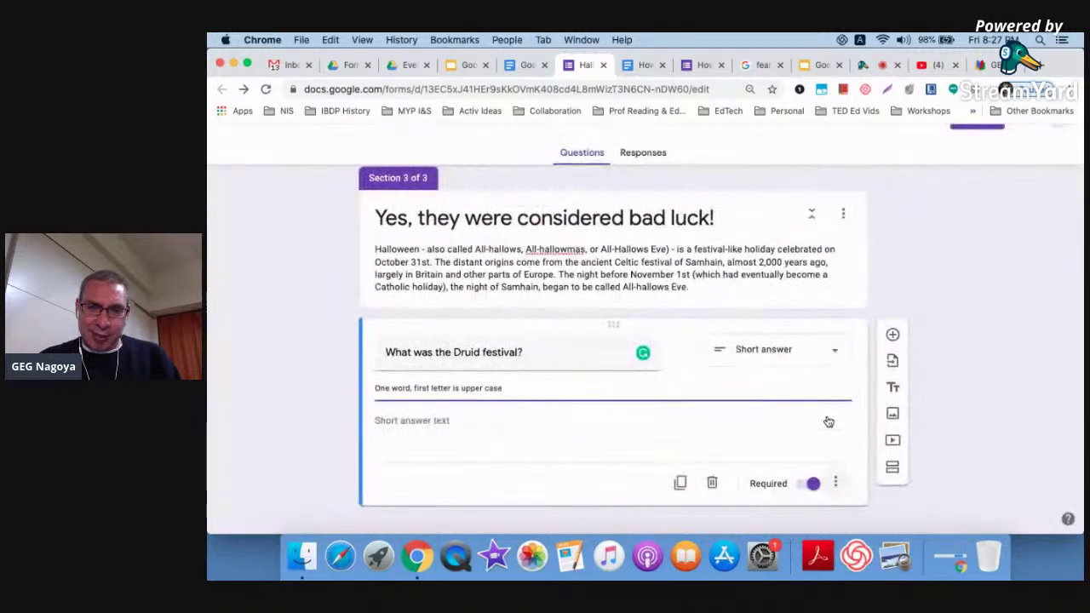
pyautogui.click(835, 483)
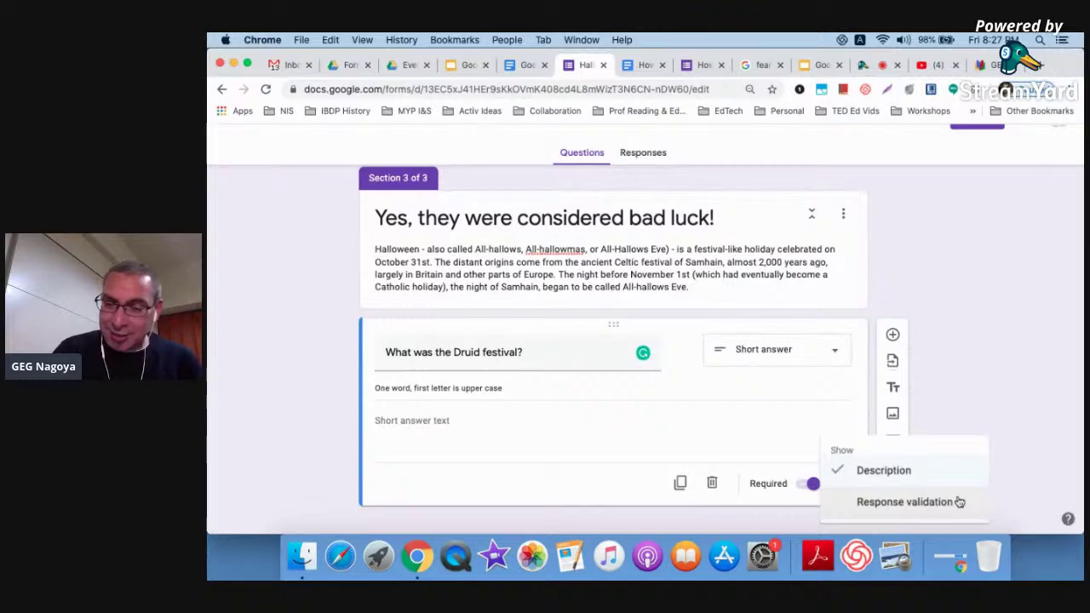
pyautogui.click(926, 503)
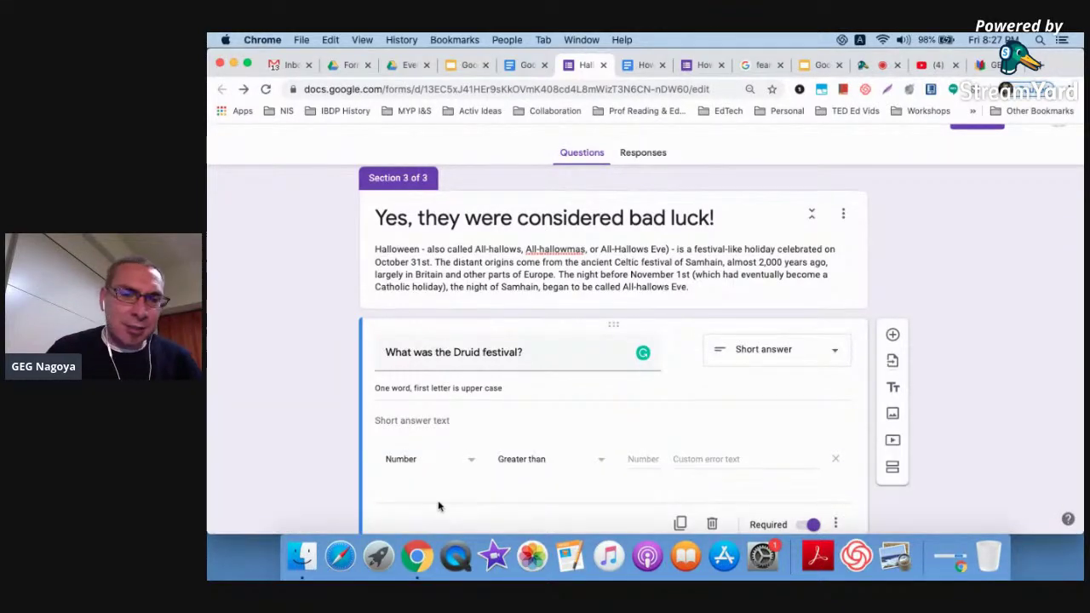
pyautogui.scroll(5, 439, 506)
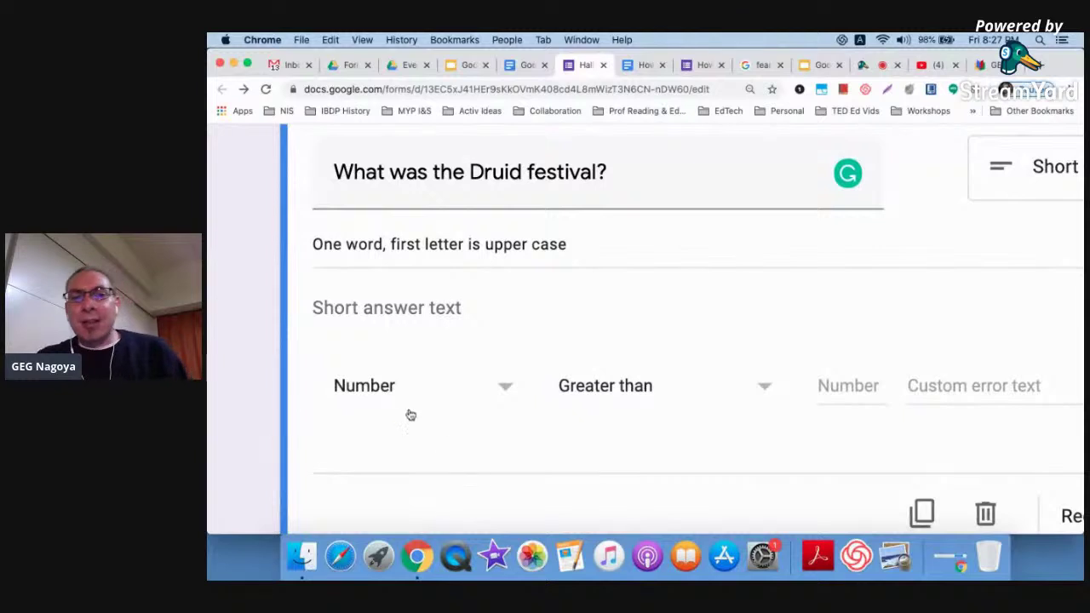
pyautogui.click(429, 390)
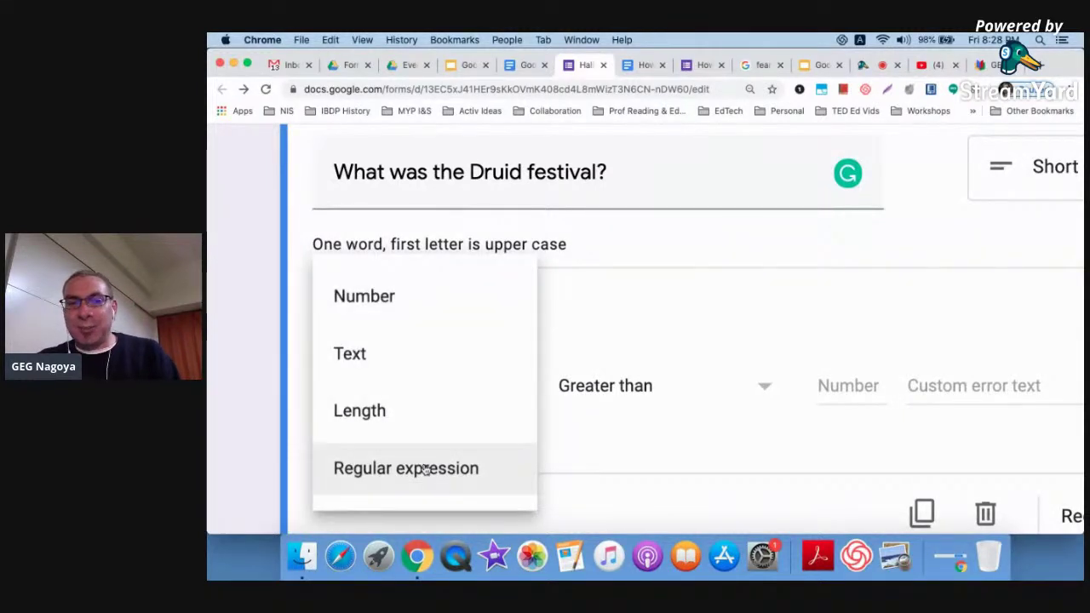
pyautogui.click(365, 365)
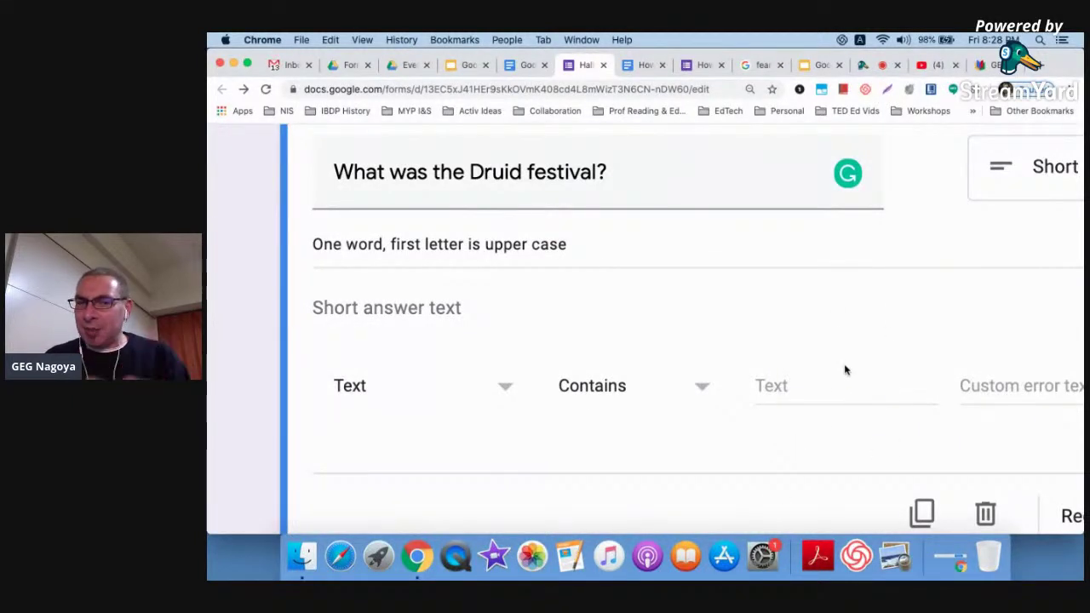
pyautogui.click(507, 388)
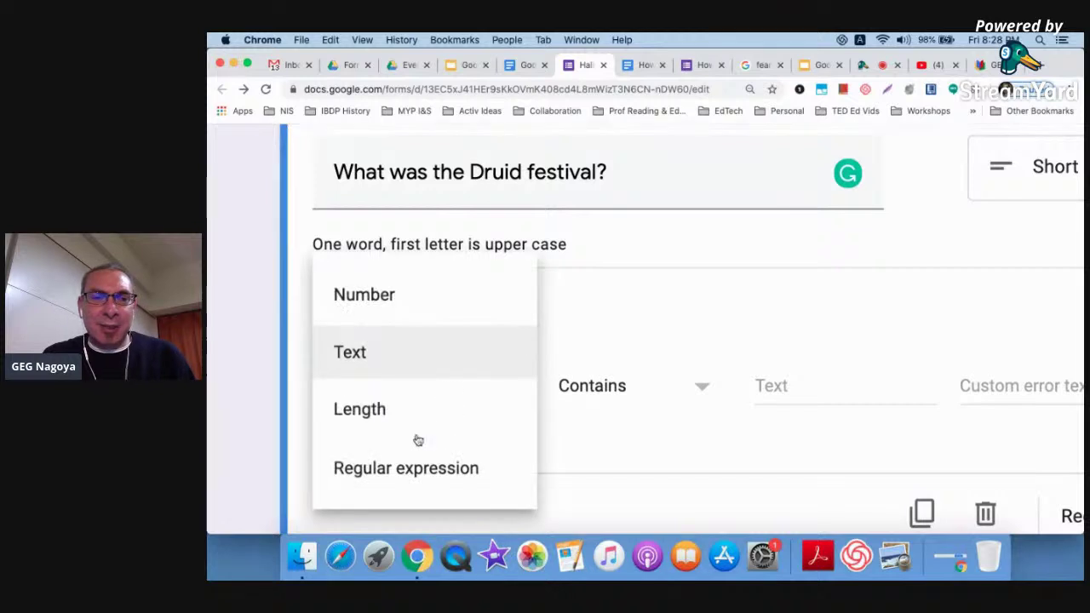
pyautogui.click(412, 462)
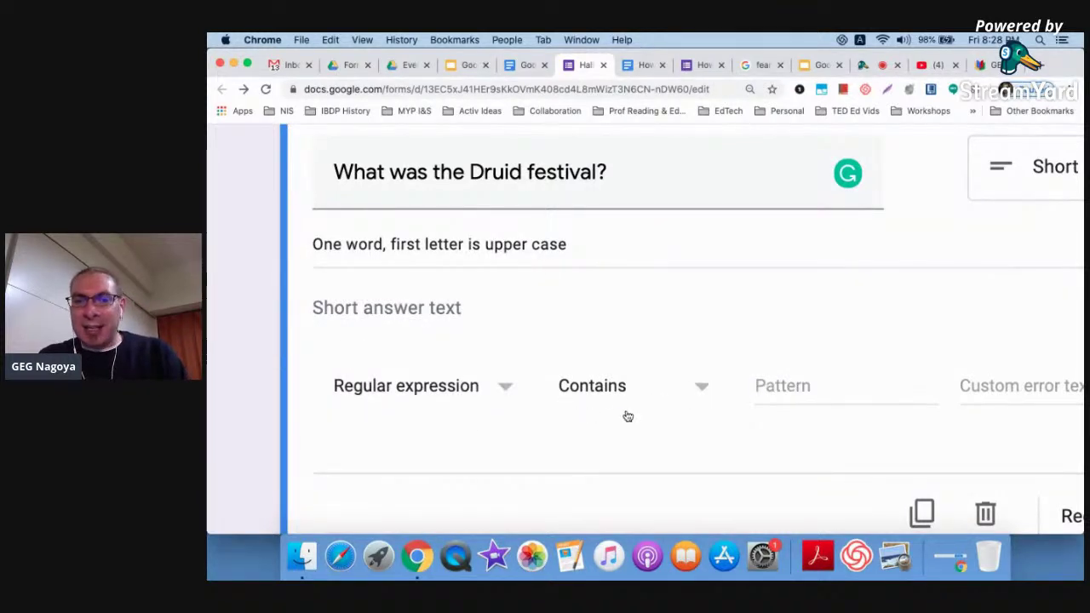
pyautogui.click(698, 396)
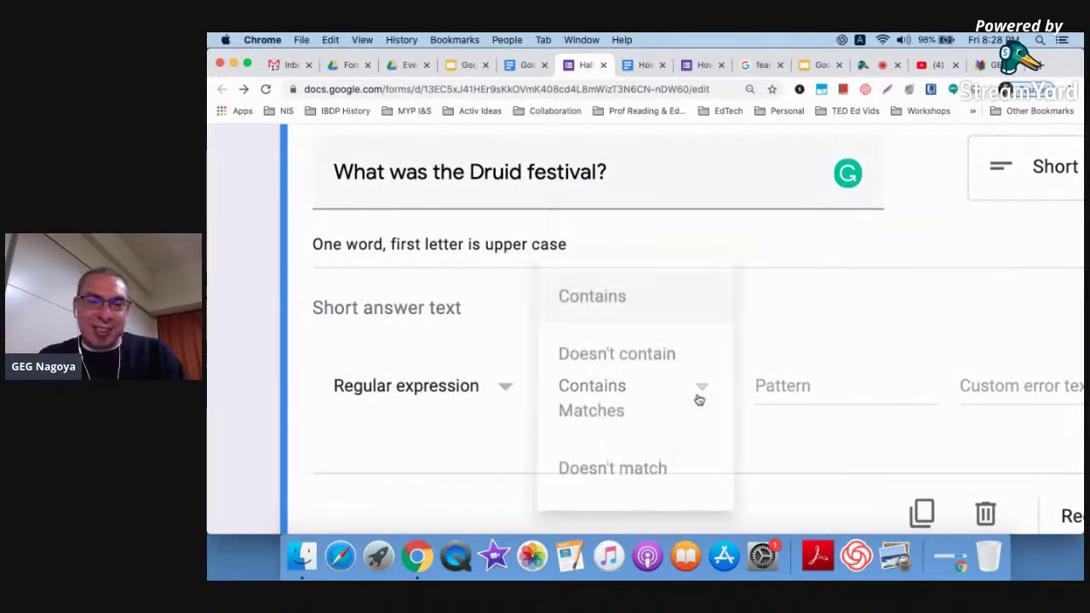
pyautogui.click(587, 412)
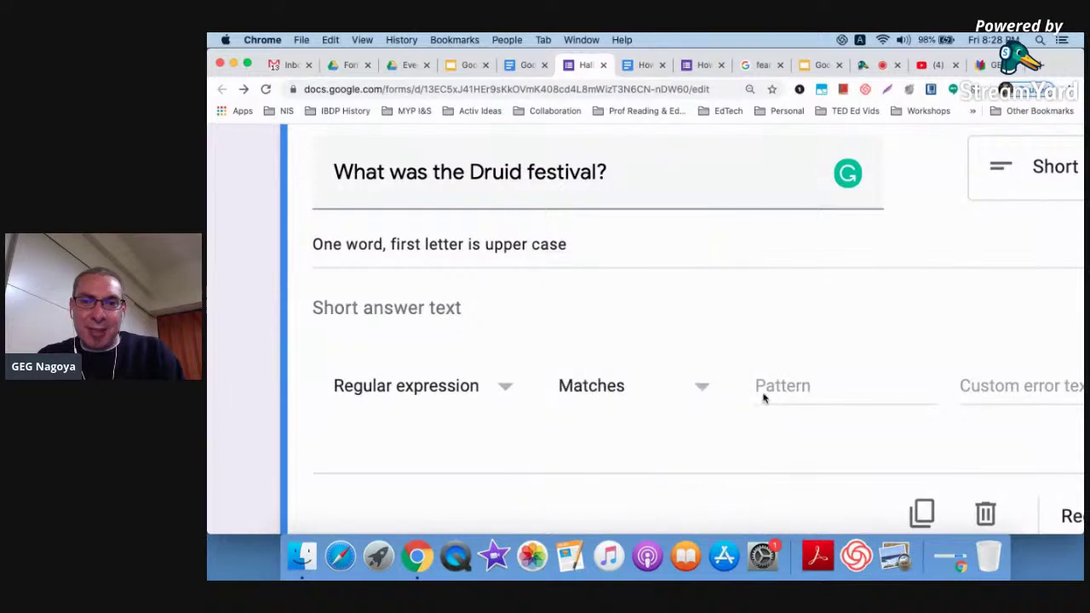
# Set the validation pattern of the Druid festival question to "Samhain".
pyautogui.click(790, 384)
pyautogui.write('Sam')
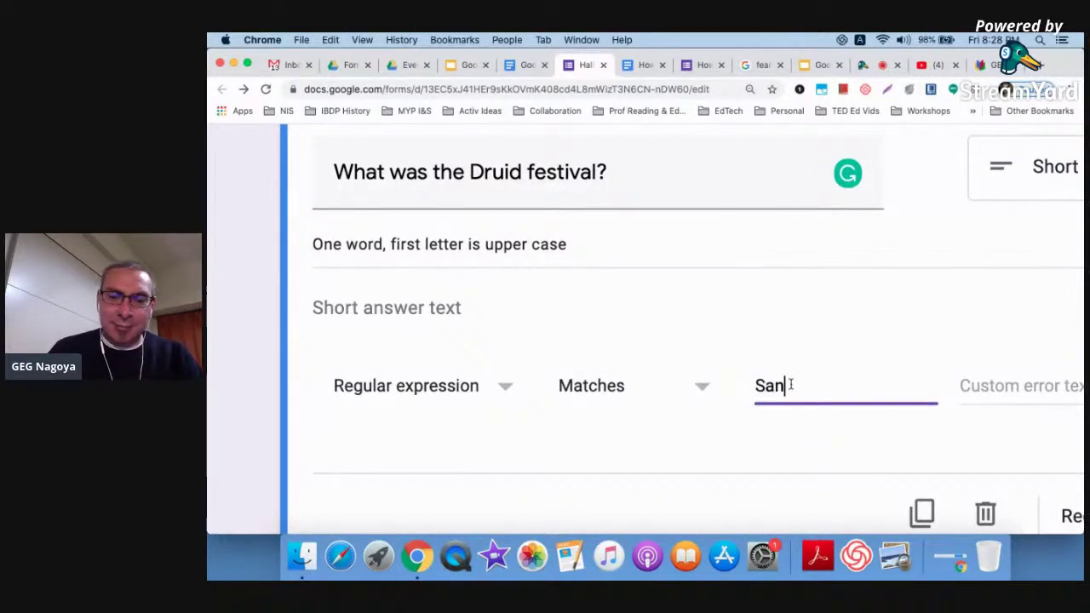
pyautogui.write('hain')
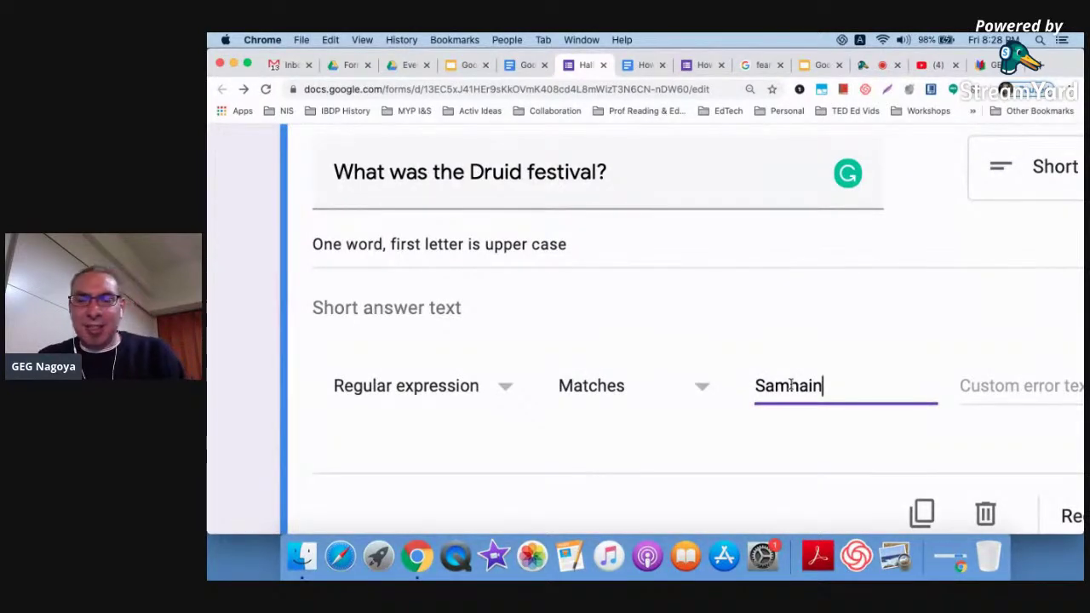
pyautogui.scroll(-5, 790, 385)
pyautogui.scroll(-1, 791, 384)
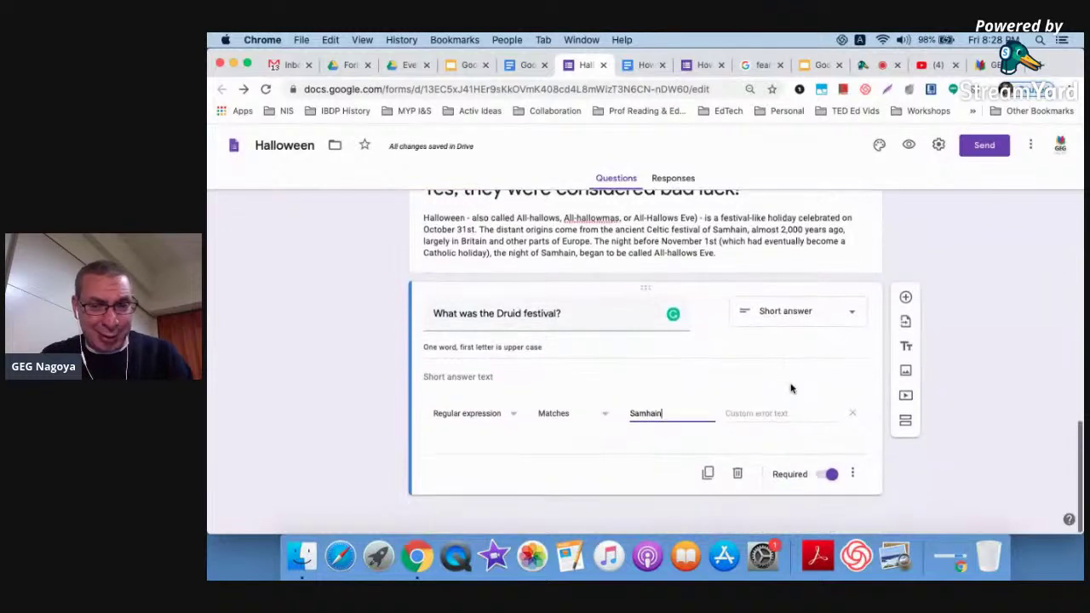
# Set the custom error text of the Druid festival question to "Whoopsie daisy!".
pyautogui.click(760, 416)
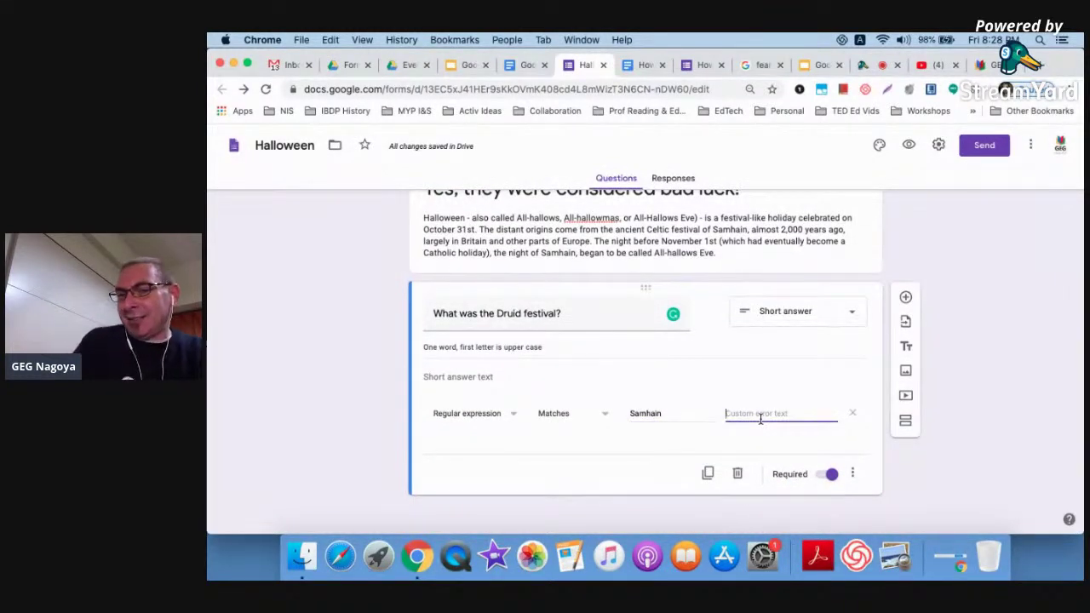
pyautogui.write('Oopsie daisy!')
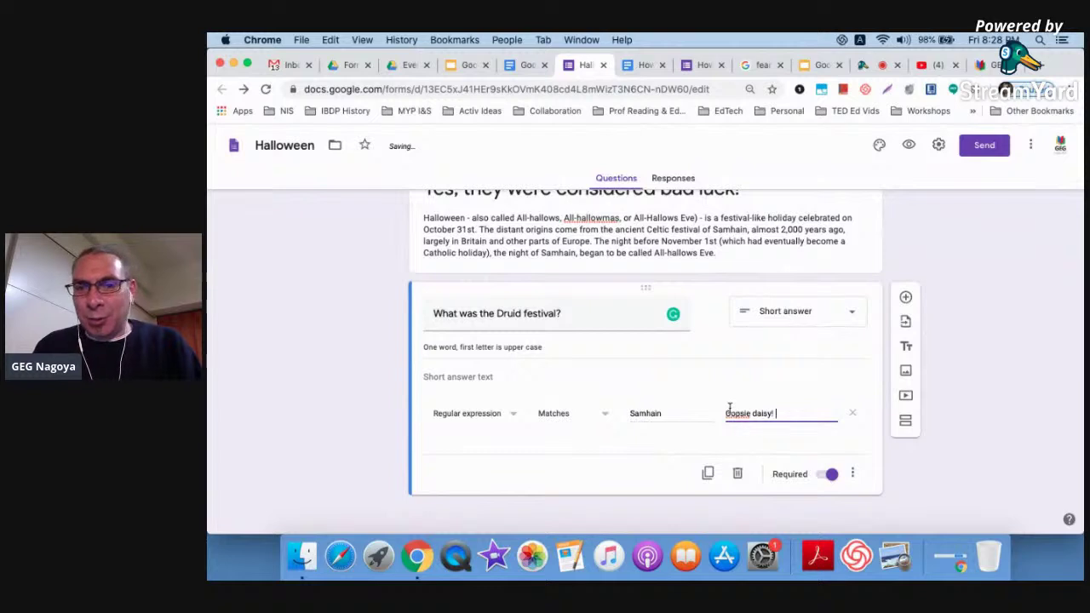
pyautogui.write('Who')
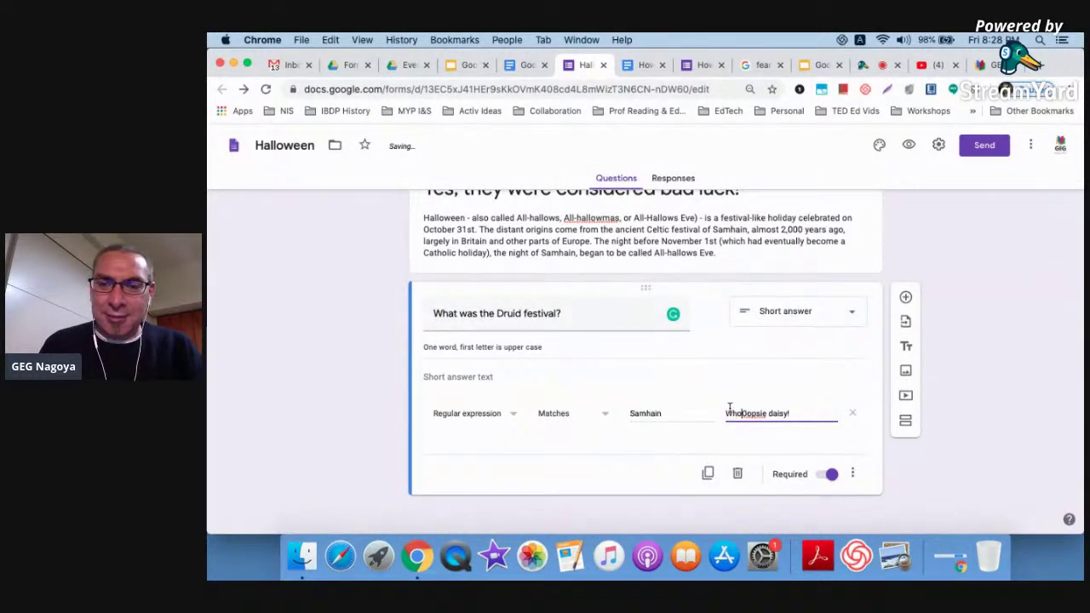
pyautogui.press('Right')
pyautogui.press('BackSpace')
pyautogui.press('BackSpace')
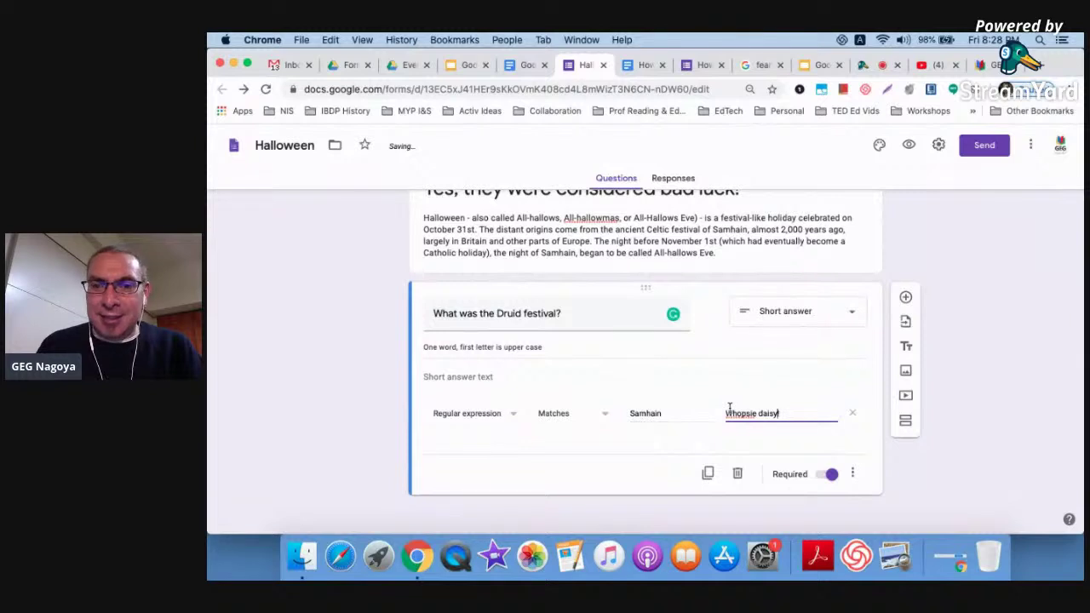
pyautogui.press('Right')
pyautogui.press('Right')
pyautogui.press('Right')
pyautogui.write('o')
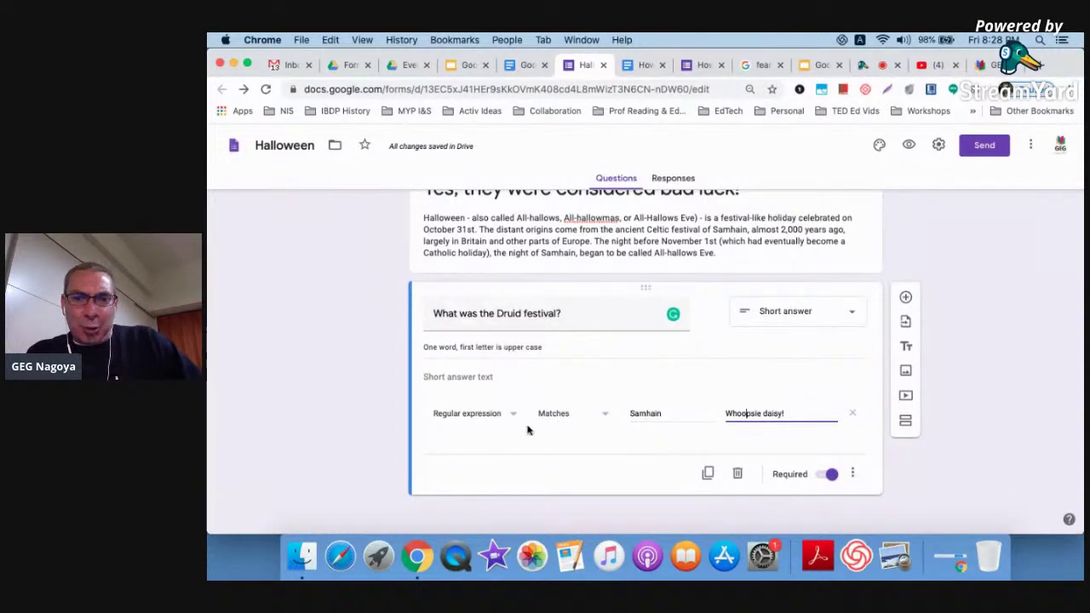
# Add a fourth section titled "Yes, the Druids!" with the placeholder description "Text".
pyautogui.click(905, 423)
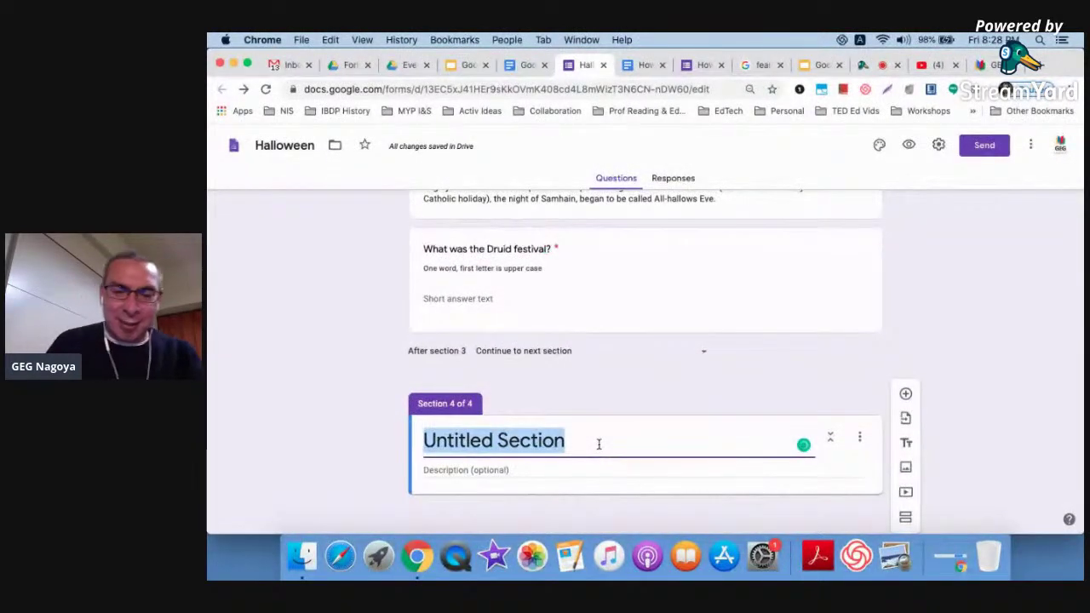
pyautogui.write('Yes, the')
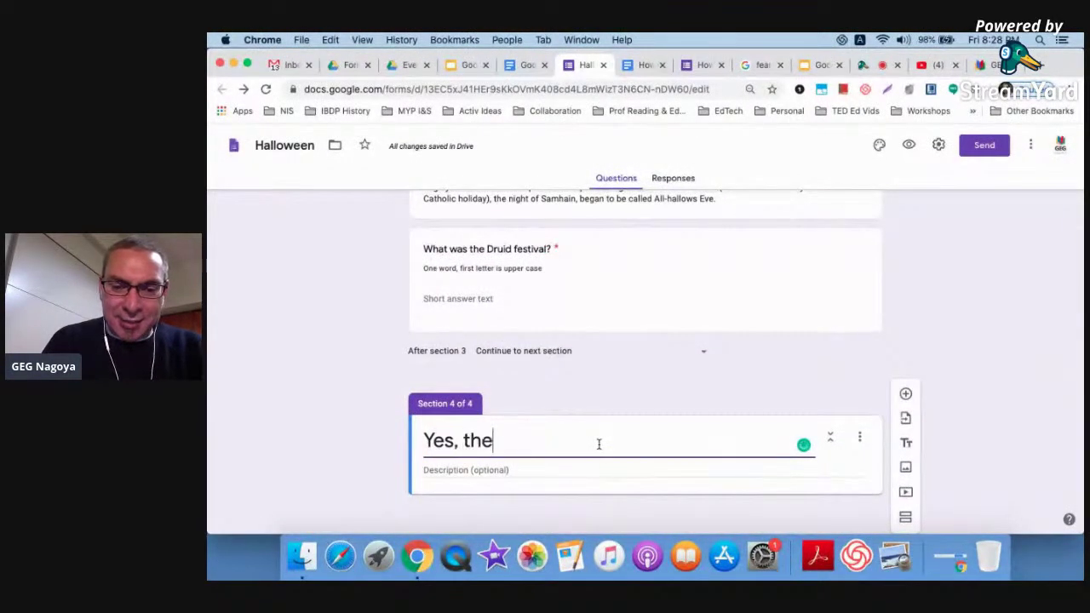
pyautogui.write(' Duids!')
pyautogui.press('Left')
pyautogui.press('Left')
pyautogui.press('Left')
pyautogui.press('Left')
pyautogui.press('Left')
pyautogui.write('r')
pyautogui.click(659, 470)
pyautogui.write('Text')
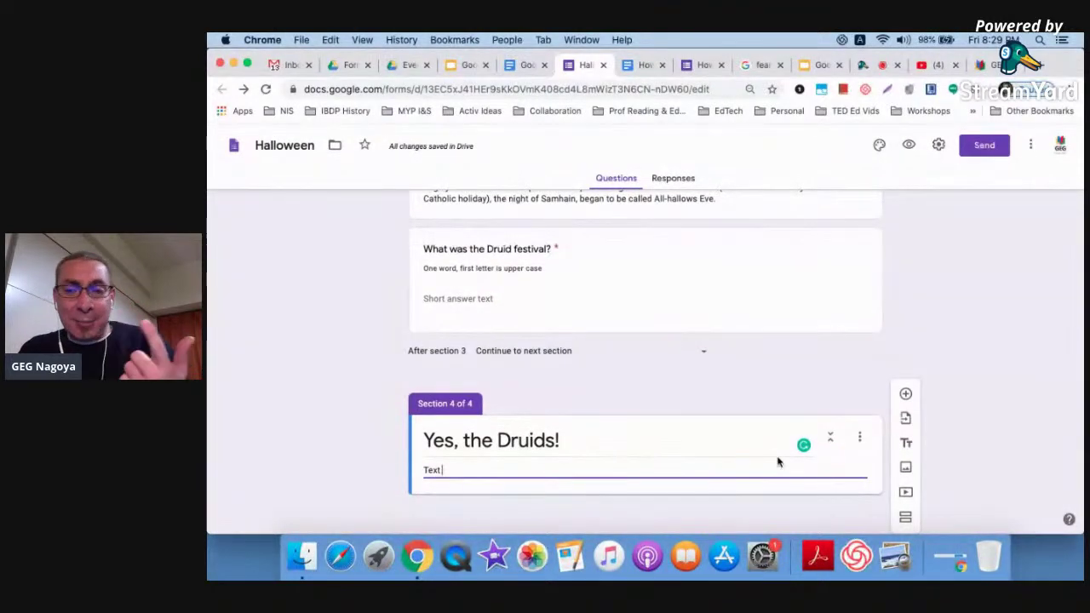
# Start adding an image to section 4 and search Google Images for "druids".
pyautogui.click(906, 471)
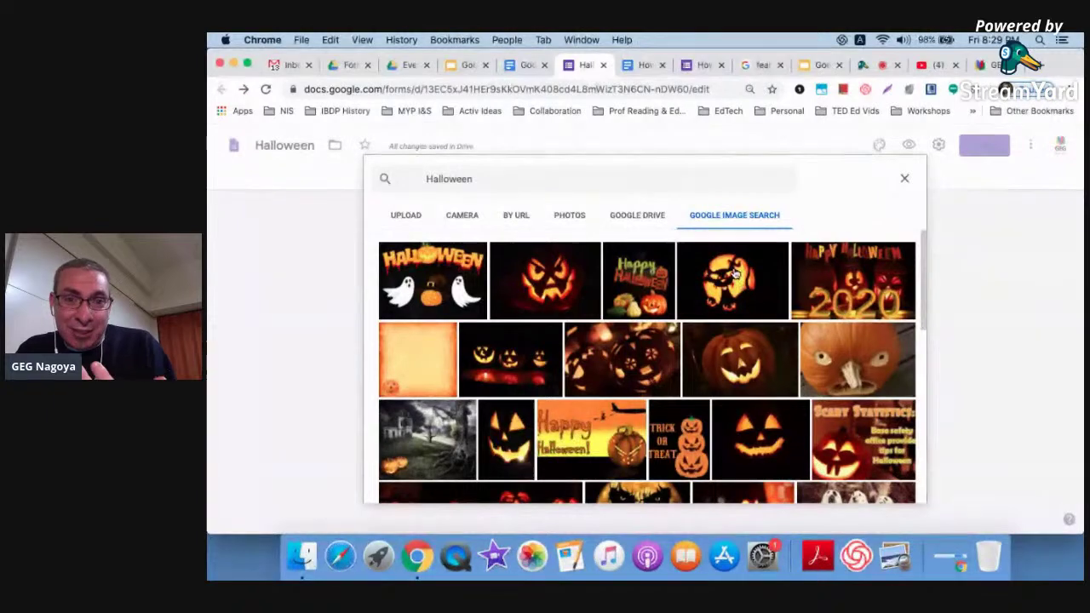
pyautogui.scroll(-3, 734, 272)
pyautogui.scroll(3, 735, 272)
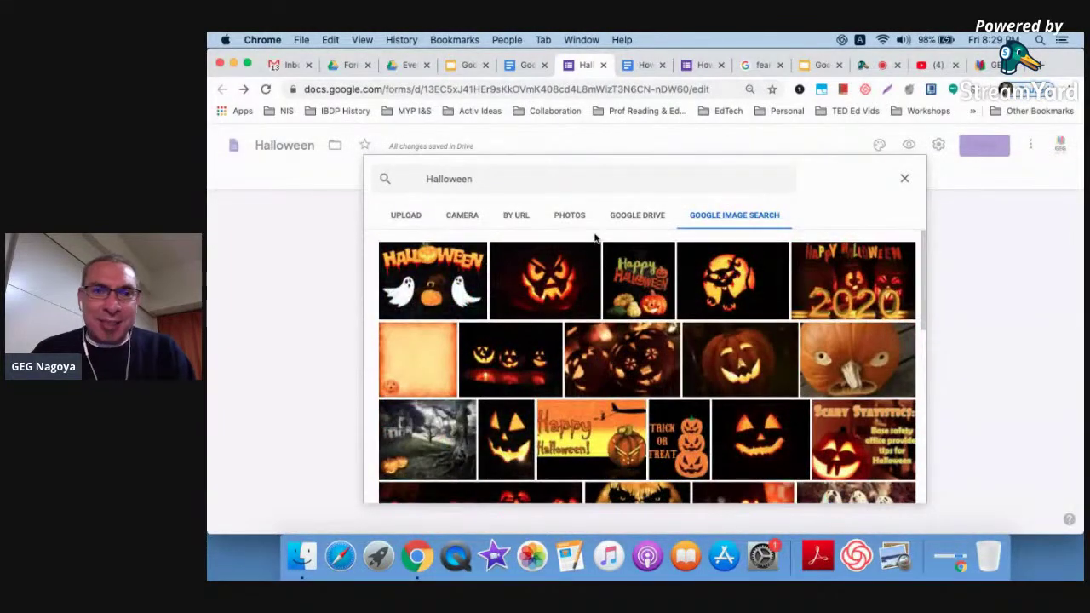
pyautogui.click(577, 180)
pyautogui.write('druids')
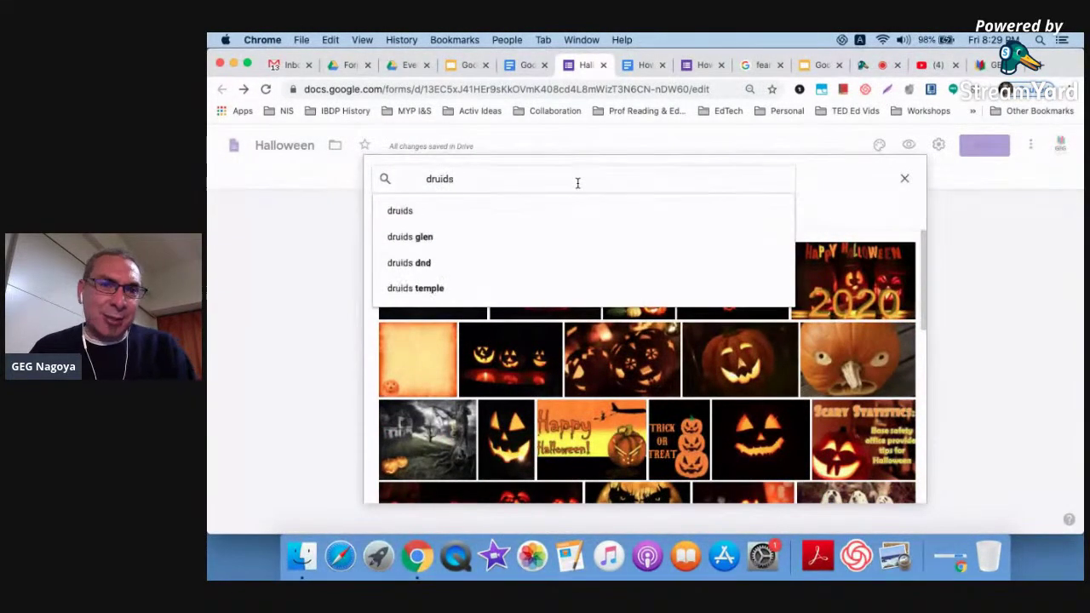
pyautogui.press('Return')
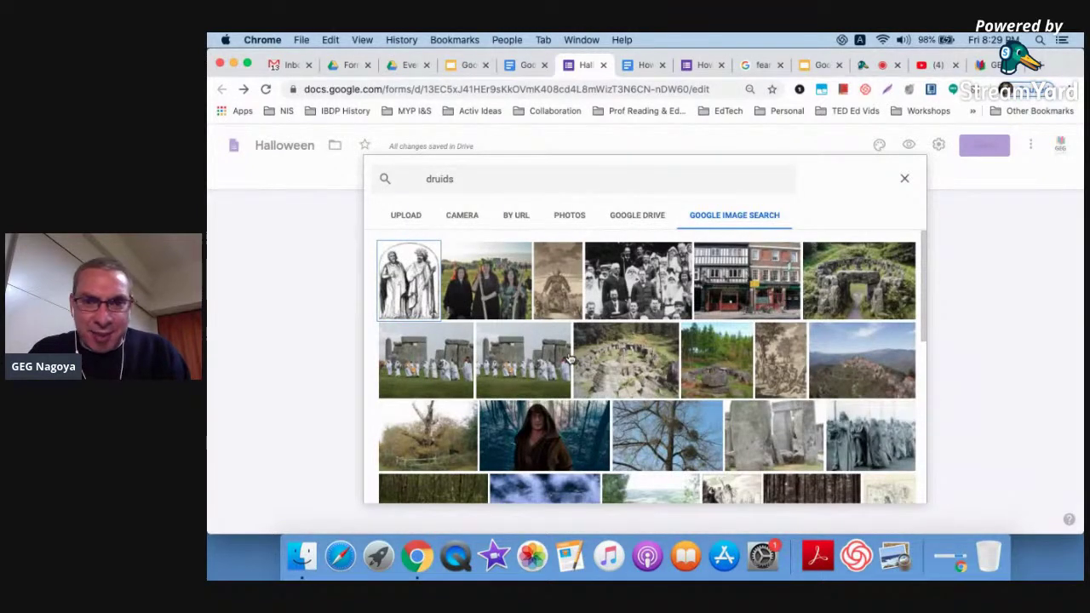
pyautogui.scroll(-3, 568, 357)
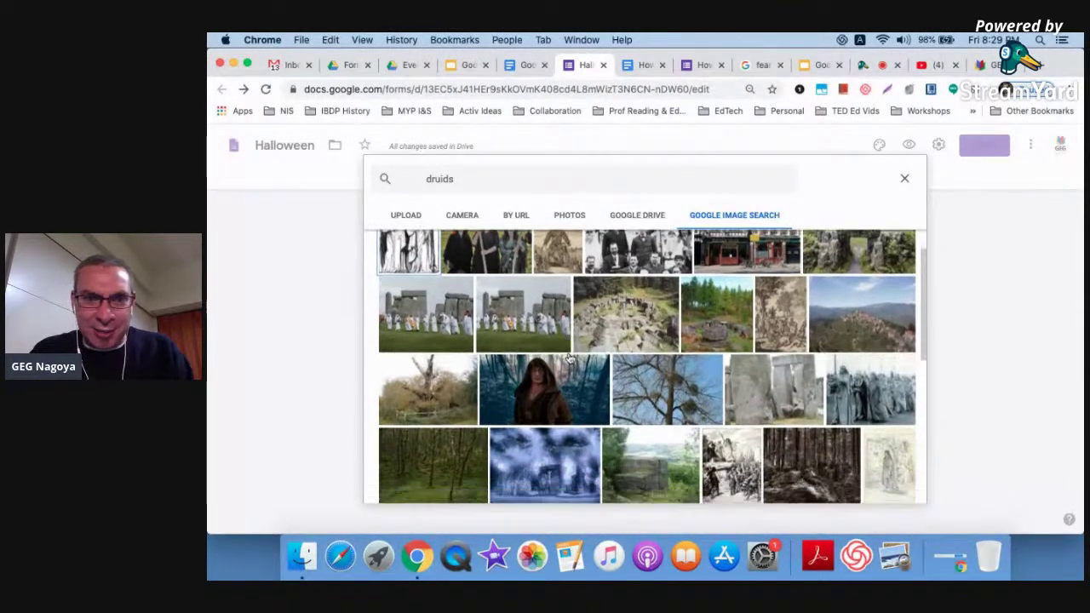
pyautogui.scroll(3, 569, 357)
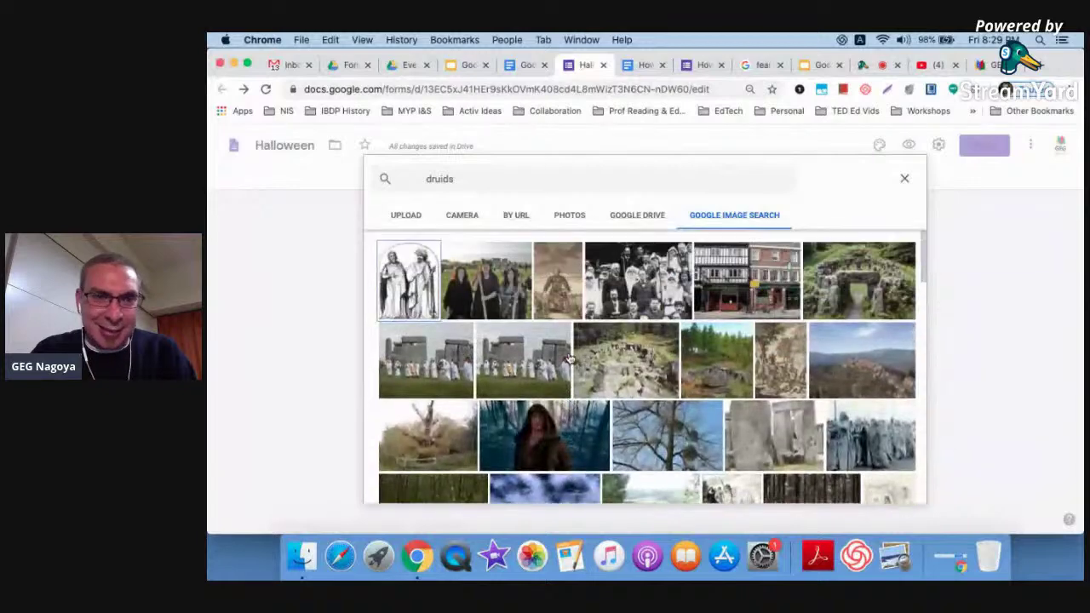
# Insert the picture of white-robed druids in front of Stonehenge into section 4.
pyautogui.click(514, 371)
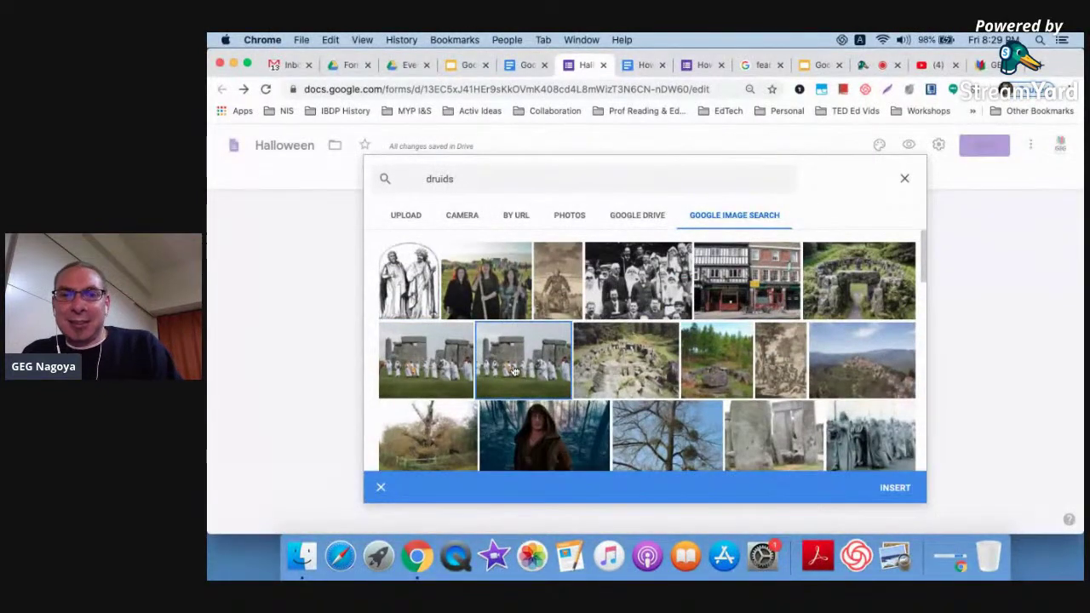
pyautogui.click(515, 368)
pyautogui.click(523, 352)
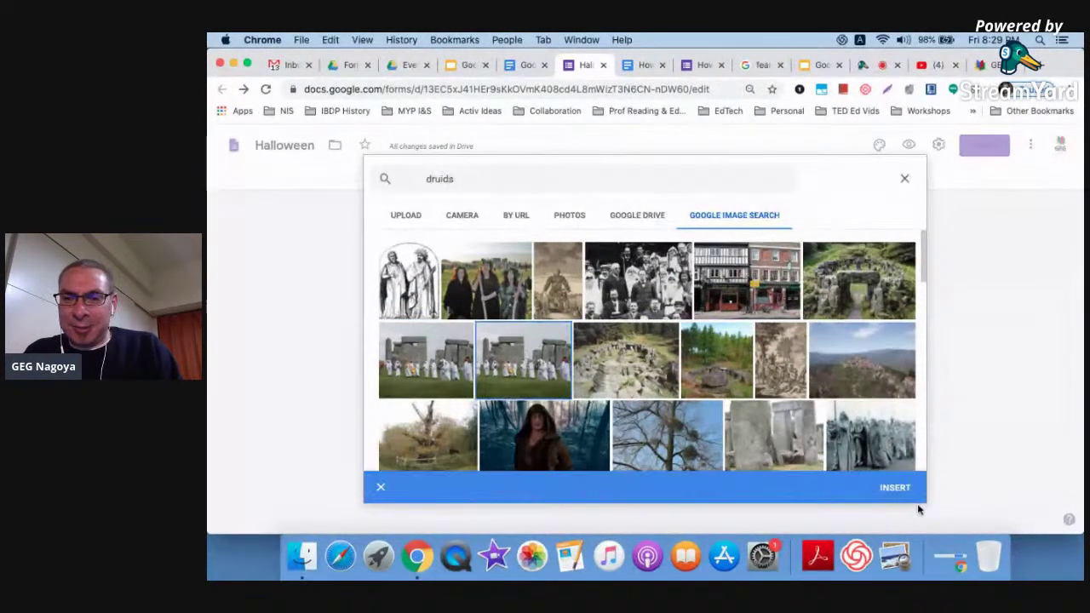
pyautogui.click(891, 488)
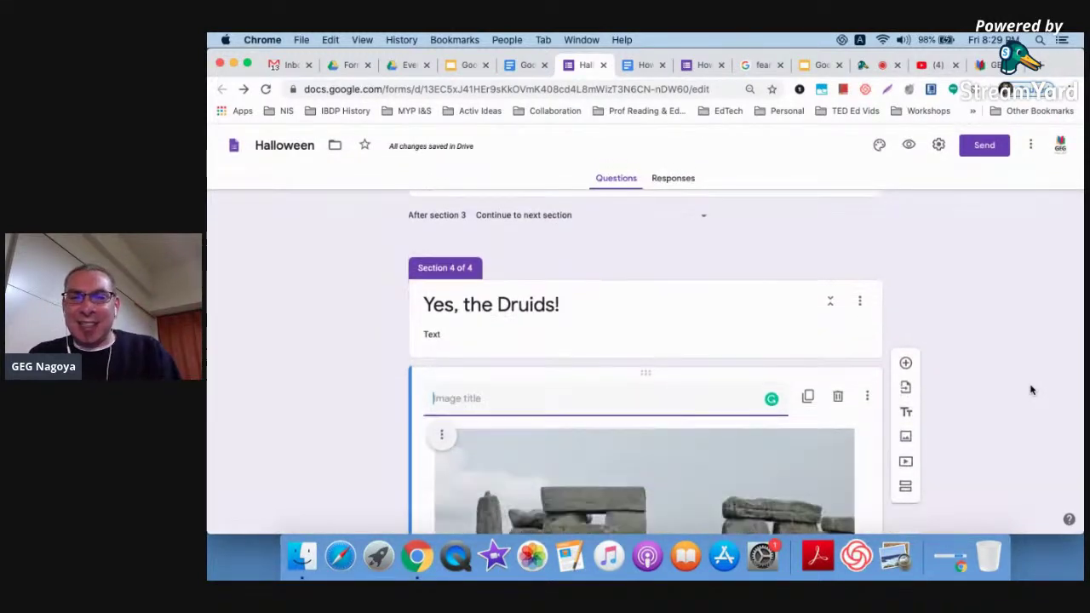
pyautogui.scroll(-3, 1031, 388)
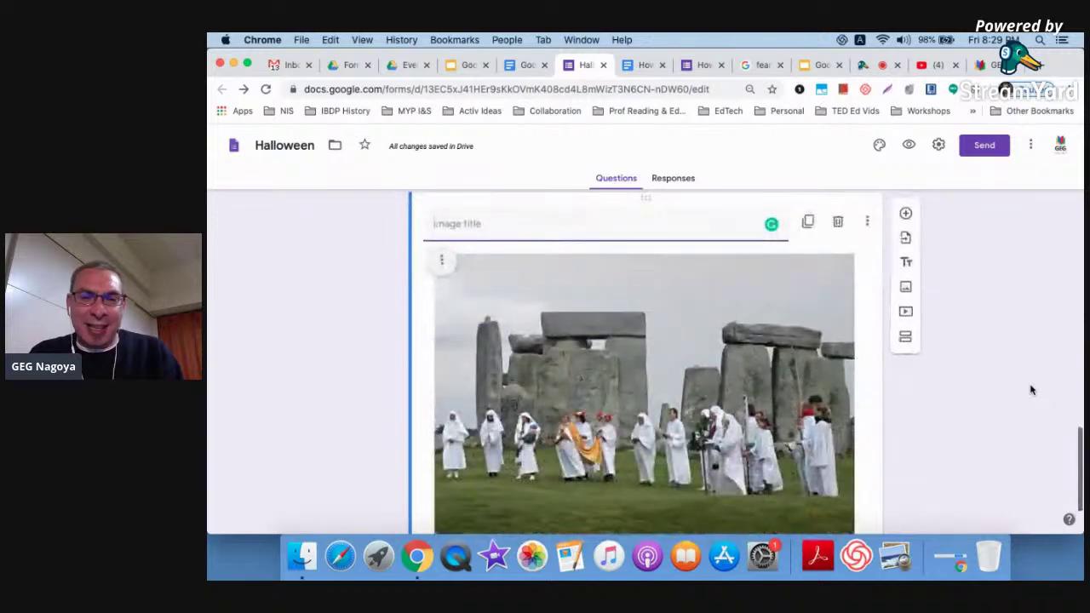
pyautogui.scroll(1, 1031, 388)
pyautogui.scroll(2, 748, 352)
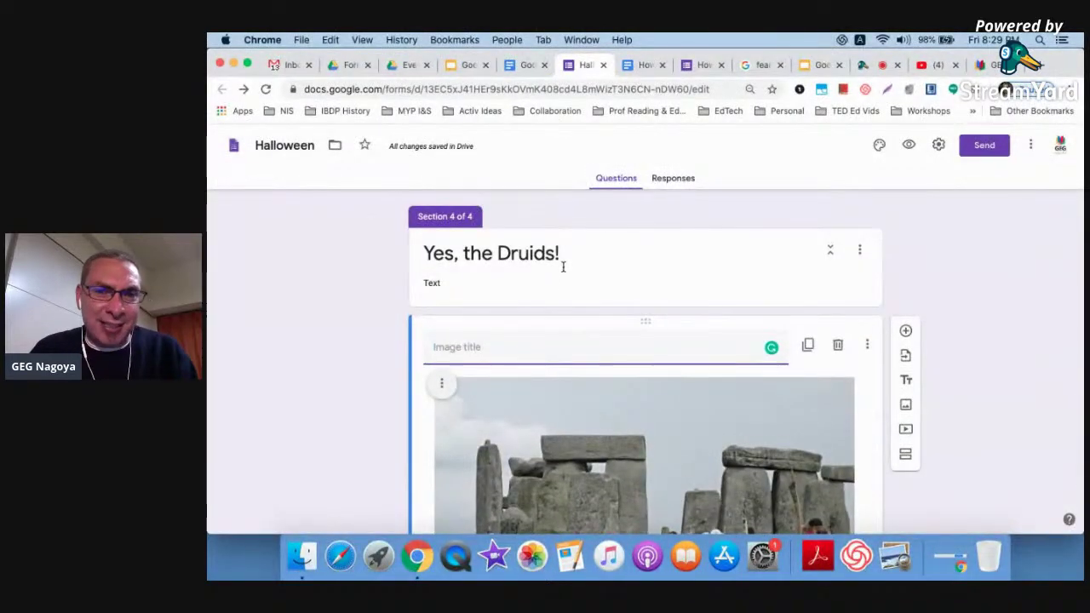
pyautogui.write('Con')
pyautogui.press('BackSpace')
pyautogui.press('BackSpace')
pyautogui.press('BackSpace')
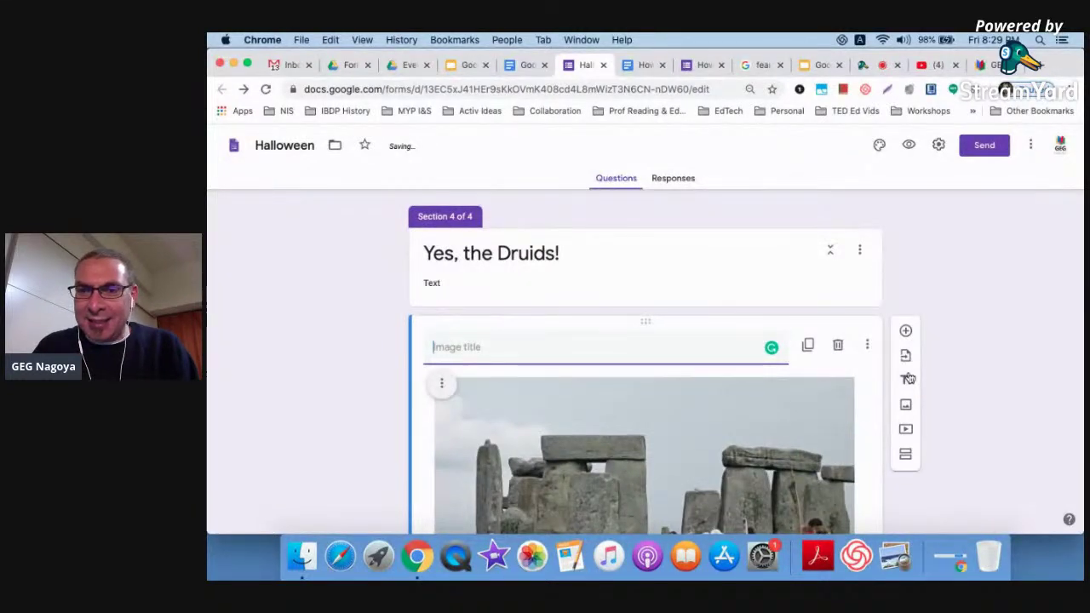
# Add a title block at the end of section 4 reading "Congratulations! You're done! You rock!".
pyautogui.scroll(-2, 908, 378)
pyautogui.click(906, 444)
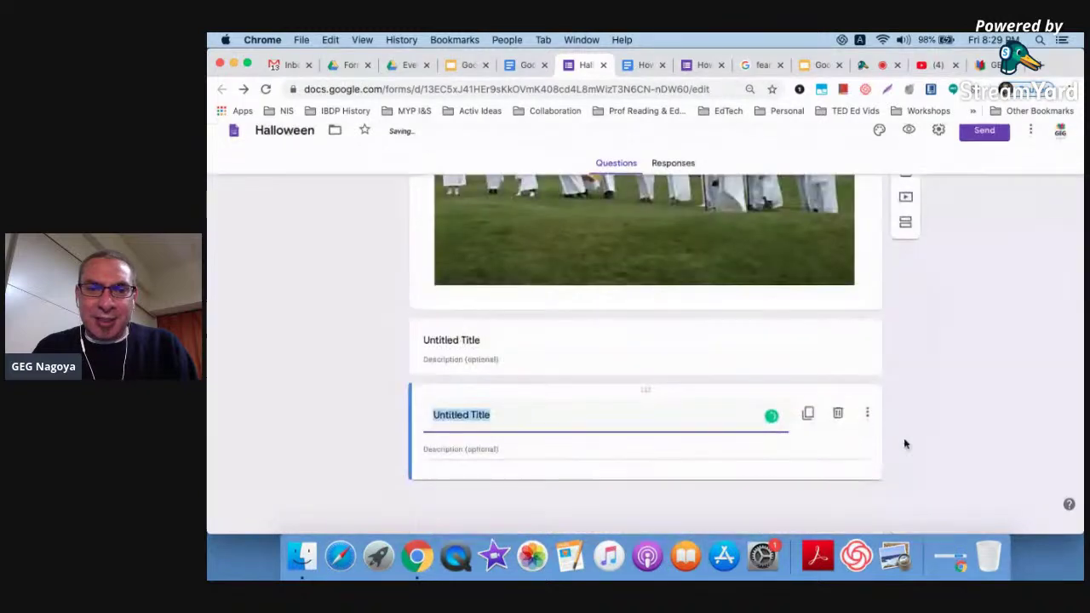
pyautogui.write('Congr')
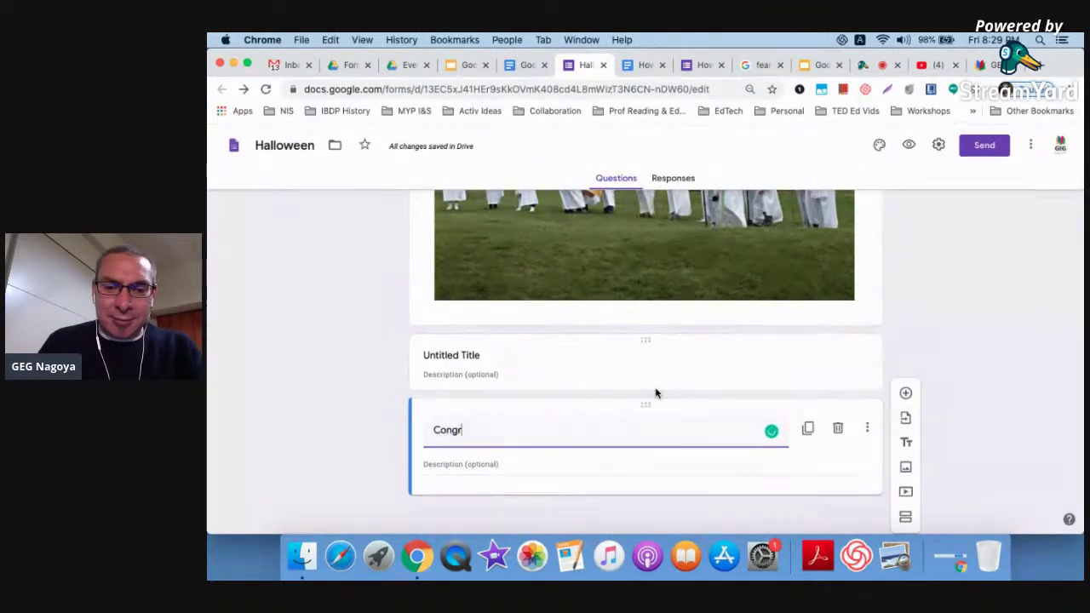
pyautogui.write('atulations!')
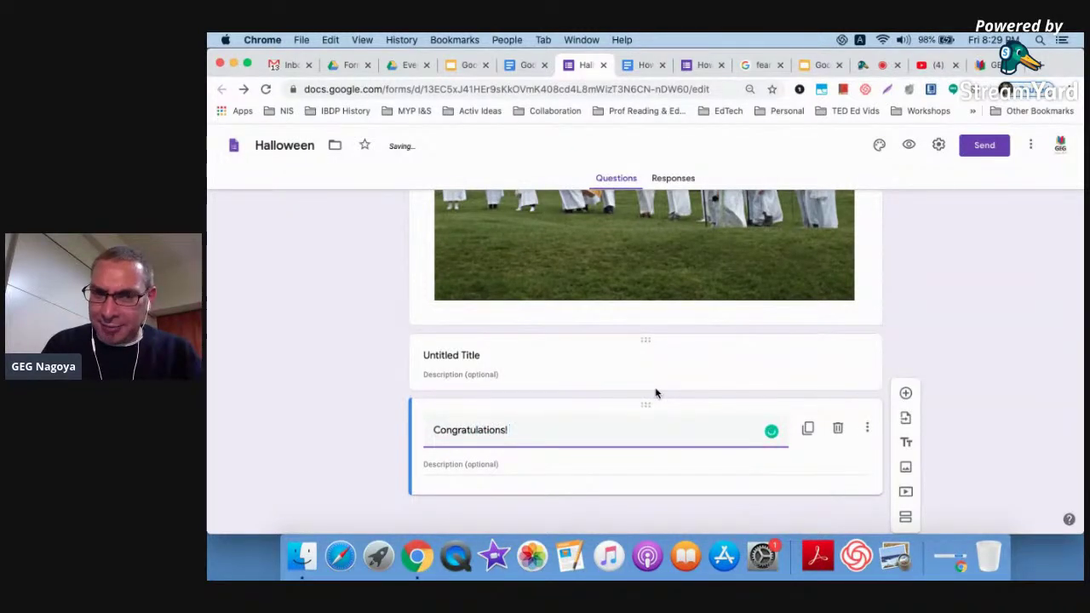
pyautogui.write("  You're done! You rock!")
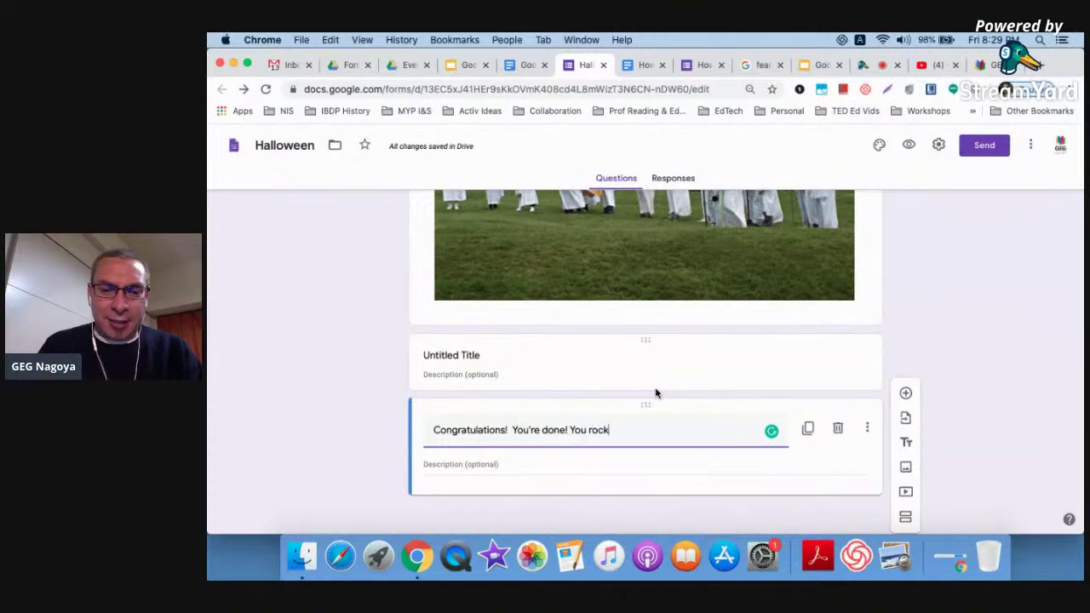
# Check the ghosts section and its Celtic costume question in the finished sample quiz, and return to the Halloween form editor.
pyautogui.click(705, 66)
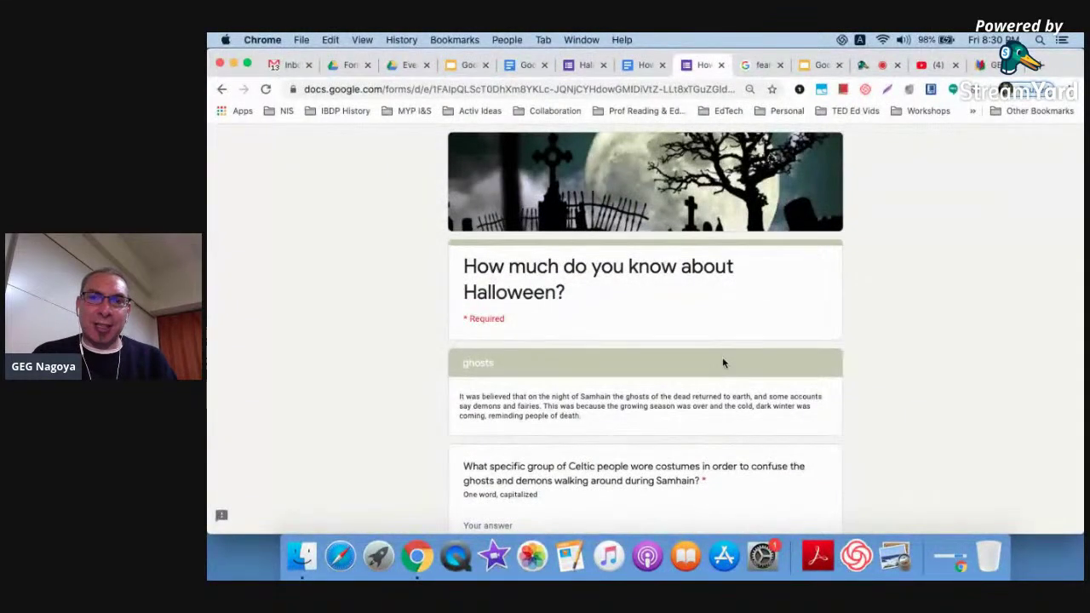
pyautogui.scroll(-3, 722, 357)
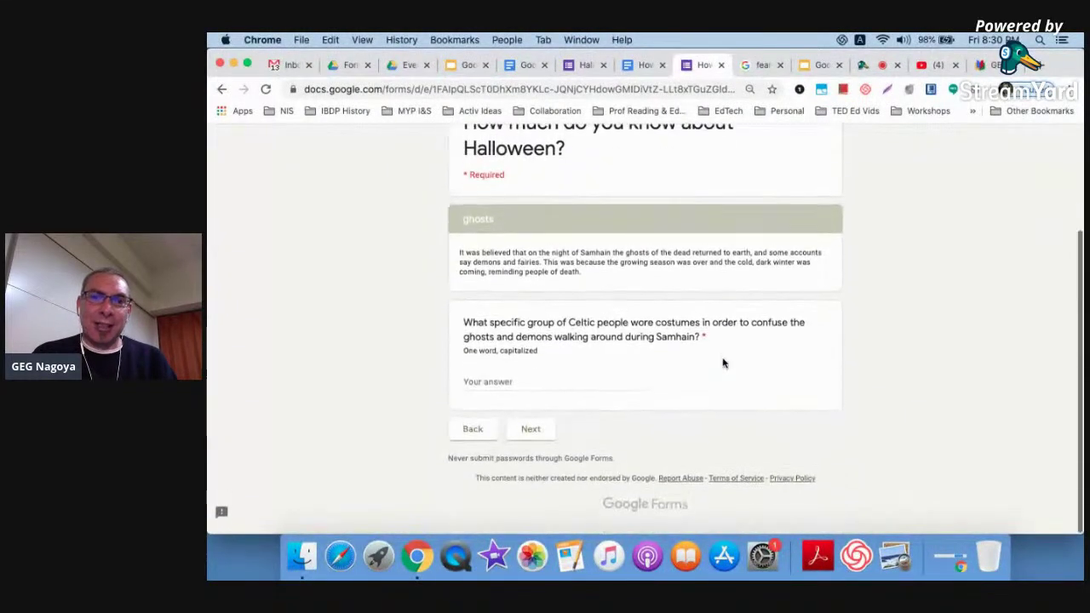
pyautogui.click(584, 66)
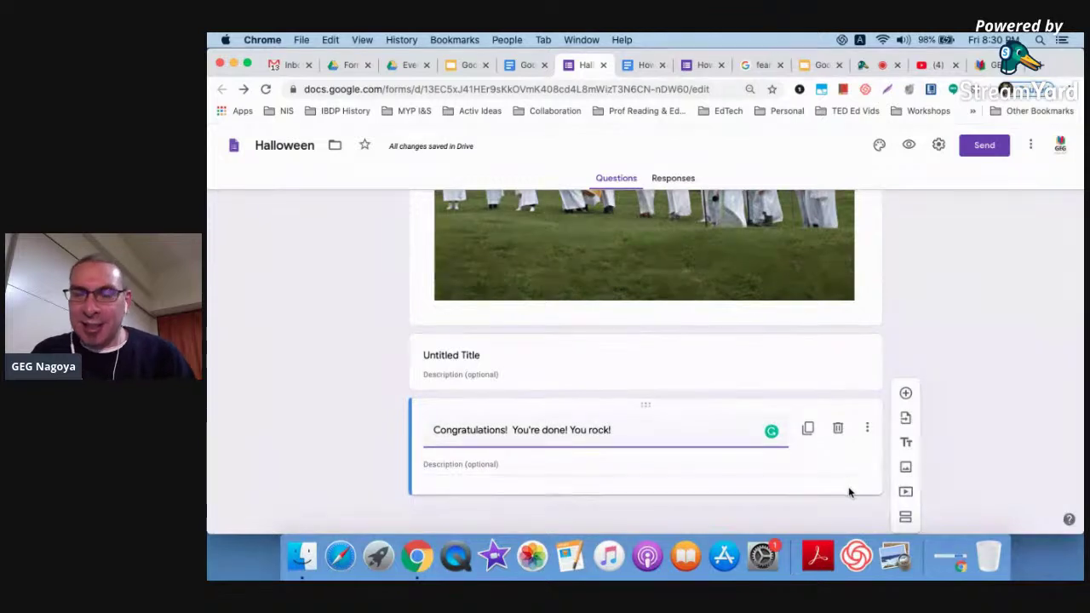
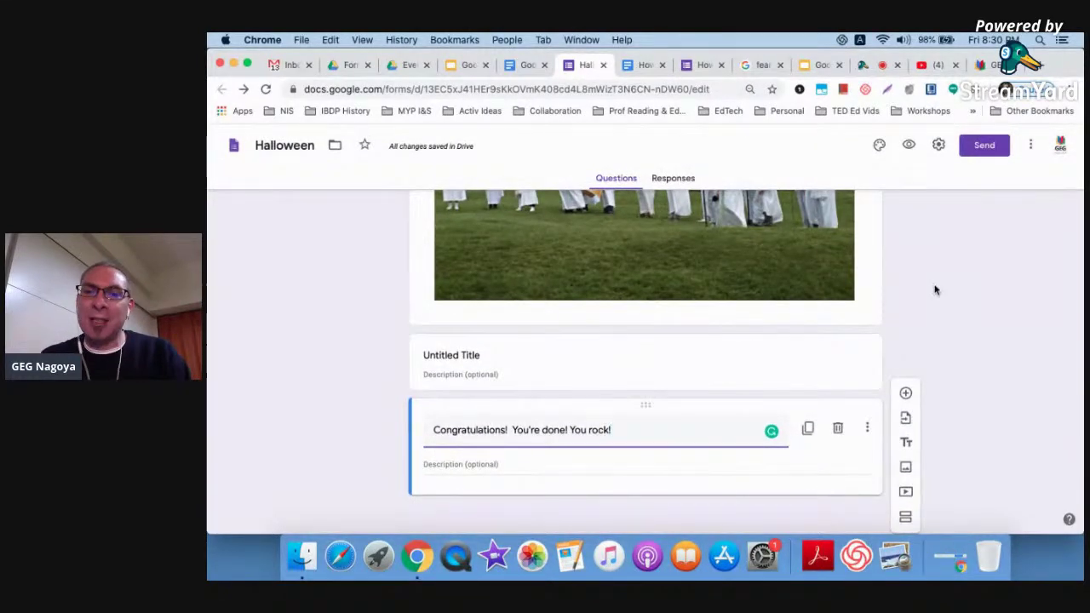
# Preview the Halloween form, fill in the respondent's email address and name, and continue to page 2.
pyautogui.scroll(15, 934, 291)
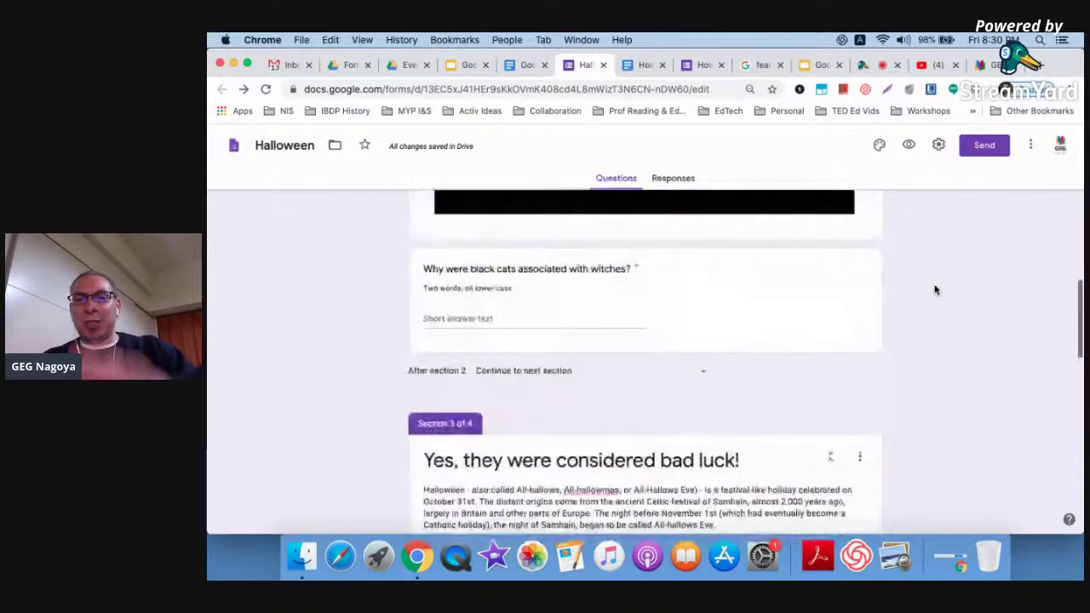
pyautogui.scroll(10, 934, 290)
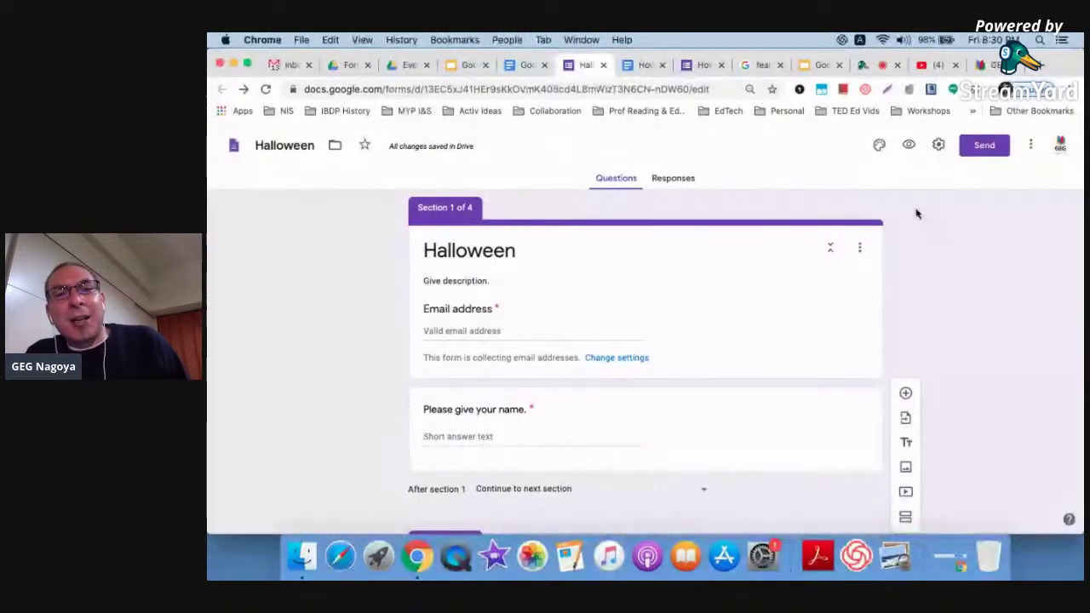
pyautogui.click(908, 146)
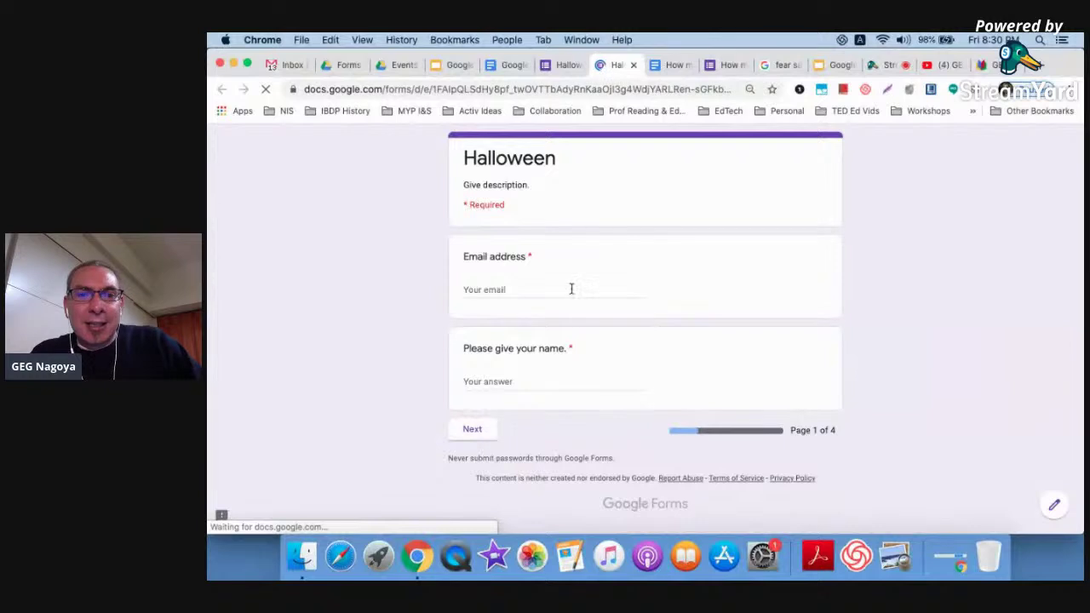
pyautogui.click(560, 291)
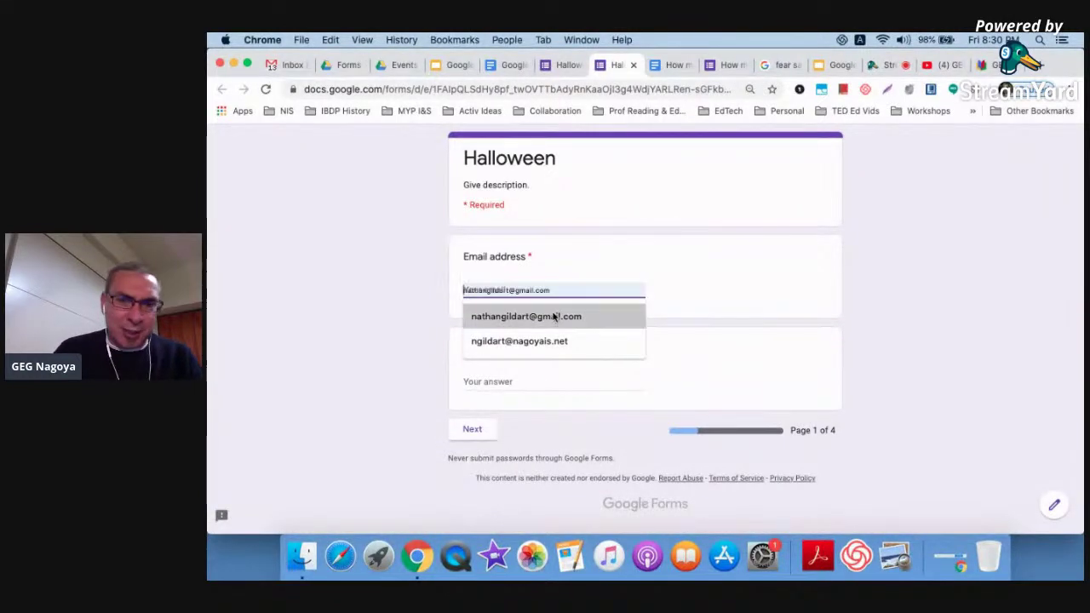
pyautogui.click(538, 341)
pyautogui.click(519, 380)
pyautogui.write('G')
pyautogui.click(472, 431)
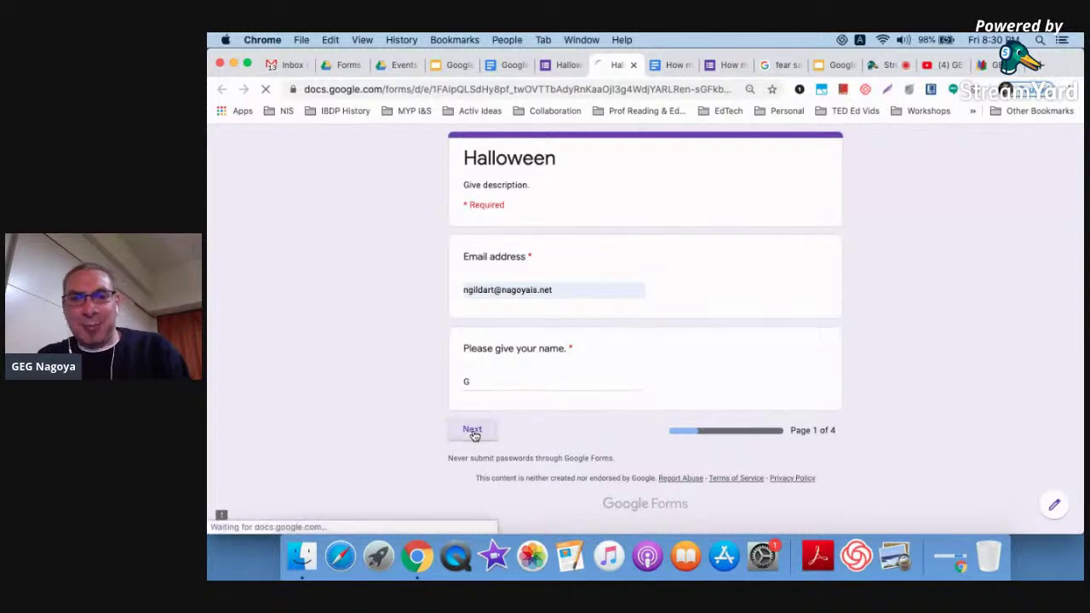
# Test the black cats question with the wrong answer "bad lucks", correct it to "bad luck" and continue to page 3.
pyautogui.scroll(-5, 737, 441)
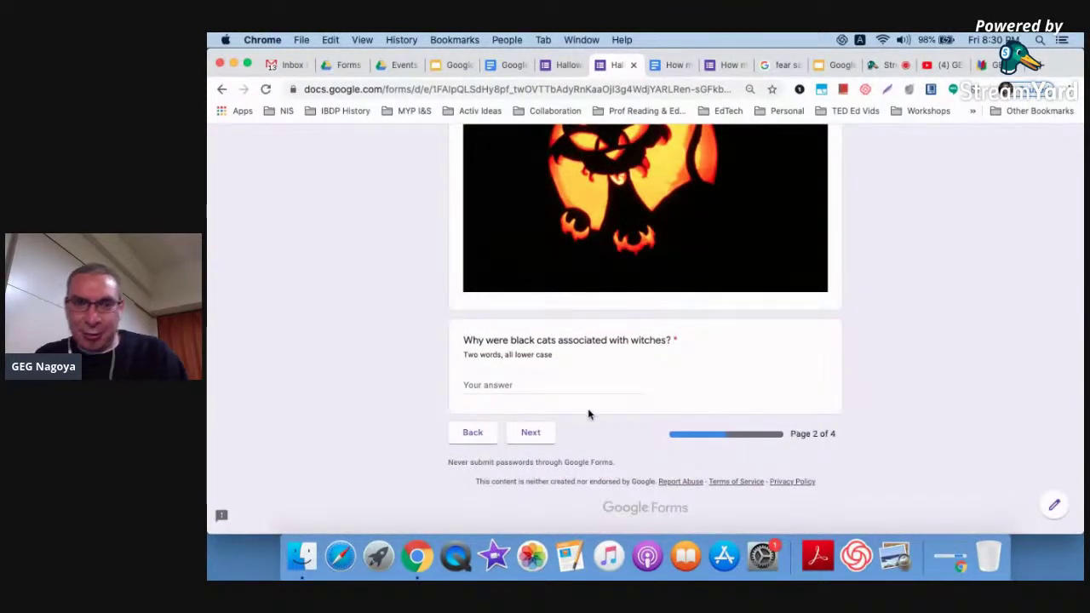
pyautogui.click(574, 382)
pyautogui.scroll(2, 574, 384)
pyautogui.scroll(-2, 574, 383)
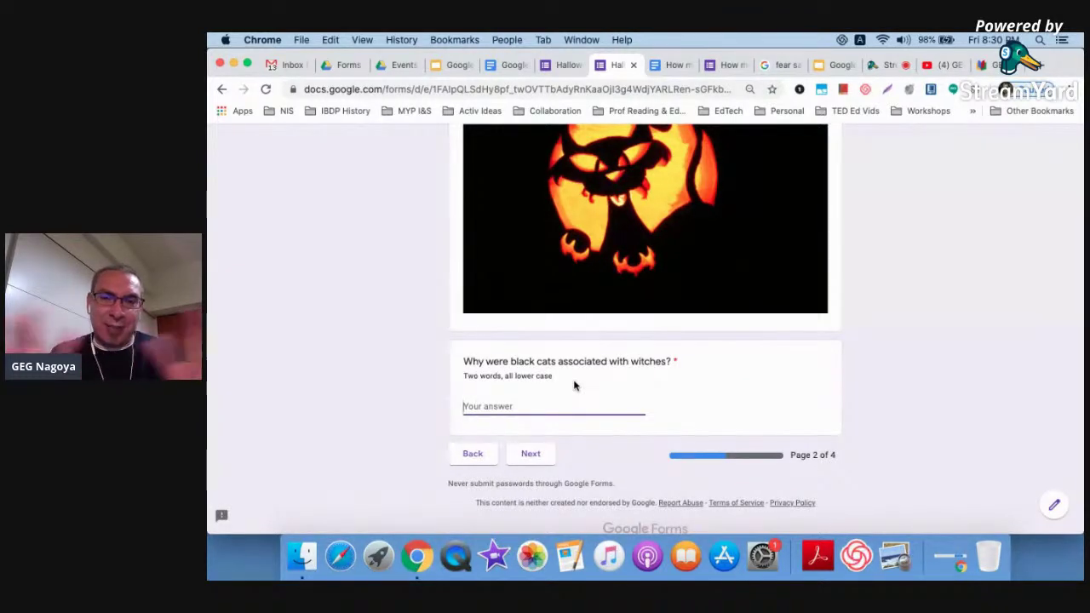
pyautogui.write('bad lucks')
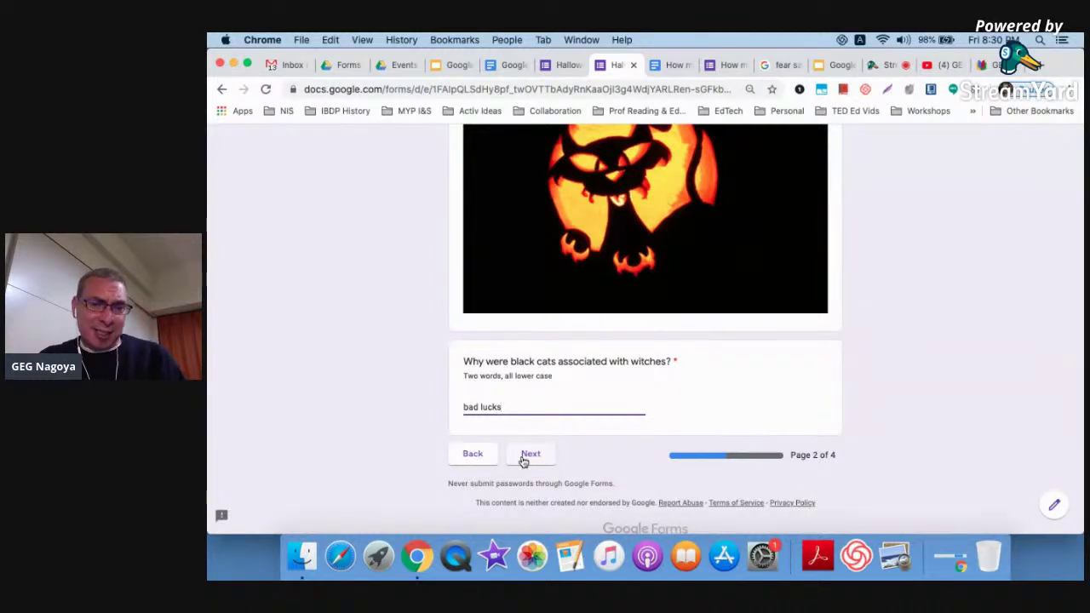
pyautogui.click(528, 457)
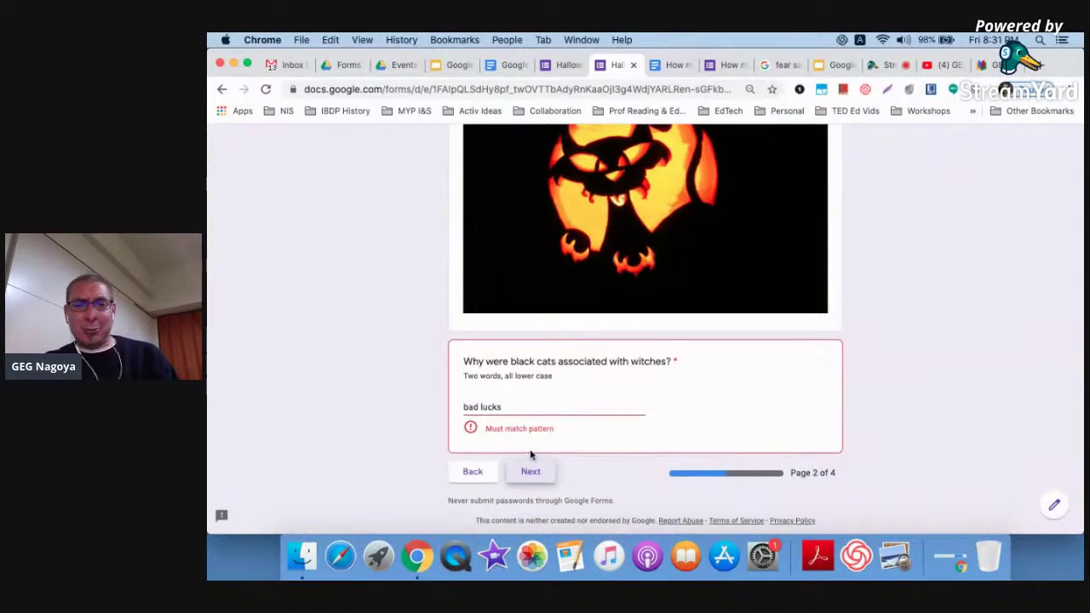
pyautogui.click(538, 407)
pyautogui.press('BackSpace')
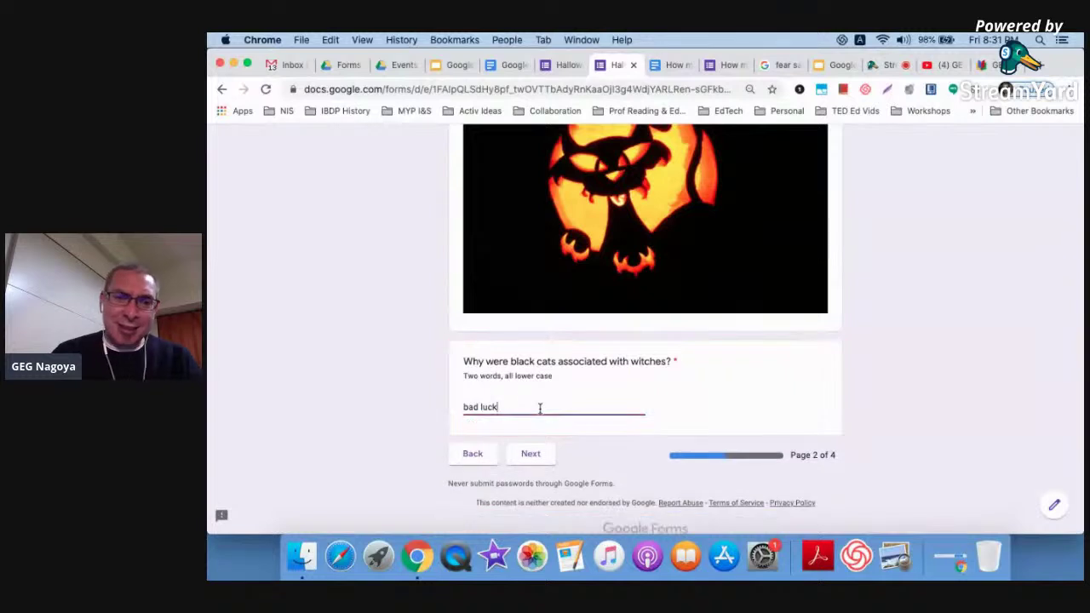
pyautogui.click(530, 453)
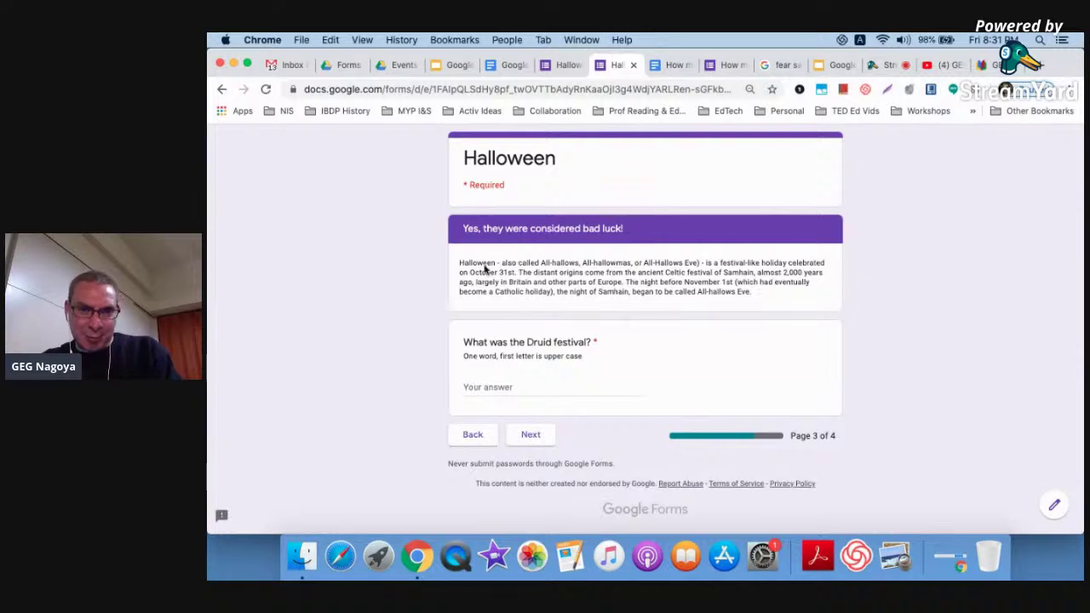
# Answer the Druid festival question with "Samhain" and review the final page down to its submit area.
pyautogui.write('Samhain')
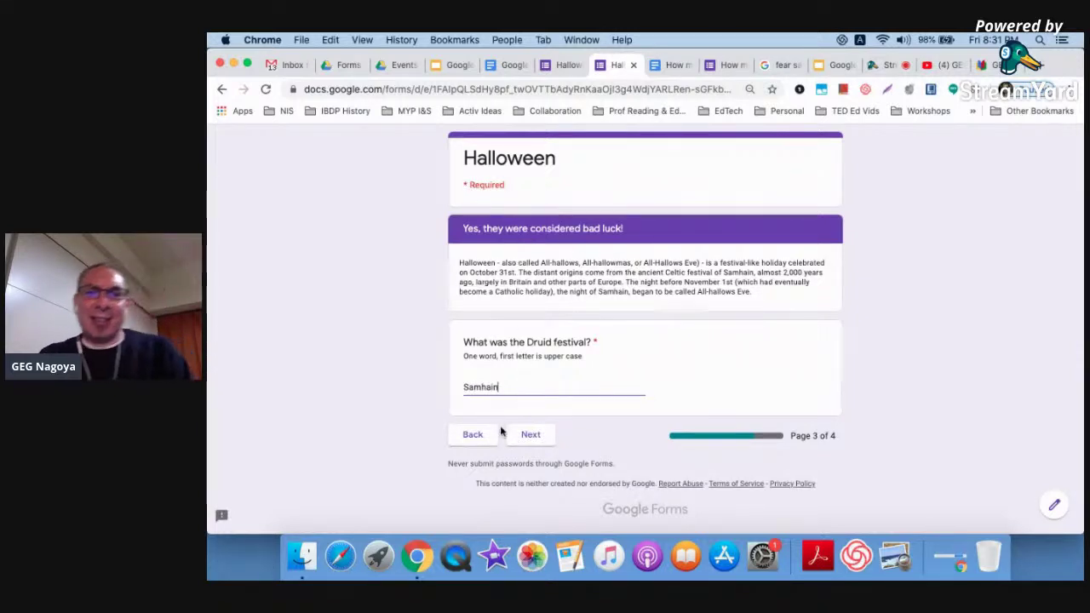
pyautogui.click(519, 434)
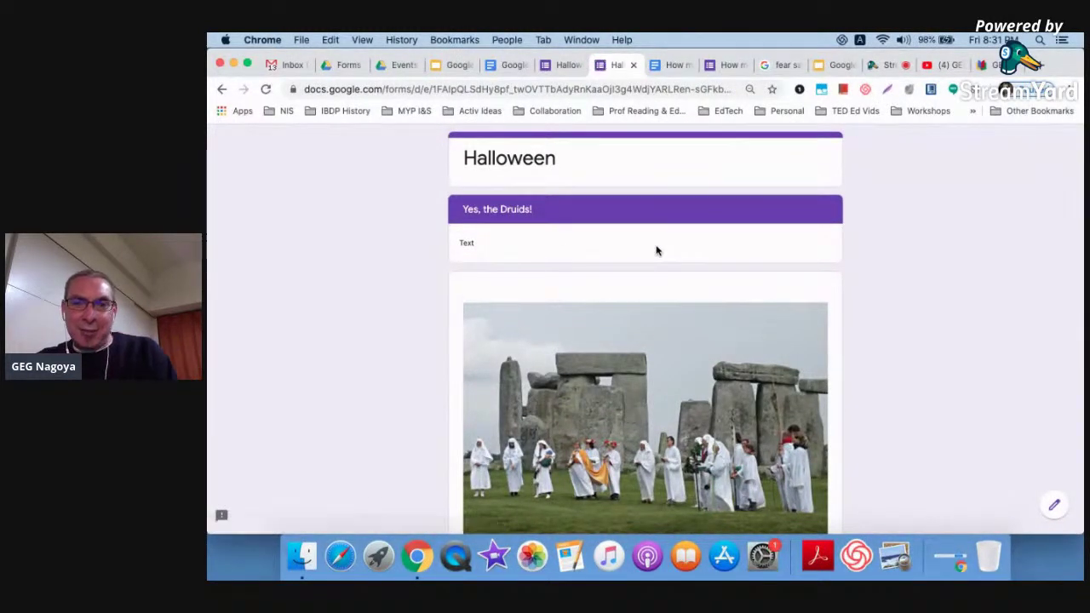
pyautogui.scroll(-2, 610, 247)
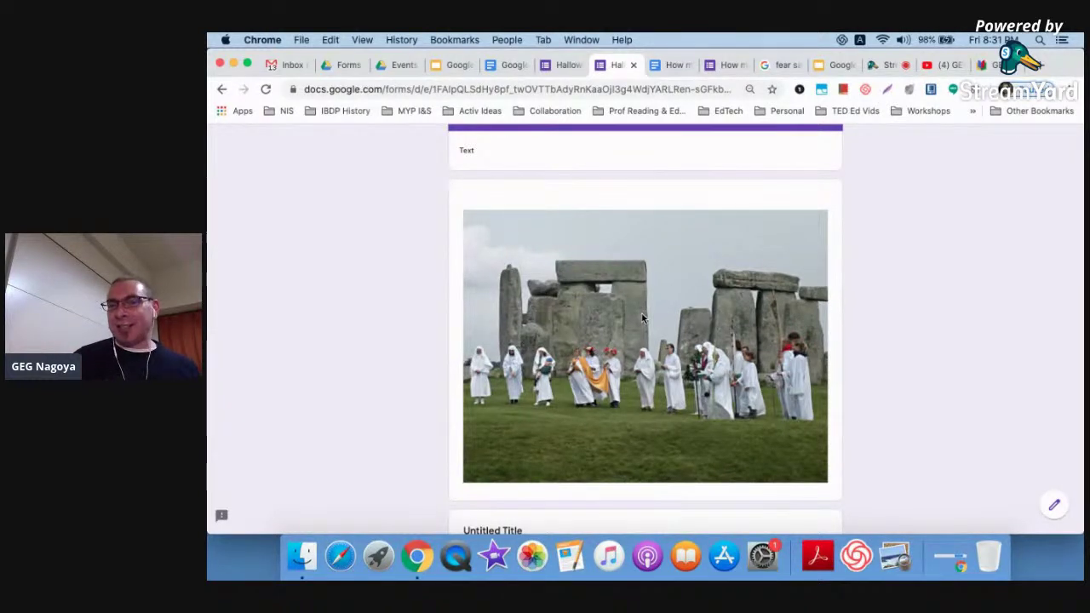
pyautogui.scroll(-4, 643, 318)
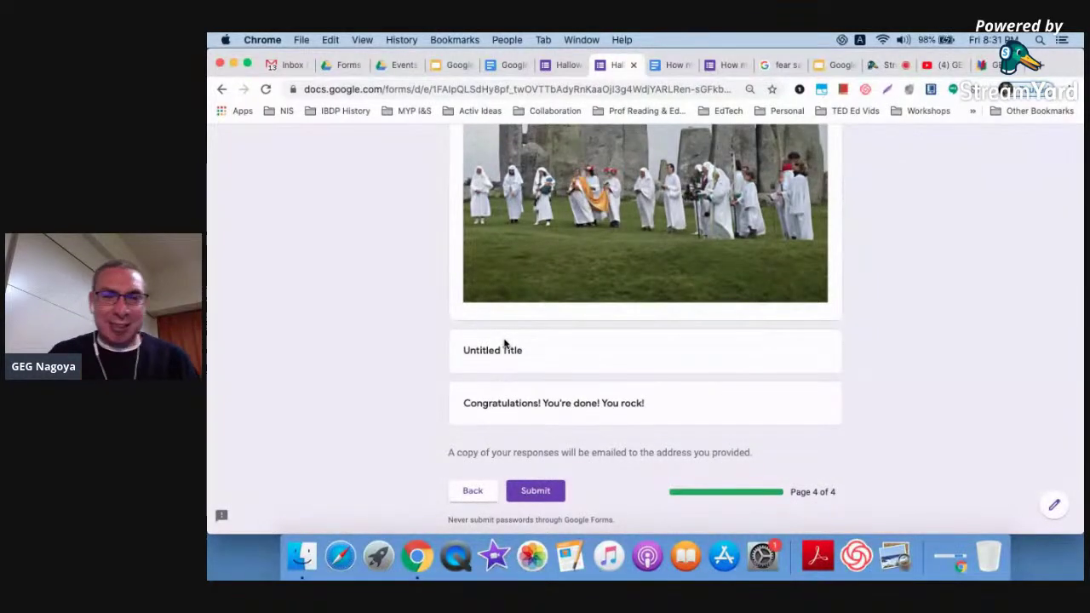
pyautogui.scroll(-2, 504, 343)
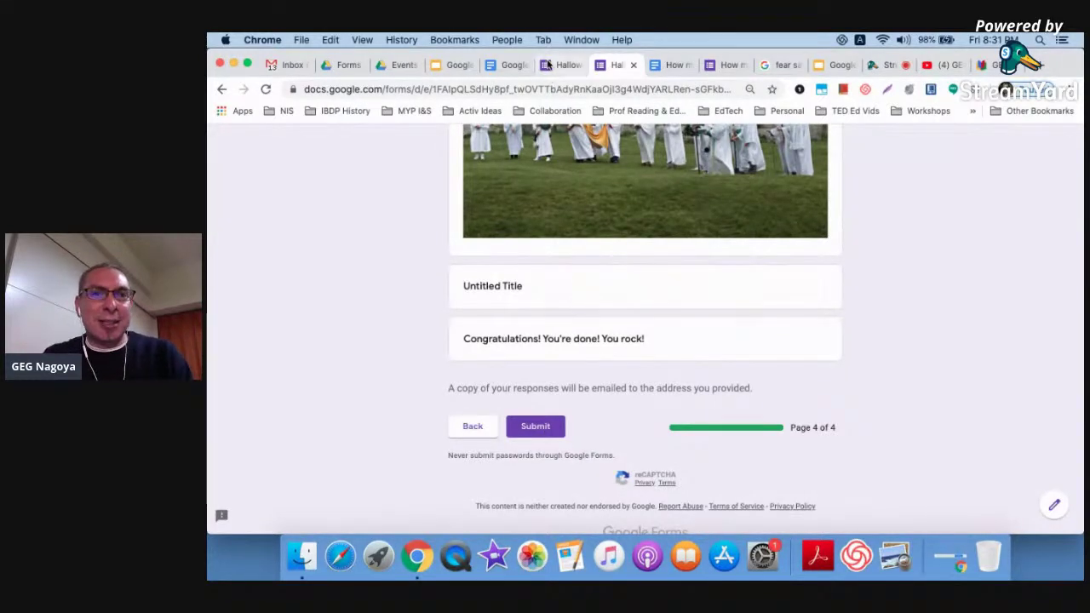
# Return to the form editor and delete the empty "Untitled Title" block below the druids picture in section 4.
pyautogui.click(558, 65)
pyautogui.scroll(-15, 528, 359)
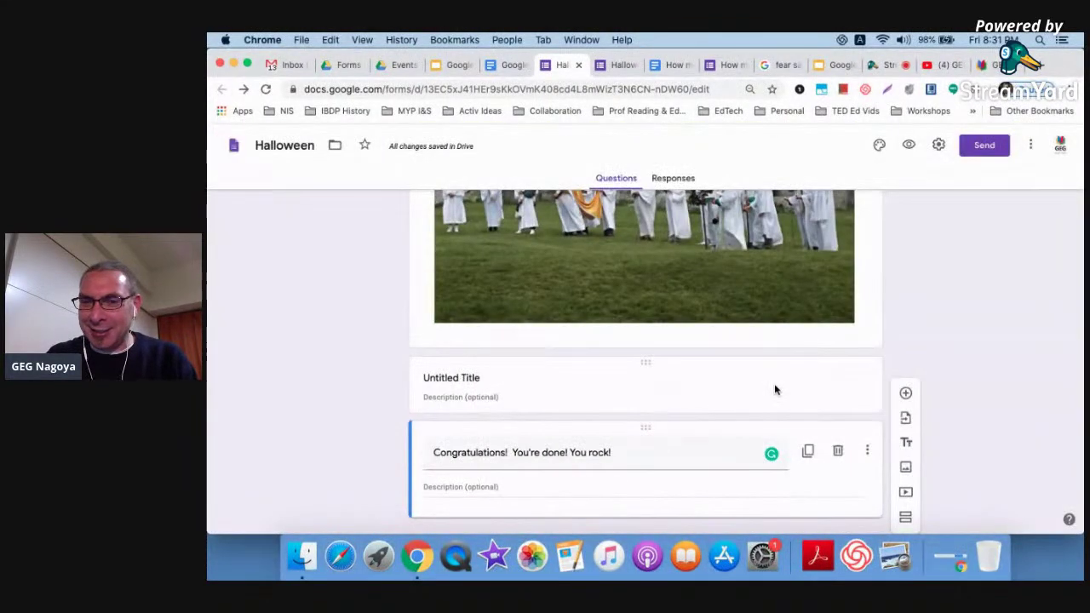
pyautogui.click(774, 389)
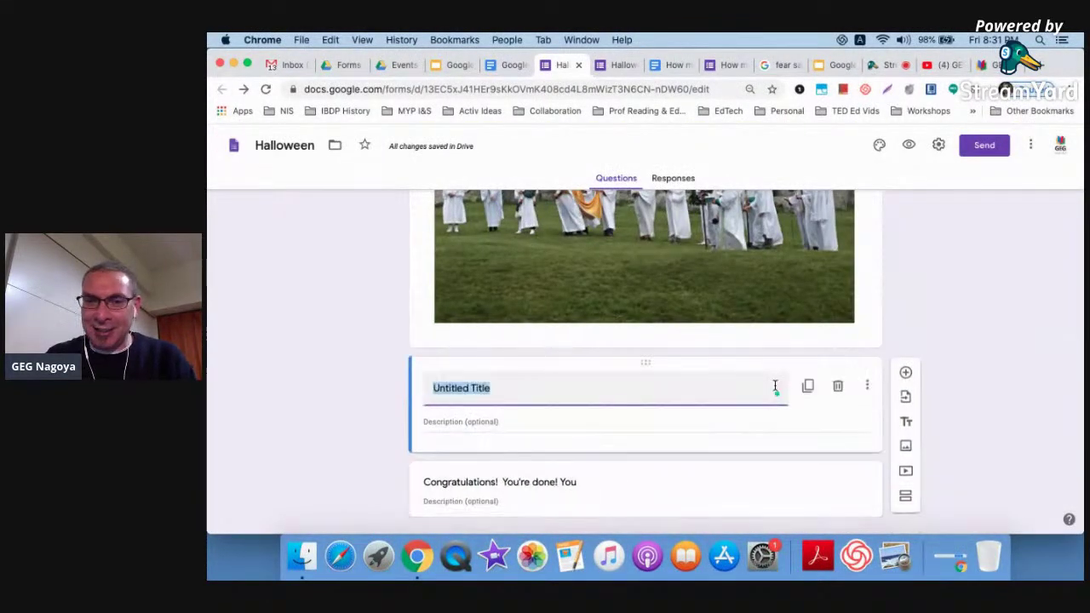
pyautogui.scroll(3, 837, 385)
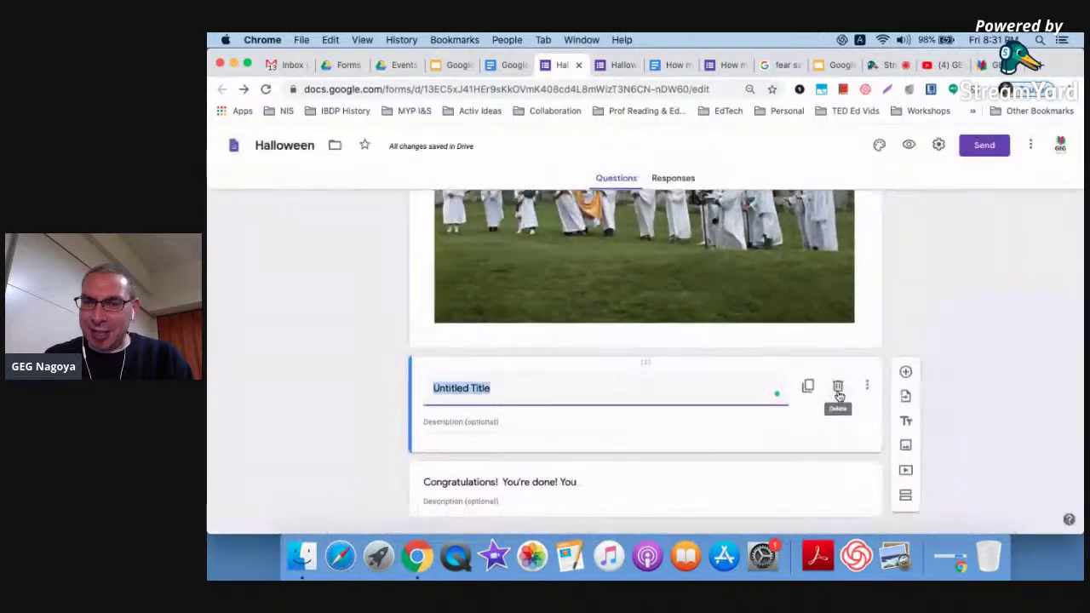
pyautogui.click(838, 389)
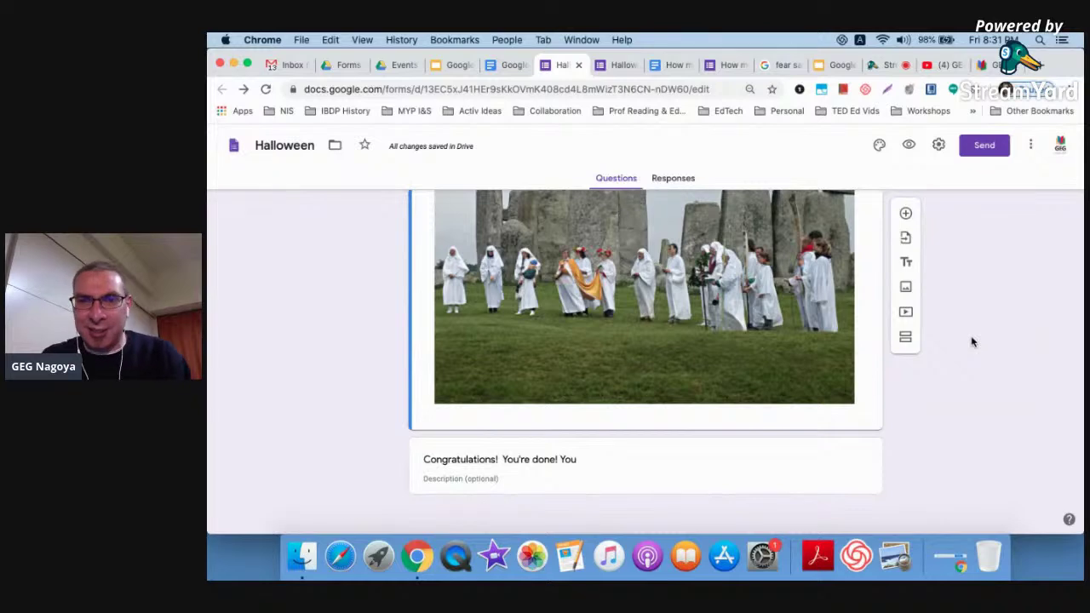
# Insert the theatre curtain picture from the Night out theme collection as the Halloween form's header image and close the theme options.
pyautogui.scroll(15, 972, 341)
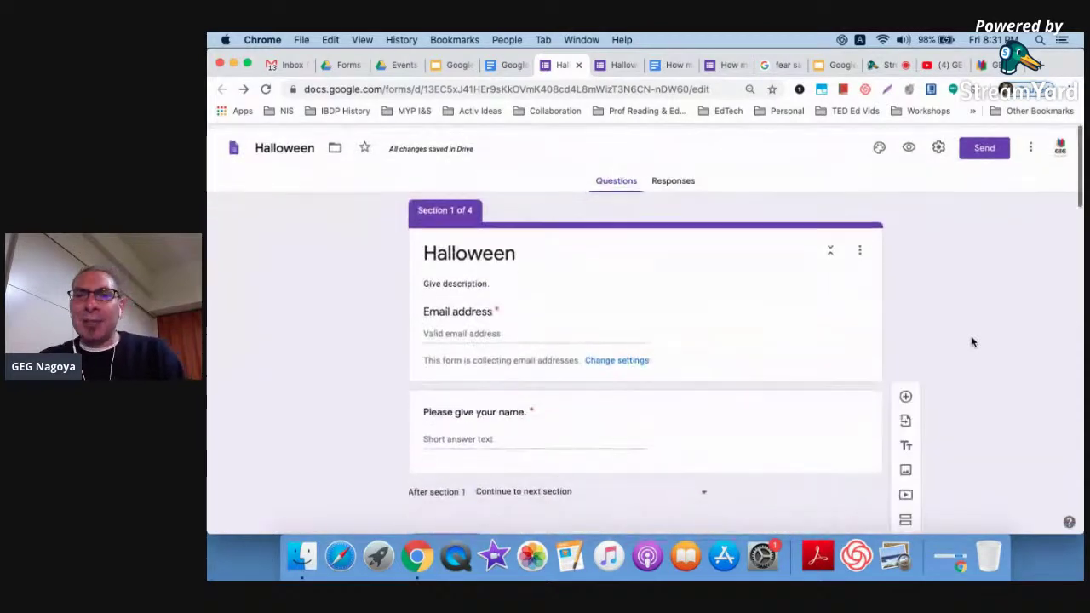
pyautogui.scroll(10, 884, 133)
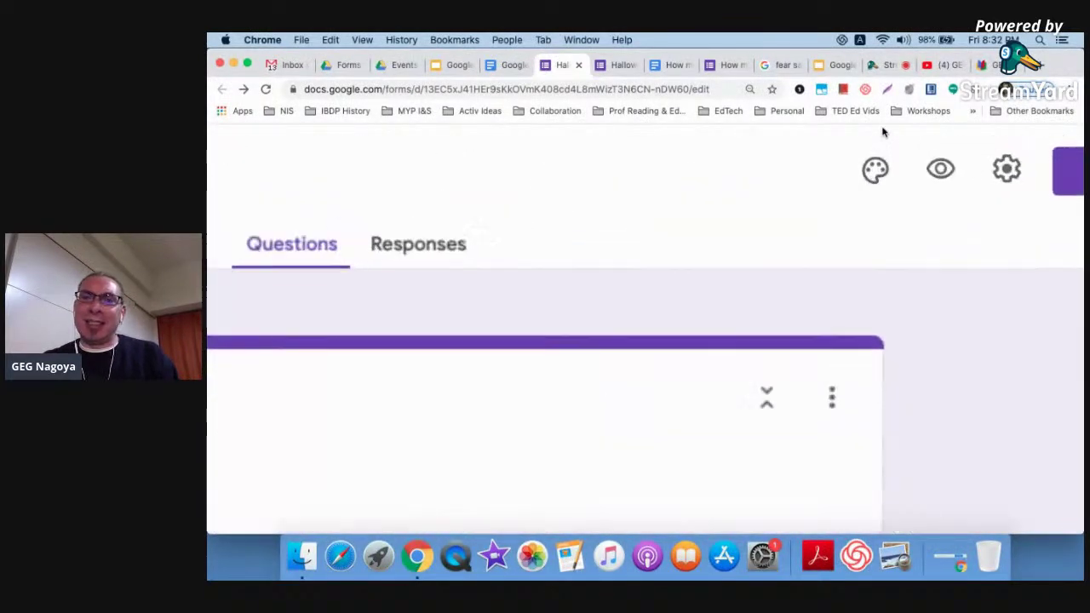
pyautogui.scroll(-10, 882, 132)
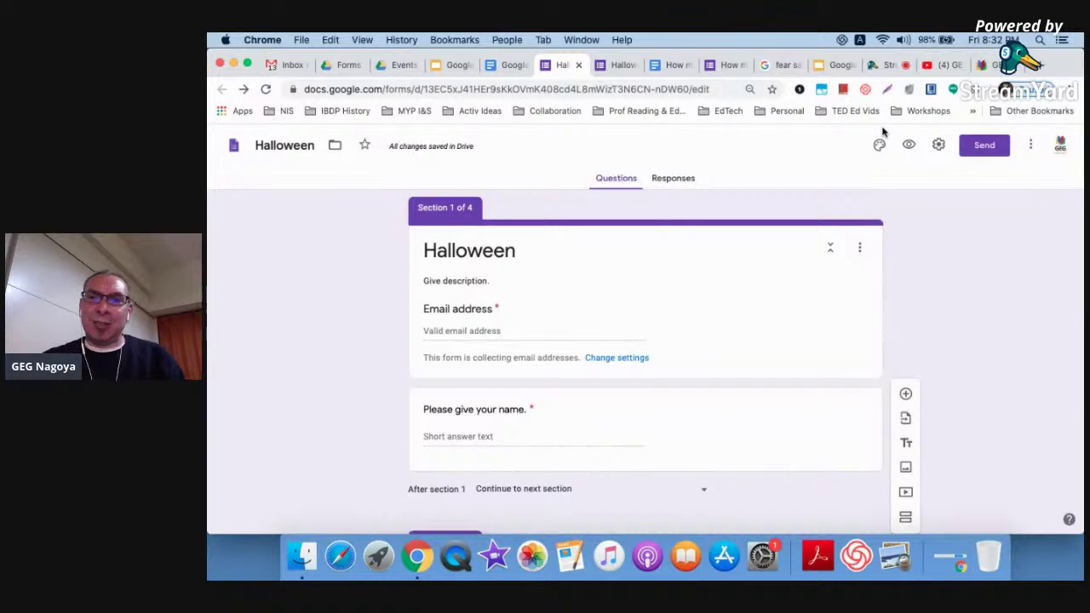
pyautogui.click(878, 145)
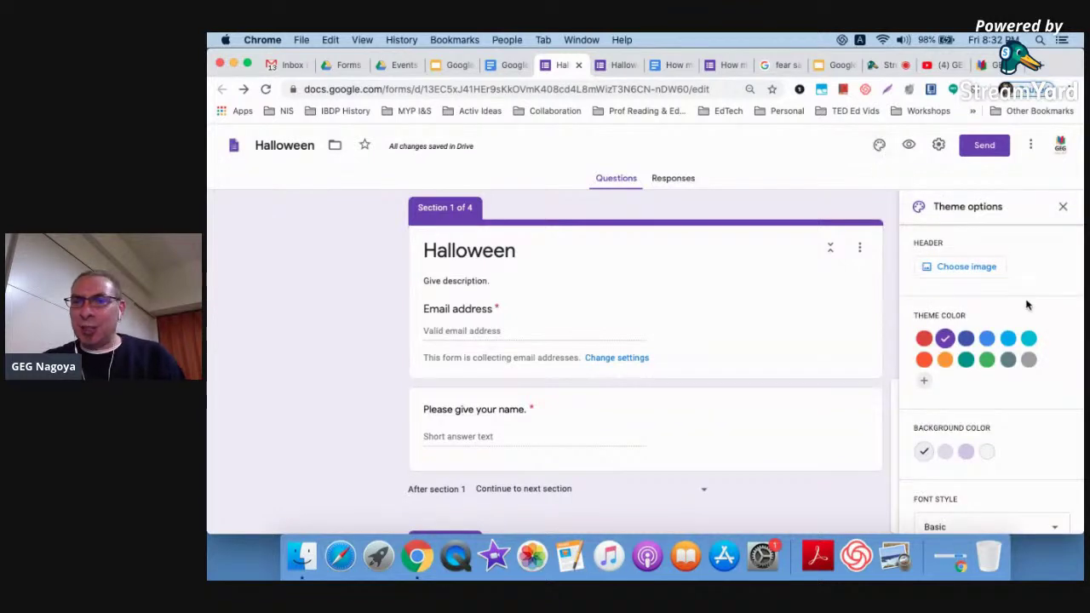
pyautogui.click(990, 268)
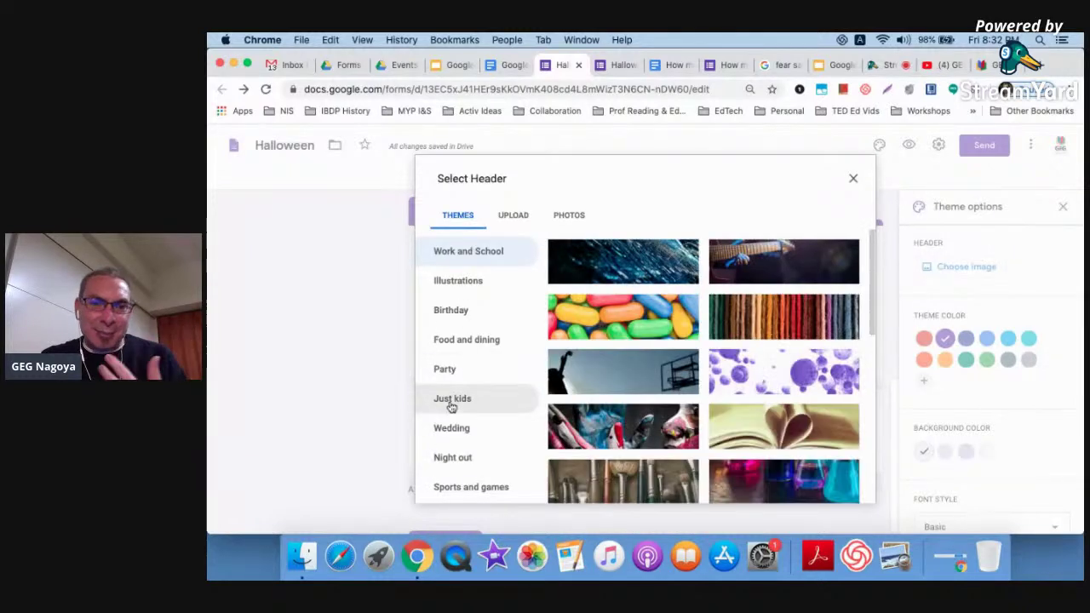
pyautogui.scroll(-5, 451, 401)
pyautogui.scroll(3, 450, 407)
pyautogui.scroll(3, 450, 406)
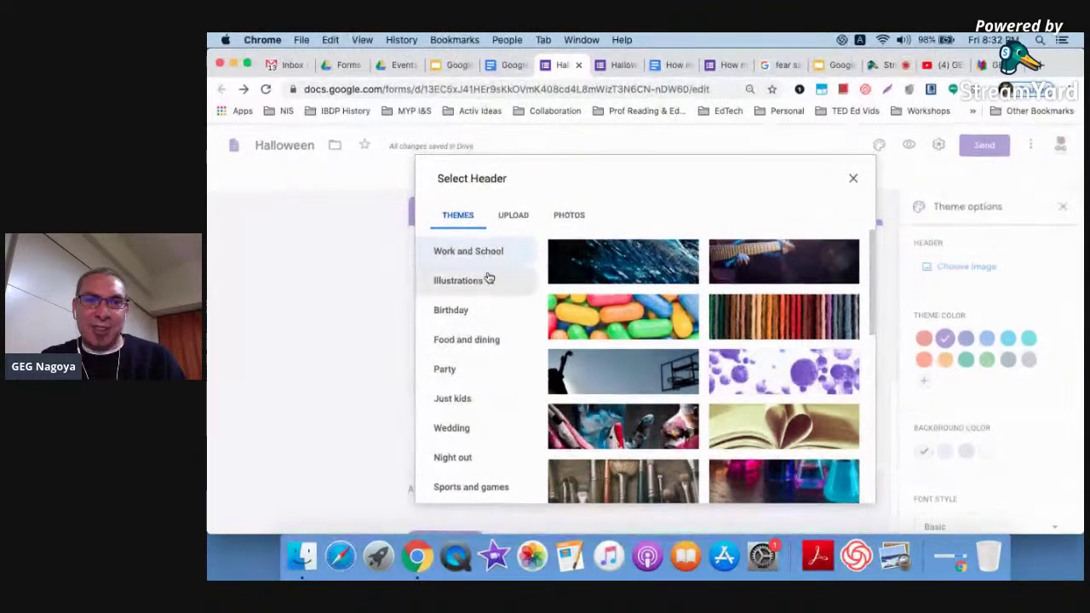
pyautogui.click(452, 458)
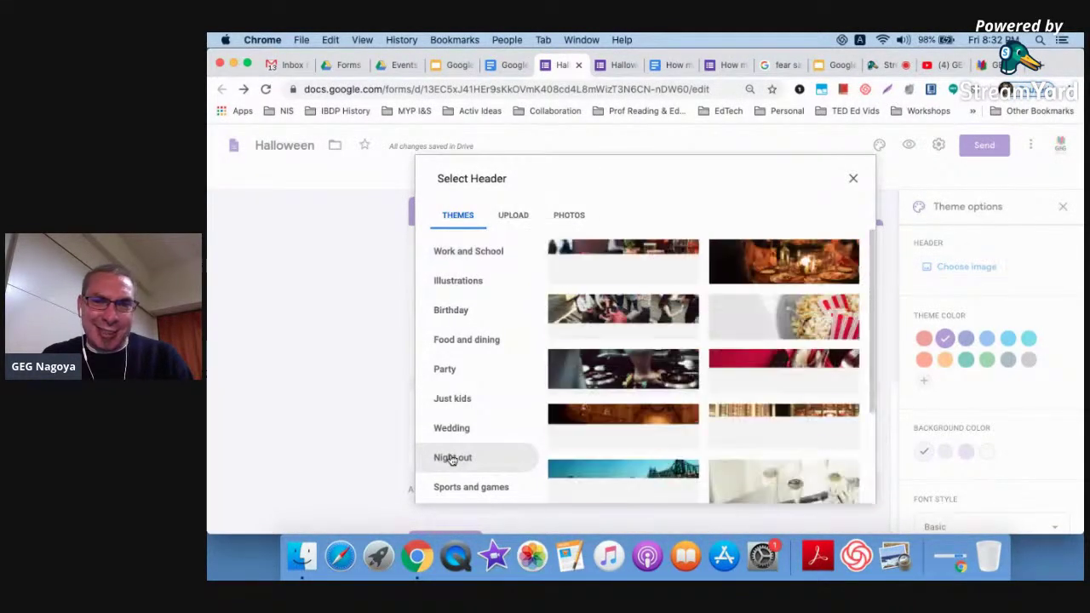
pyautogui.scroll(-2, 708, 390)
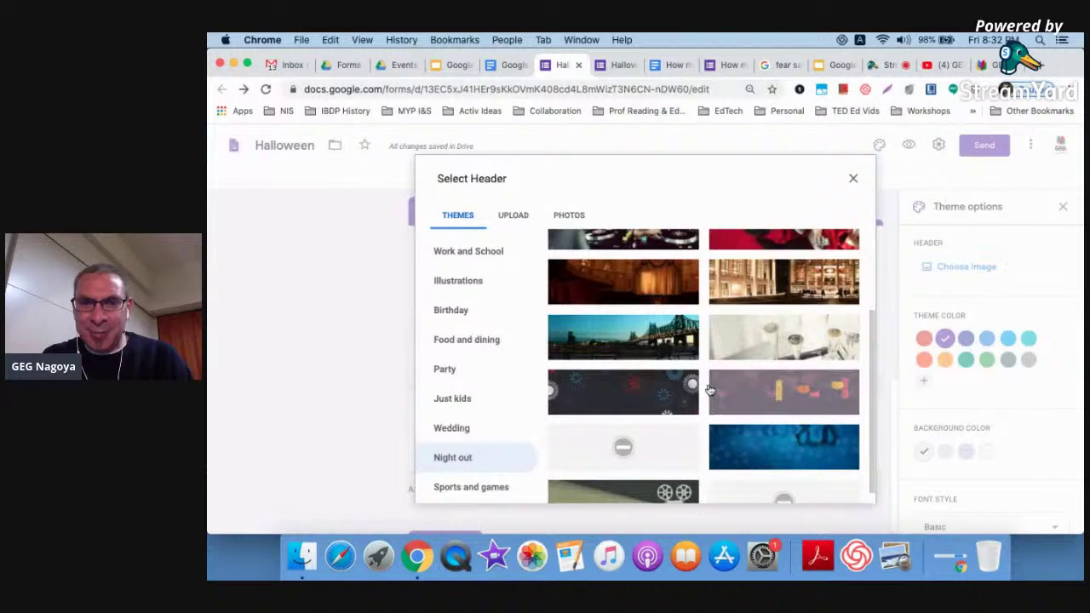
pyautogui.click(673, 285)
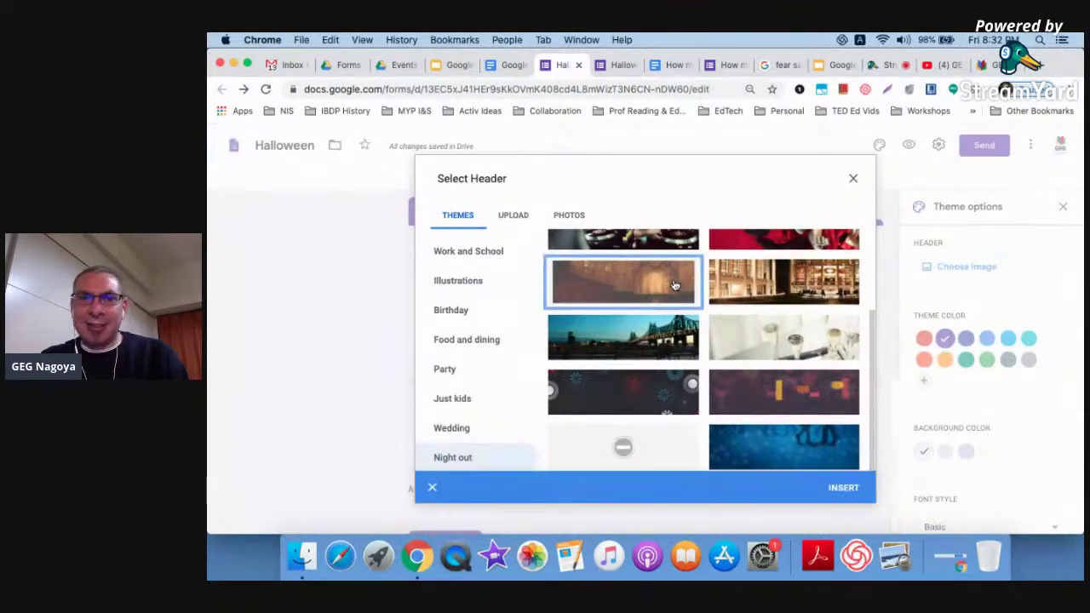
pyautogui.click(841, 487)
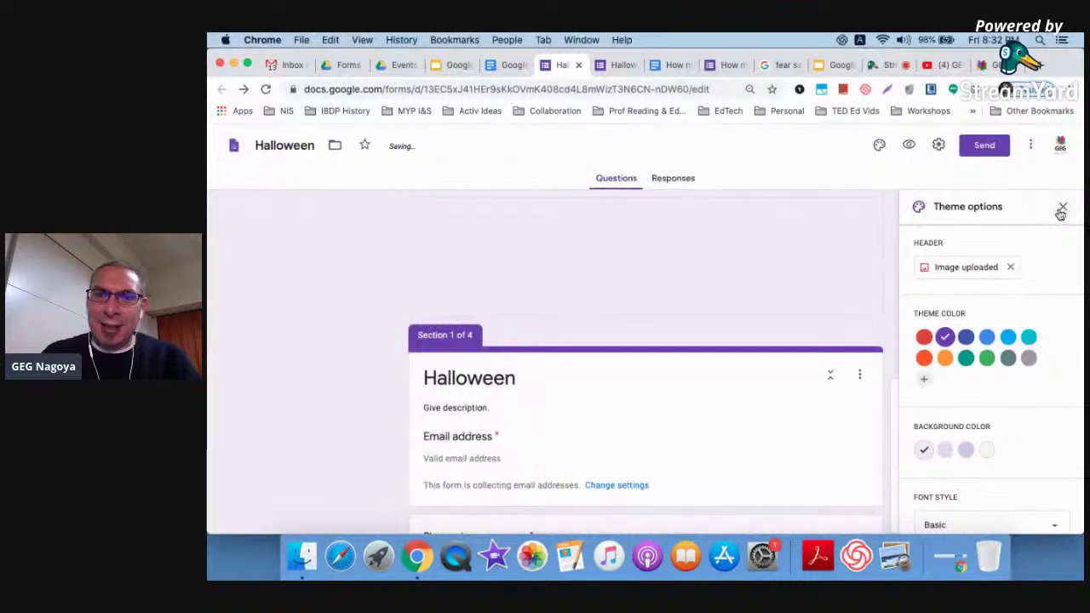
pyautogui.click(1061, 210)
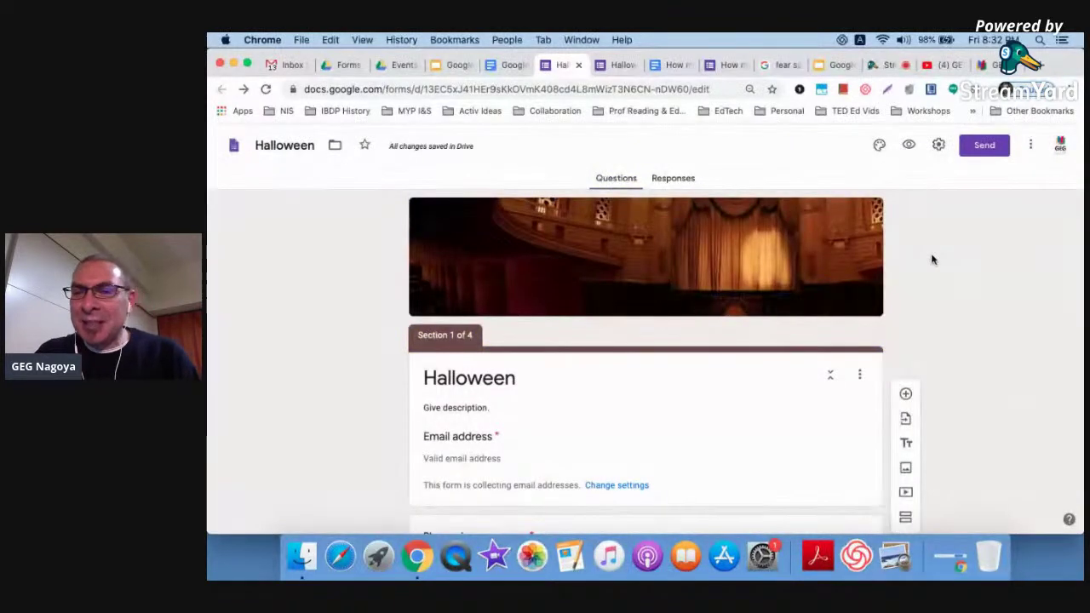
# Review the form's quiz, presentation and general settings, and save them.
pyautogui.click(939, 146)
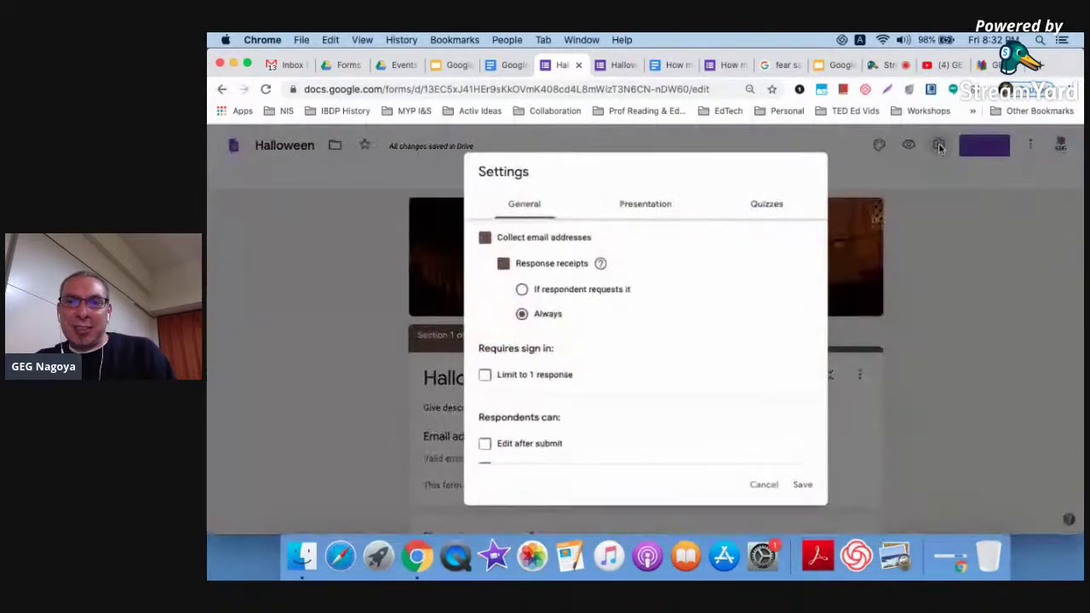
pyautogui.click(775, 206)
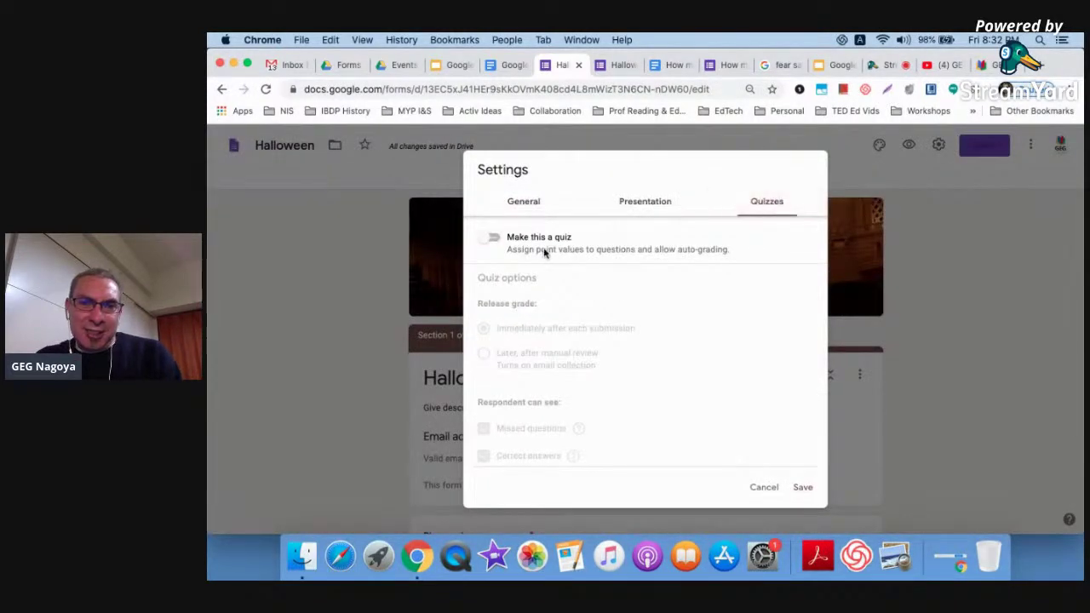
pyautogui.click(639, 206)
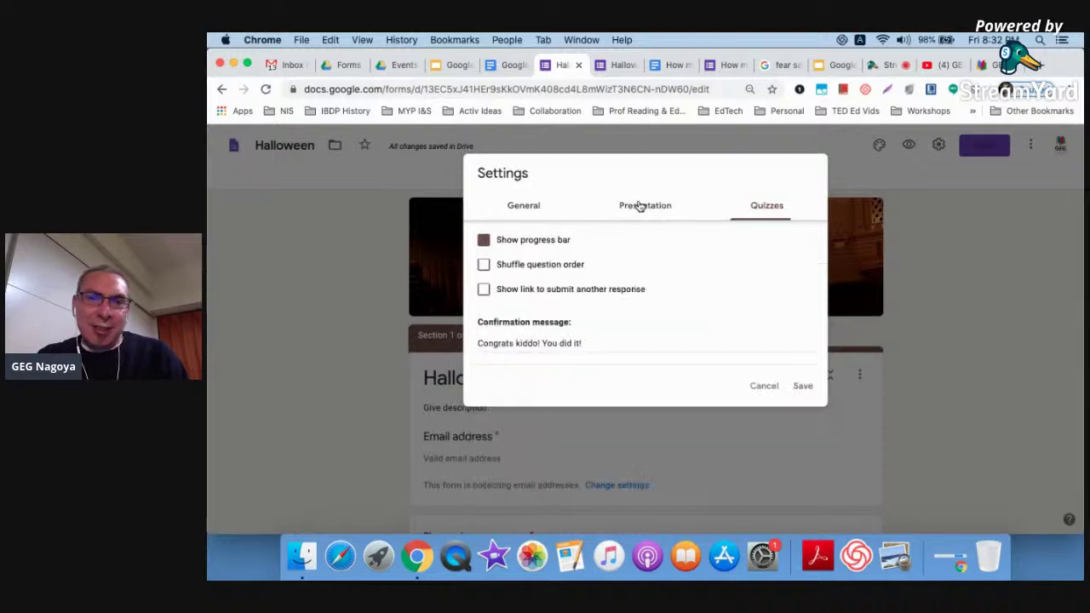
pyautogui.click(524, 209)
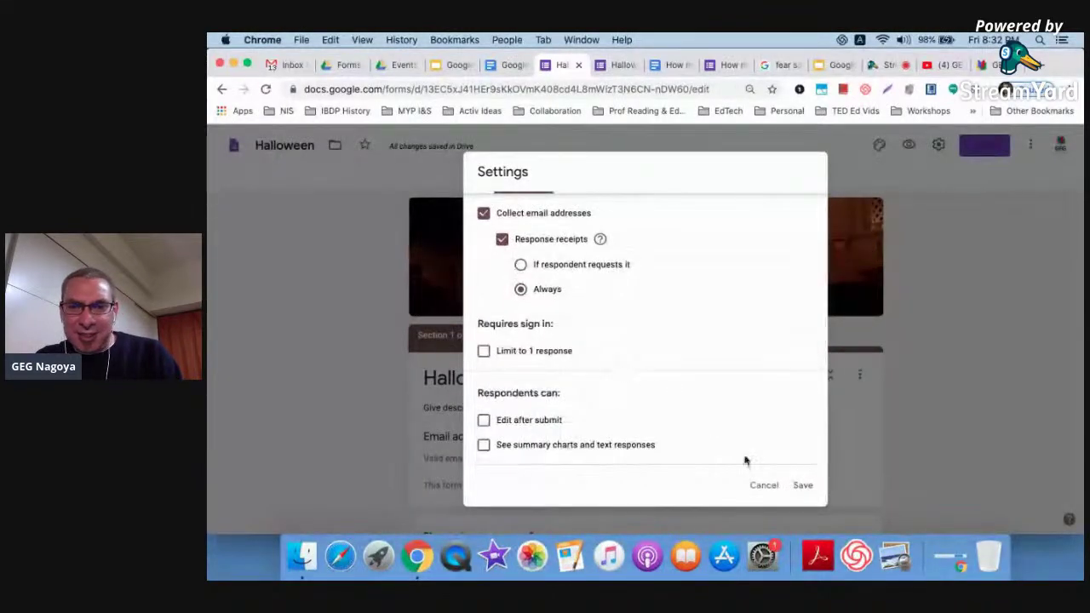
pyautogui.click(804, 487)
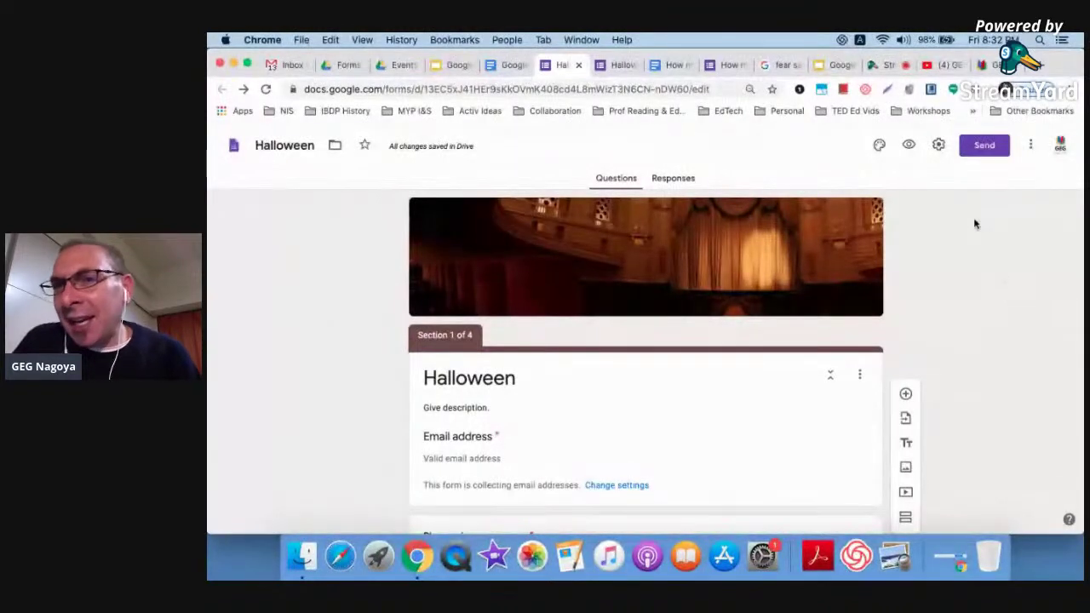
# Copy the form's shortened share link, view the Embed HTML option and close the send dialog without sending.
pyautogui.click(984, 152)
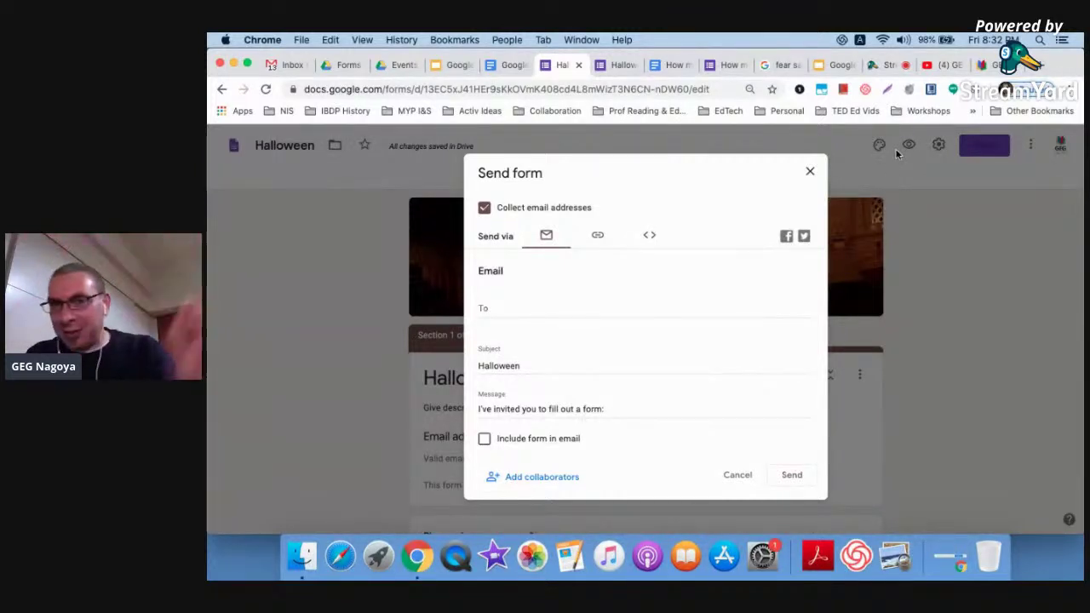
pyautogui.click(538, 303)
pyautogui.click(599, 235)
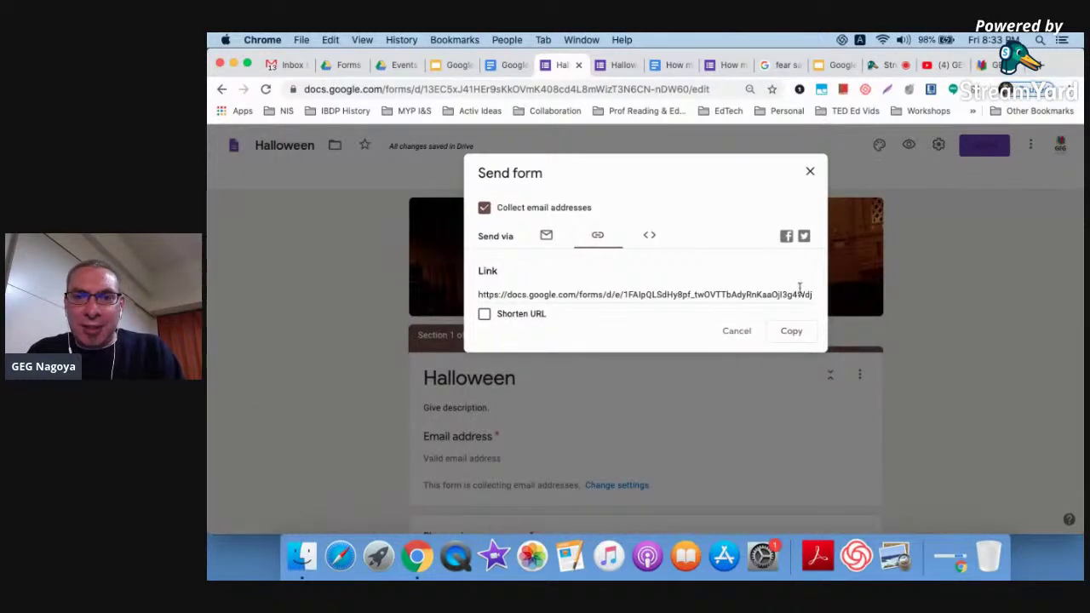
pyautogui.click(791, 331)
pyautogui.click(483, 314)
pyautogui.click(794, 332)
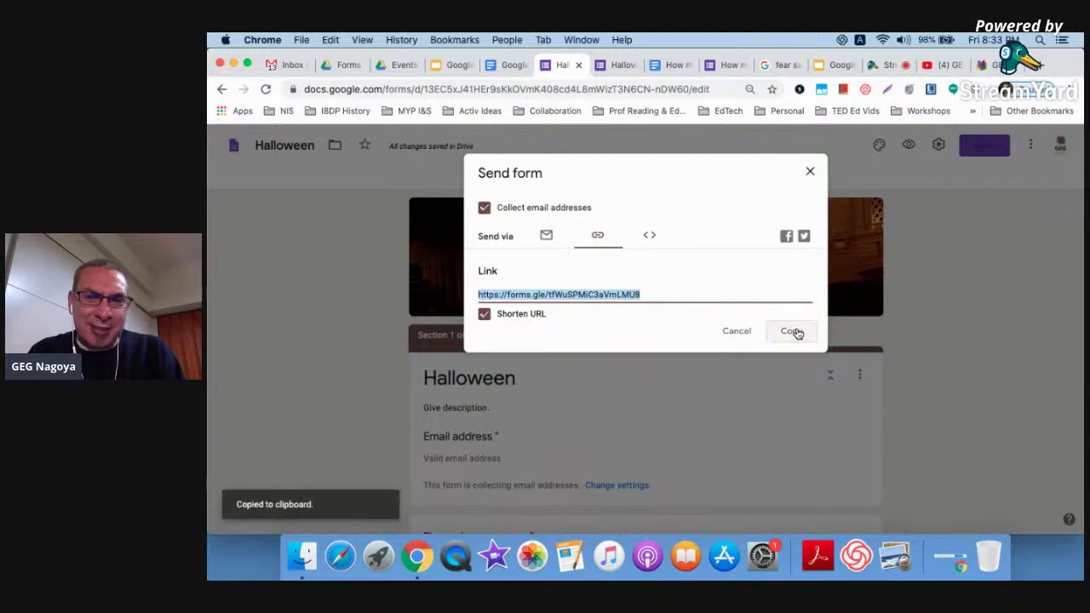
pyautogui.click(647, 237)
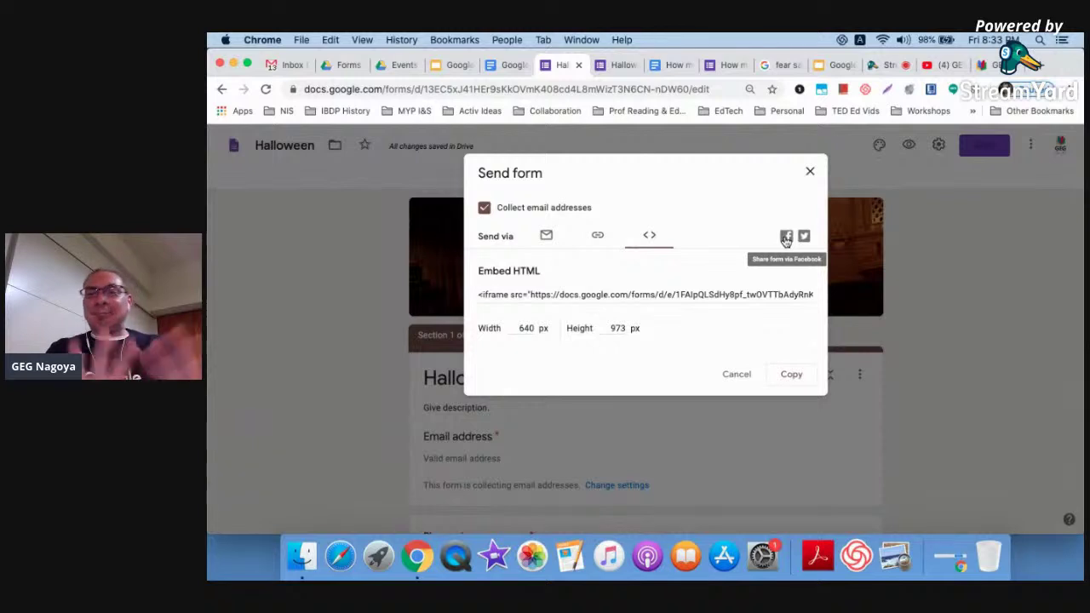
pyautogui.click(738, 374)
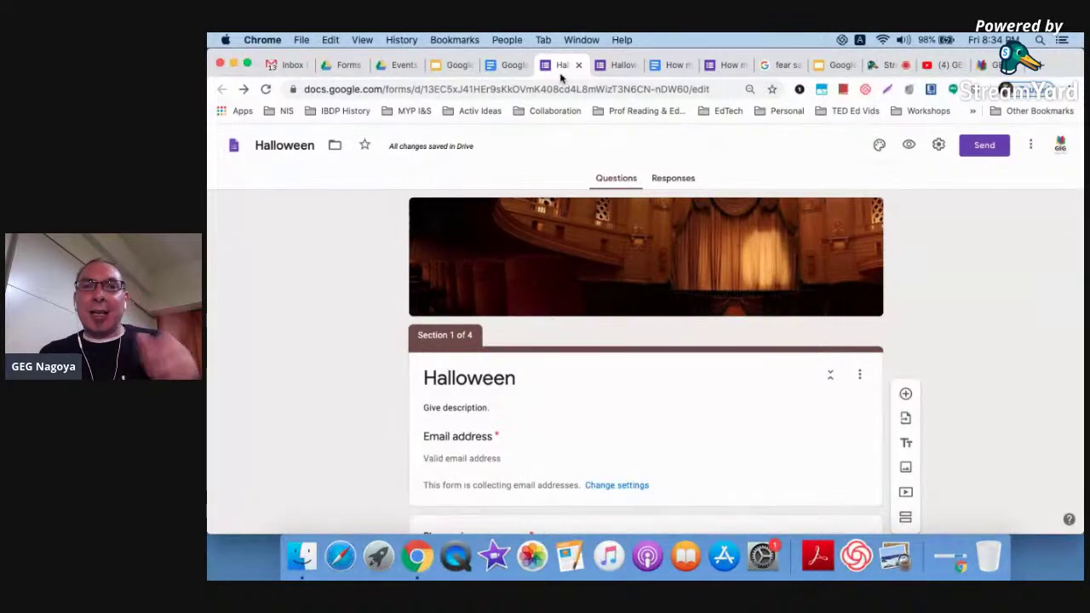
# Switch to the Google Forms Sessions Links document, review its Session 1 and Session 2 links, and look at the other open Halloween form.
pyautogui.click(510, 65)
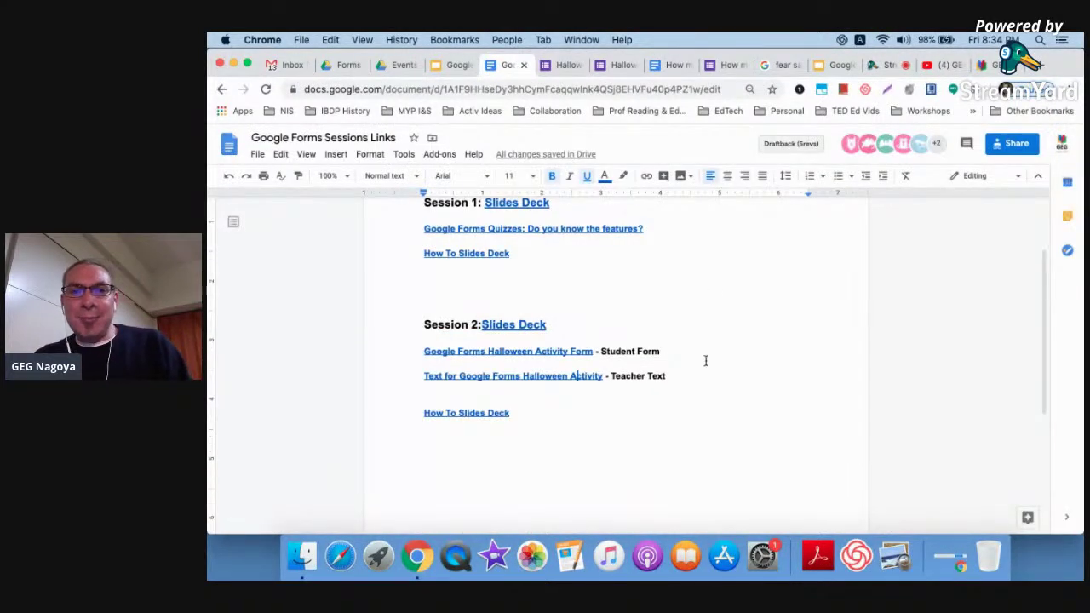
pyautogui.scroll(3, 699, 391)
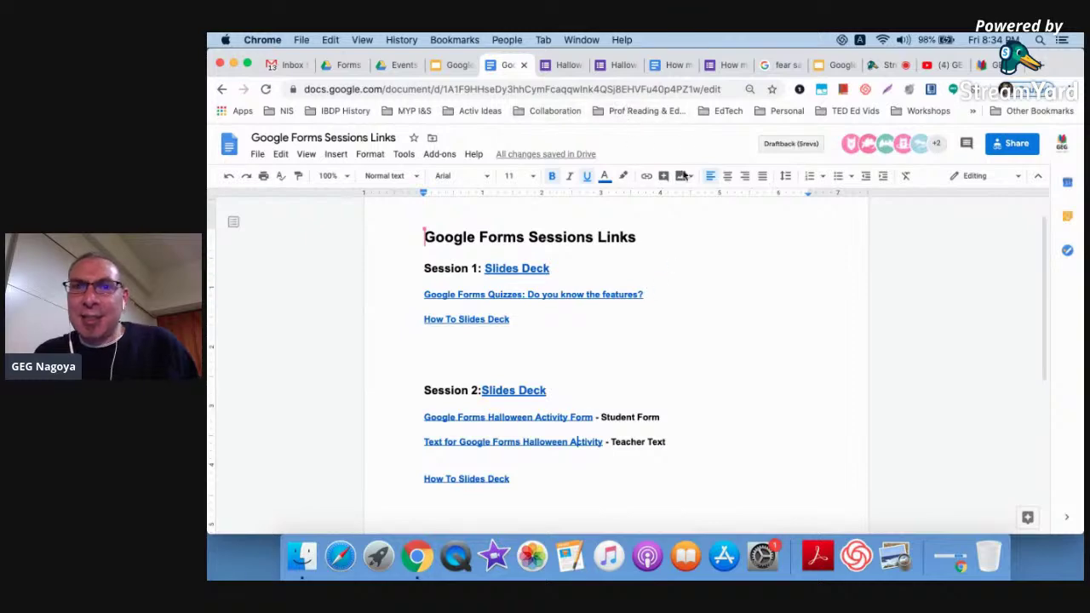
pyautogui.click(723, 67)
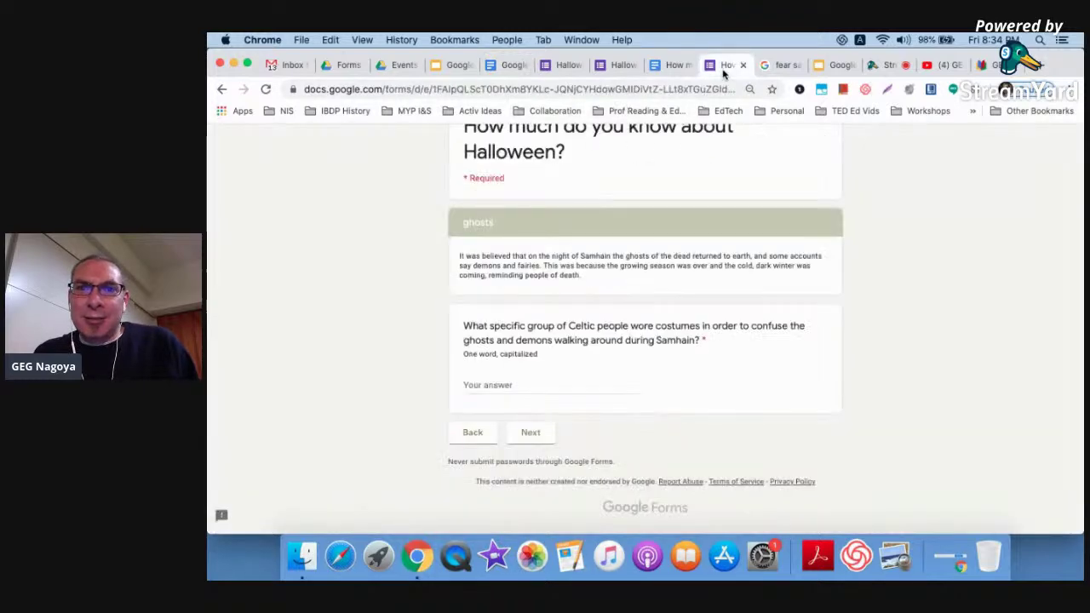
pyautogui.click(830, 67)
# Browse the Google Forms 'How To' slides deck and view the "Add a Title and Description" slide.
pyautogui.click(436, 73)
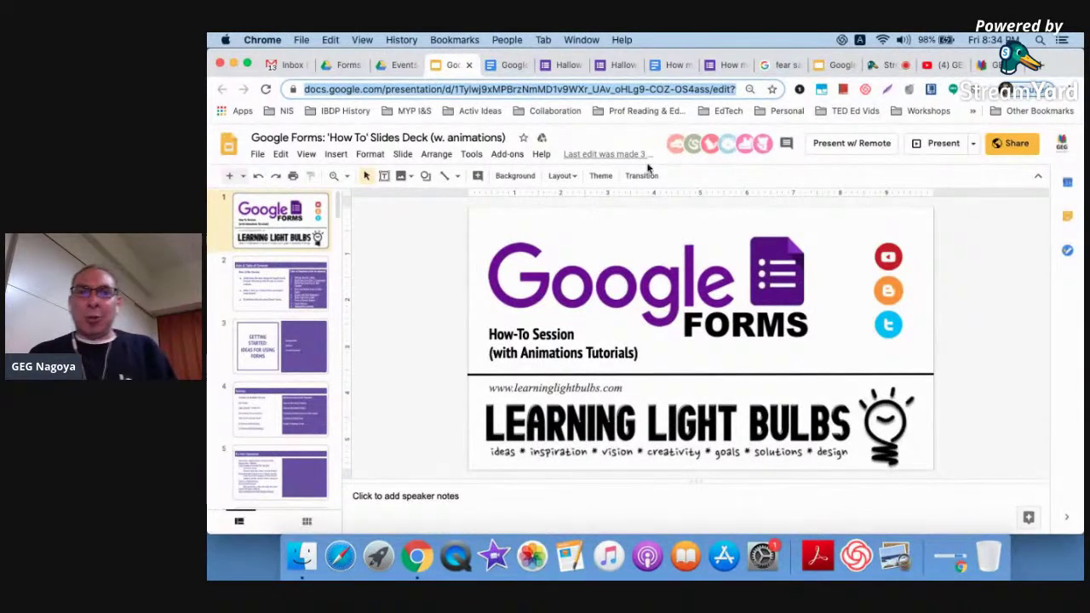
pyautogui.scroll(-5, 293, 363)
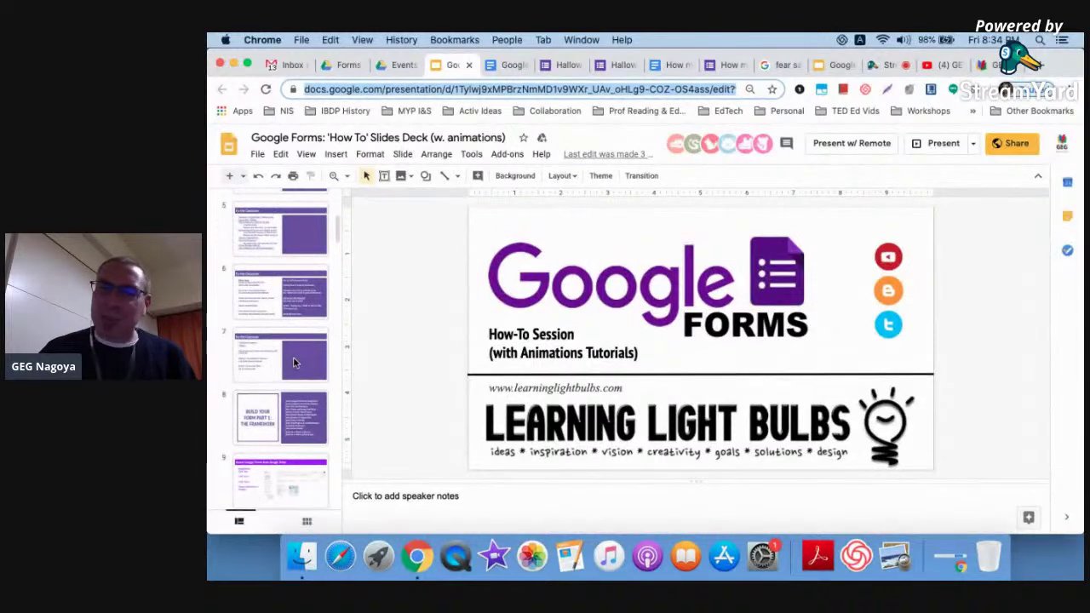
pyautogui.scroll(-5, 293, 363)
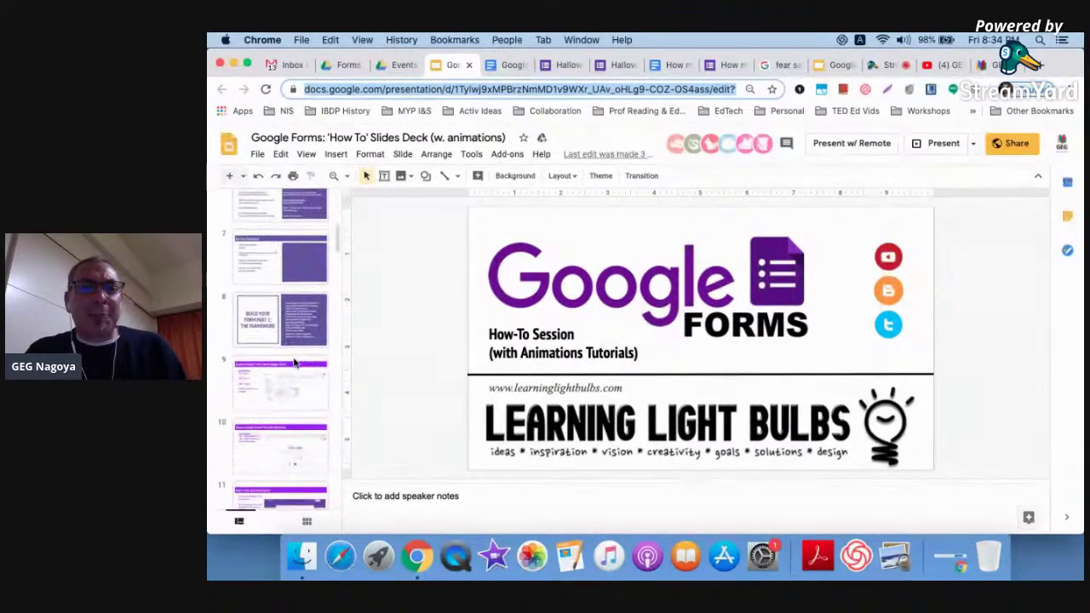
pyautogui.scroll(-1, 294, 294)
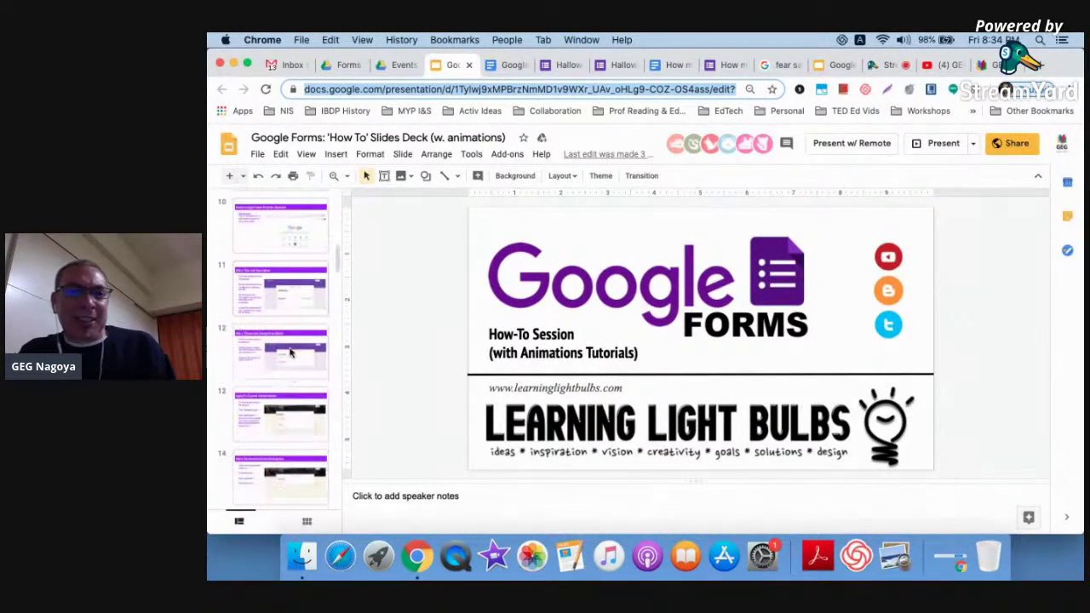
pyautogui.click(294, 305)
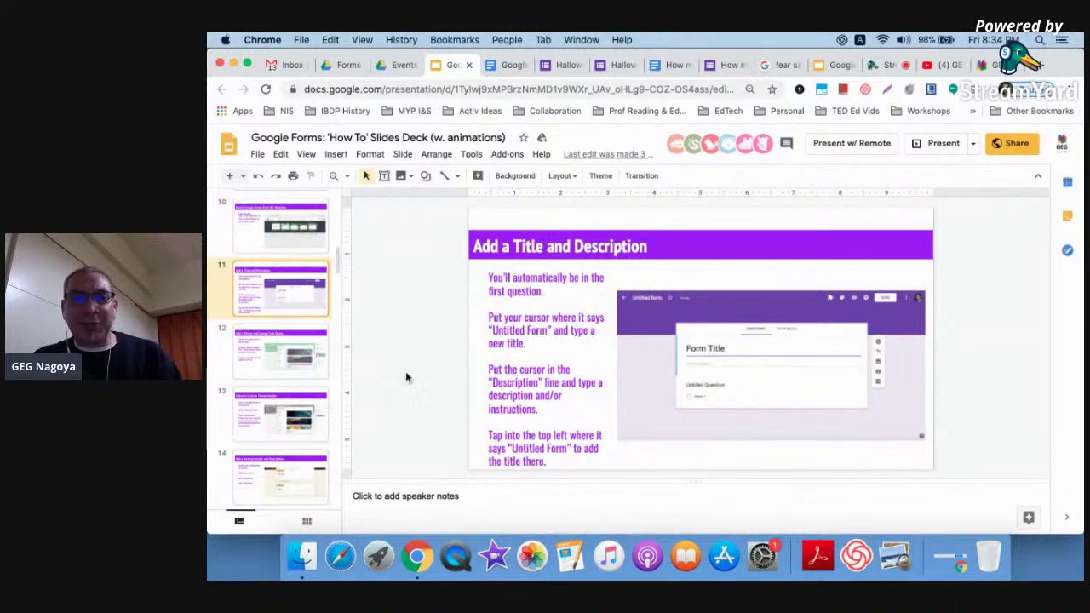
pyautogui.scroll(10, 306, 374)
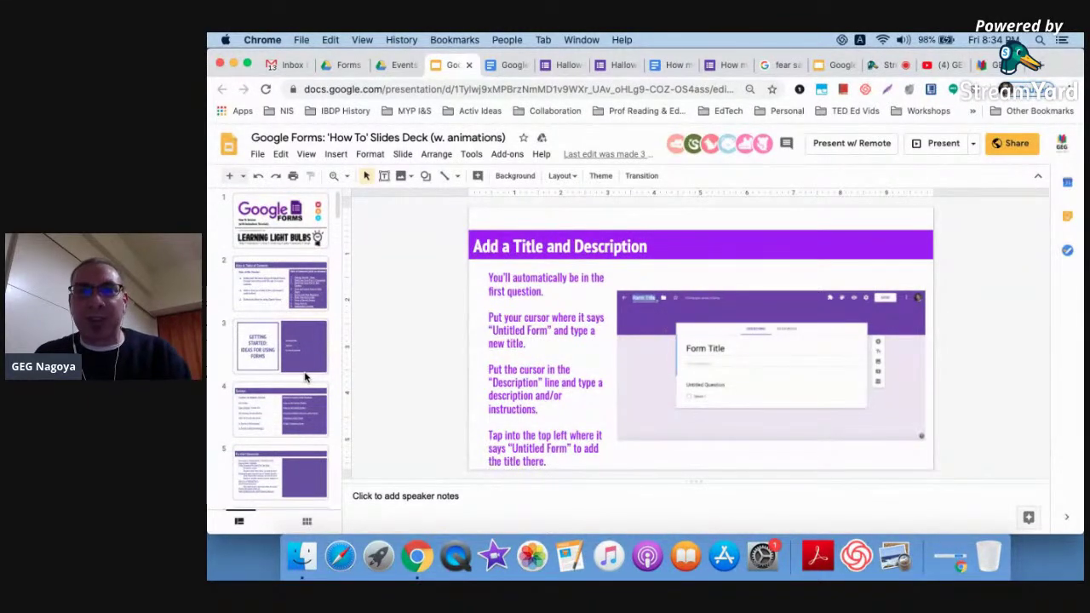
# Revisit the session links and Google Forms slides, and examine the Friday, April 17 schedule on the GEG Asia-Pacific Connect events page.
pyautogui.click(505, 66)
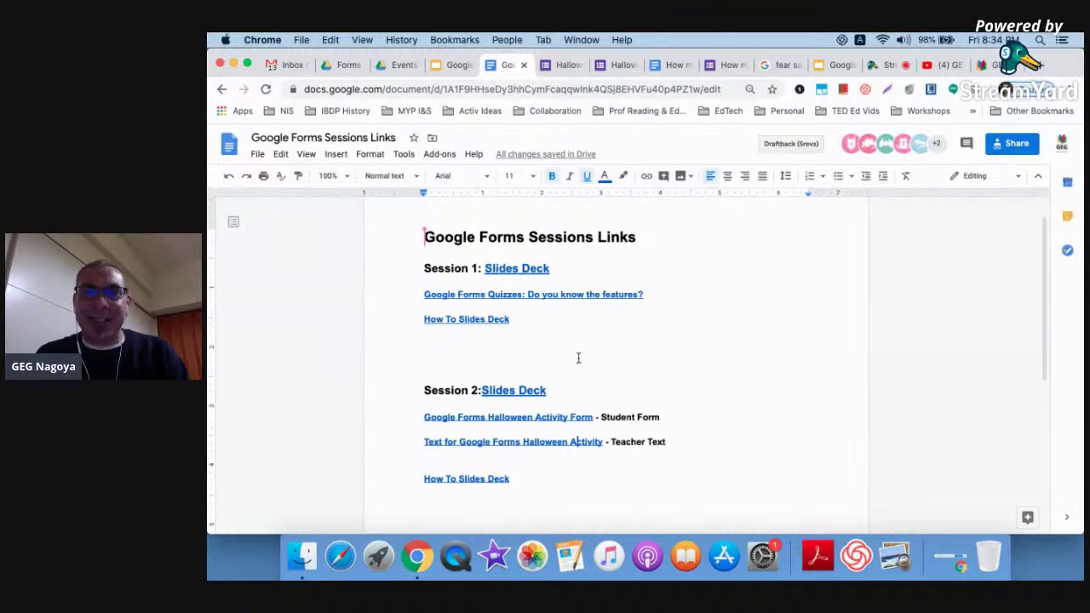
pyautogui.click(833, 65)
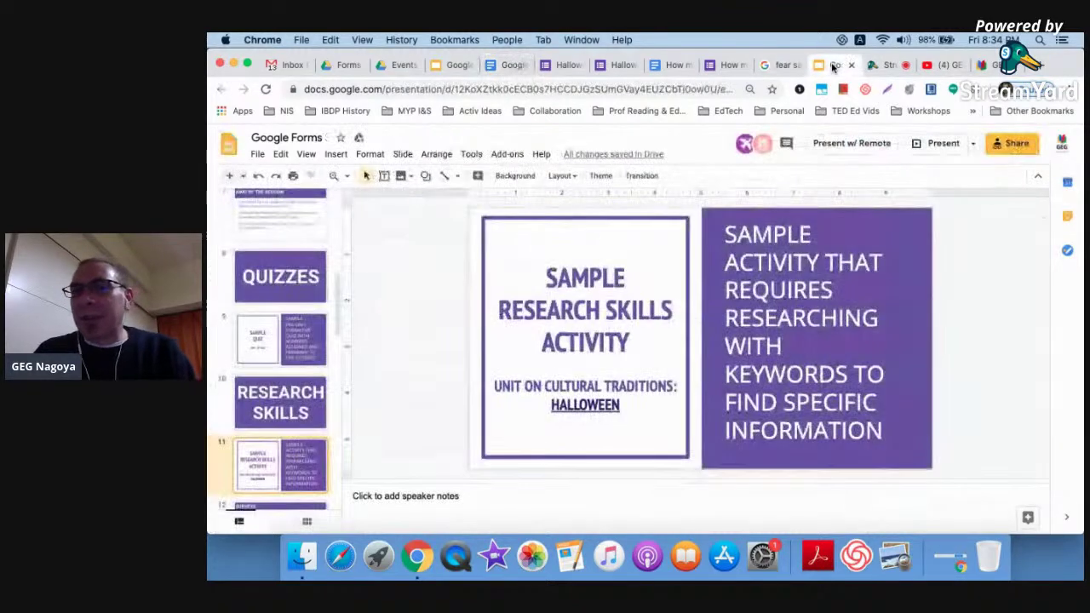
pyautogui.click(986, 65)
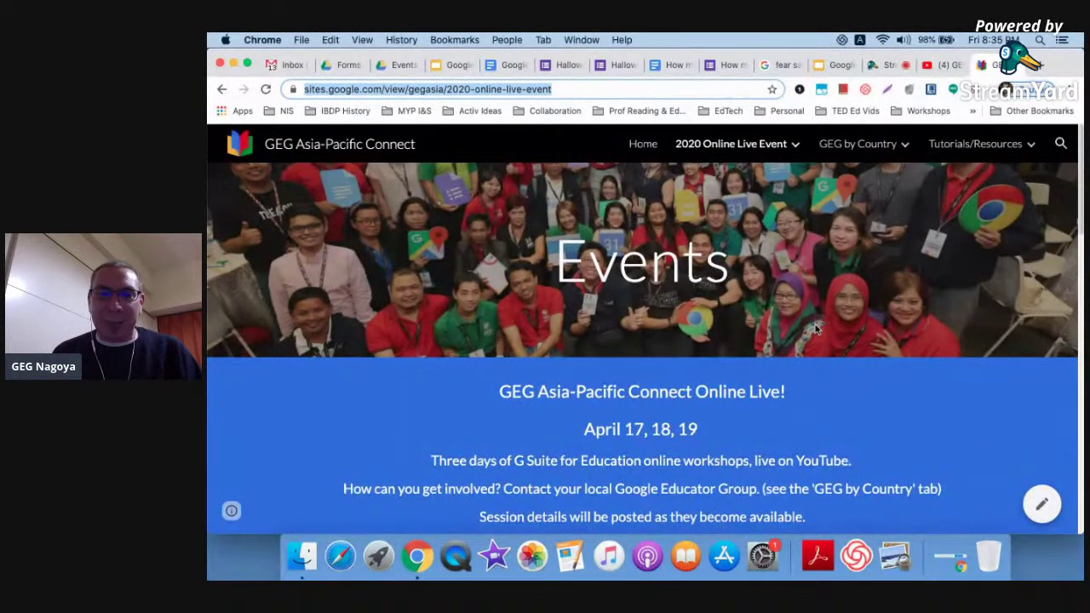
pyautogui.scroll(-5, 815, 329)
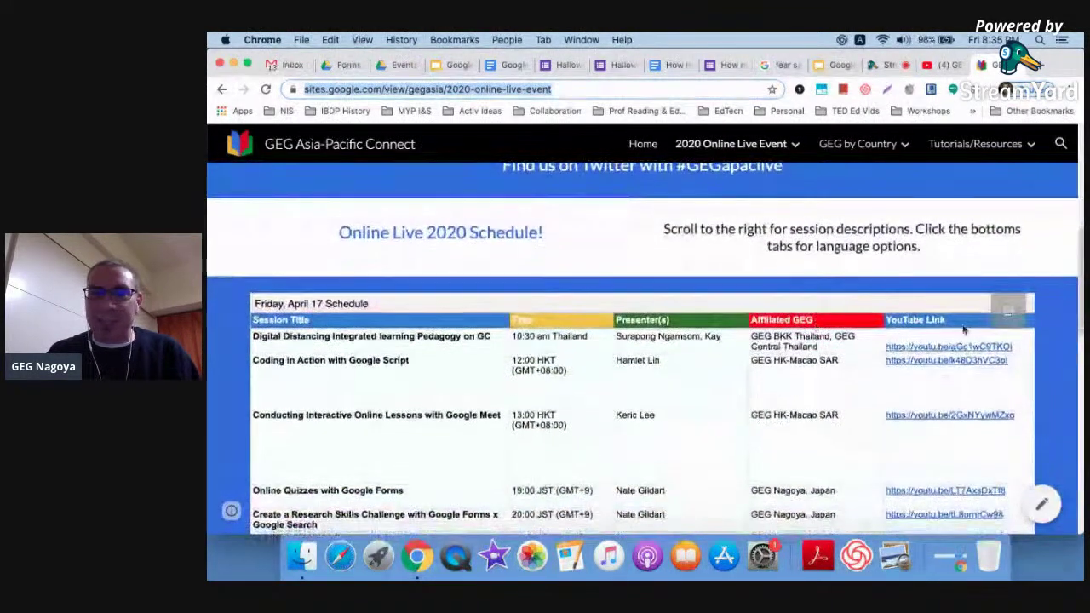
pyautogui.scroll(-3, 1053, 360)
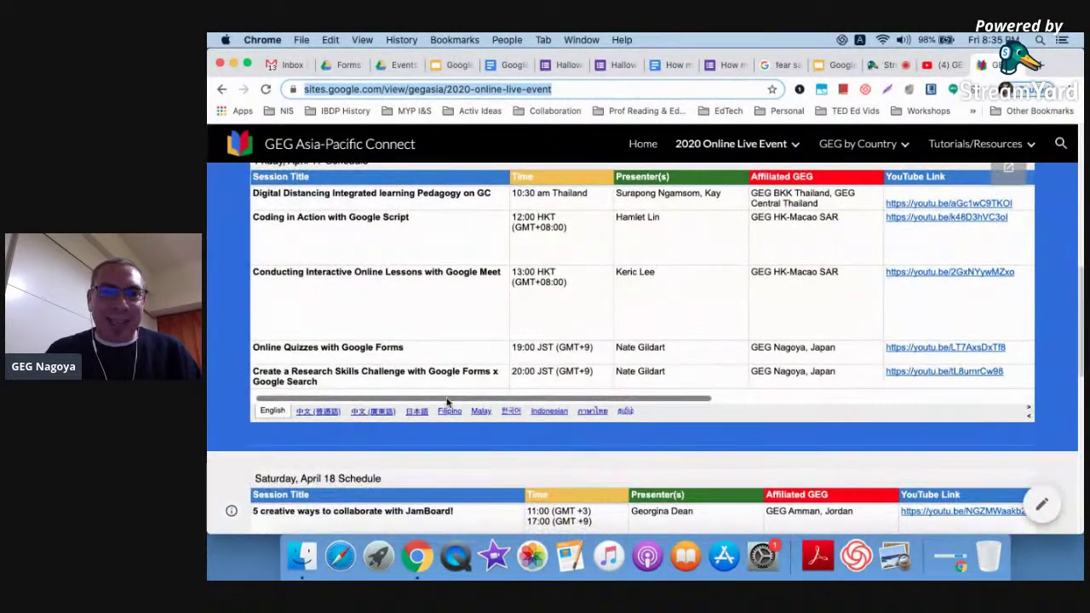
# View the Friday, April 17 schedule in Cantonese, Indonesian and Tamil, and return to its English version.
pyautogui.click(416, 410)
pyautogui.click(359, 410)
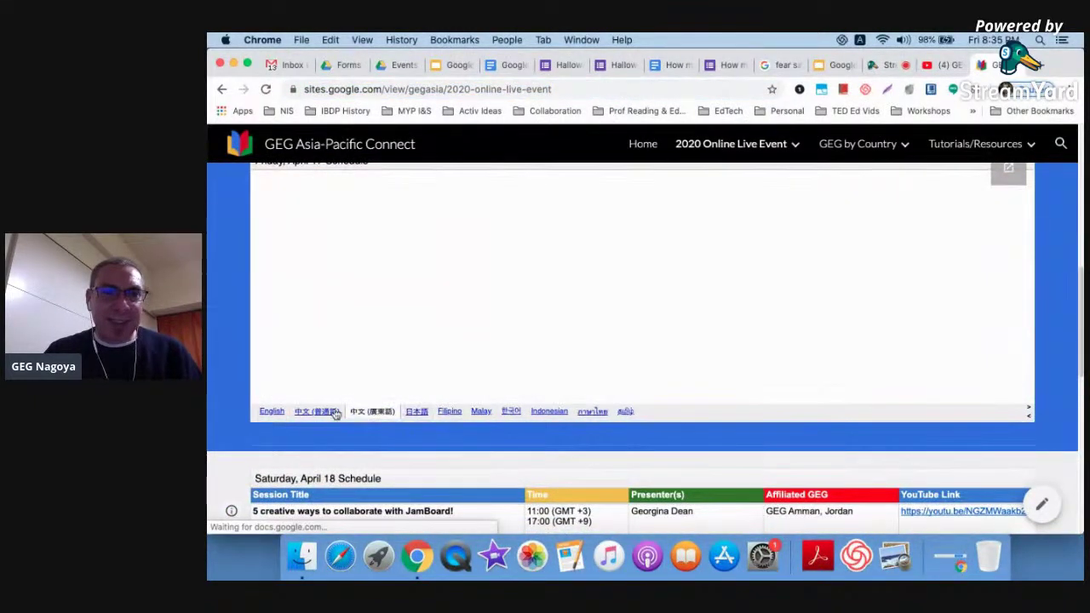
pyautogui.click(331, 413)
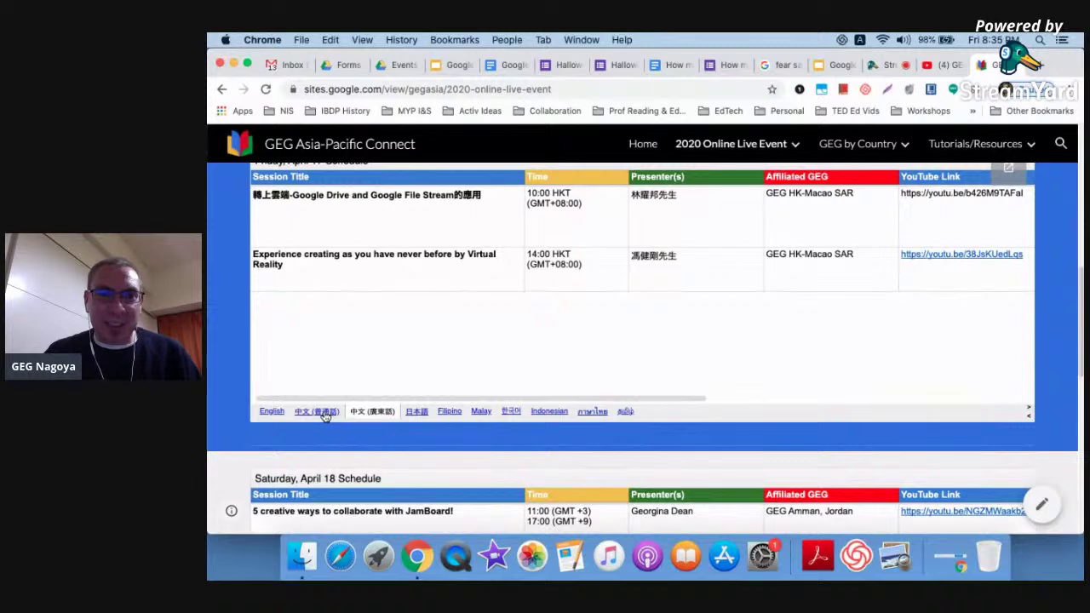
pyautogui.click(536, 412)
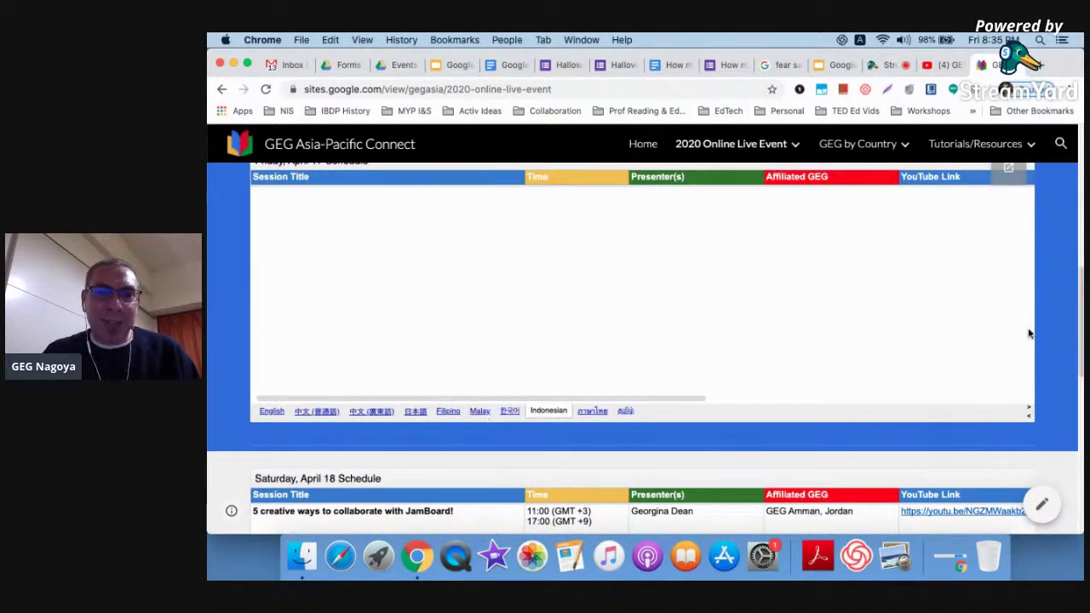
pyautogui.click(626, 412)
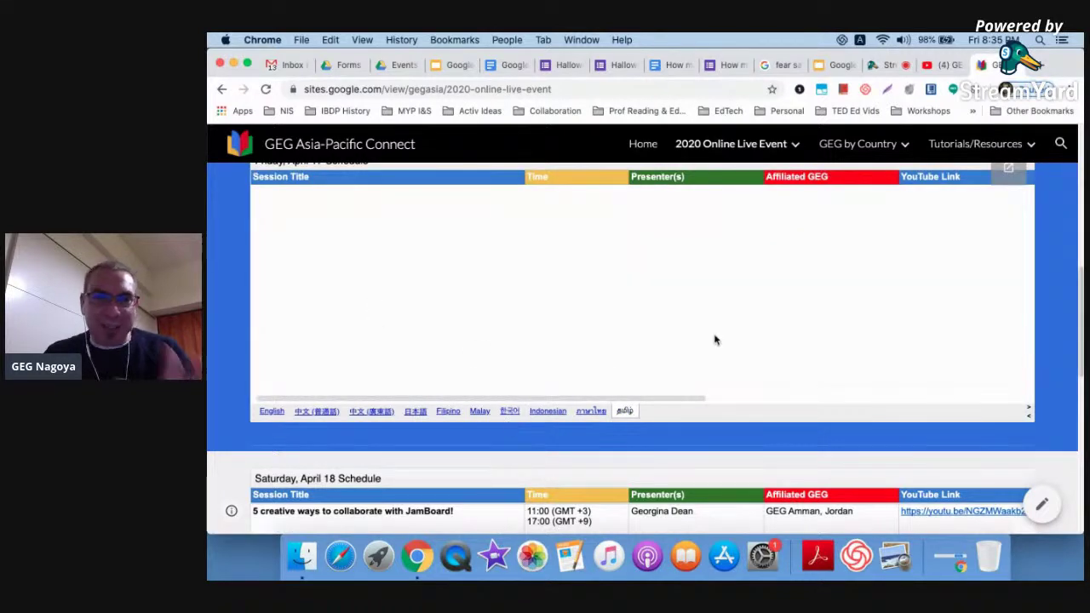
pyautogui.click(266, 414)
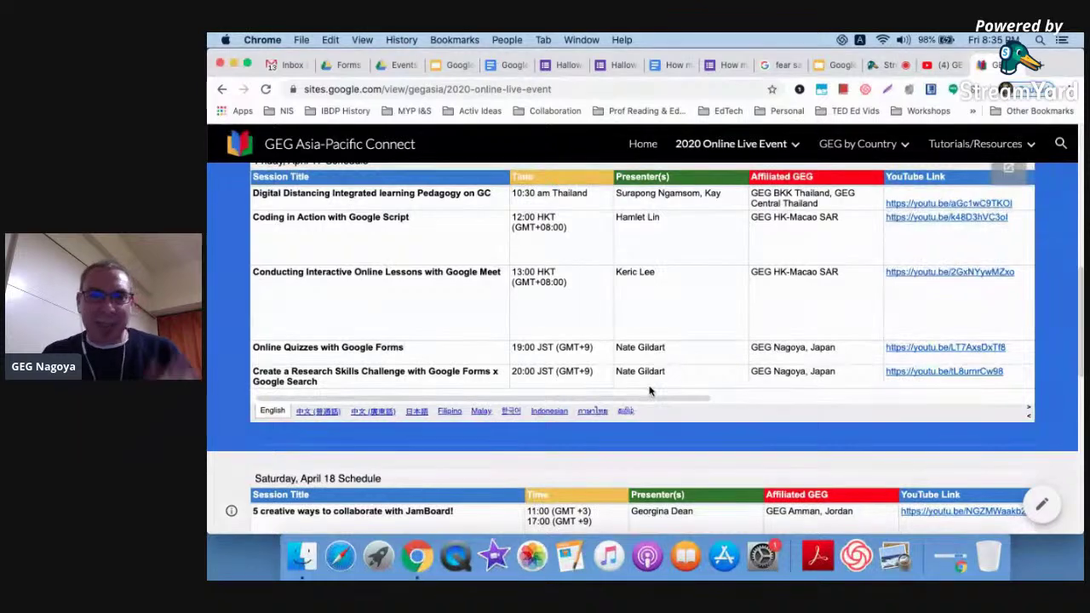
# Review the Saturday, April 18 schedule with its session descriptions, and view the pages listed under GEG by Country.
pyautogui.scroll(-5, 650, 391)
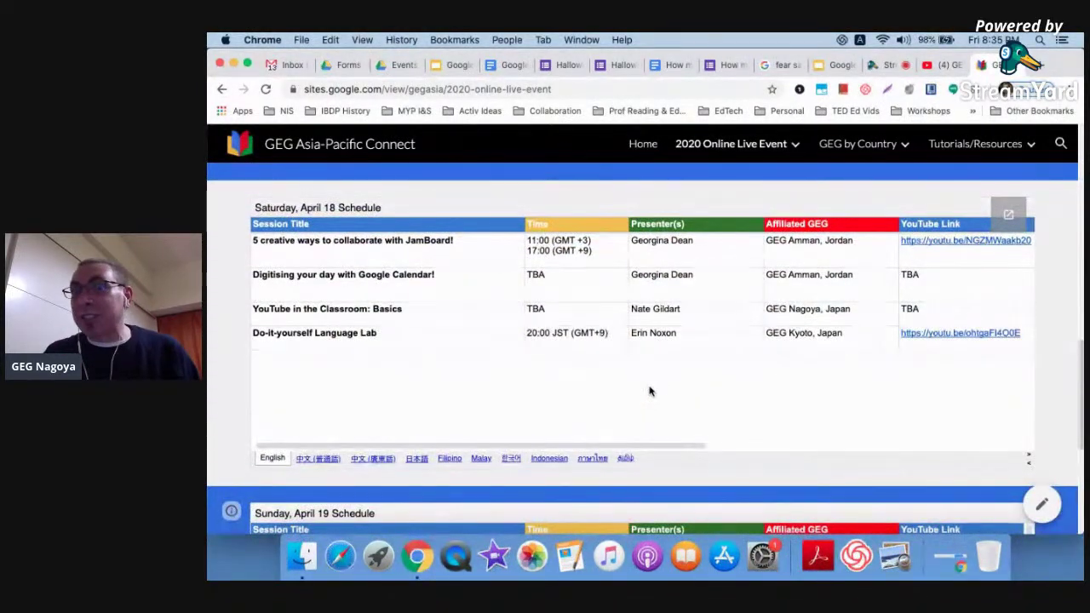
pyautogui.hscroll(10, 790, 307)
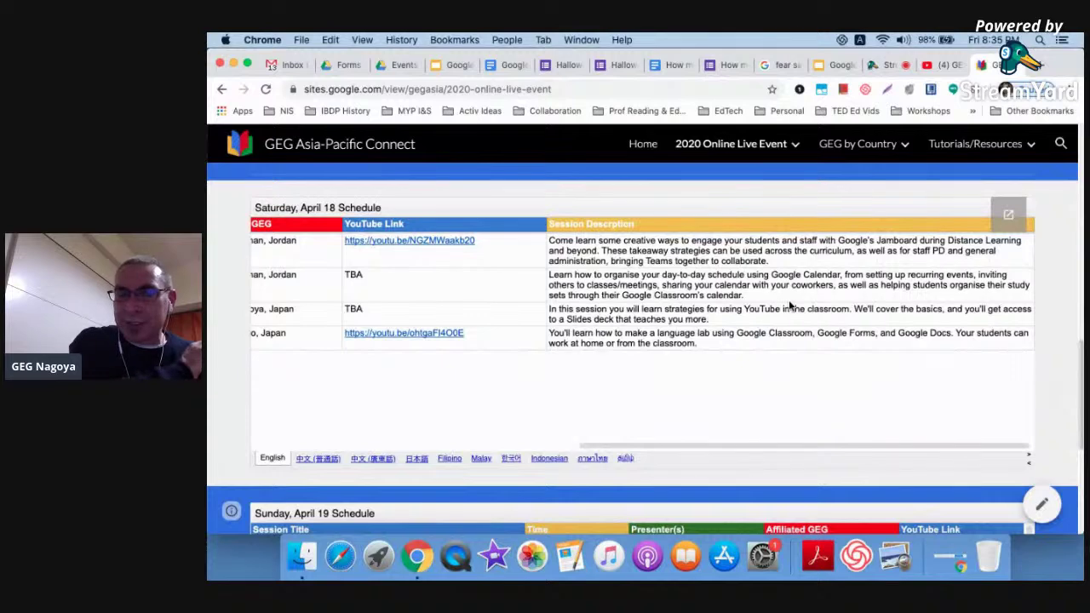
pyautogui.hscroll(-10, 790, 308)
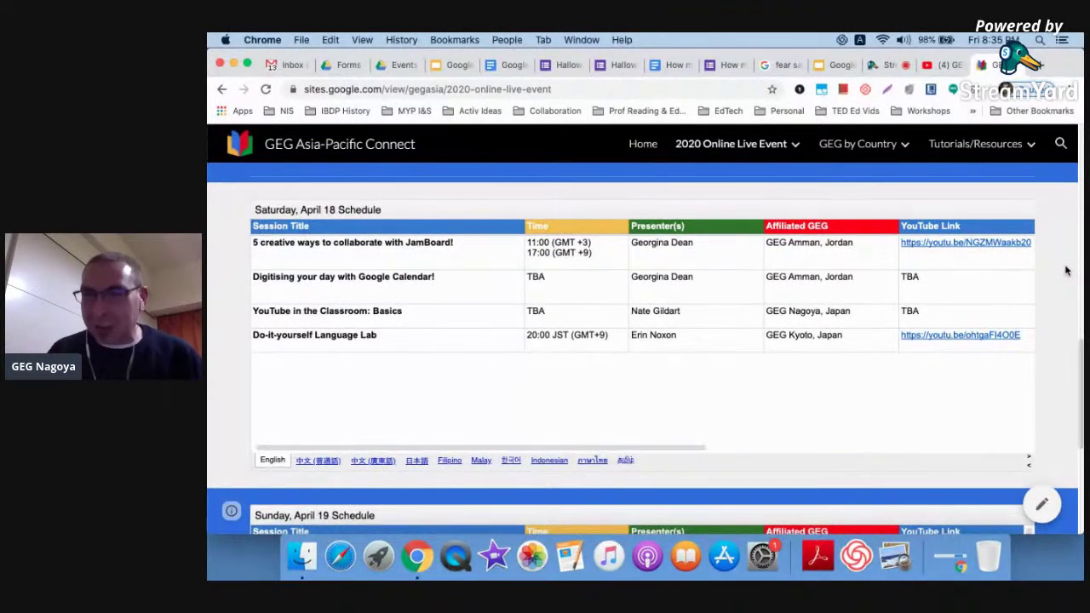
pyautogui.scroll(15, 1066, 271)
pyautogui.moveTo(905, 149)
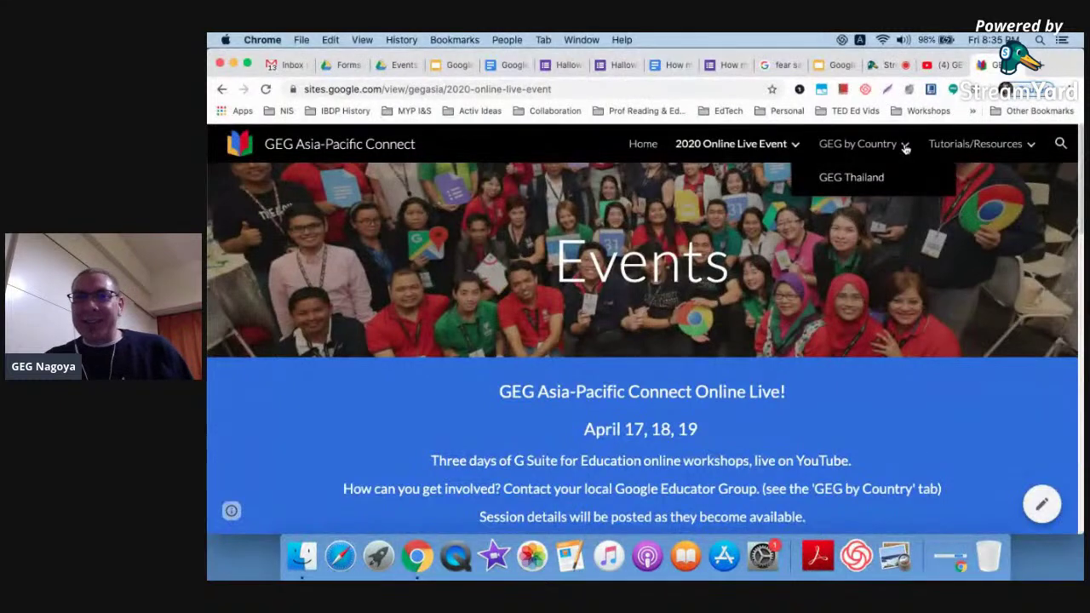
pyautogui.click(905, 149)
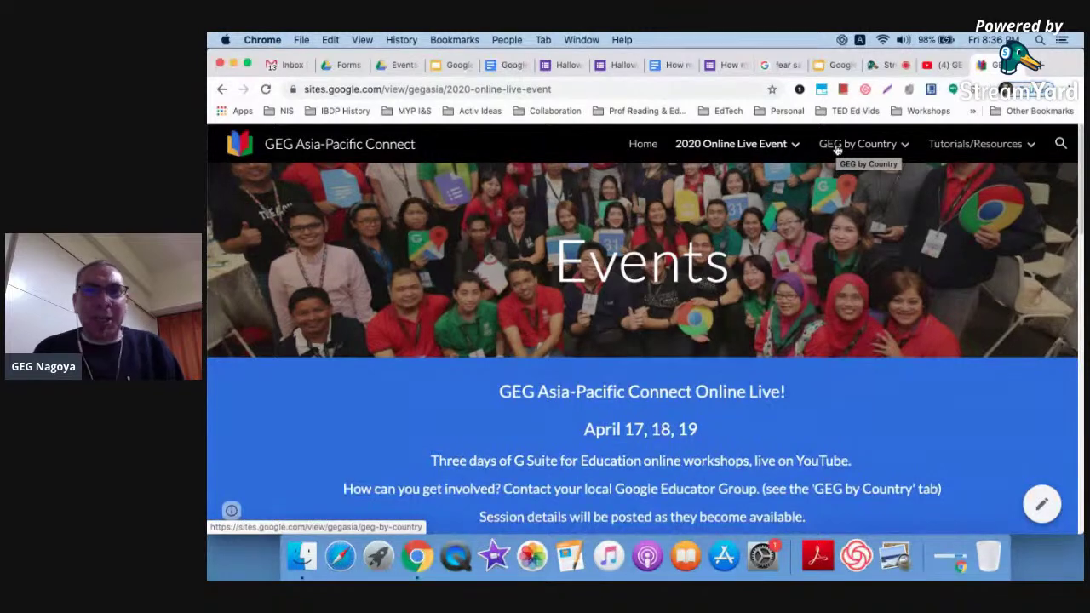
# Switch to the StreamYard studio, post "Thank you!" as a comment and take the shared screen off the broadcast.
pyautogui.click(885, 67)
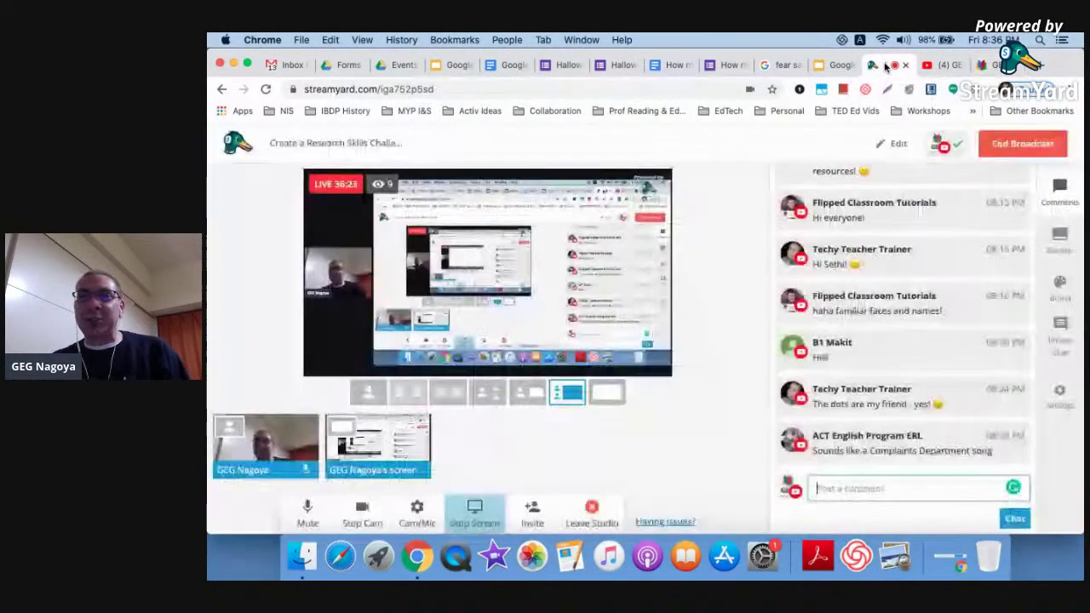
pyautogui.click(849, 488)
pyautogui.write('Thank you all')
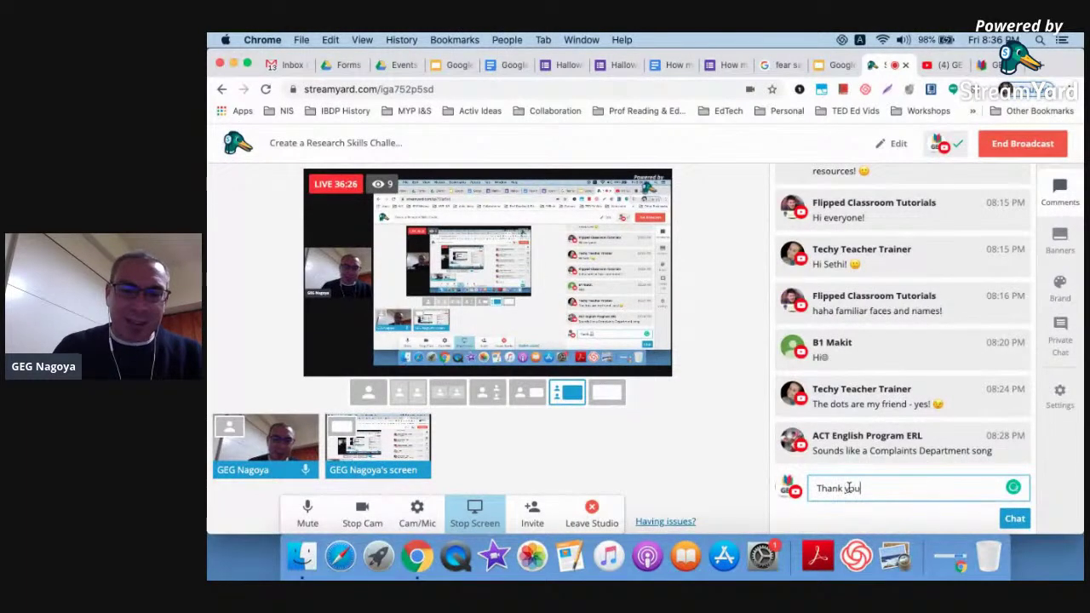
pyautogui.write('!')
pyautogui.press('Return')
pyautogui.click(391, 440)
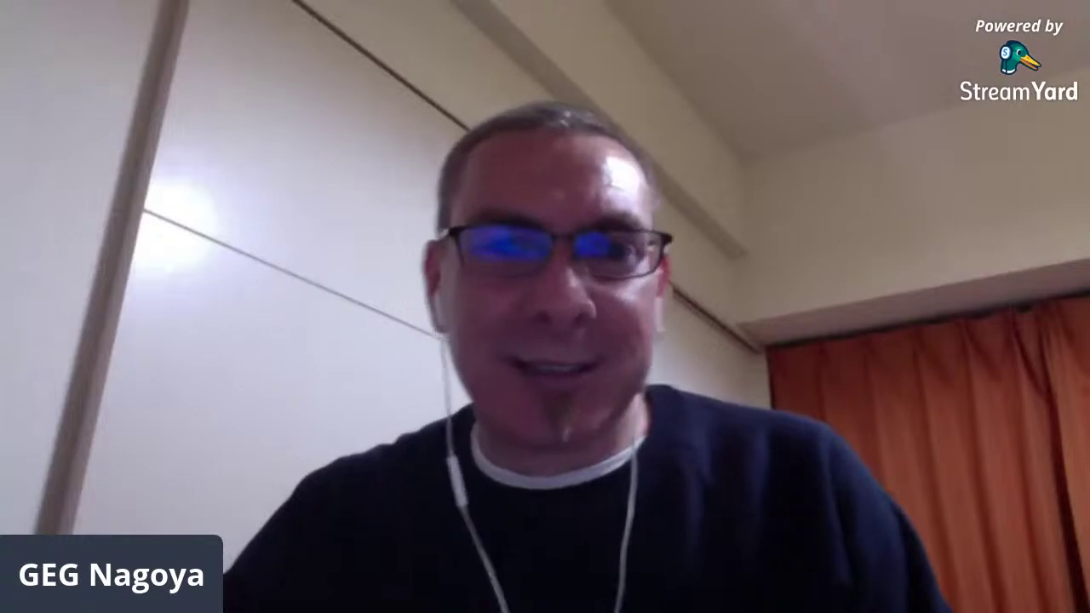